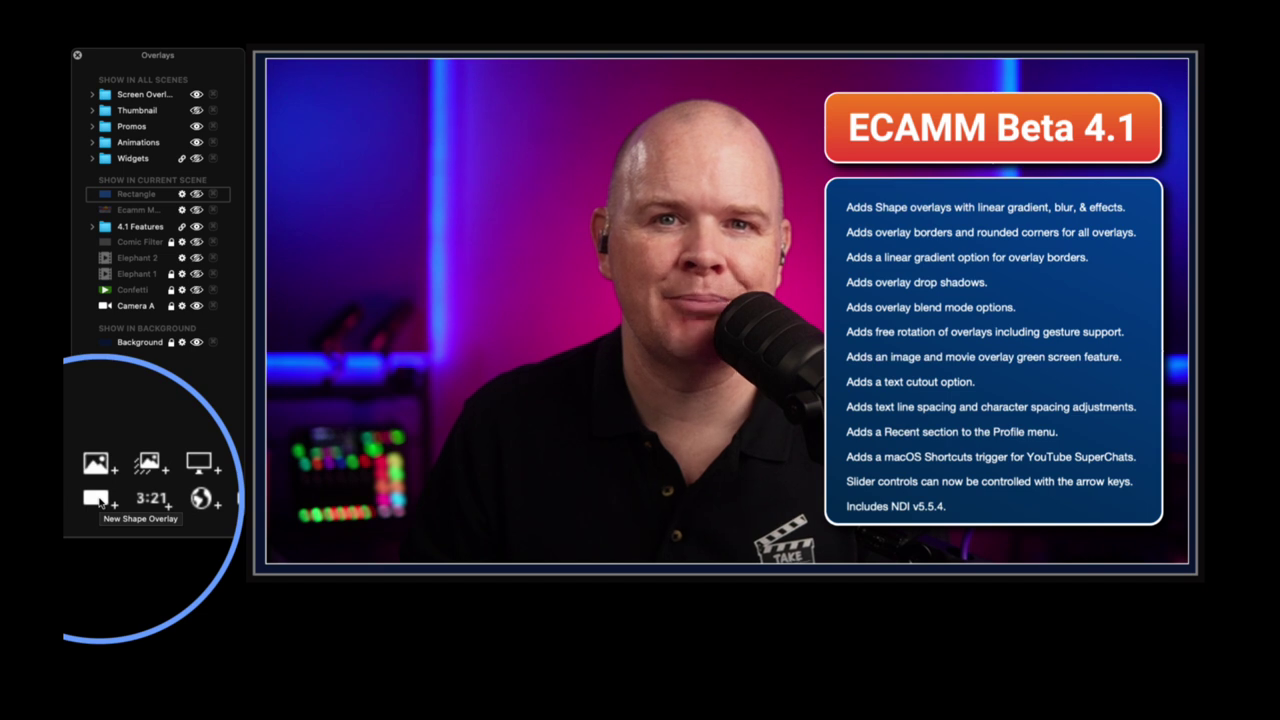
- Add a new shape overlay to the scene, then shrink and reposition it over the presenter's chest and shoulder area
{"action": "left_click", "coordinate": [97, 498]}
{"action": "left_click_drag", "start_coordinate": [731, 331], "coordinate": [520, 300]}
{"action": "left_click_drag", "start_coordinate": [368, 174], "coordinate": [417, 309]}
{"action": "mouse_move", "coordinate": [487, 359]}
{"action": "left_mouse_down"}
{"action": "mouse_move", "coordinate": [503, 371]}
{"action": "mouse_move", "coordinate": [504, 355]}
{"action": "left_mouse_up"}
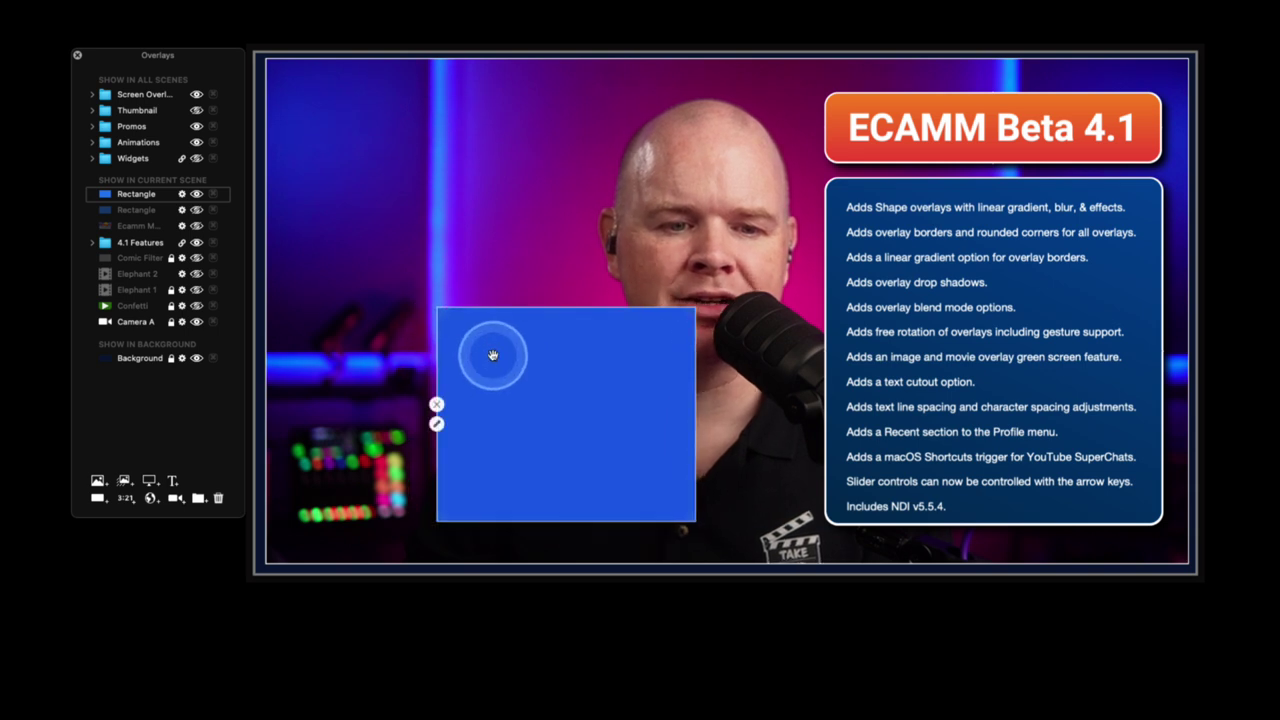
- Open the new shape's settings and try the Circle and Squircle shapes on it
{"action": "left_click", "coordinate": [436, 424]}
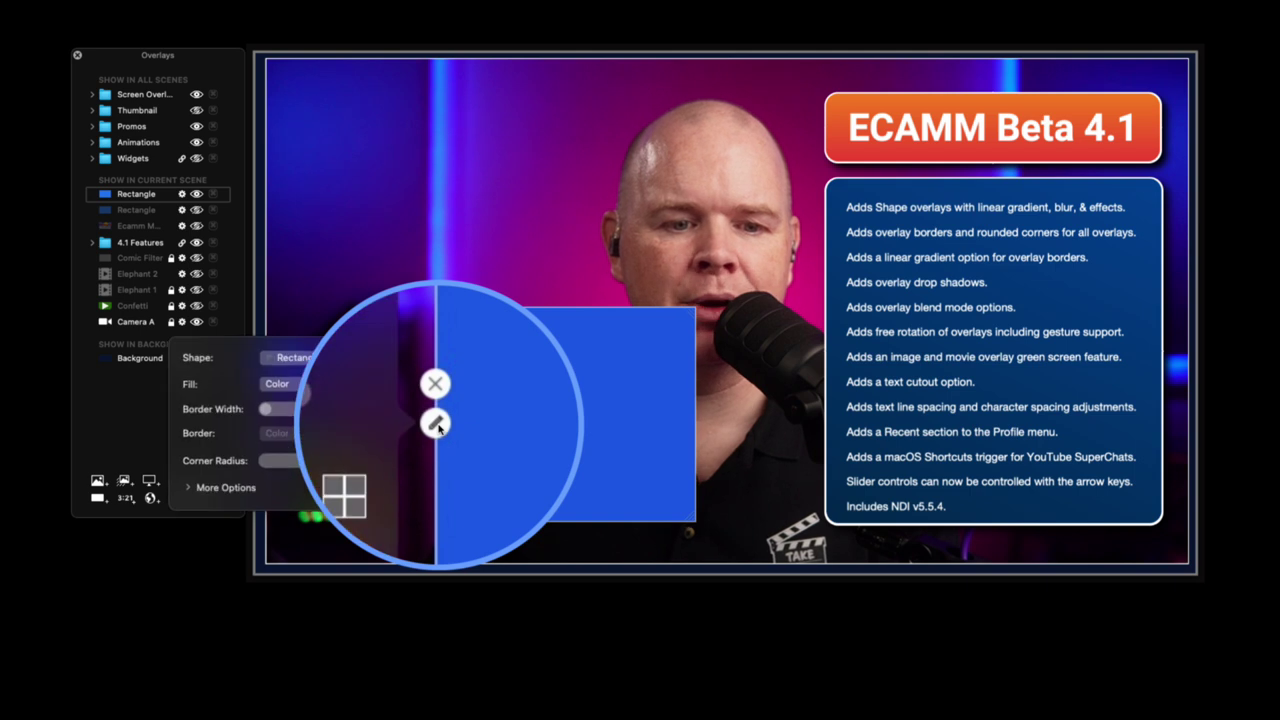
{"action": "left_click", "coordinate": [301, 360]}
{"action": "left_click", "coordinate": [296, 373]}
{"action": "left_click", "coordinate": [296, 371]}
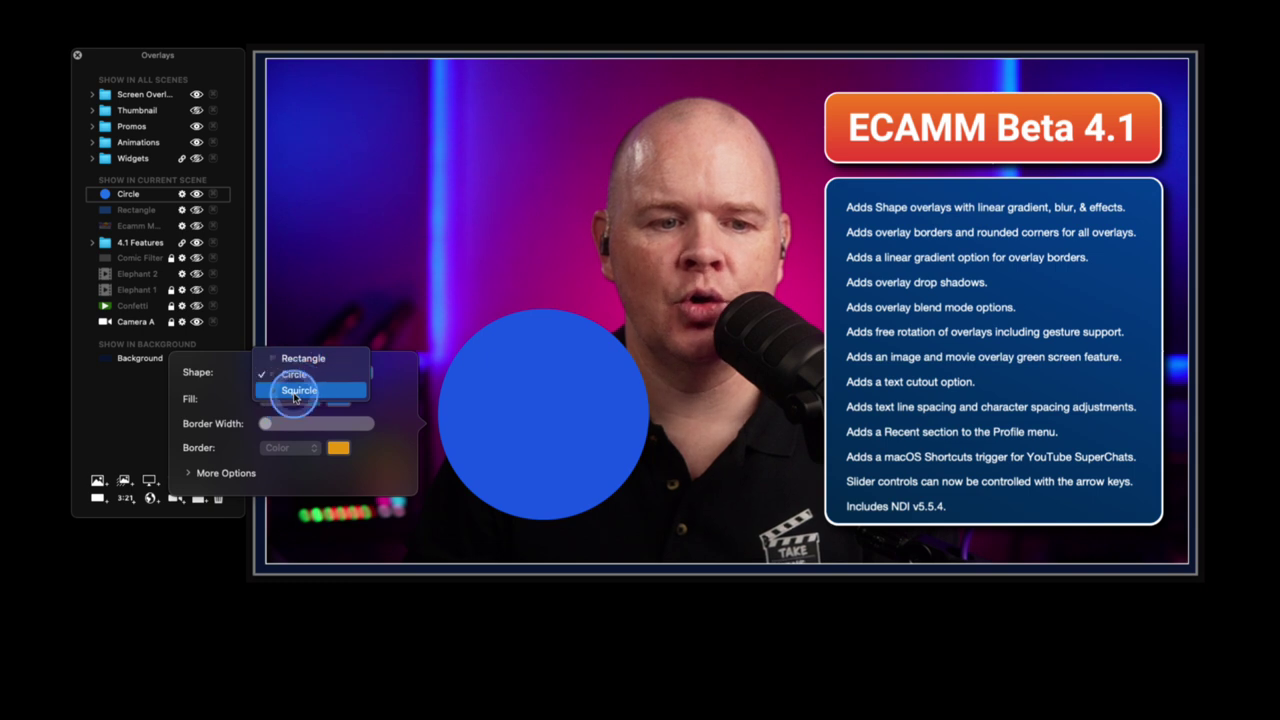
{"action": "left_click", "coordinate": [295, 397]}
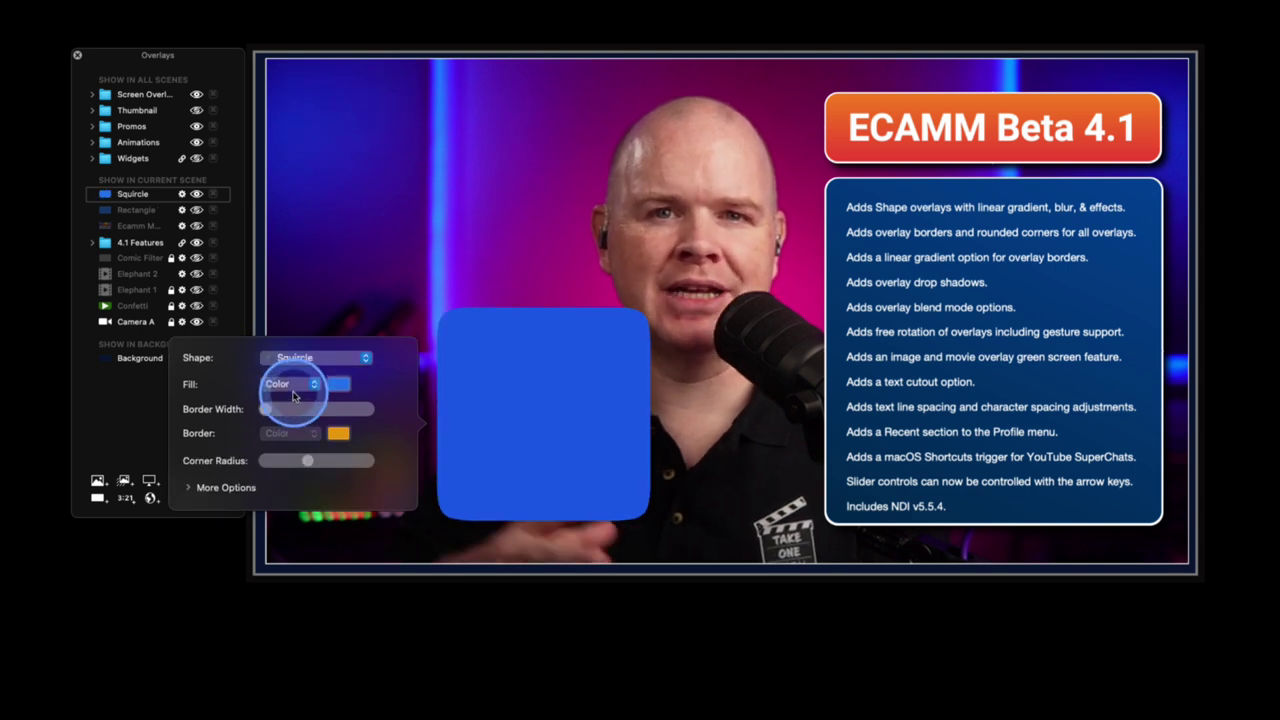
- Give the overlay a thin orange border and turn it into a Rectangle with all four corners rounded
{"action": "left_click_drag", "start_coordinate": [267, 411], "coordinate": [279, 409]}
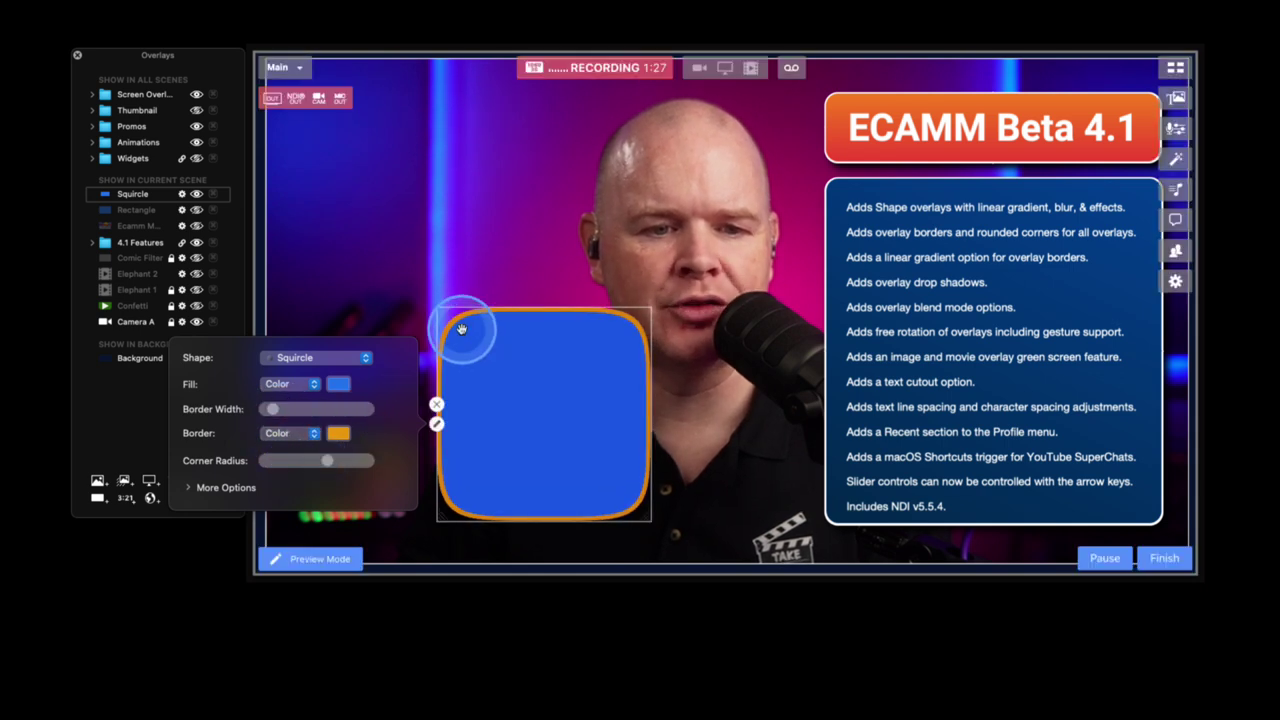
{"action": "left_click", "coordinate": [312, 357]}
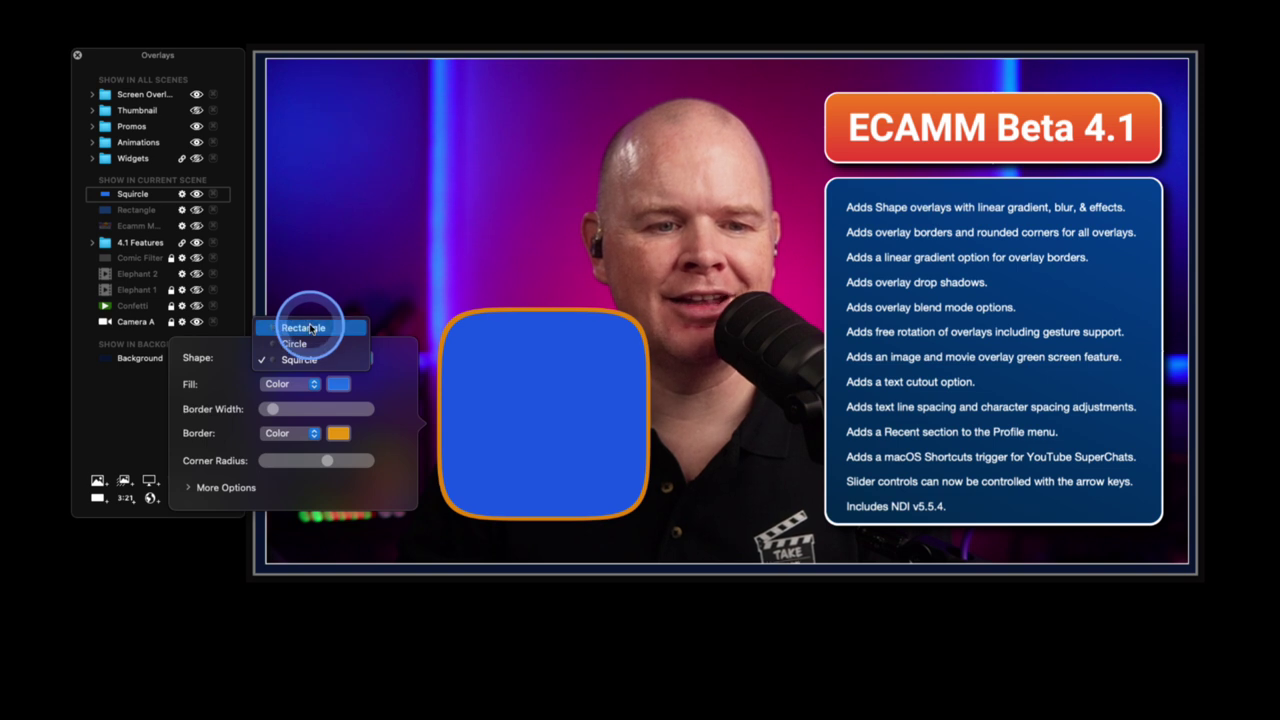
{"action": "left_click", "coordinate": [312, 328]}
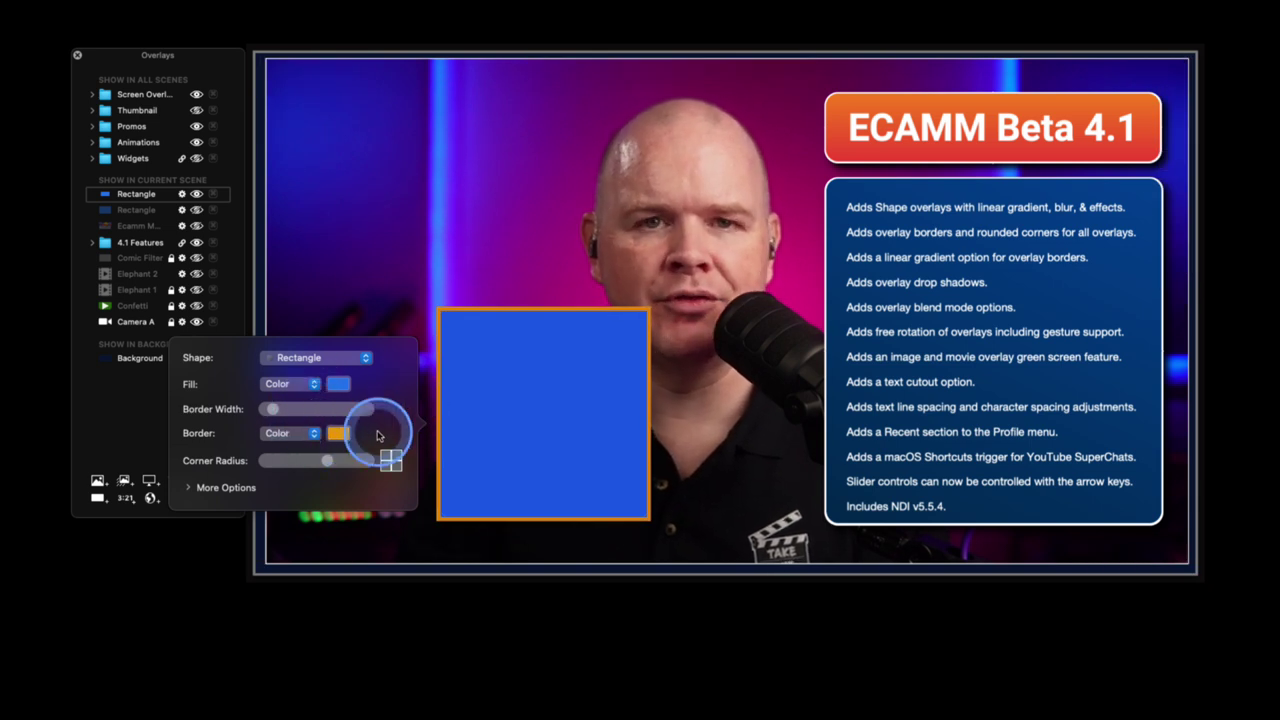
{"action": "left_click", "coordinate": [391, 459]}
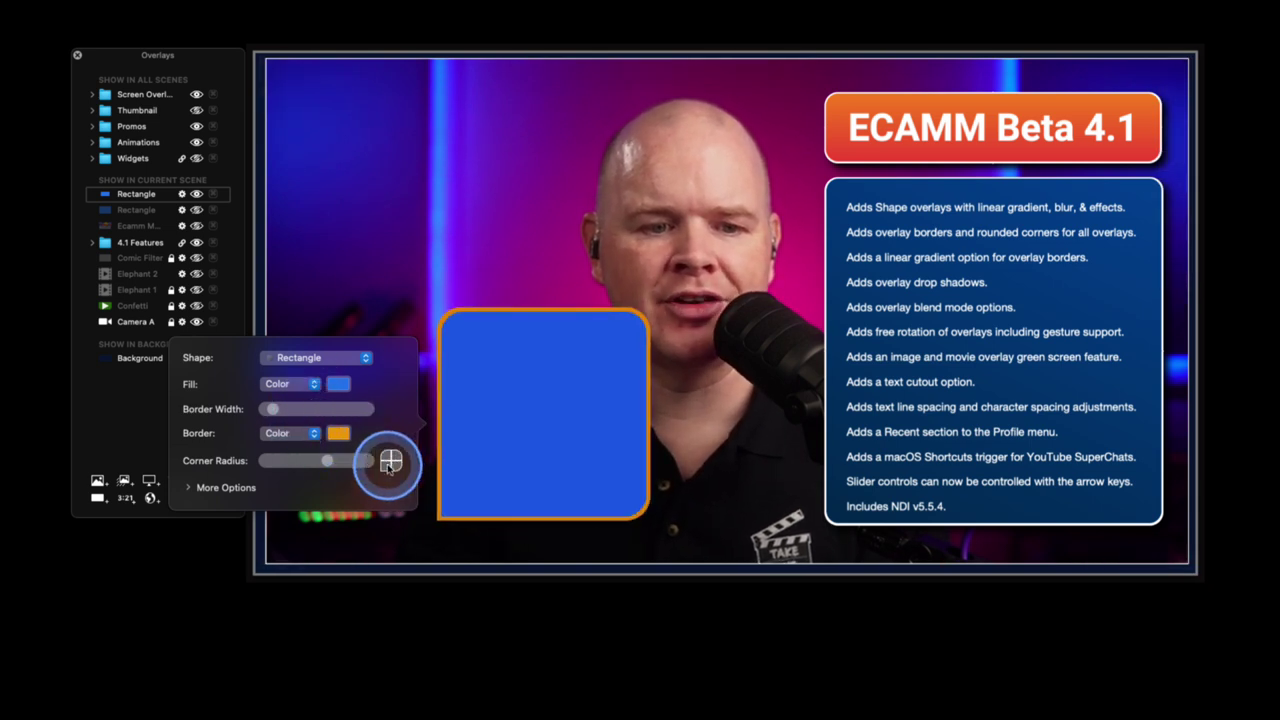
- Fill the rectangle with a blue and orange gradient, rotating its angle so orange lies toward the lower-left corner
{"action": "left_click", "coordinate": [287, 385]}
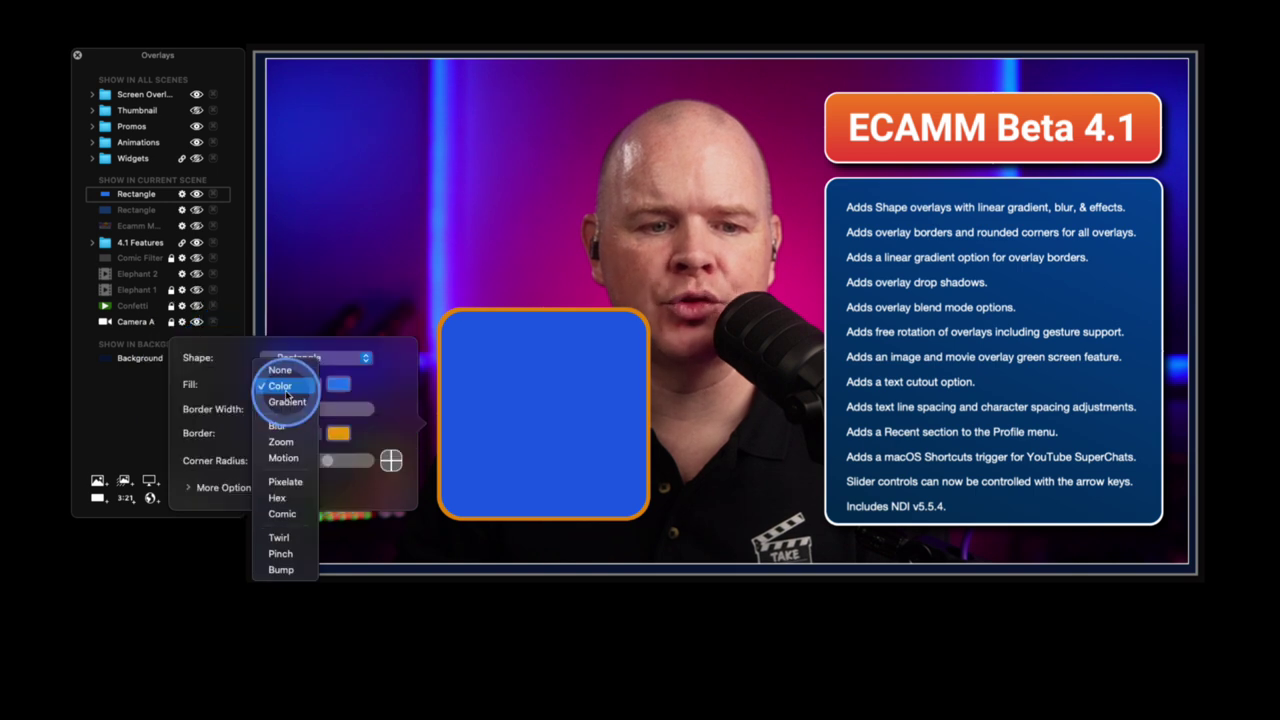
{"action": "left_click", "coordinate": [287, 401]}
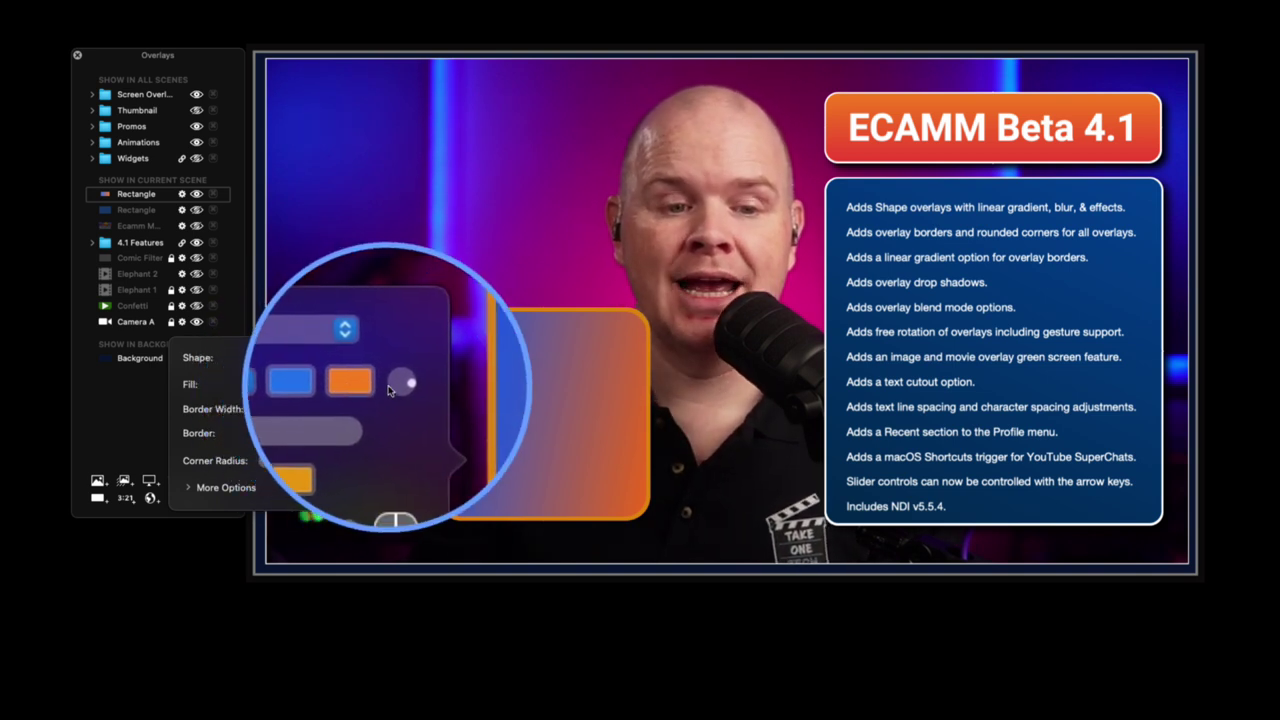
{"action": "left_click_drag", "start_coordinate": [397, 388], "coordinate": [389, 383]}
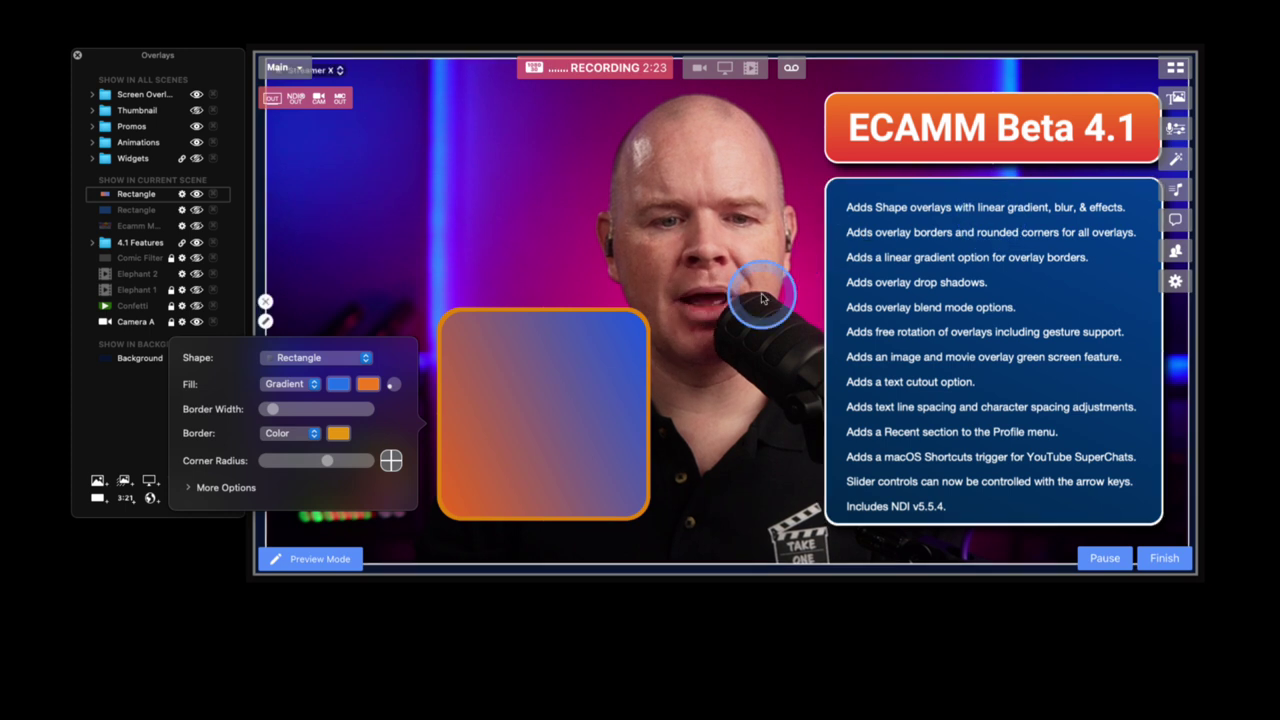
- Move the rectangle over the presenter's face and enlarge it to cover the whole head
{"action": "left_click", "coordinate": [314, 385]}
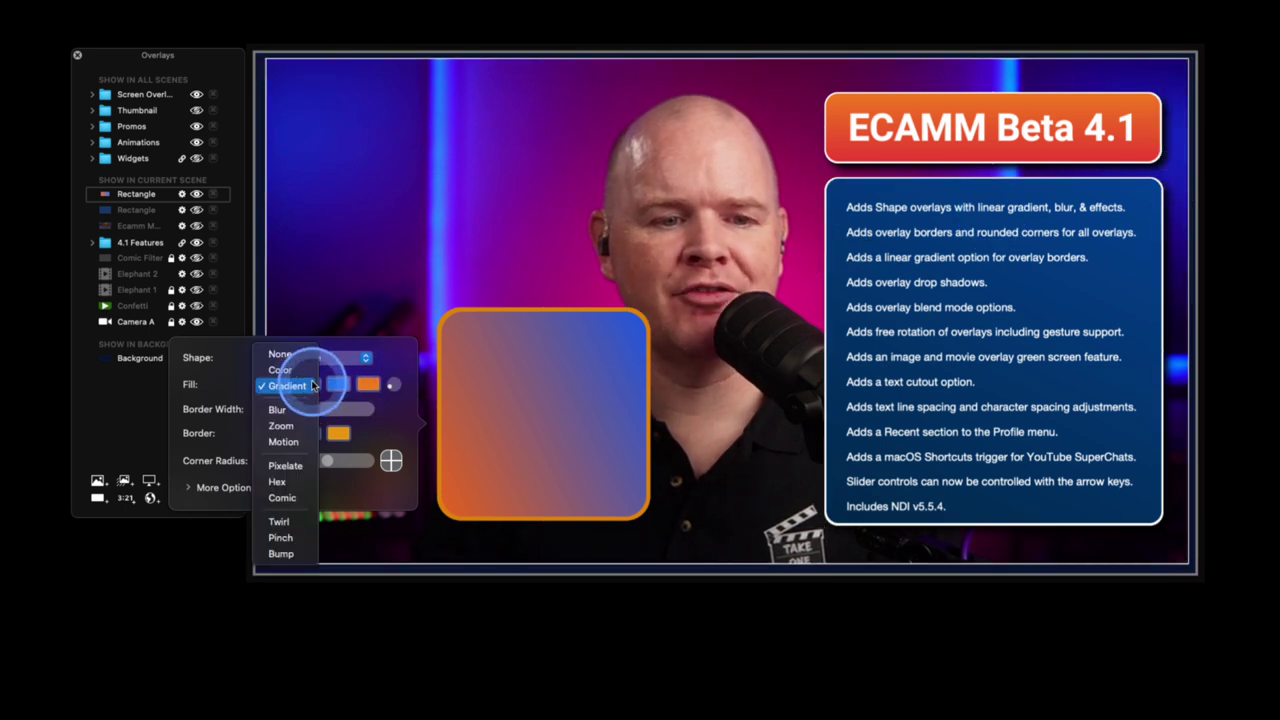
{"action": "left_click", "coordinate": [588, 385]}
{"action": "left_click", "coordinate": [540, 386]}
{"action": "left_click_drag", "start_coordinate": [540, 386], "coordinate": [633, 162]}
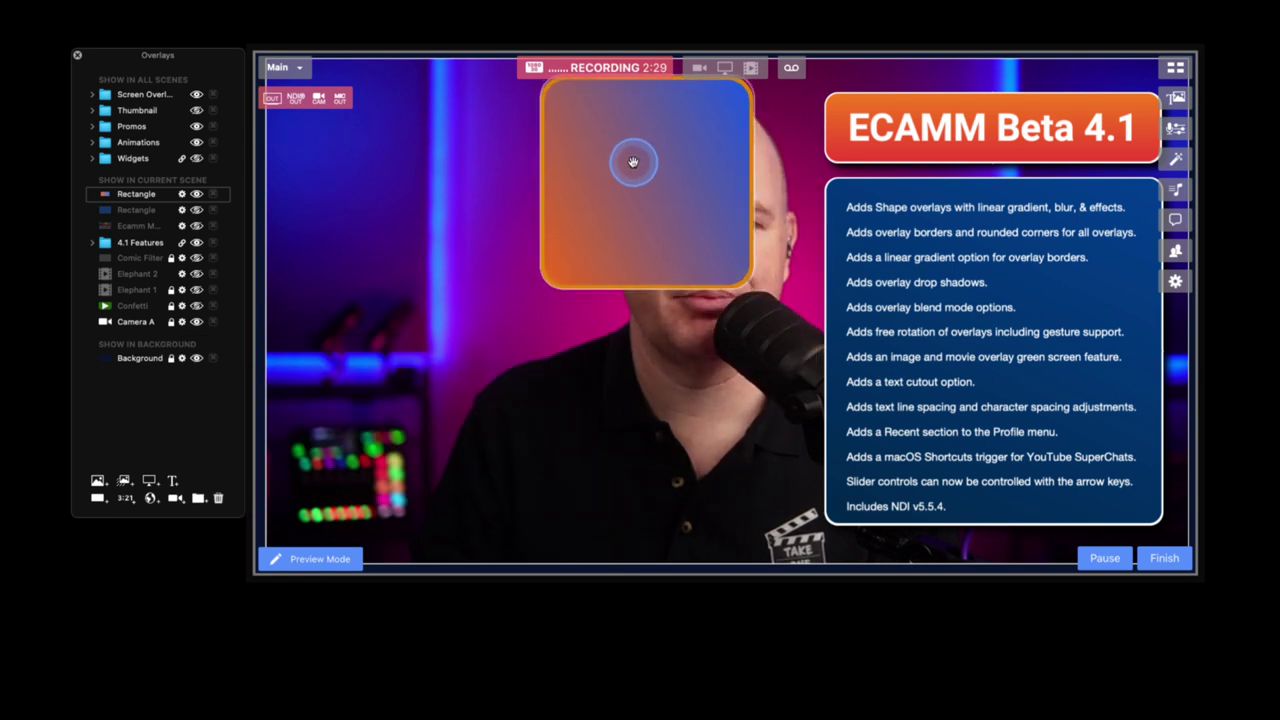
{"action": "left_click_drag", "start_coordinate": [744, 278], "coordinate": [805, 382]}
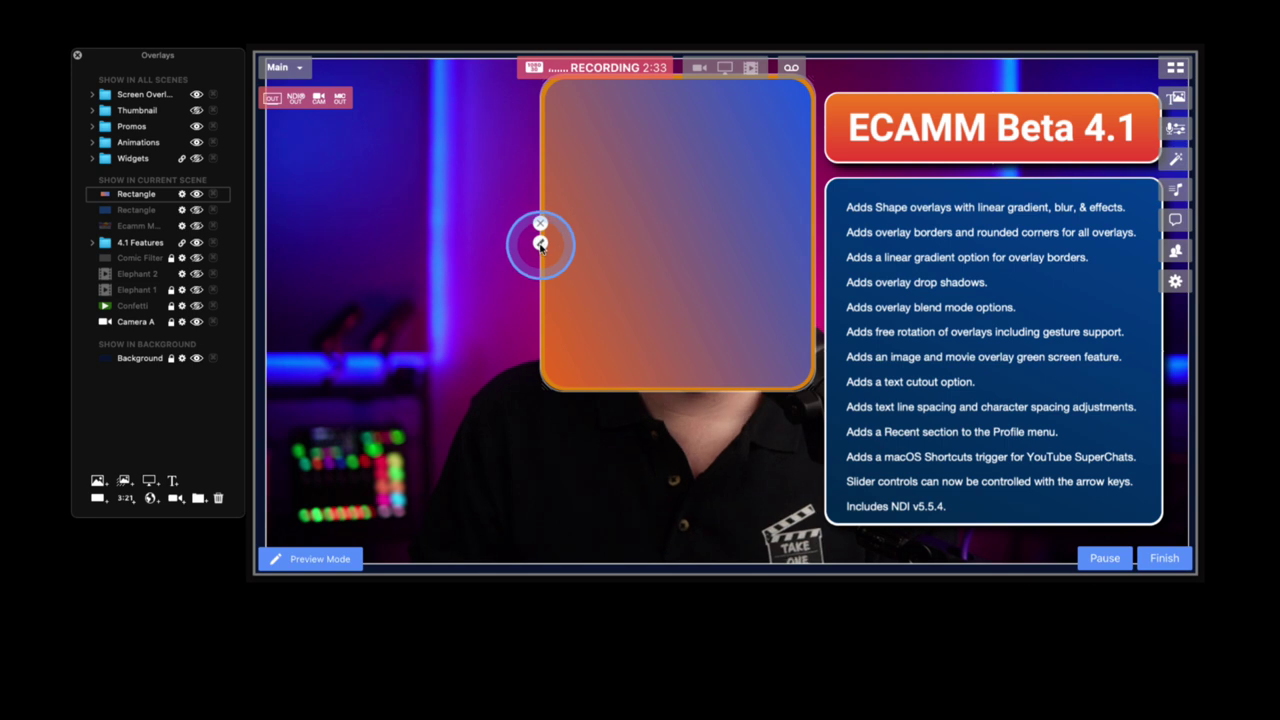
- Change the rectangle's fill to Blur so it obscures the presenter's face
{"action": "left_click", "coordinate": [540, 244]}
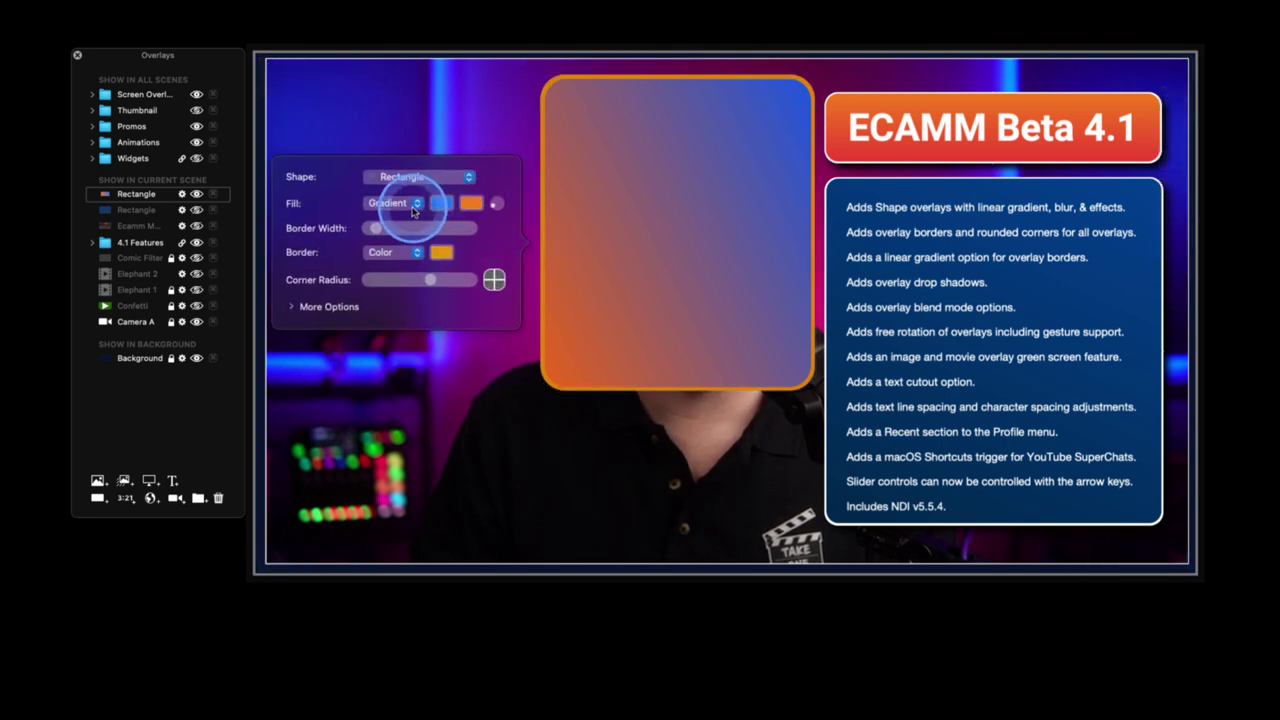
{"action": "left_click", "coordinate": [416, 205]}
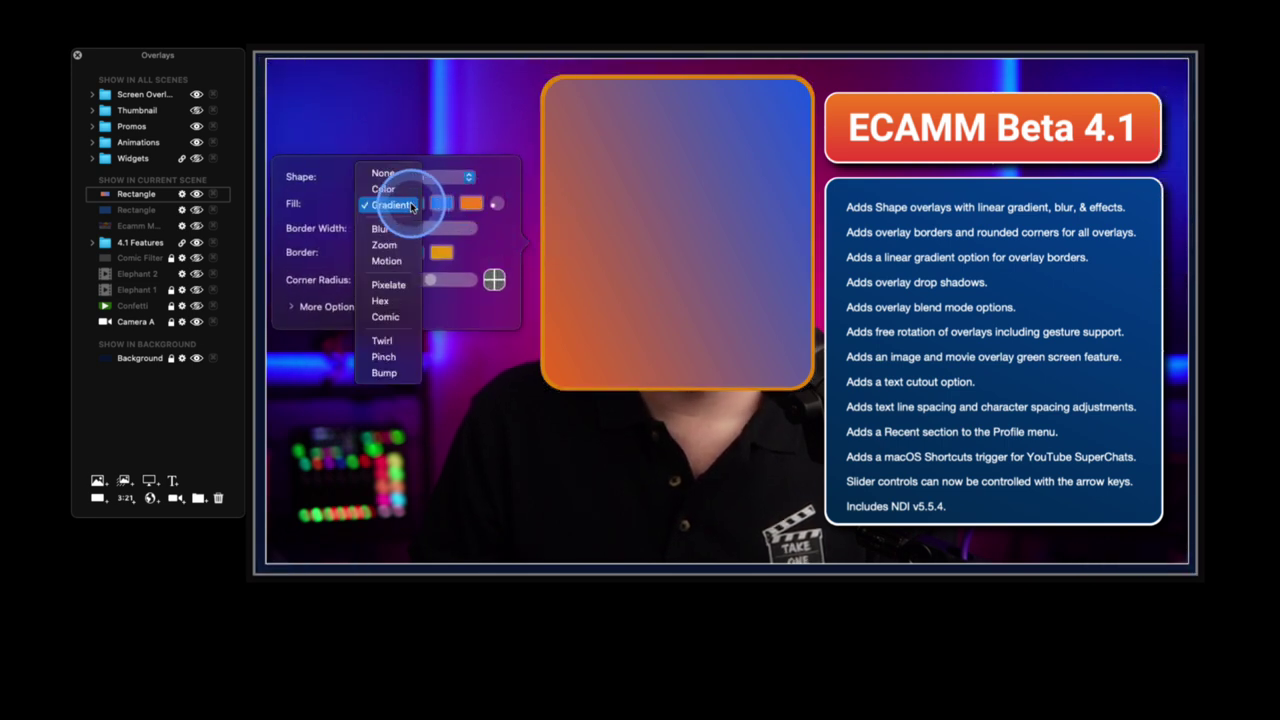
{"action": "left_click", "coordinate": [390, 227]}
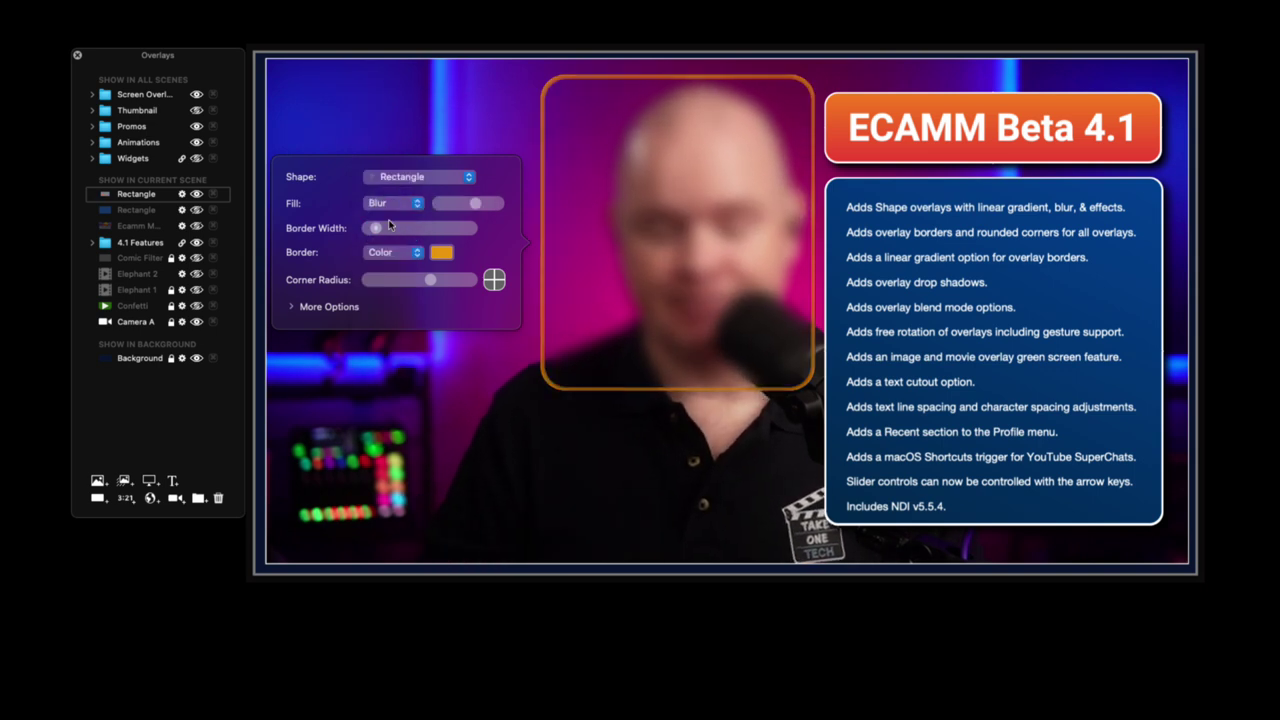
{"action": "left_click", "coordinate": [393, 217]}
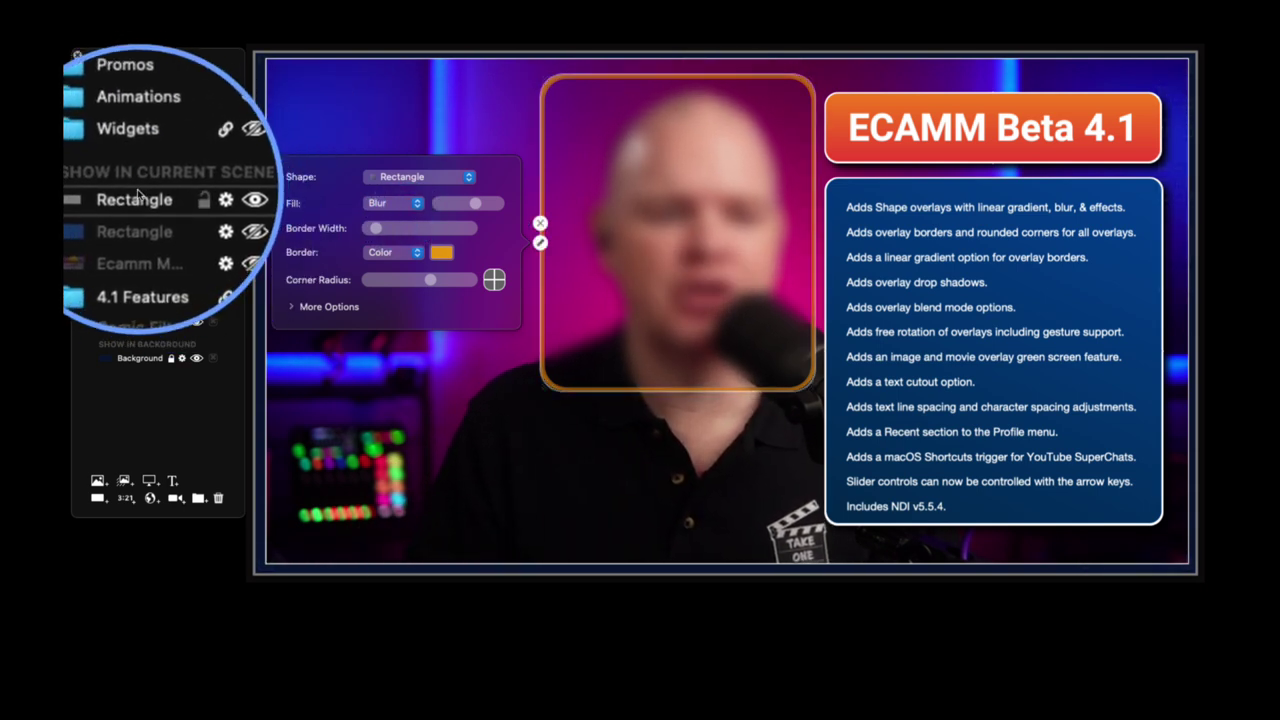
- Reorder the blurred rectangle between Comic Filter and Elephant 2 in the current scene, and adjust its position over the face
{"action": "mouse_move", "coordinate": [586, 189]}
{"action": "left_mouse_down"}
{"action": "mouse_move", "coordinate": [611, 209]}
{"action": "mouse_move", "coordinate": [877, 189]}
{"action": "mouse_move", "coordinate": [811, 174]}
{"action": "mouse_move", "coordinate": [592, 180]}
{"action": "left_mouse_up"}
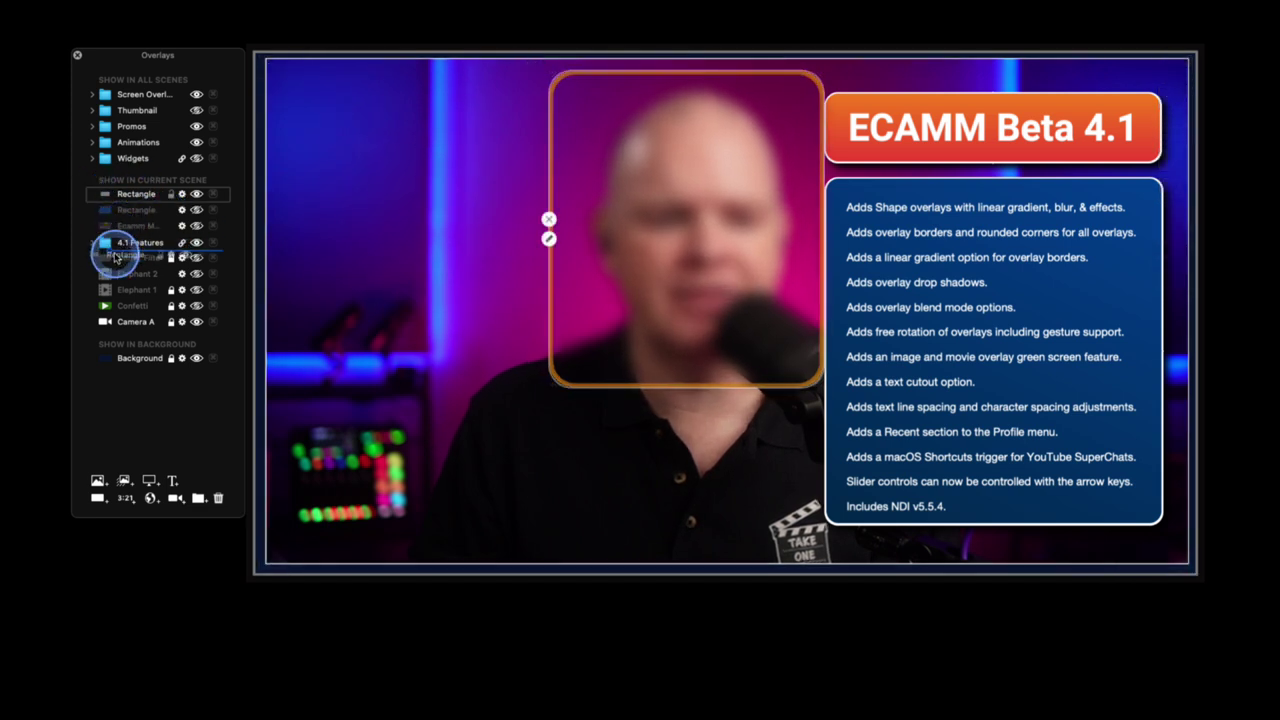
{"action": "left_click_drag", "start_coordinate": [116, 262], "coordinate": [116, 264]}
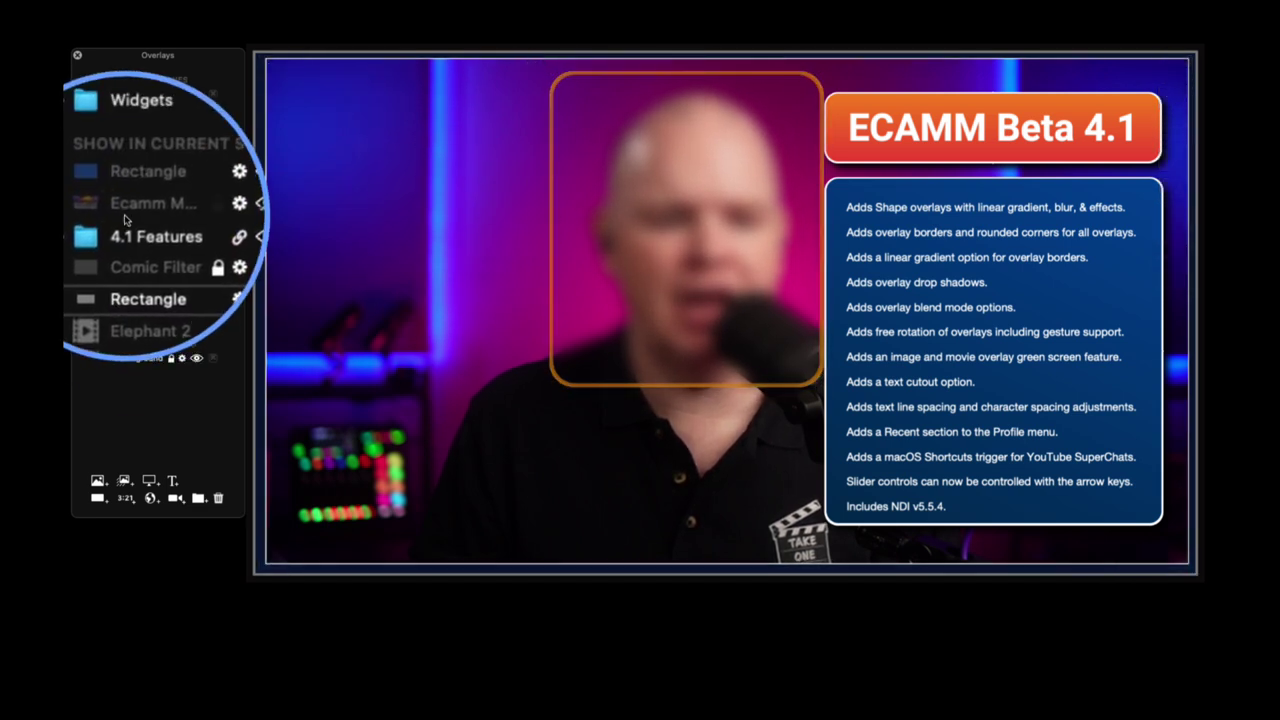
{"action": "mouse_move", "coordinate": [705, 175]}
{"action": "left_mouse_down"}
{"action": "mouse_move", "coordinate": [1002, 178]}
{"action": "mouse_move", "coordinate": [692, 186]}
{"action": "left_mouse_up"}
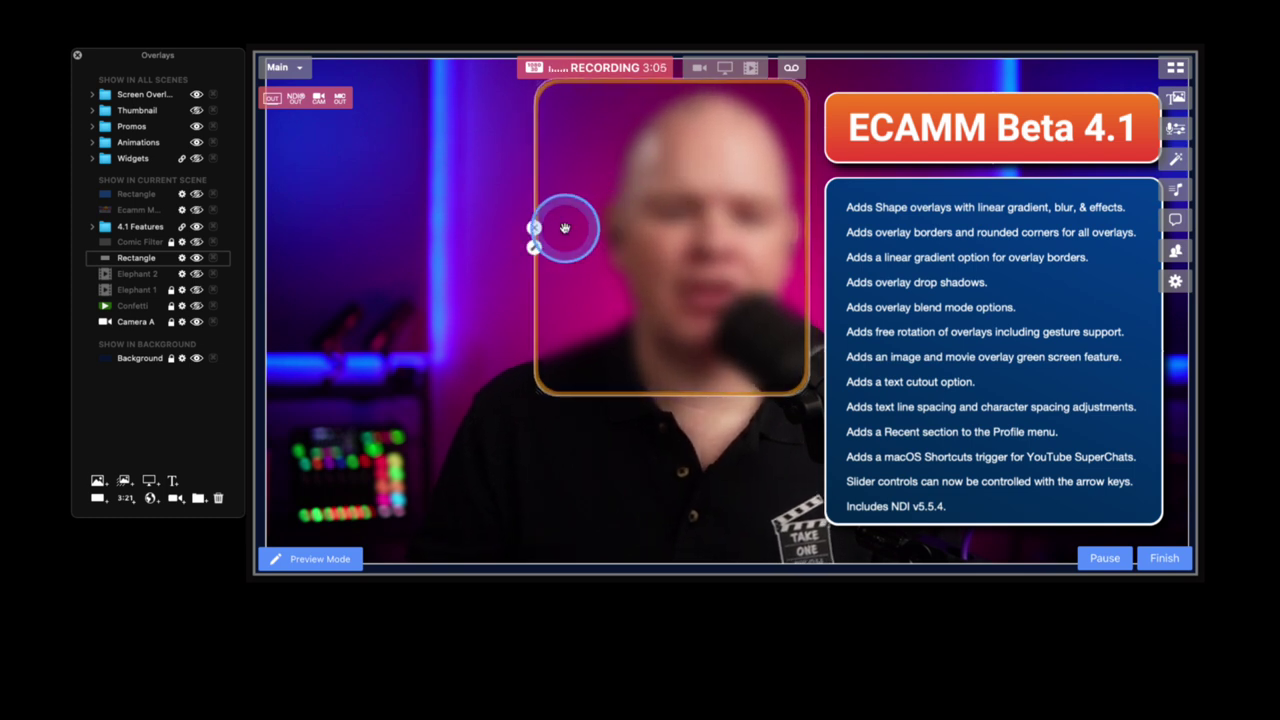
- Open the feature list text overlay's settings and change its background from a gradient to Blur
{"action": "left_click", "coordinate": [535, 247]}
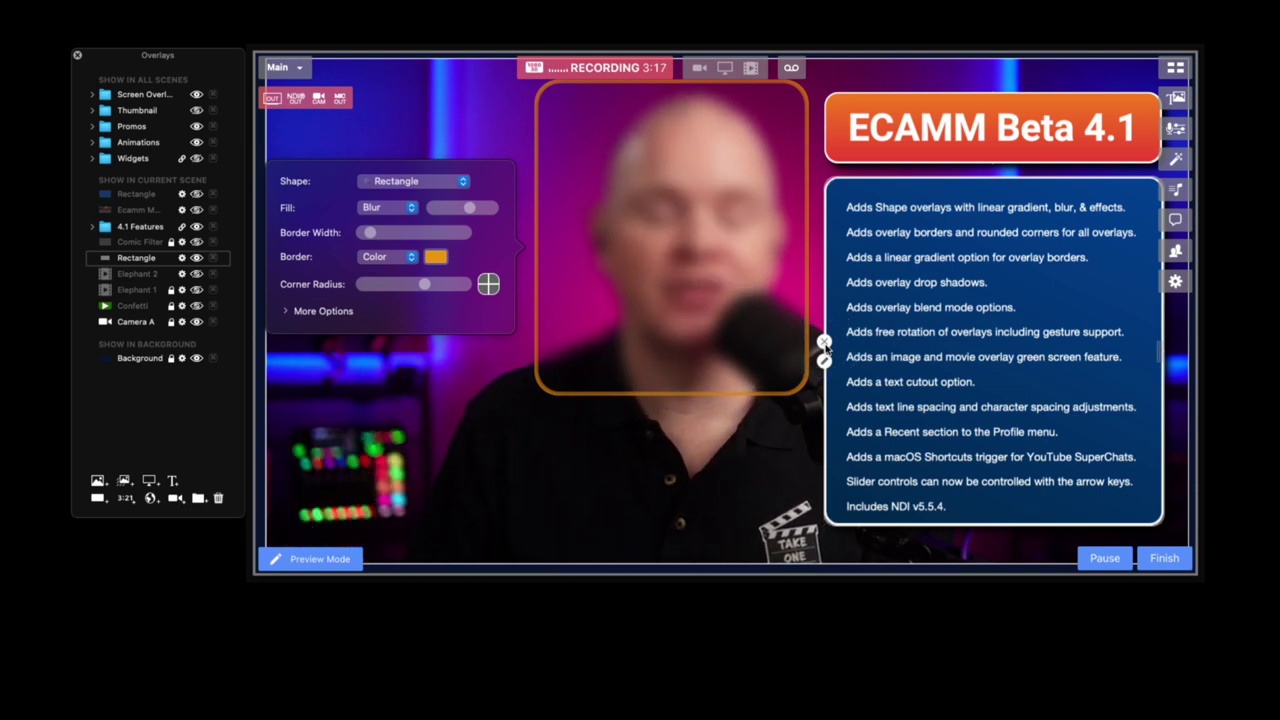
{"action": "left_click", "coordinate": [825, 352]}
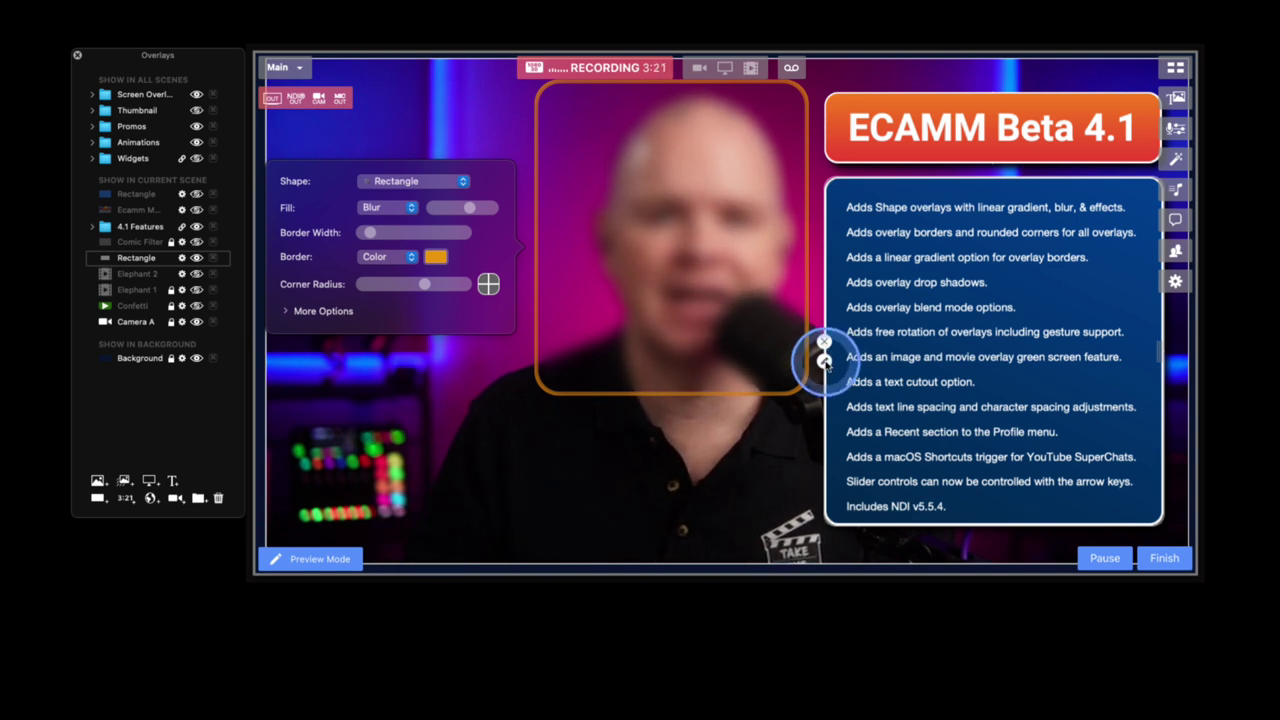
{"action": "left_click", "coordinate": [825, 362]}
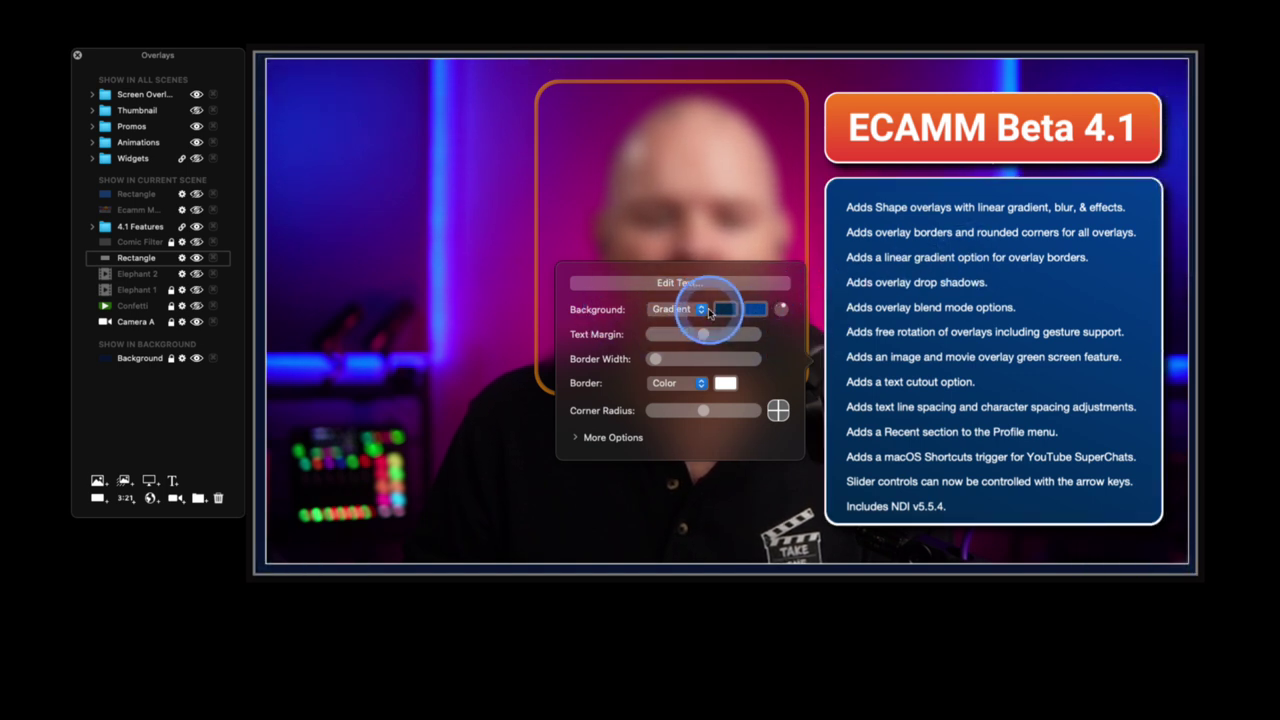
{"action": "left_click", "coordinate": [704, 311]}
{"action": "left_click", "coordinate": [672, 334]}
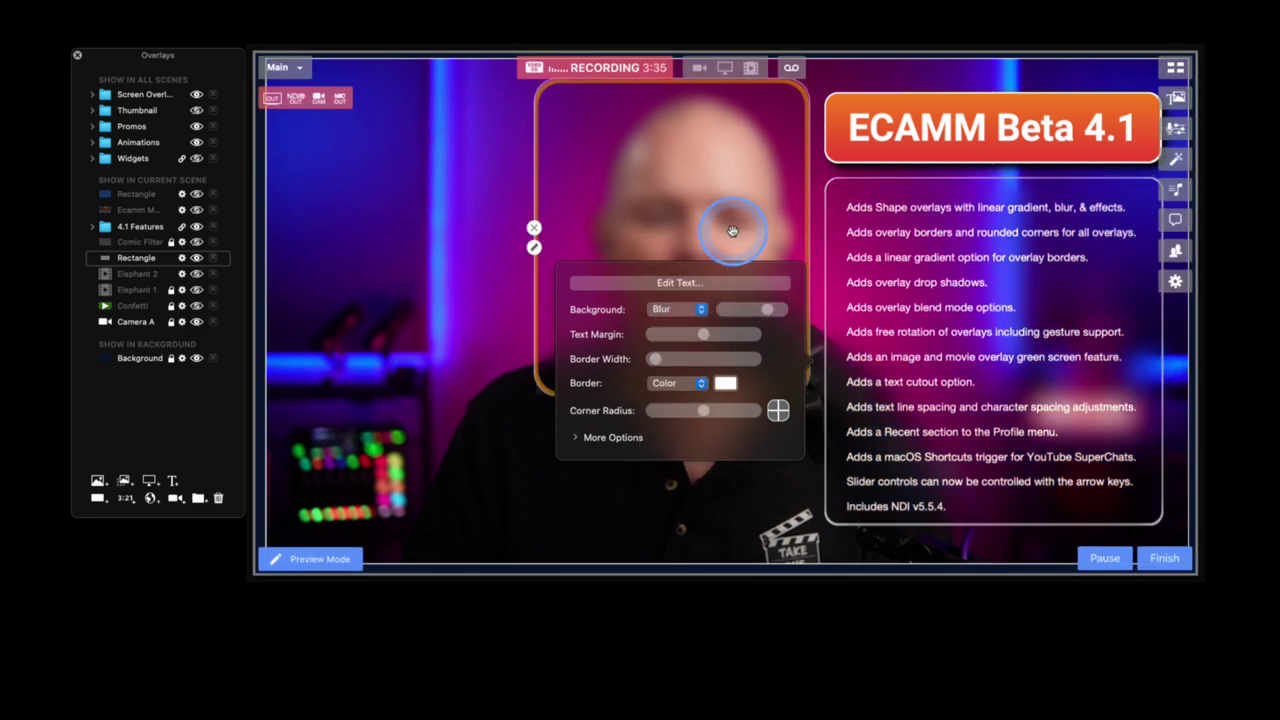
- Move the blurred rectangle off the presenter's face onto the background beside him, and slightly increase the feature list's background blur
{"action": "left_click_drag", "start_coordinate": [711, 209], "coordinate": [463, 309]}
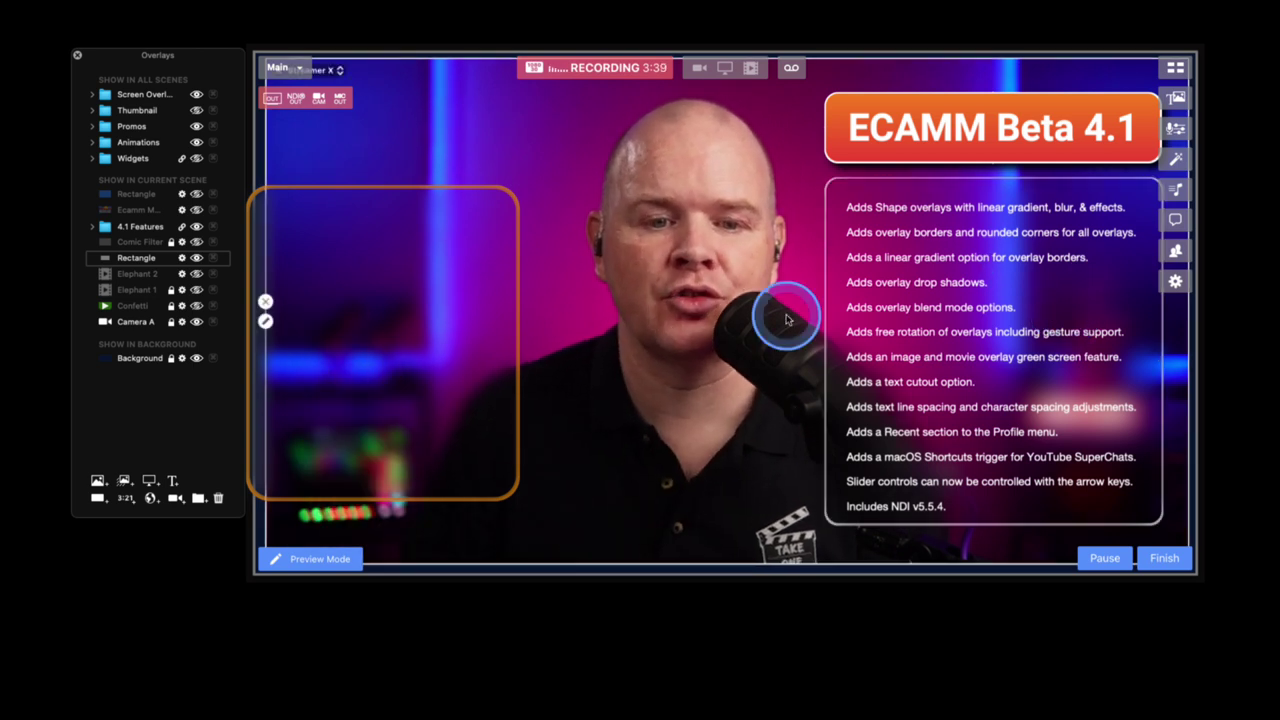
{"action": "left_click", "coordinate": [824, 362]}
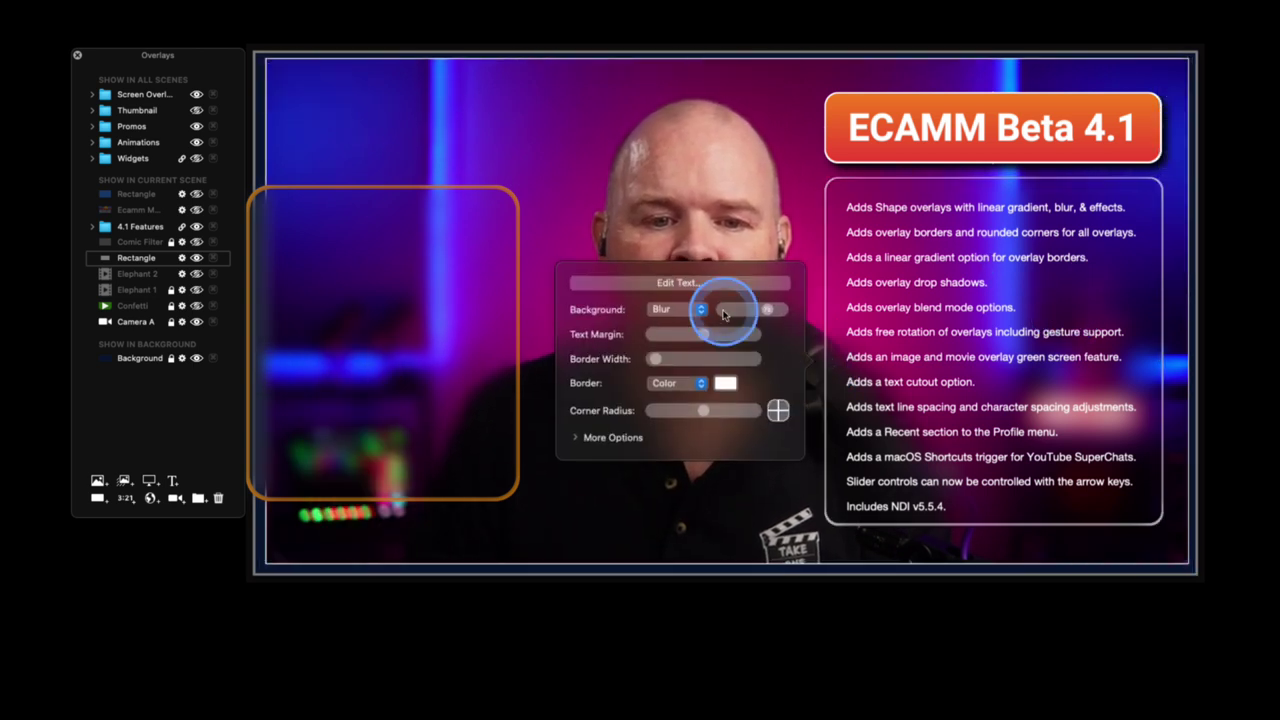
{"action": "mouse_move", "coordinate": [766, 311]}
{"action": "left_mouse_down"}
{"action": "mouse_move", "coordinate": [732, 309]}
{"action": "mouse_move", "coordinate": [773, 311]}
{"action": "left_mouse_up"}
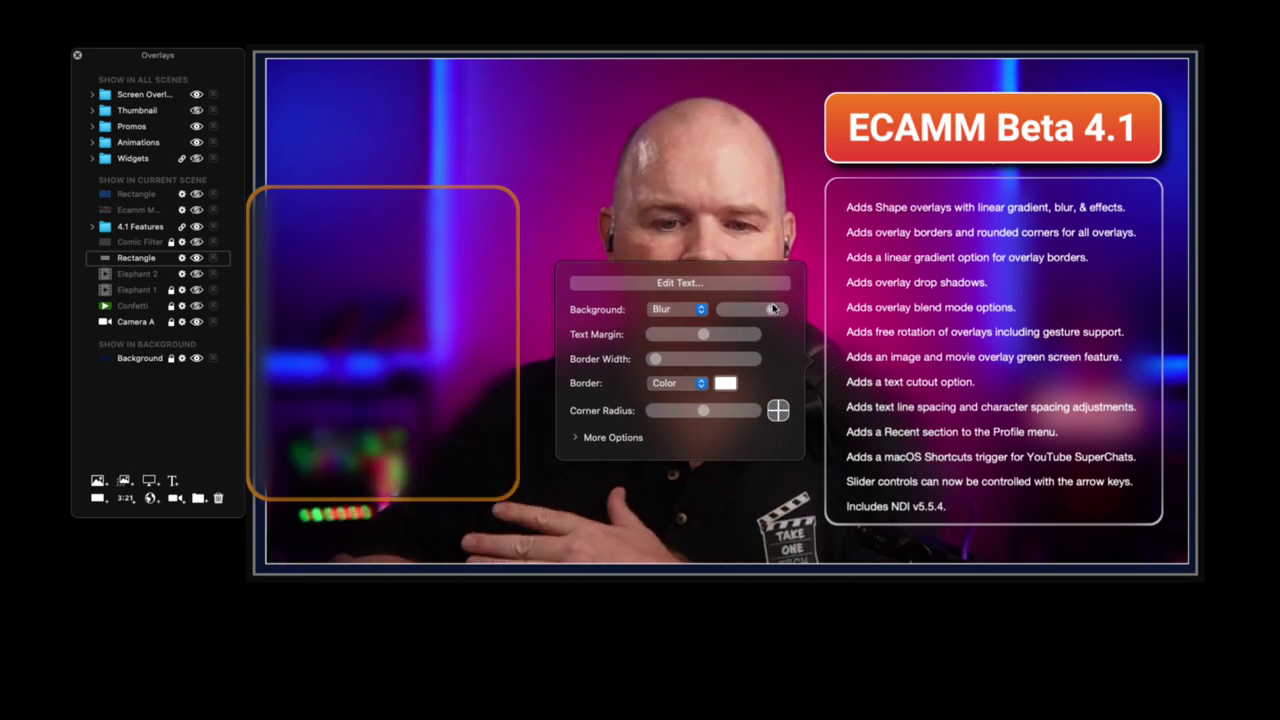
{"action": "left_click", "coordinate": [773, 309]}
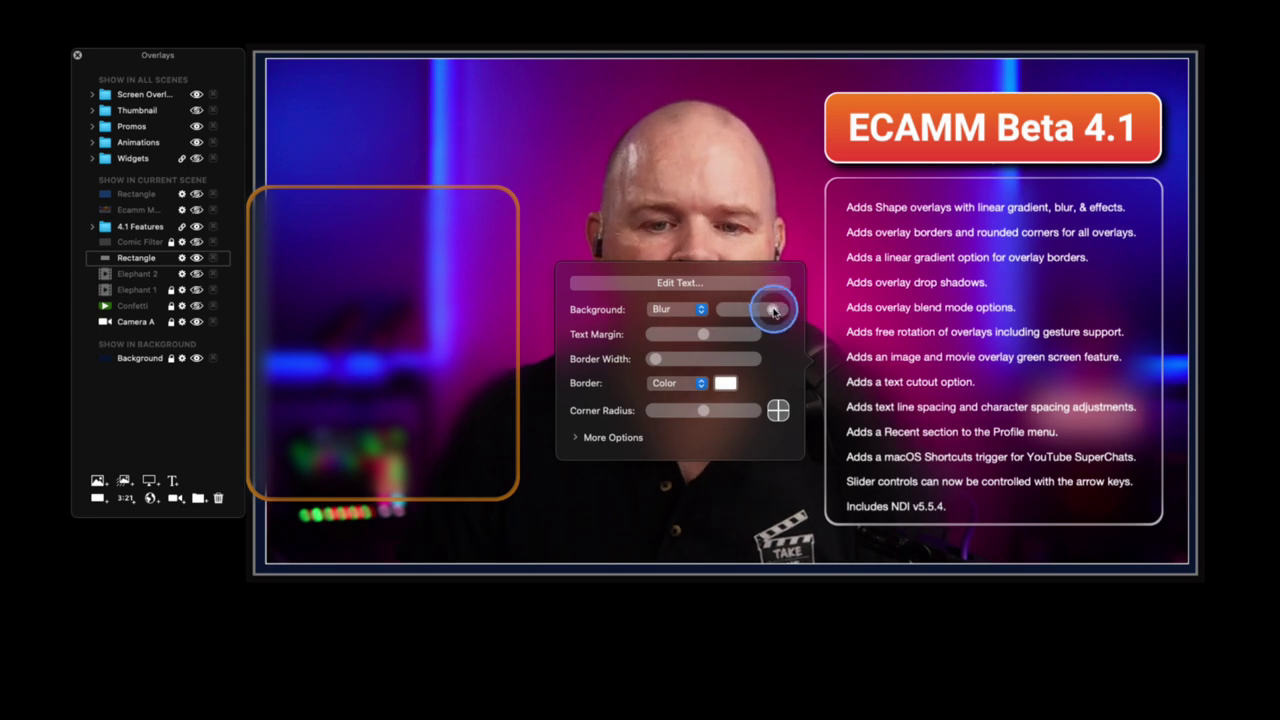
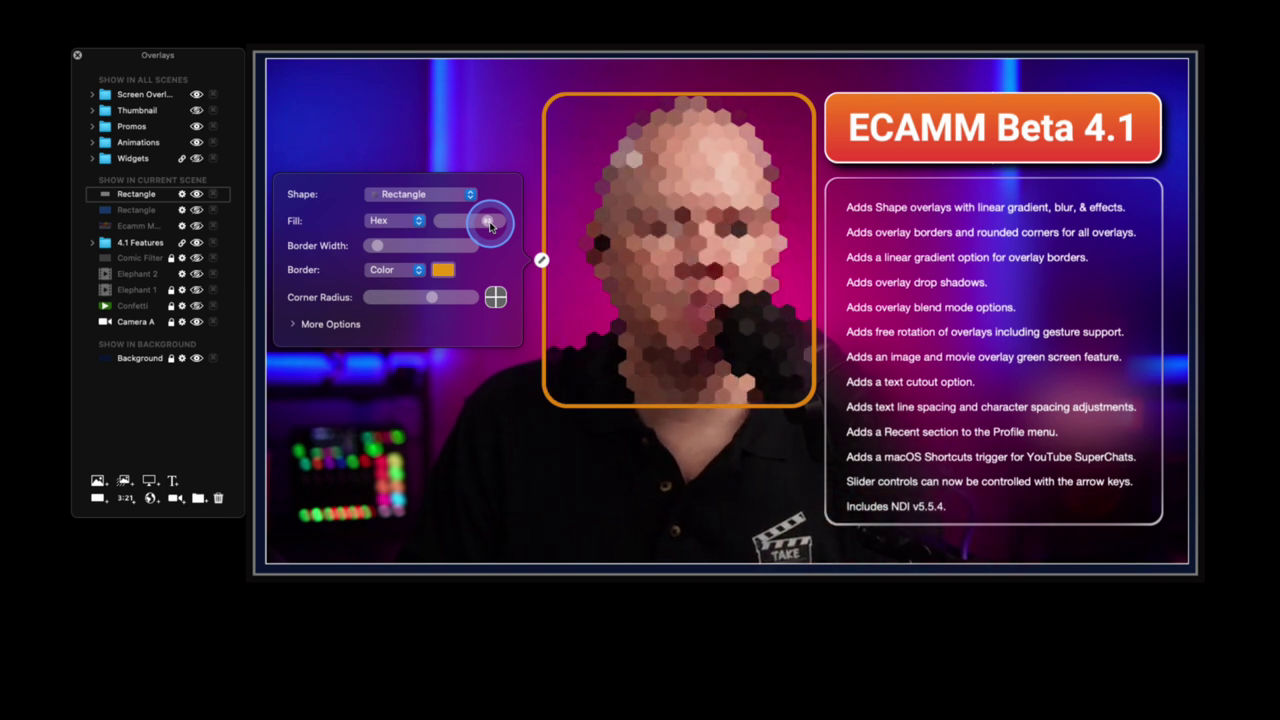
- Set the fill of the rectangle over the presenter's face to Comic, adjust the effect strength, and hide the rectangle
{"action": "left_click", "coordinate": [418, 221]}
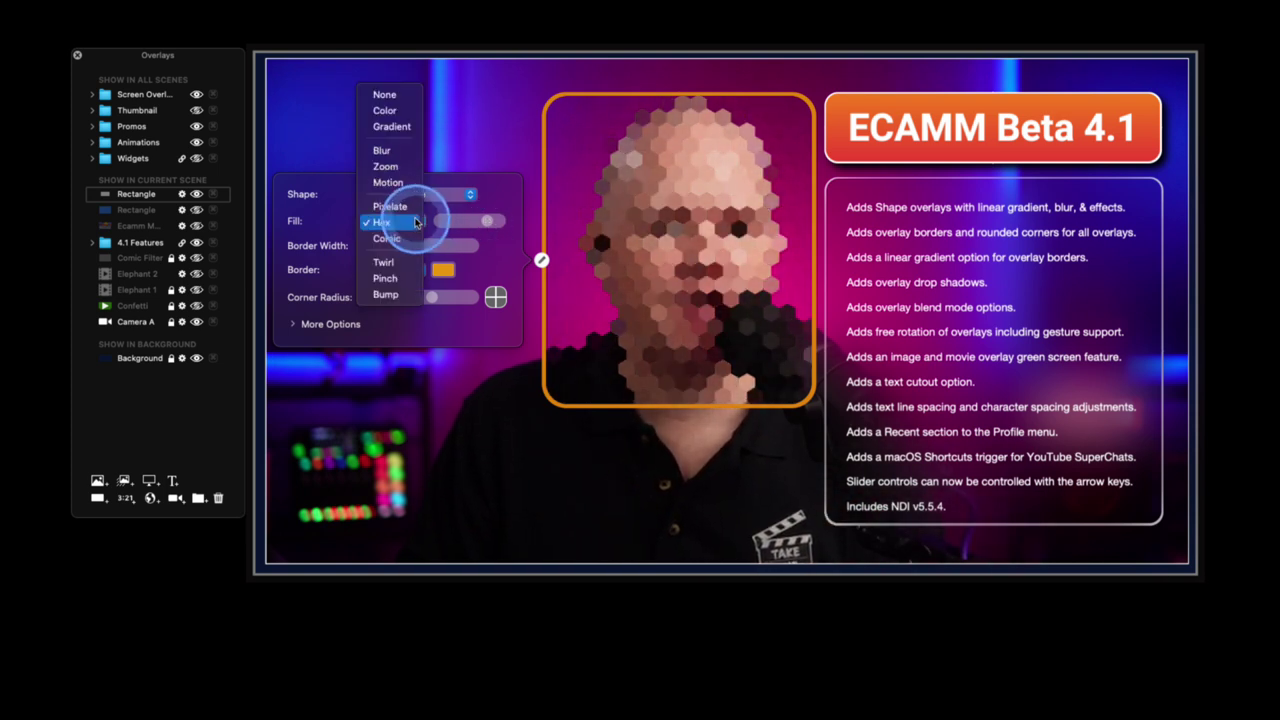
{"action": "left_click", "coordinate": [410, 238]}
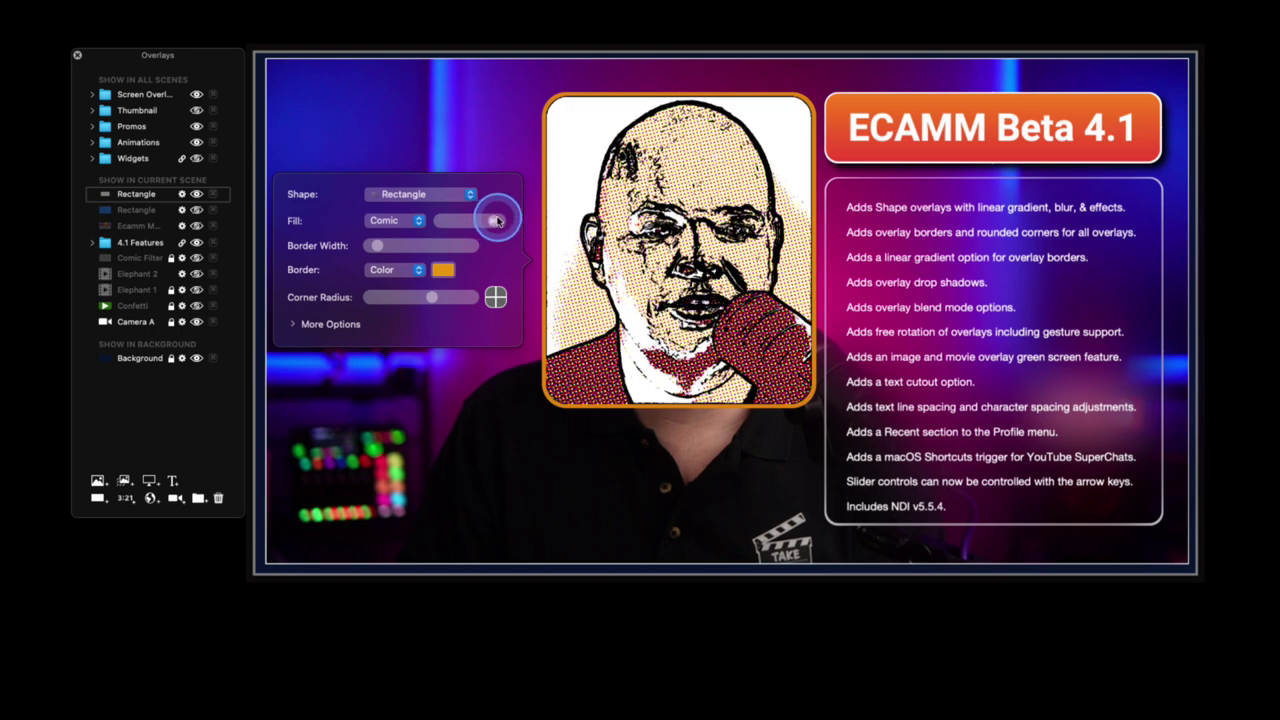
{"action": "left_click_drag", "start_coordinate": [435, 224], "coordinate": [467, 224]}
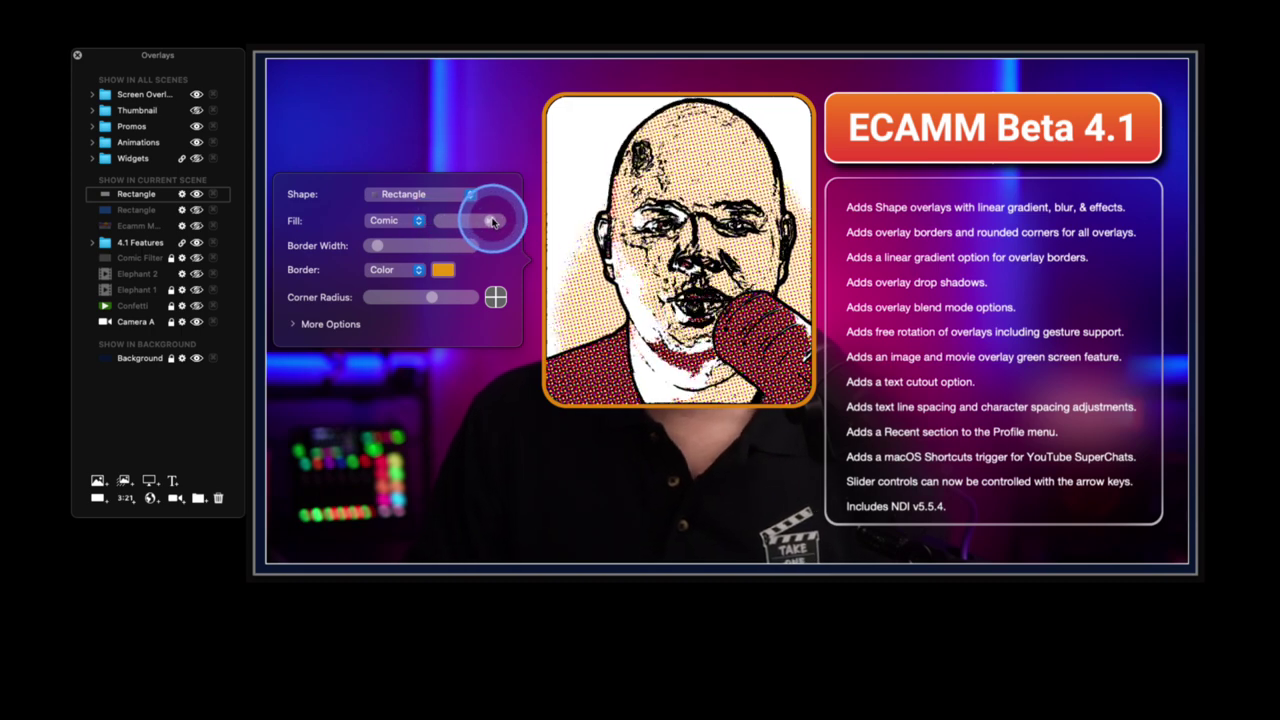
{"action": "left_click", "coordinate": [557, 350]}
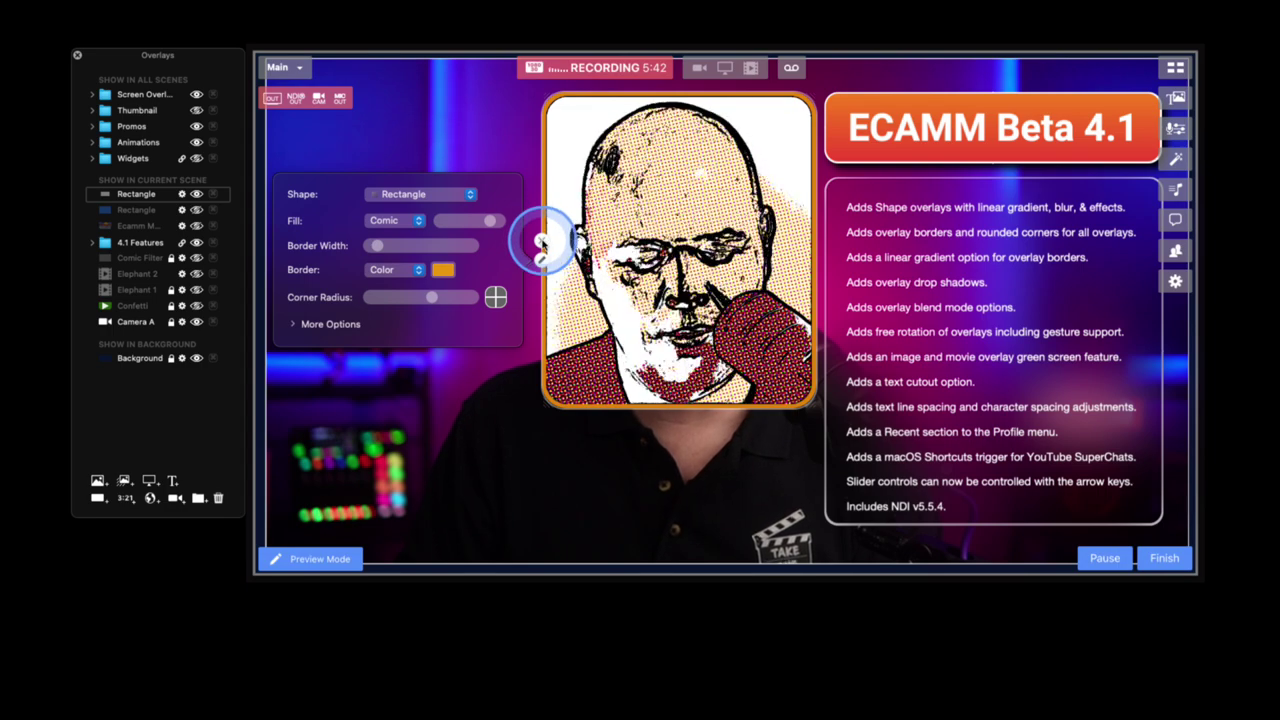
{"action": "left_click", "coordinate": [541, 243]}
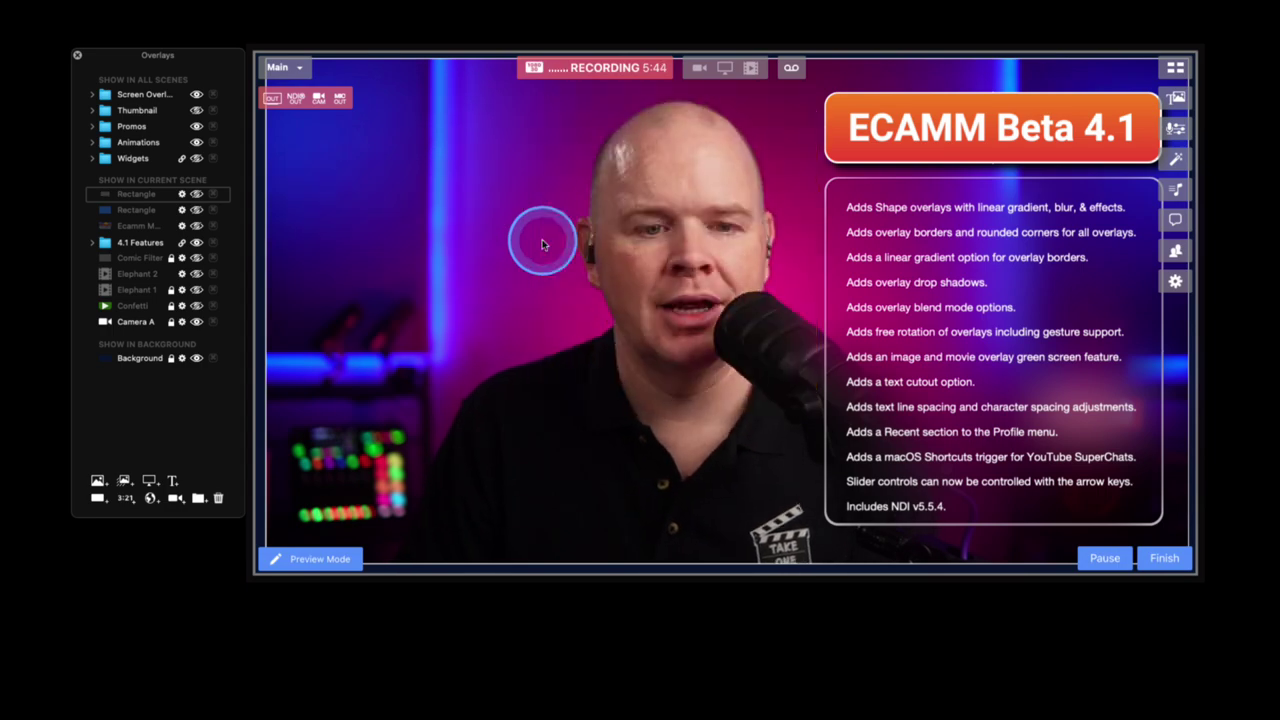
- Briefly show and hide the full-screen Comic Filter overlay, and show the rectangle over the presenter's face
{"action": "left_click", "coordinate": [541, 243]}
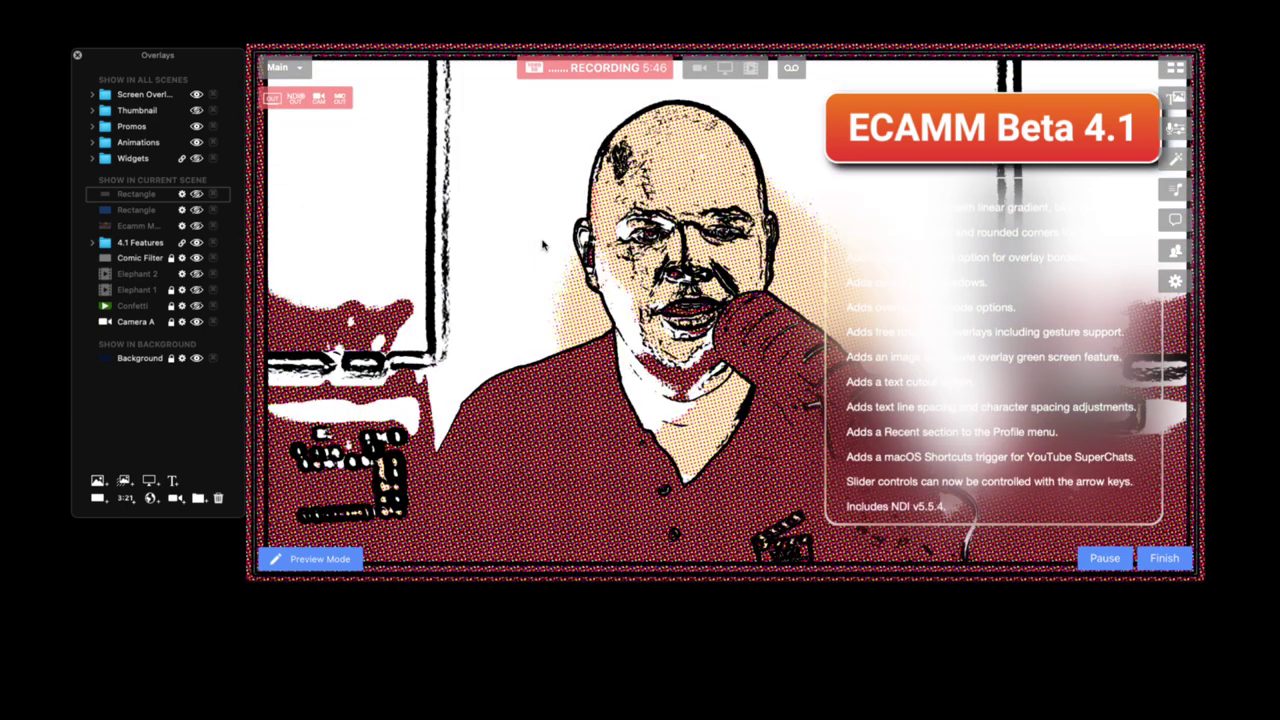
{"action": "left_click", "coordinate": [228, 252]}
{"action": "left_click", "coordinate": [196, 195]}
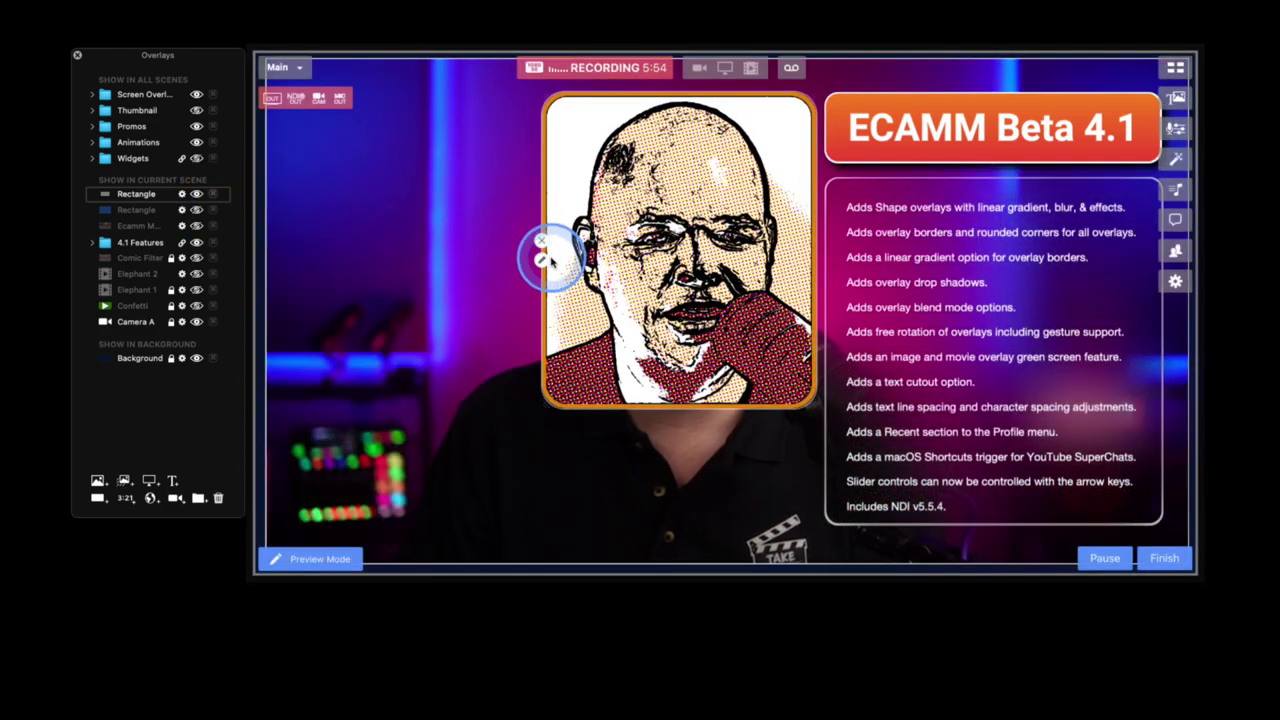
- Open the settings of the rectangle over the face, set its fill to Twirl, and vary the effect strength
{"action": "left_click", "coordinate": [542, 260]}
{"action": "left_click", "coordinate": [400, 221]}
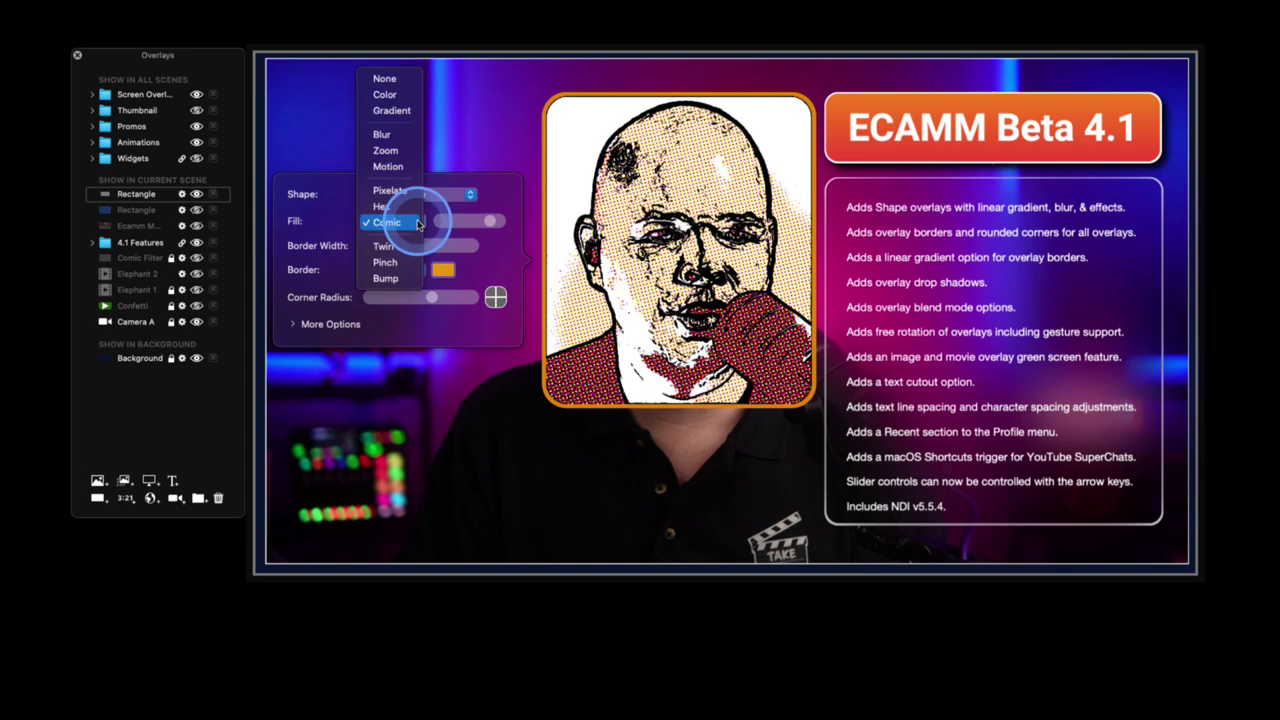
{"action": "left_click", "coordinate": [405, 247]}
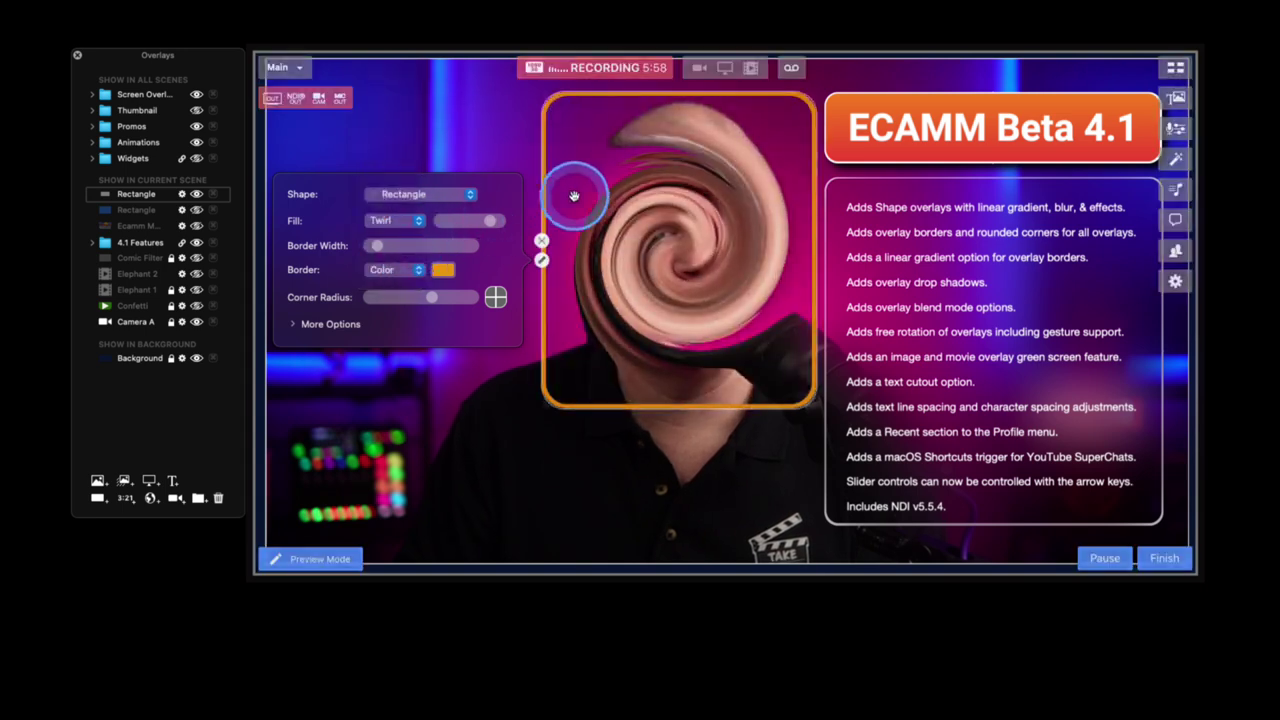
{"action": "left_click_drag", "start_coordinate": [488, 220], "coordinate": [481, 224]}
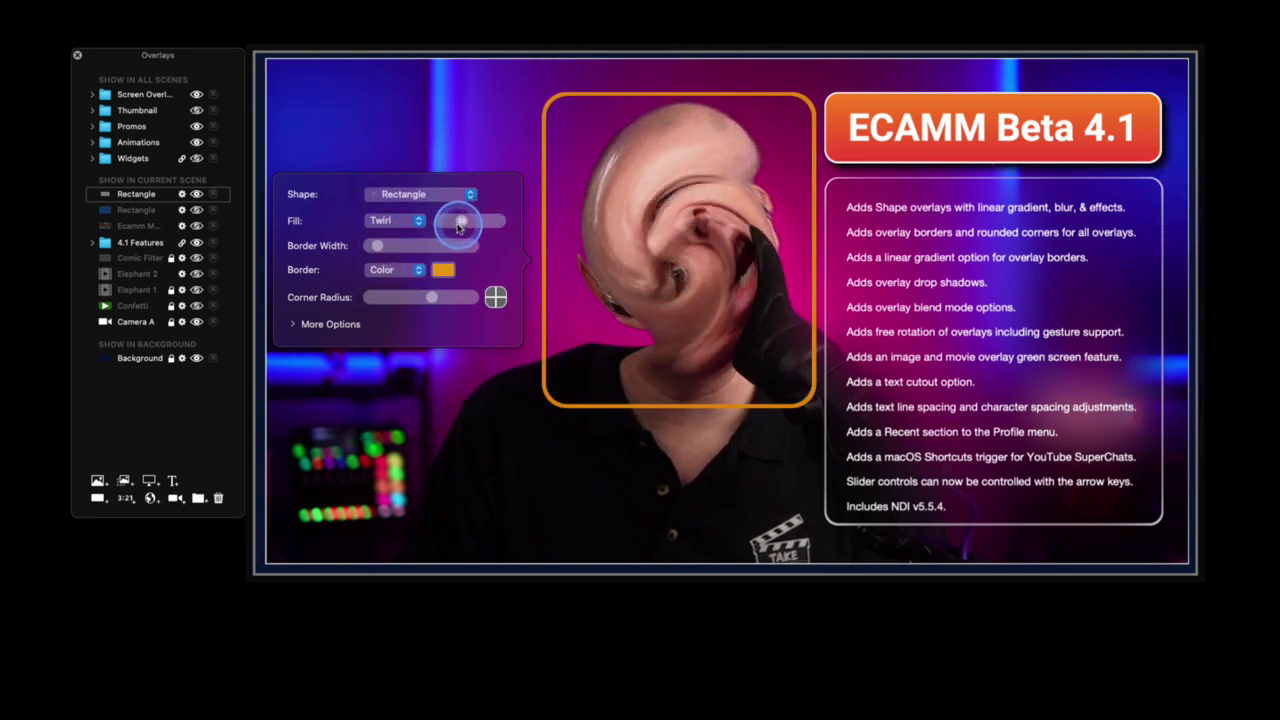
{"action": "left_click_drag", "start_coordinate": [485, 228], "coordinate": [479, 222]}
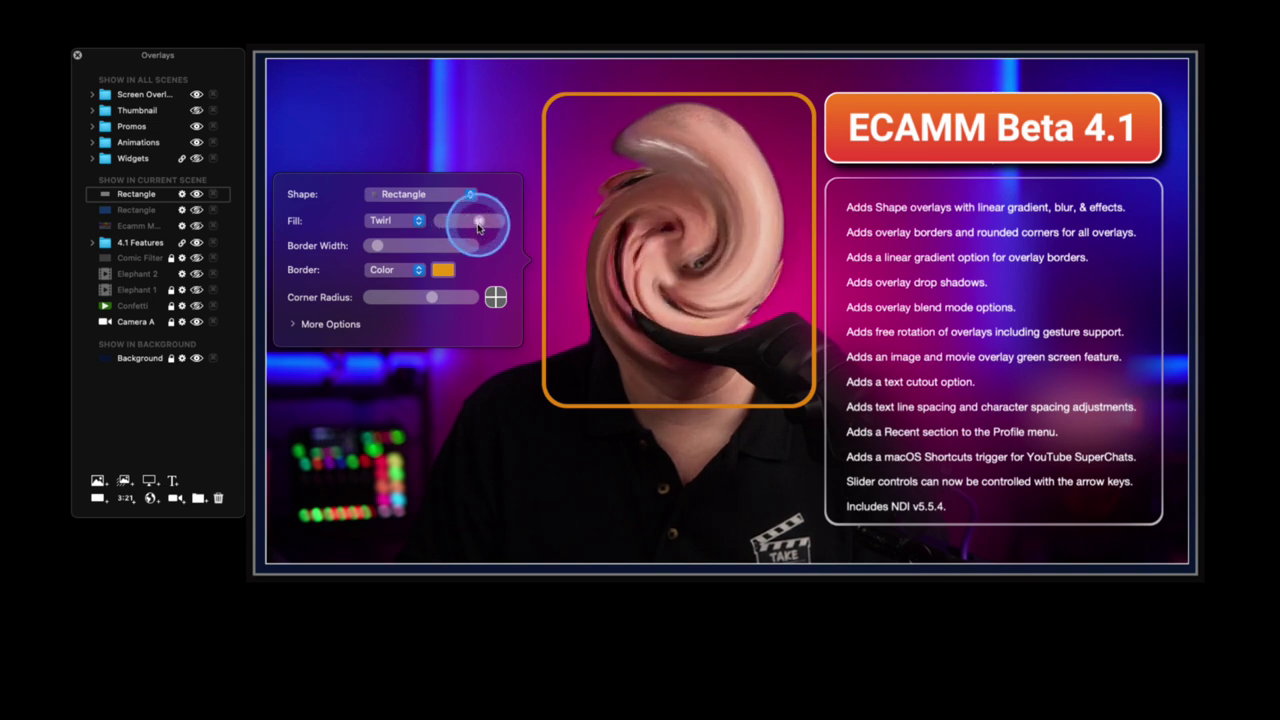
- Try the Pinch fill on the face rectangle, and set the fill to Bump with its strength reduced to nearly the minimum
{"action": "left_click", "coordinate": [410, 222]}
{"action": "left_click", "coordinate": [405, 239]}
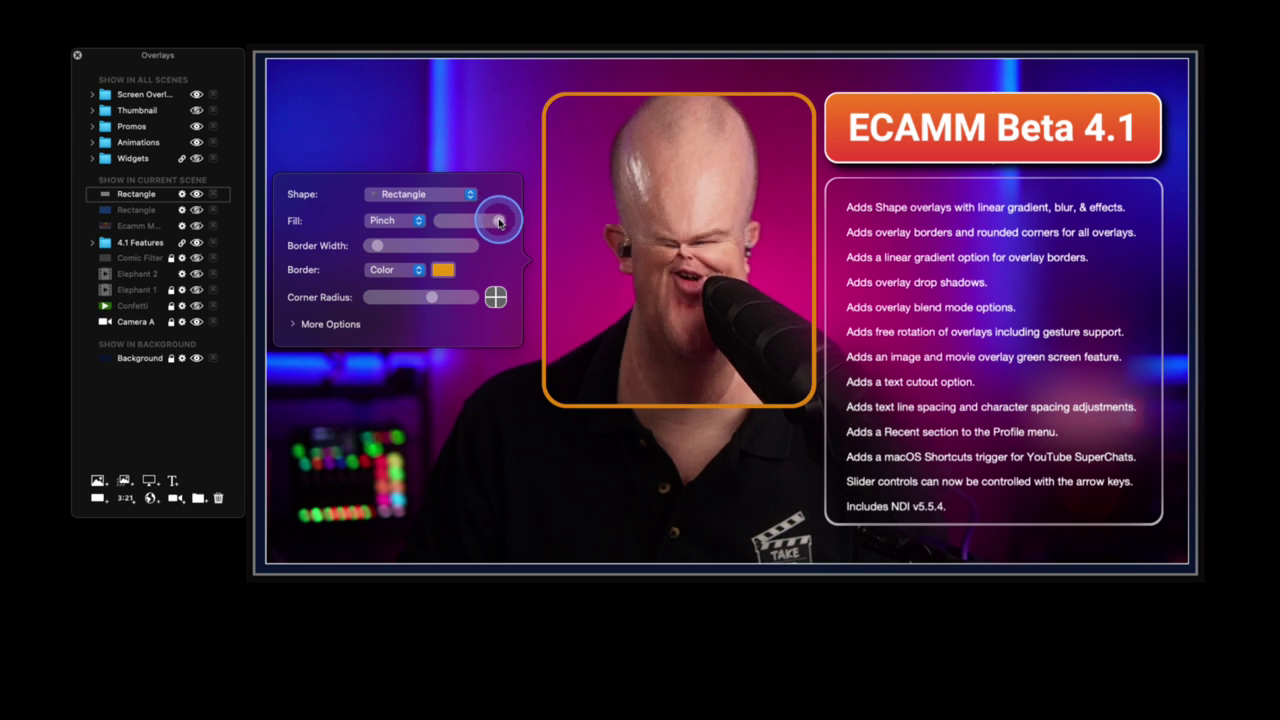
{"action": "left_click", "coordinate": [418, 220]}
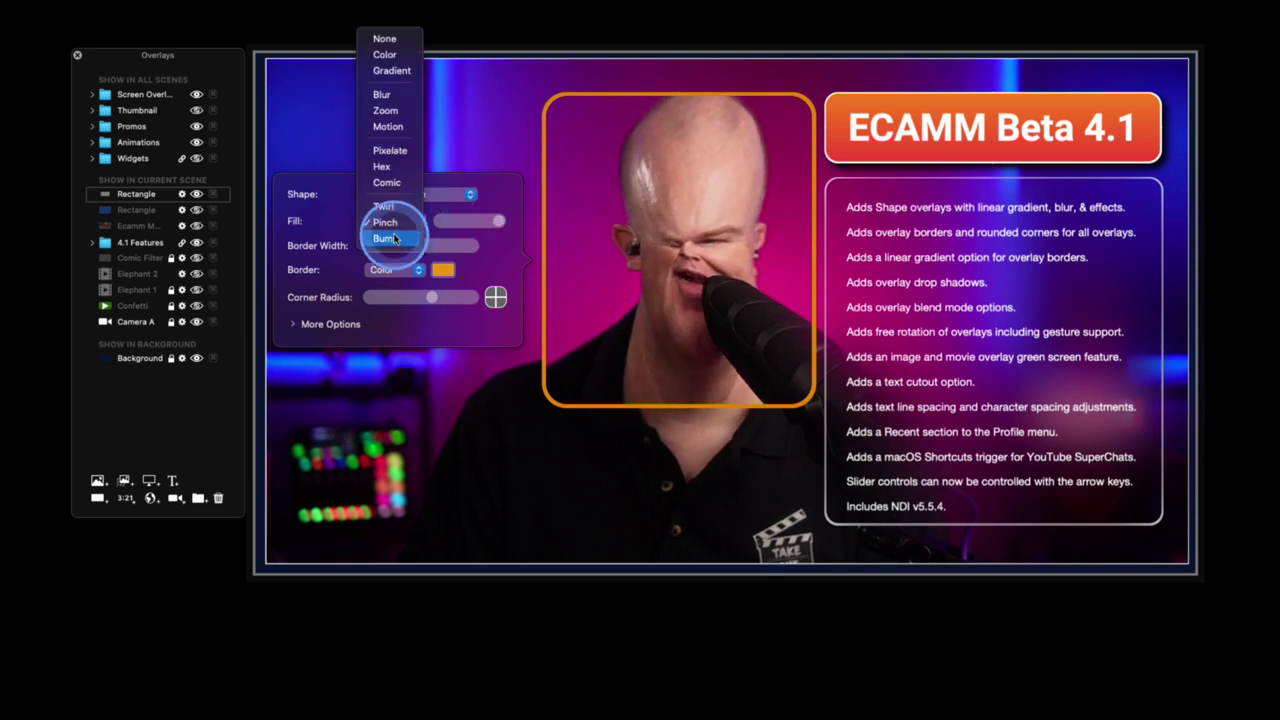
{"action": "left_click", "coordinate": [395, 238]}
{"action": "left_click_drag", "start_coordinate": [503, 224], "coordinate": [450, 225]}
{"action": "mouse_move", "coordinate": [674, 221]}
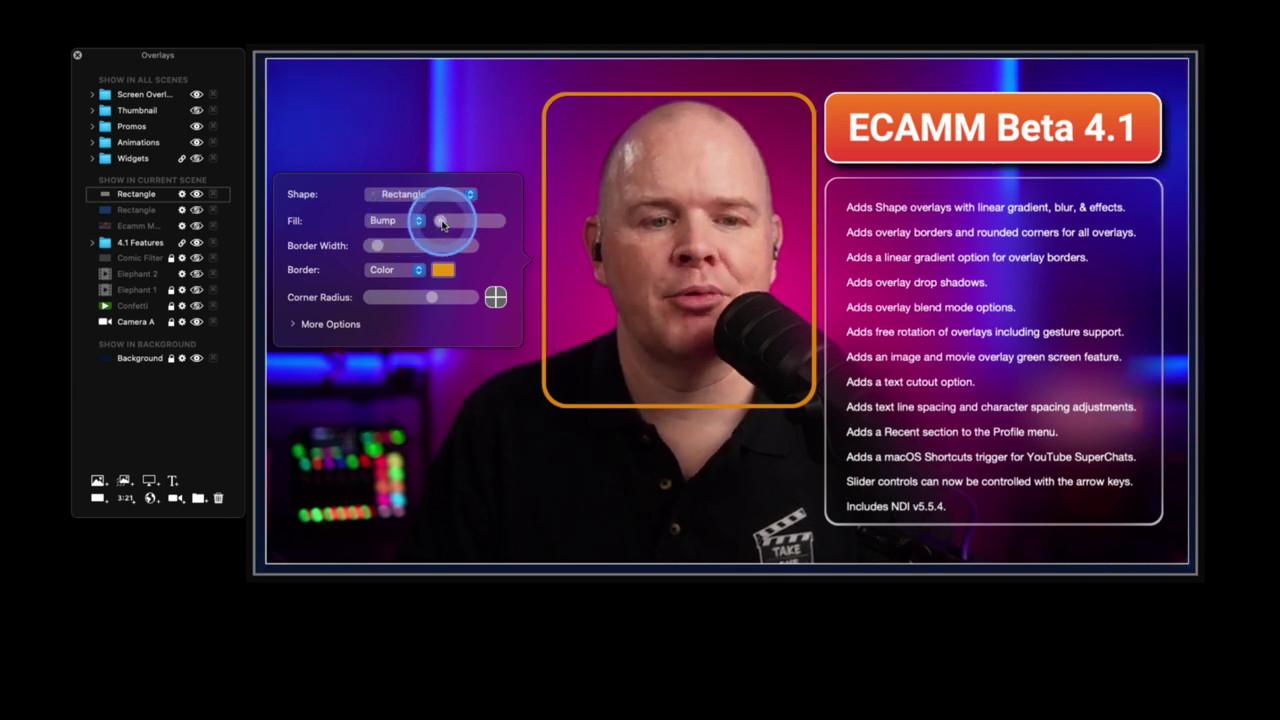
{"action": "mouse_move", "coordinate": [878, 207]}
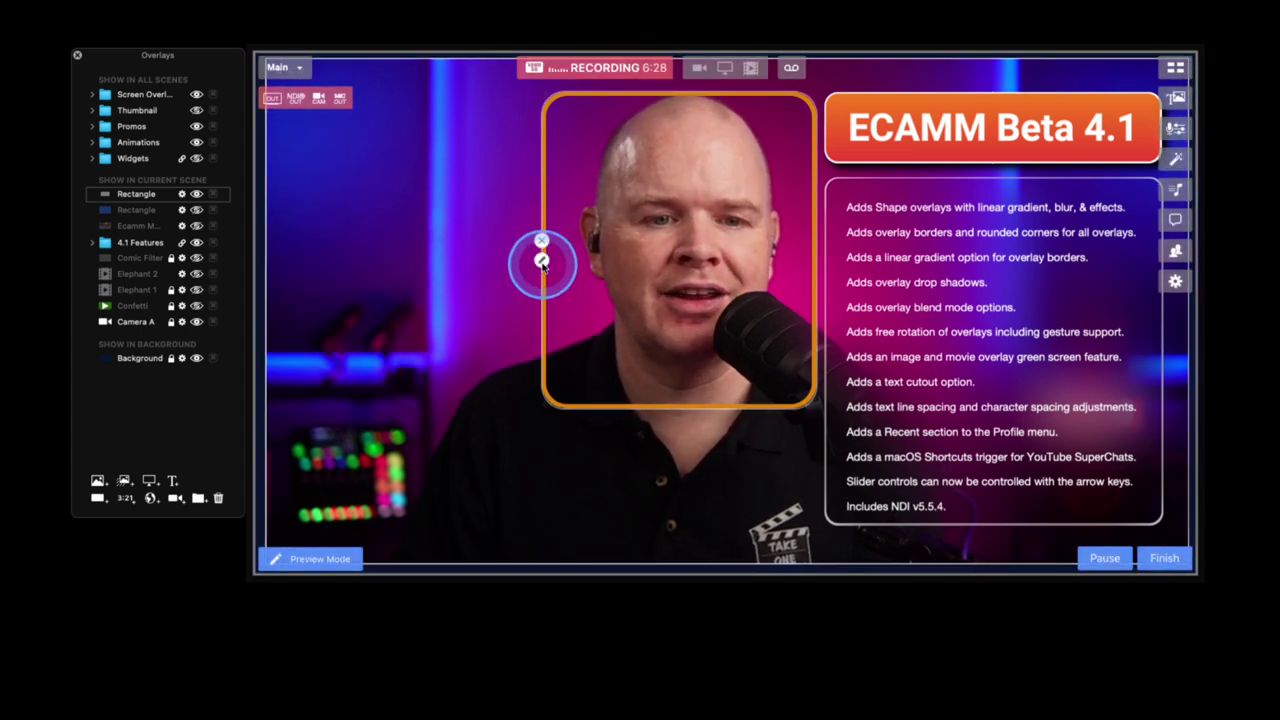
- Expand More Options in the face rectangle's settings, and hide the rectangle
{"action": "mouse_move", "coordinate": [536, 264]}
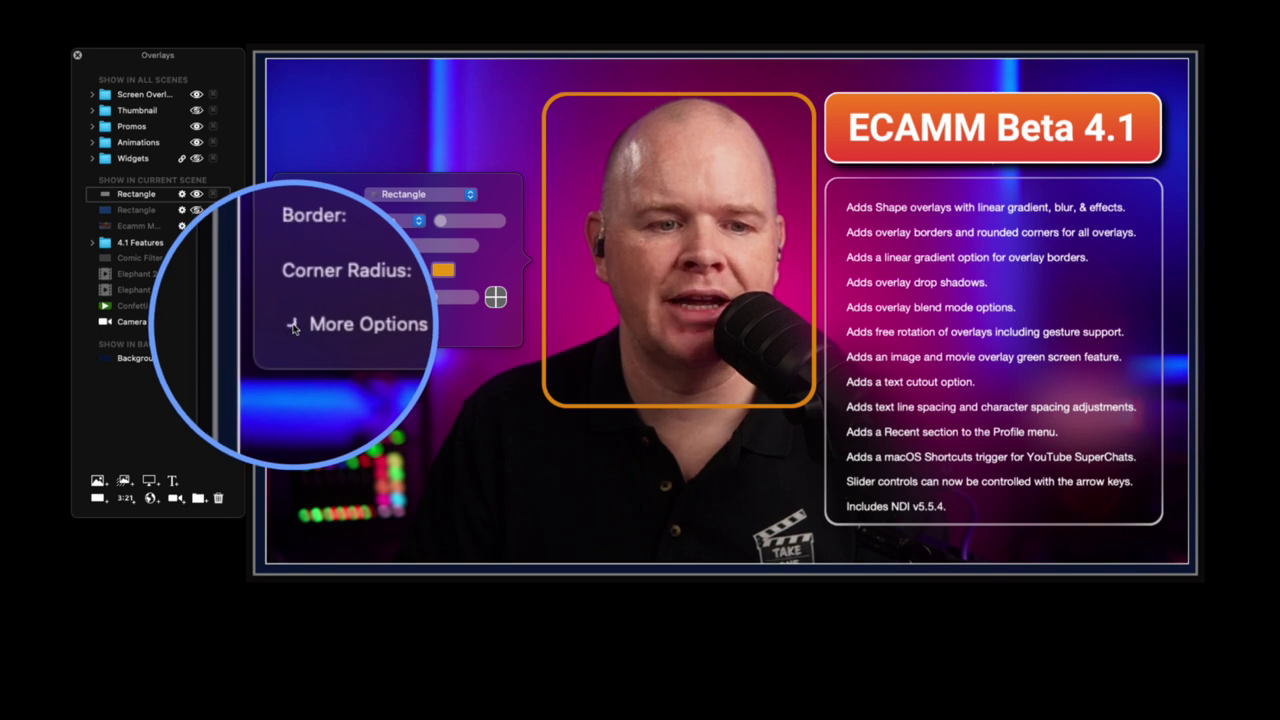
{"action": "left_click", "coordinate": [293, 327]}
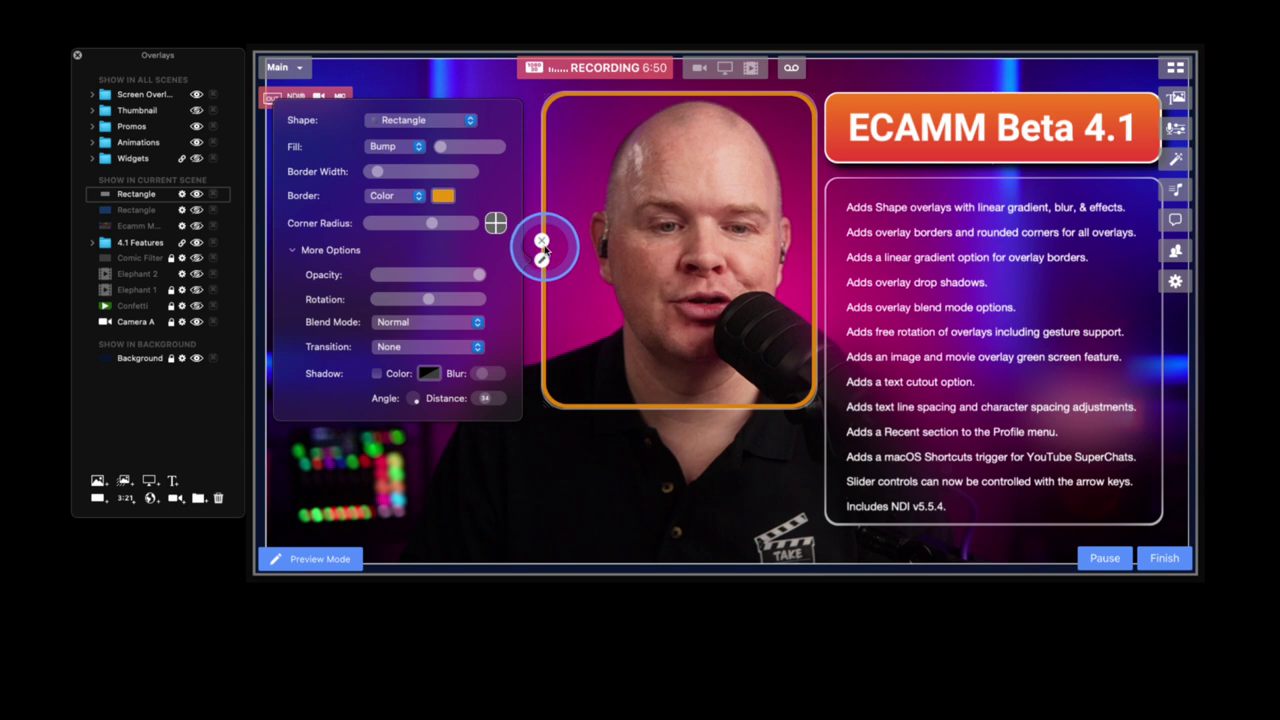
{"action": "left_click", "coordinate": [541, 241]}
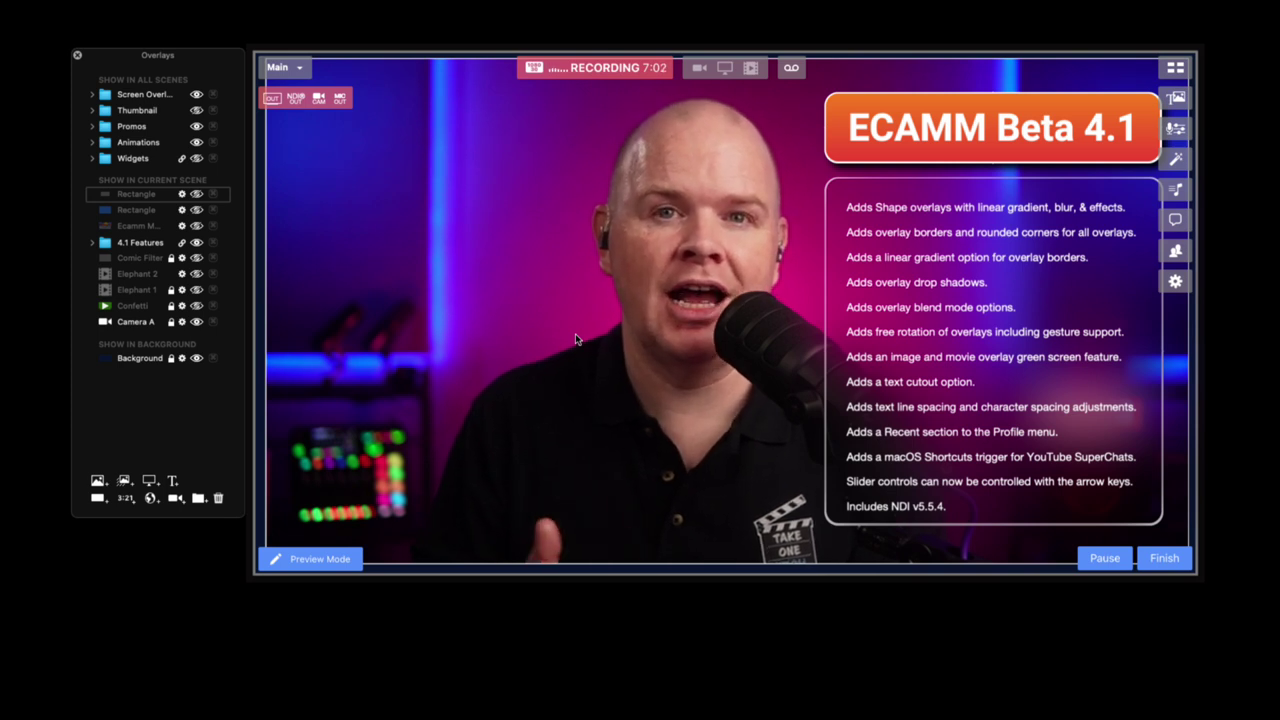
- Show the Ecamm Live Masterclass image overlay and reposition it slightly lower beside the presenter
{"action": "left_click", "coordinate": [589, 356]}
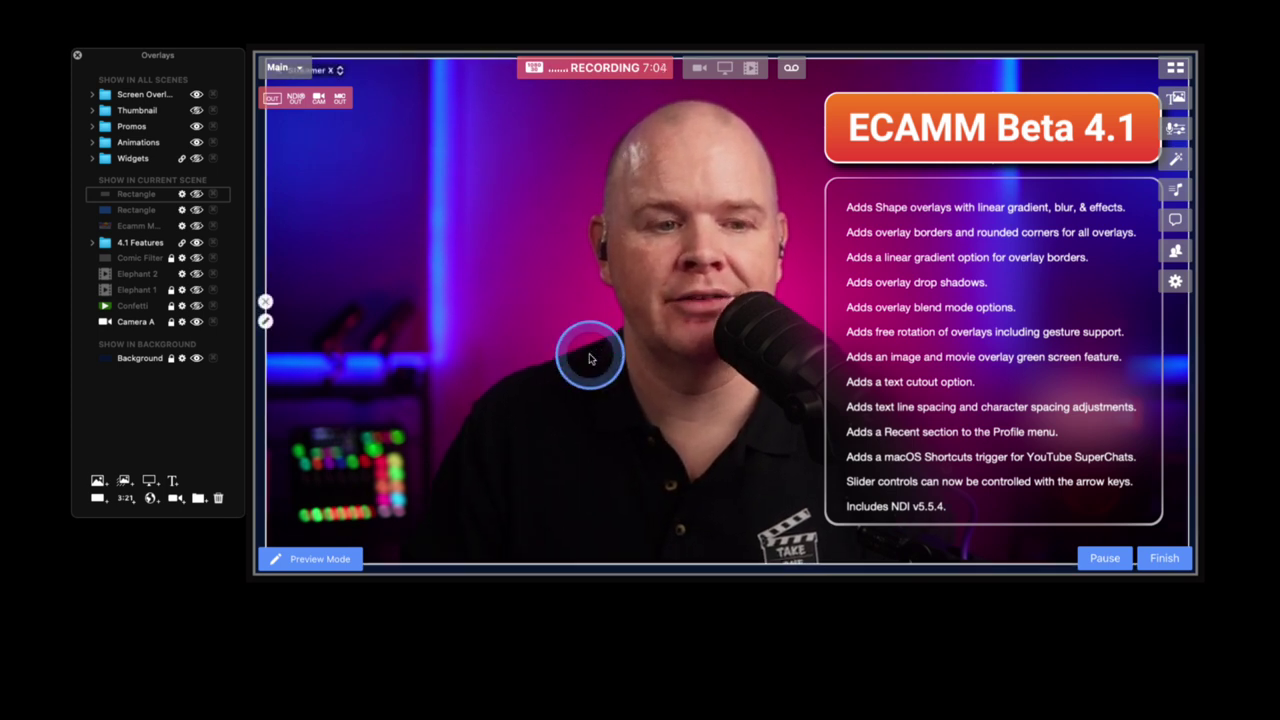
{"action": "key", "text": "ctrl+1"}
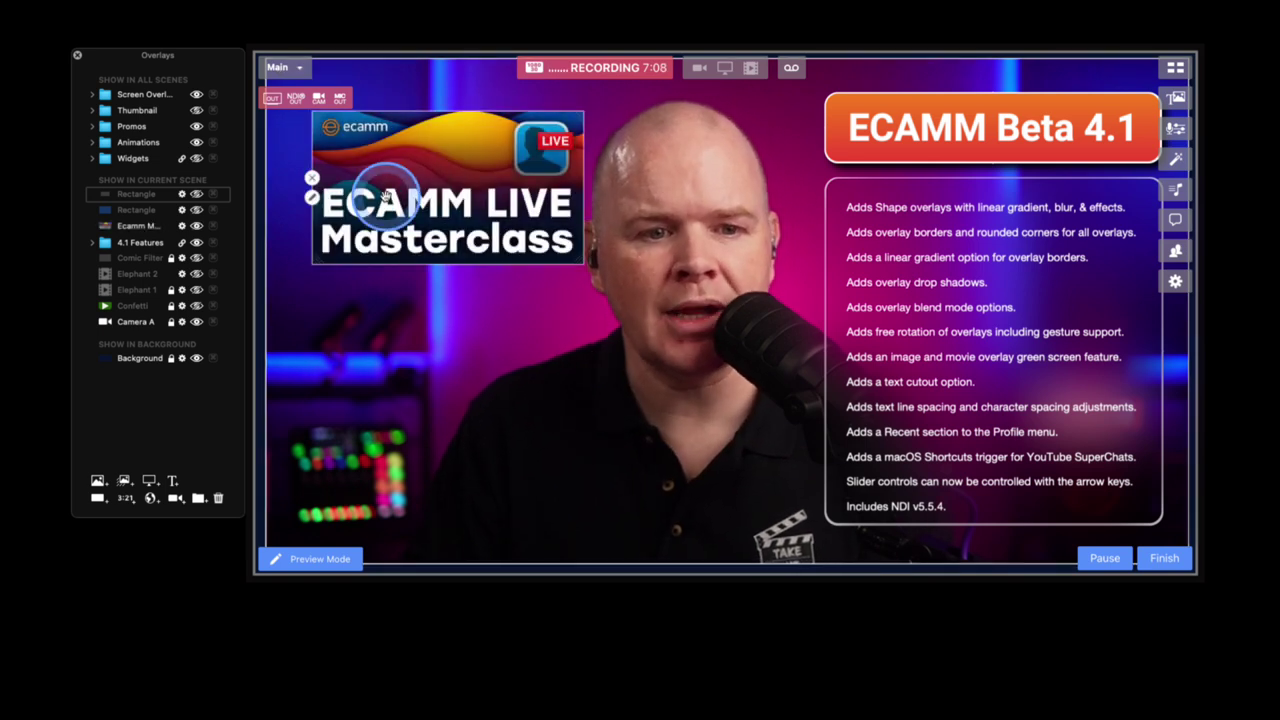
{"action": "left_click", "coordinate": [340, 203]}
{"action": "left_click_drag", "start_coordinate": [340, 203], "coordinate": [340, 231]}
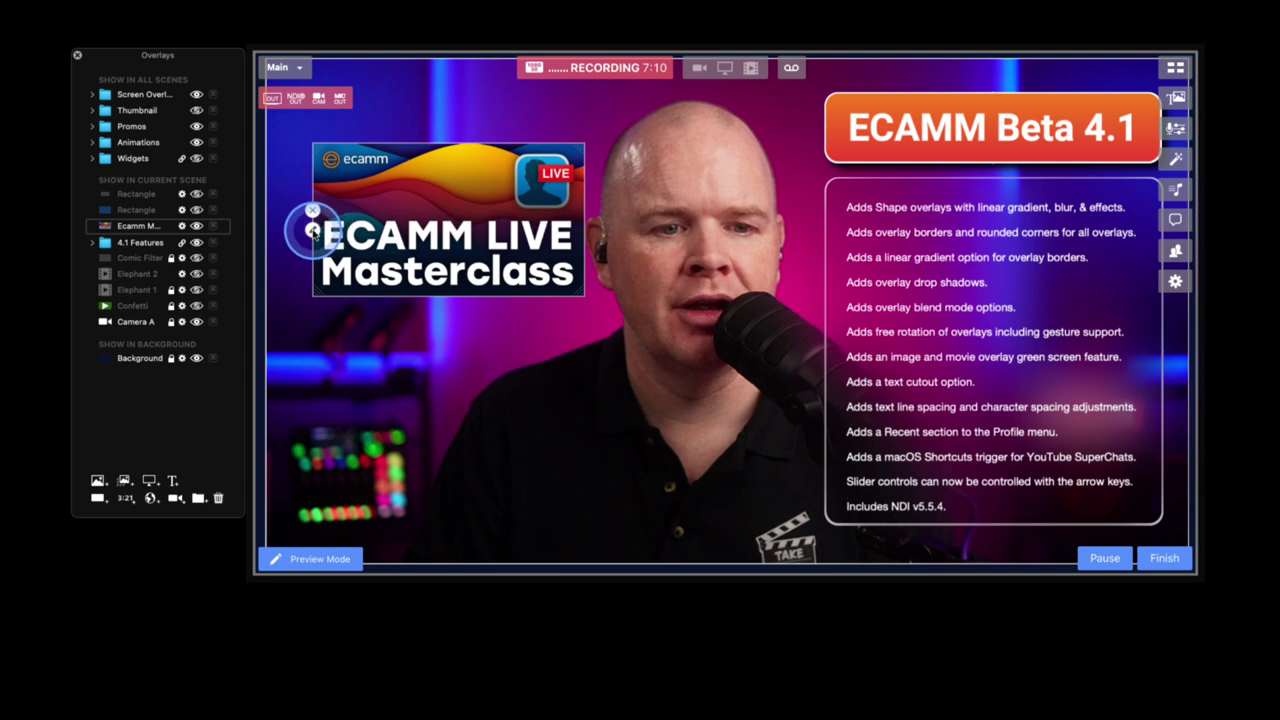
{"action": "left_click", "coordinate": [313, 230]}
{"action": "left_click_drag", "start_coordinate": [313, 230], "coordinate": [332, 232]}
- Give the Masterclass image overlay a thin solid blue border and rounded corners
{"action": "left_click", "coordinate": [332, 232]}
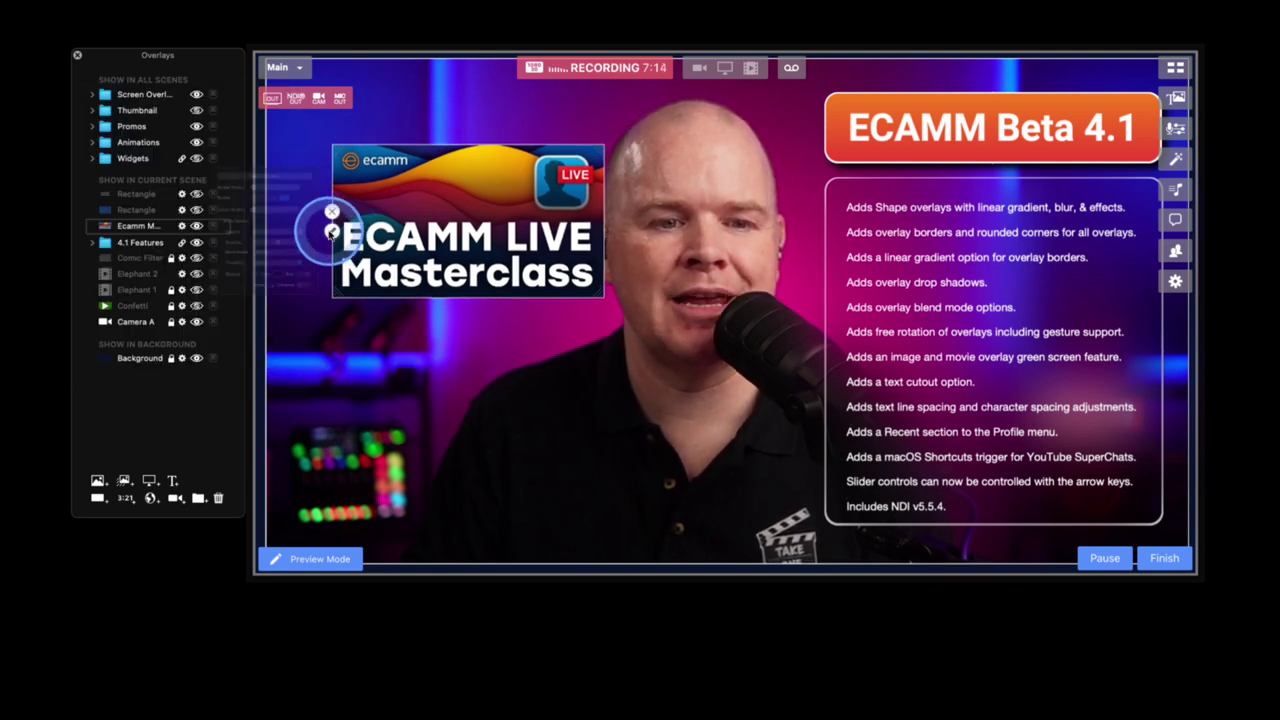
{"action": "left_click", "coordinate": [160, 132]}
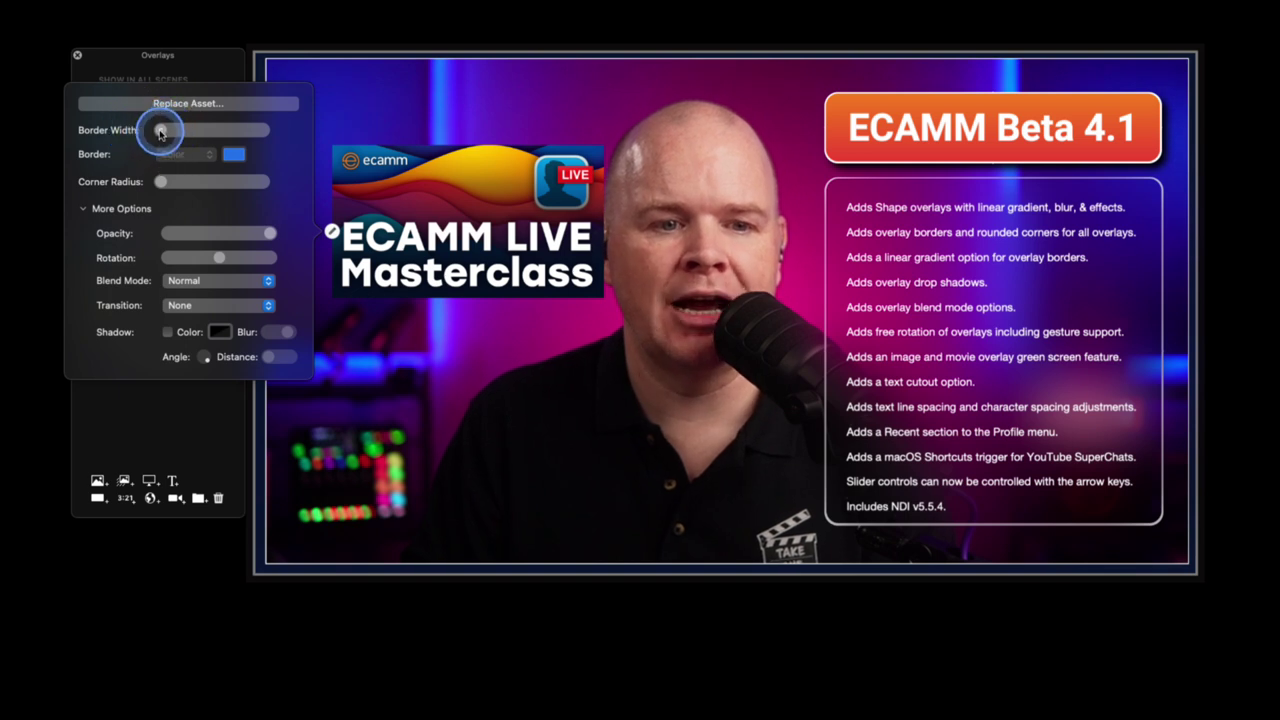
{"action": "left_click_drag", "start_coordinate": [160, 132], "coordinate": [170, 133]}
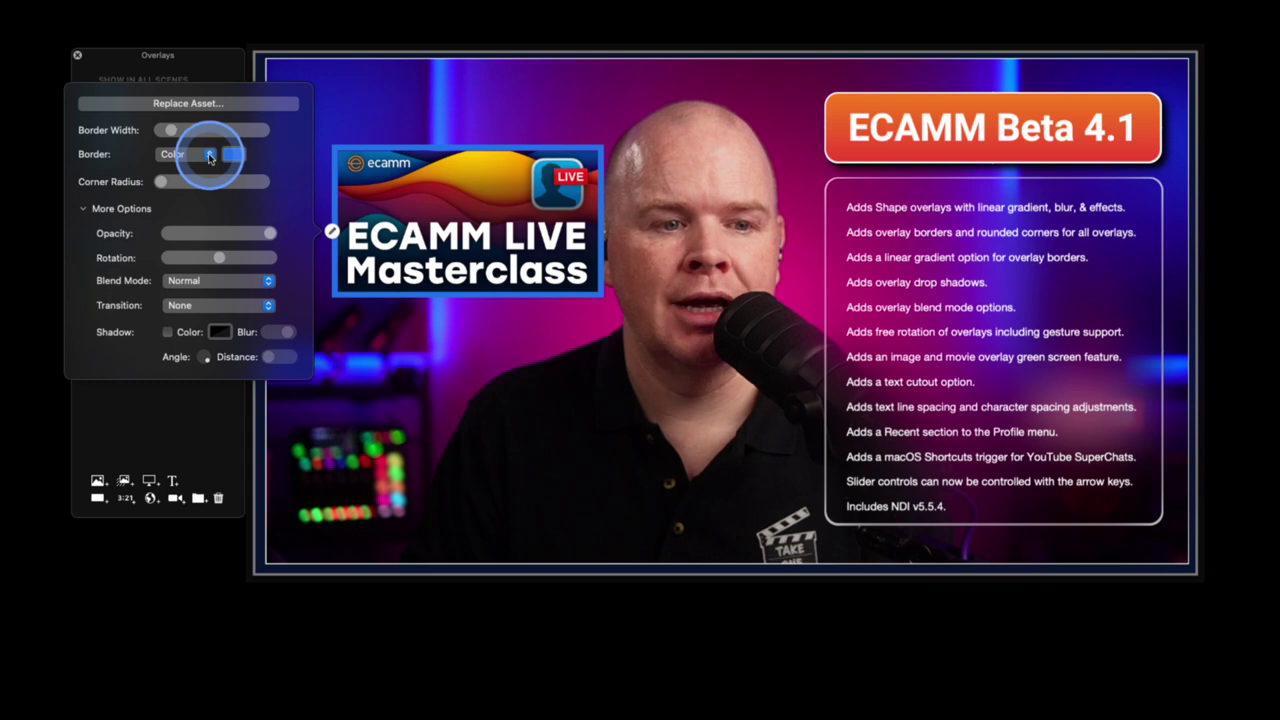
{"action": "left_click", "coordinate": [206, 155]}
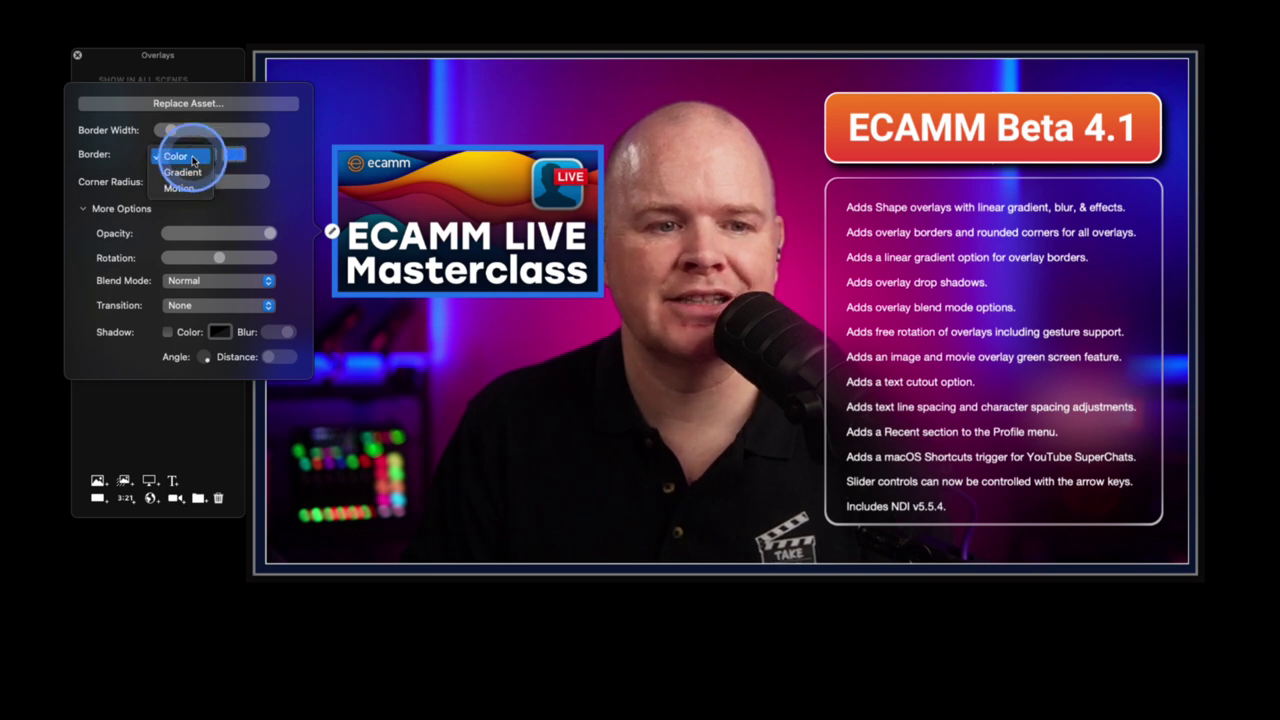
{"action": "left_click", "coordinate": [194, 158]}
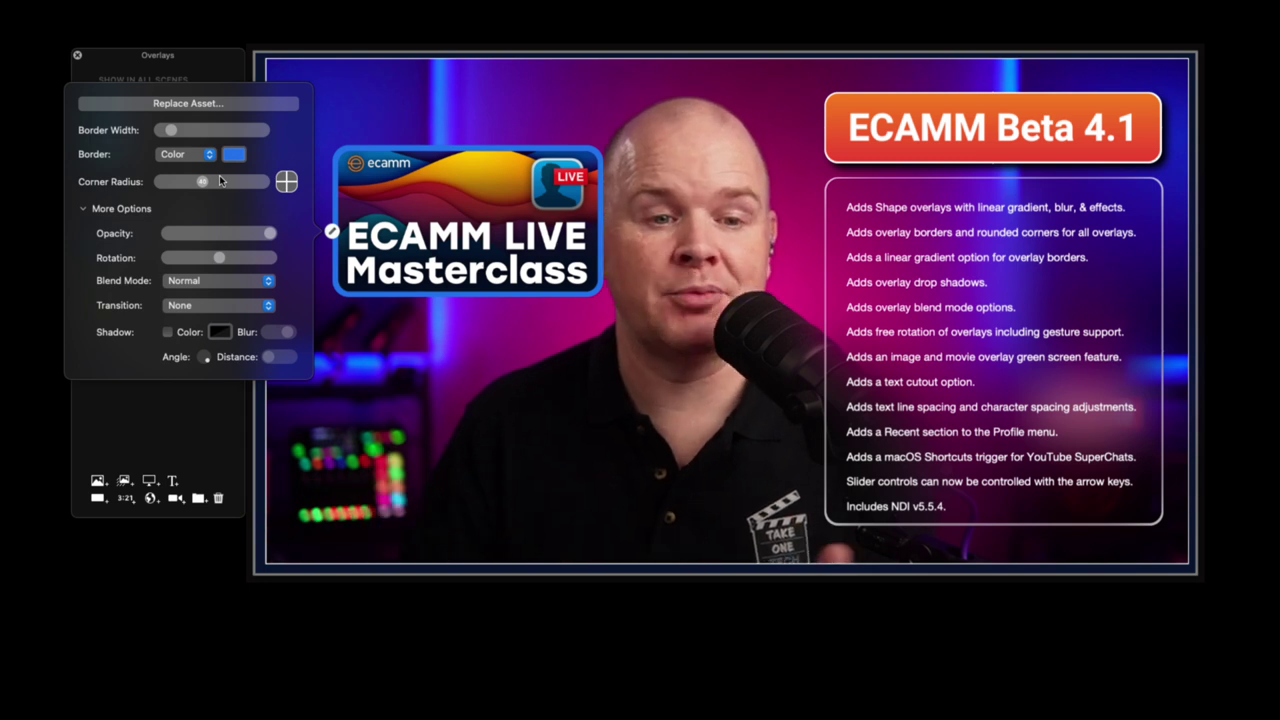
- Nudge the Masterclass image overlay slightly, and change its border to a blue and orange gradient
{"action": "mouse_move", "coordinate": [469, 189]}
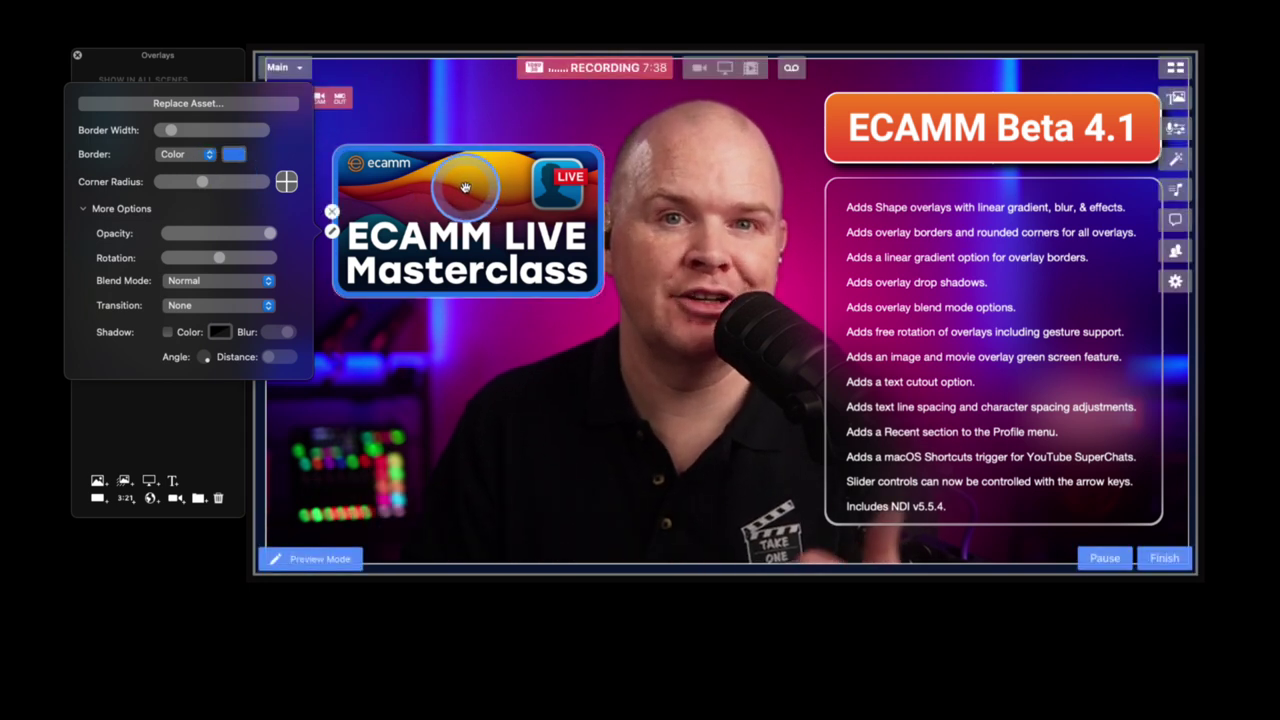
{"action": "mouse_move", "coordinate": [412, 216]}
{"action": "left_mouse_down"}
{"action": "mouse_move", "coordinate": [398, 179]}
{"action": "mouse_move", "coordinate": [405, 219]}
{"action": "left_mouse_up"}
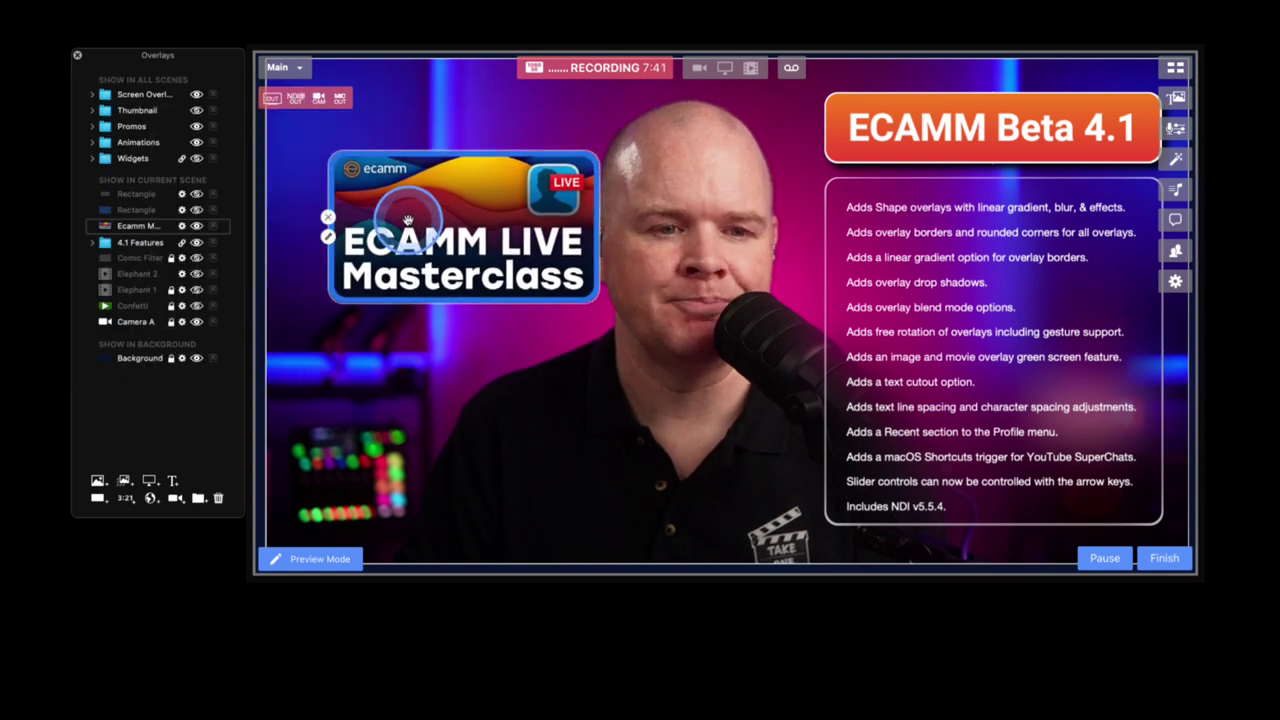
{"action": "left_click", "coordinate": [329, 237]}
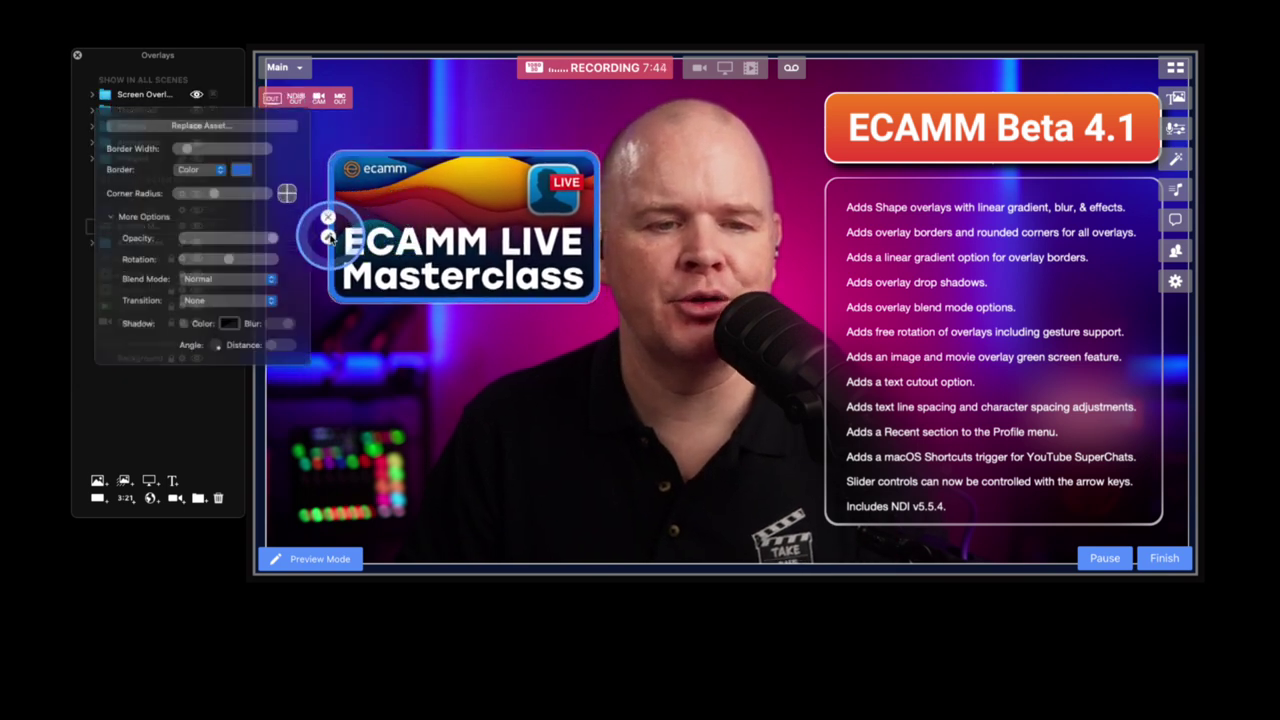
{"action": "left_click", "coordinate": [206, 161]}
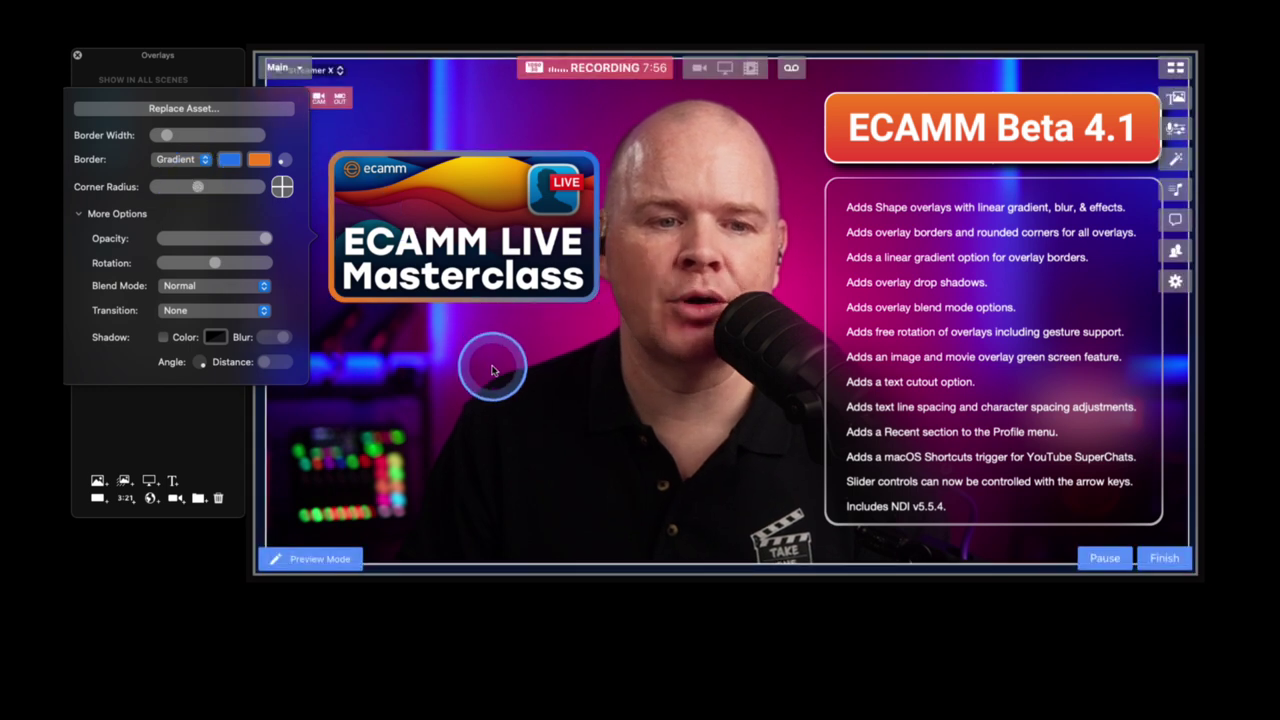
- Widen the Masterclass overlay's border, adjust the gradient's angle, and narrow the border again
{"action": "left_click_drag", "start_coordinate": [167, 136], "coordinate": [195, 136]}
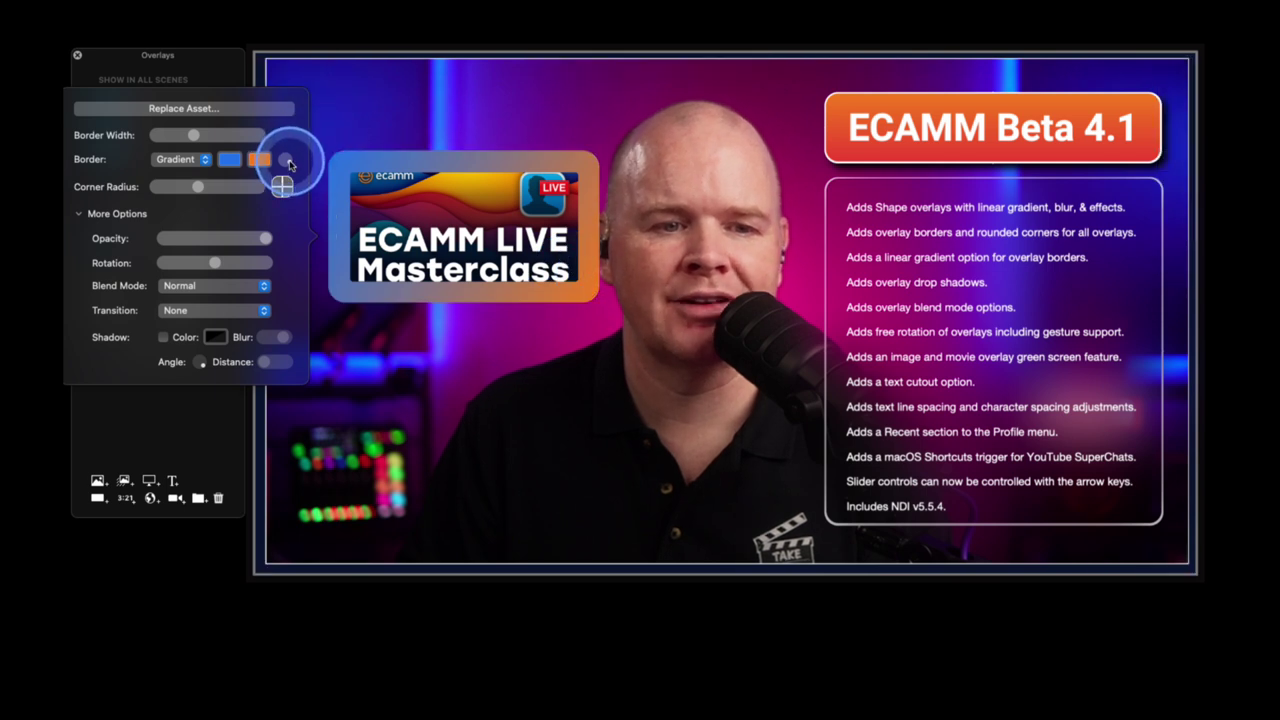
{"action": "mouse_move", "coordinate": [290, 165]}
{"action": "left_mouse_down"}
{"action": "mouse_move", "coordinate": [282, 157]}
{"action": "mouse_move", "coordinate": [277, 181]}
{"action": "mouse_move", "coordinate": [291, 164]}
{"action": "left_mouse_up"}
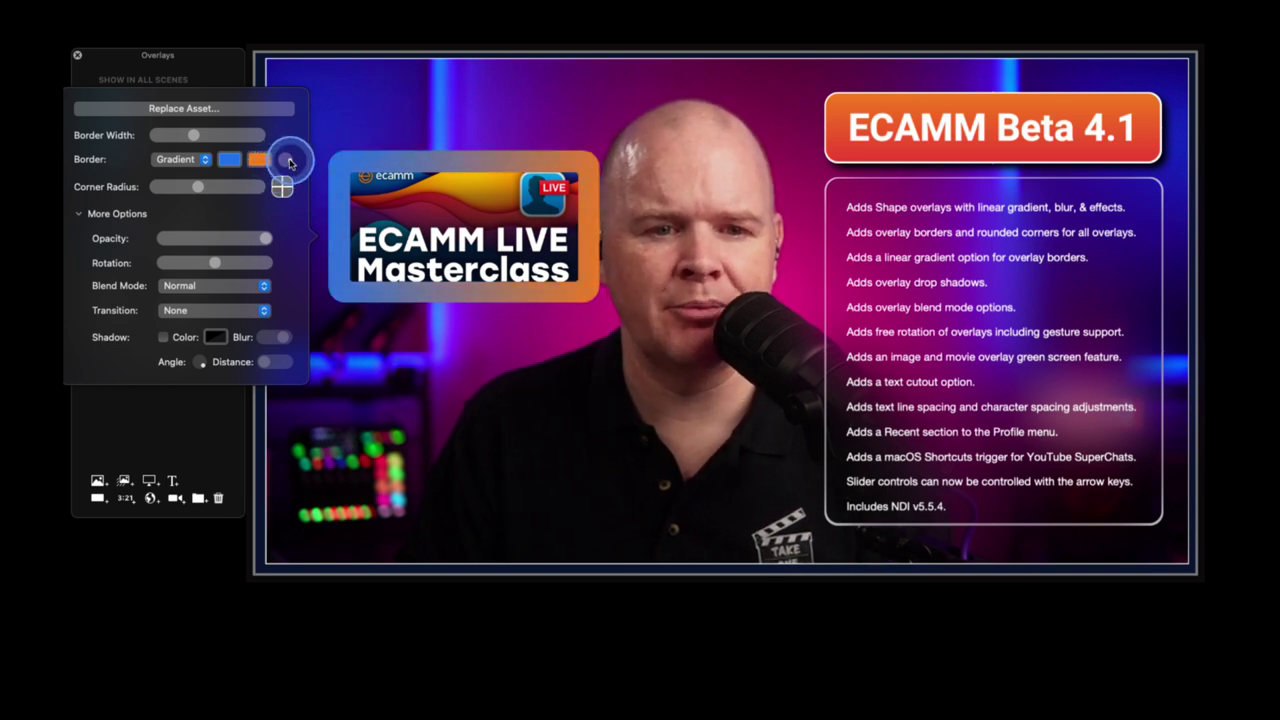
{"action": "mouse_move", "coordinate": [193, 135]}
{"action": "left_mouse_down"}
{"action": "mouse_move", "coordinate": [171, 131]}
{"action": "mouse_move", "coordinate": [190, 139]}
{"action": "left_mouse_up"}
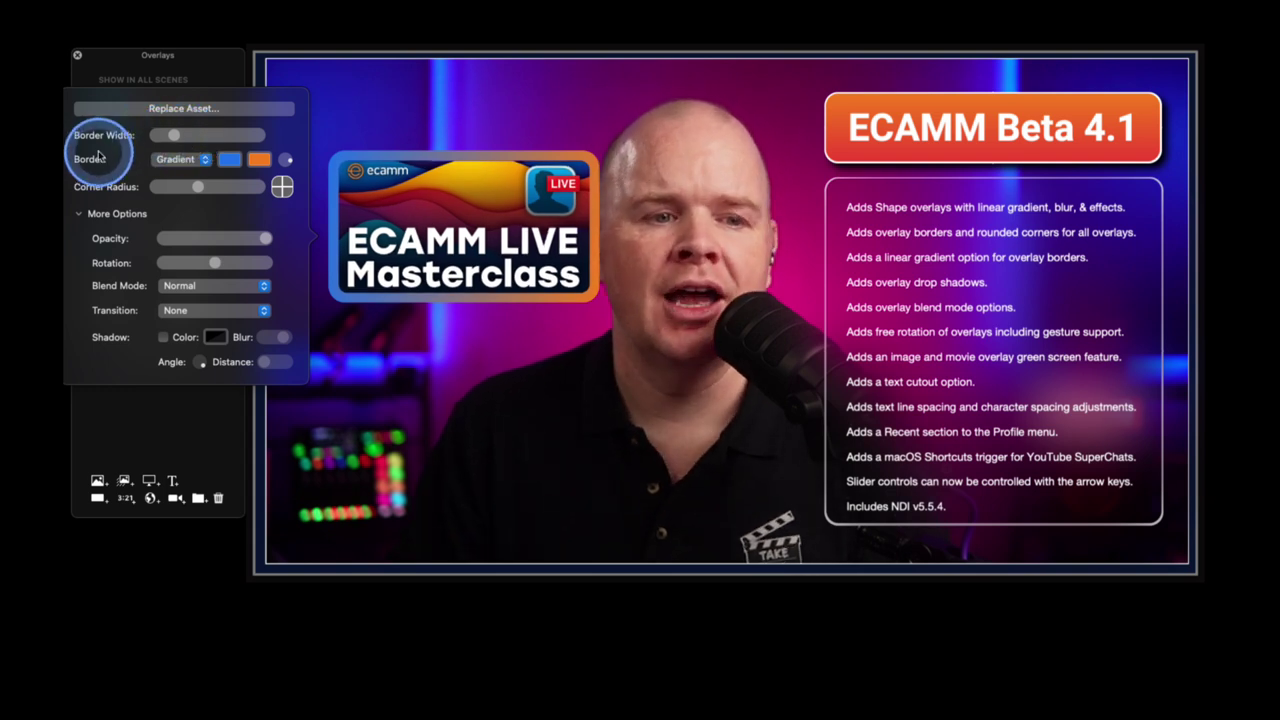
- Change the Masterclass overlay's border type to Motion, keeping the blue and orange colors
{"action": "left_click", "coordinate": [207, 164]}
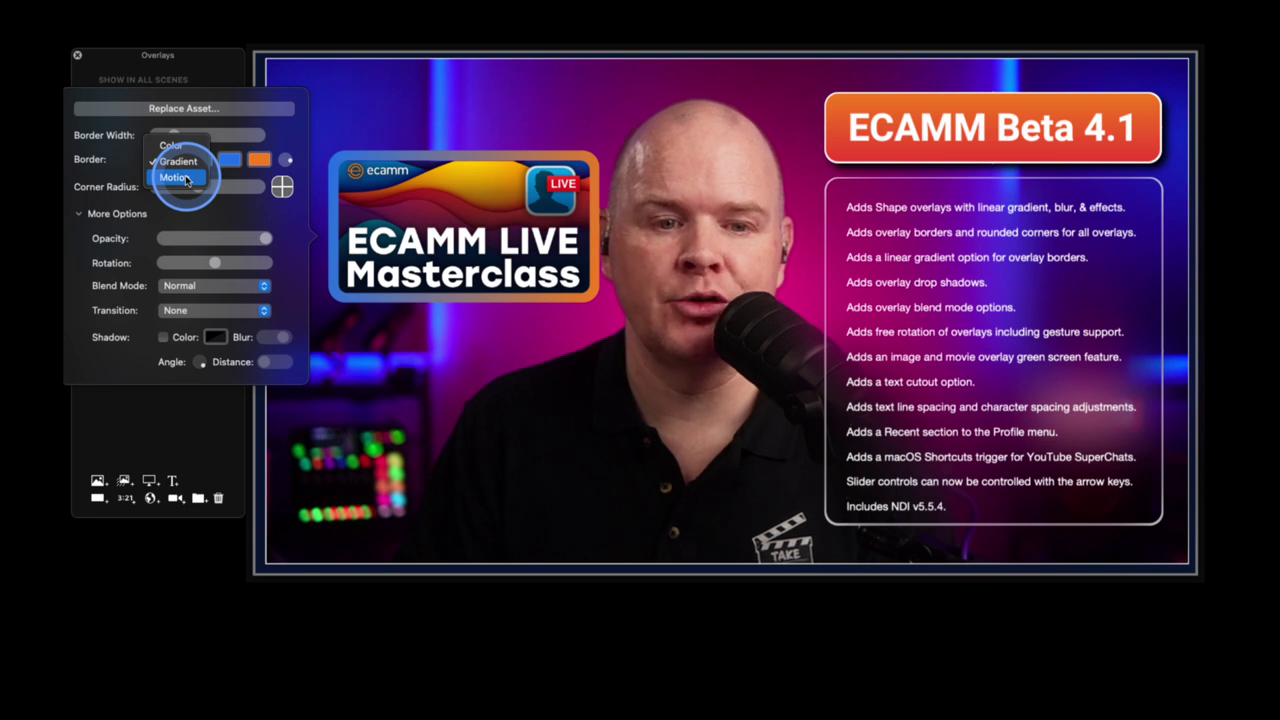
{"action": "left_click", "coordinate": [186, 178]}
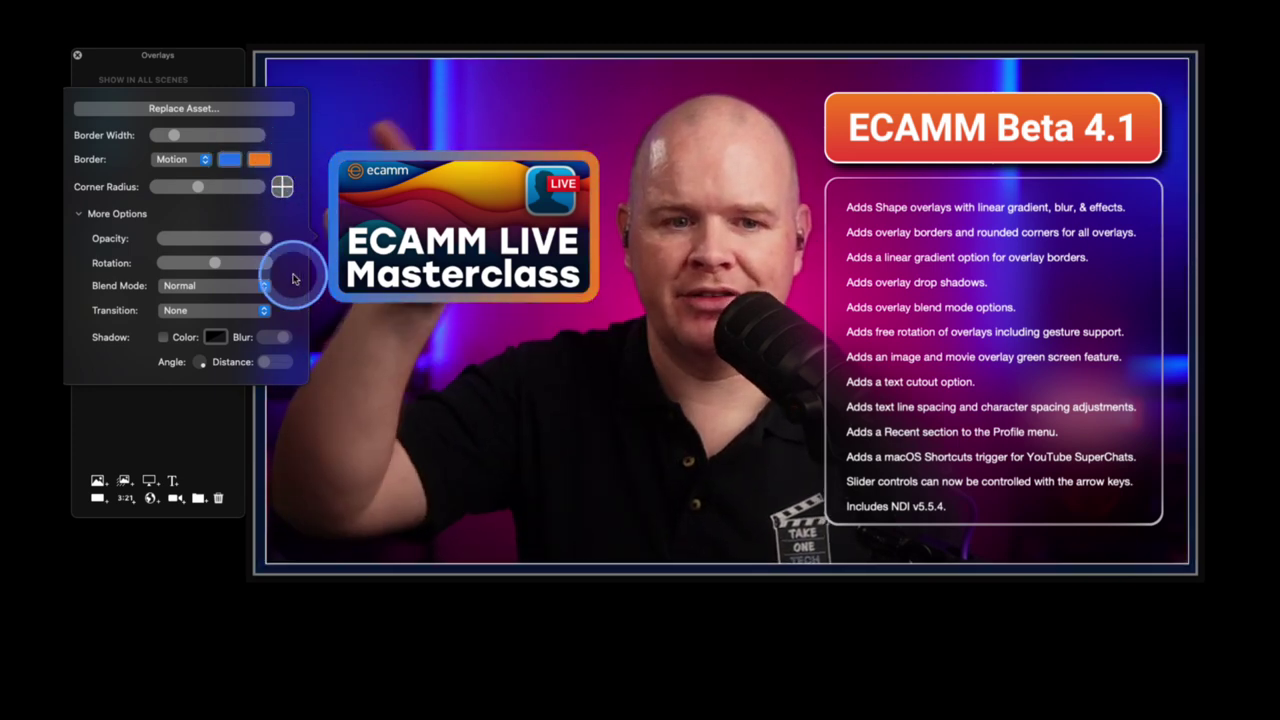
{"action": "mouse_move", "coordinate": [527, 310]}
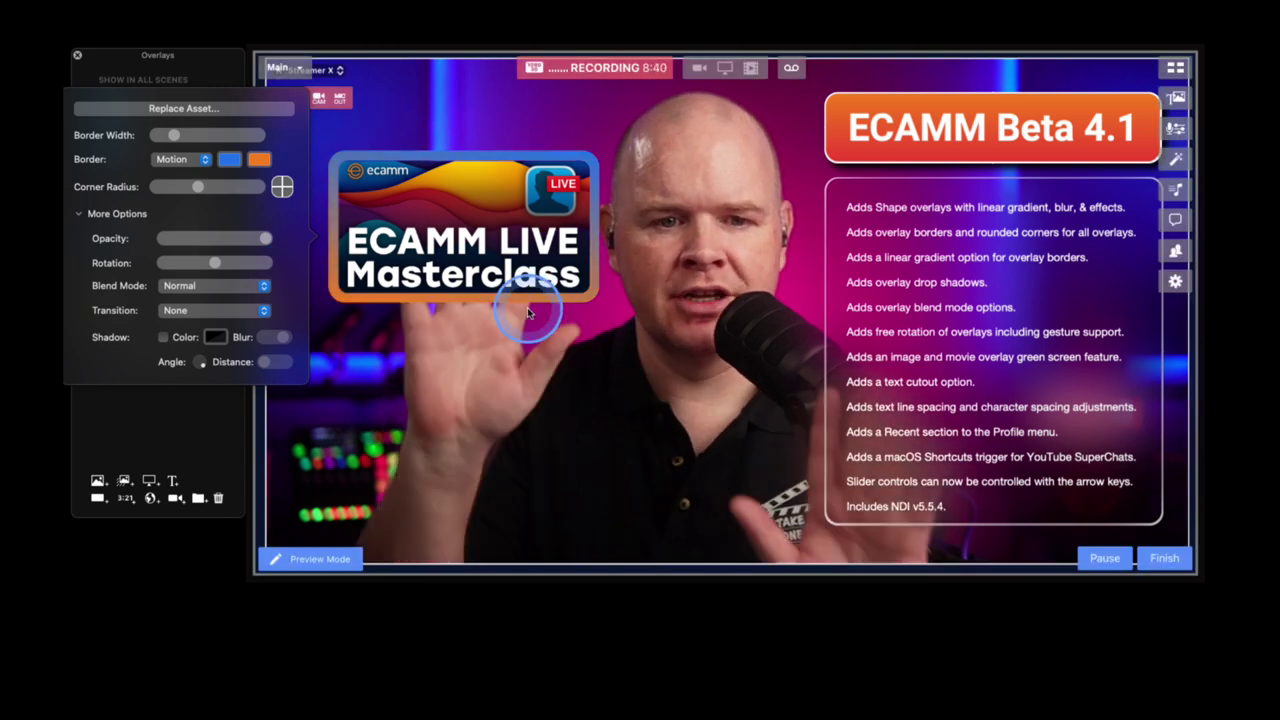
{"action": "mouse_move", "coordinate": [497, 262]}
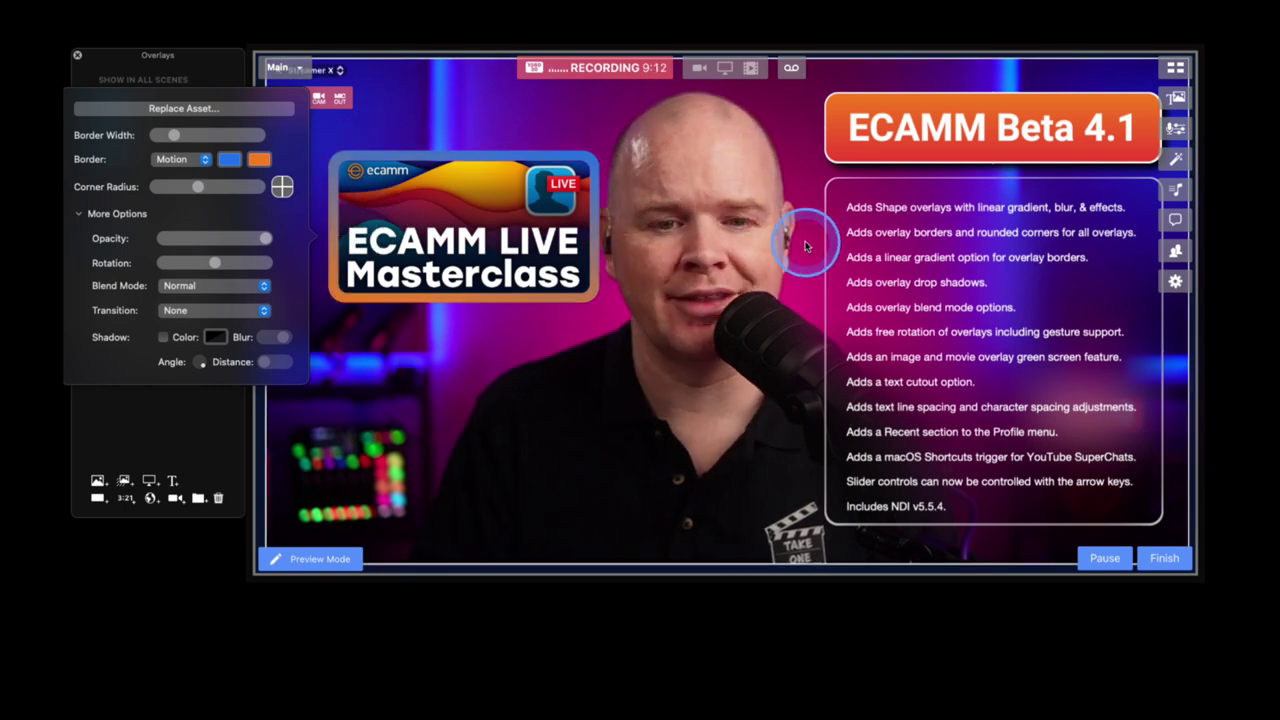
- Review the border types for the Masterclass overlay, keep Motion, and slightly reduce the border width
{"action": "left_click", "coordinate": [853, 250]}
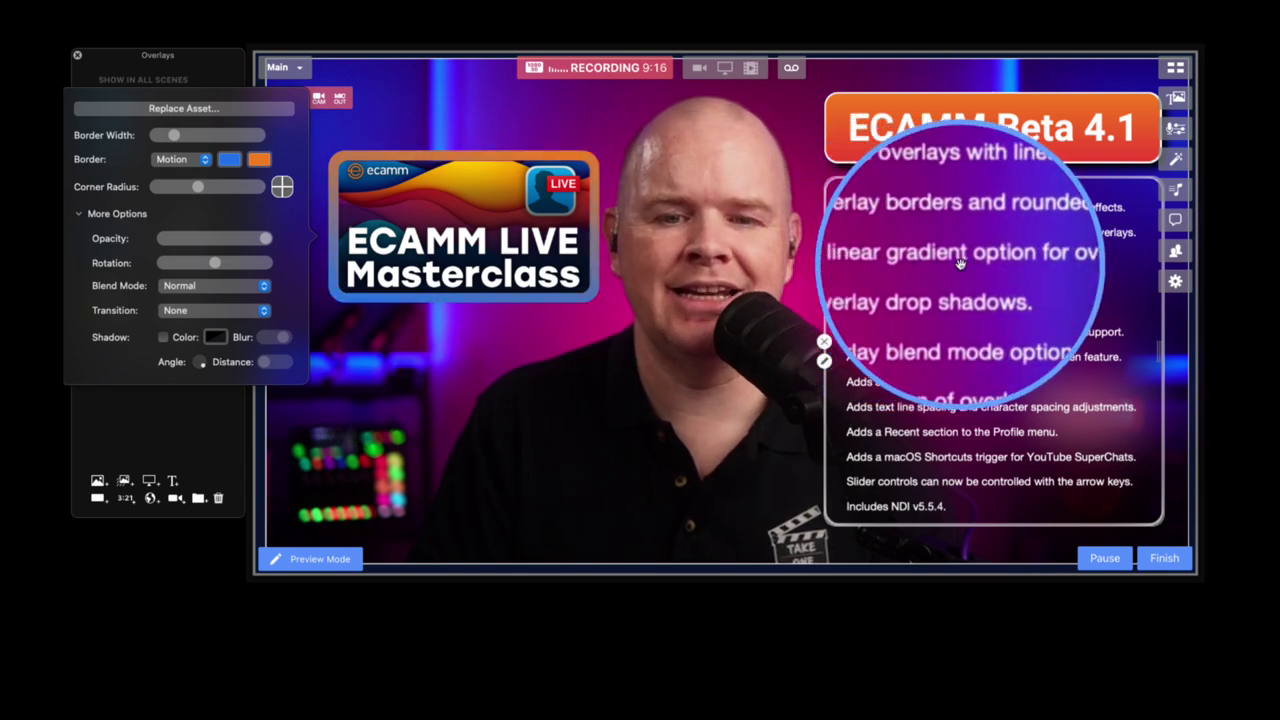
{"action": "left_click", "coordinate": [395, 212]}
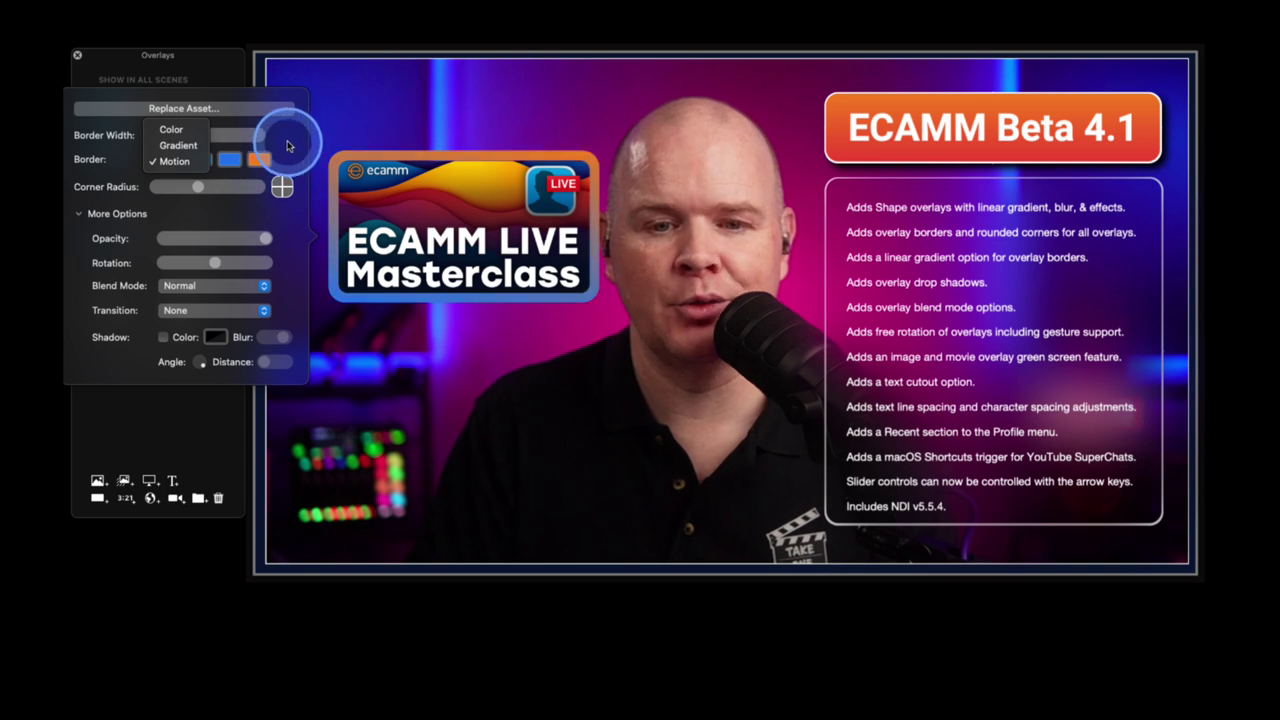
{"action": "left_click", "coordinate": [284, 146]}
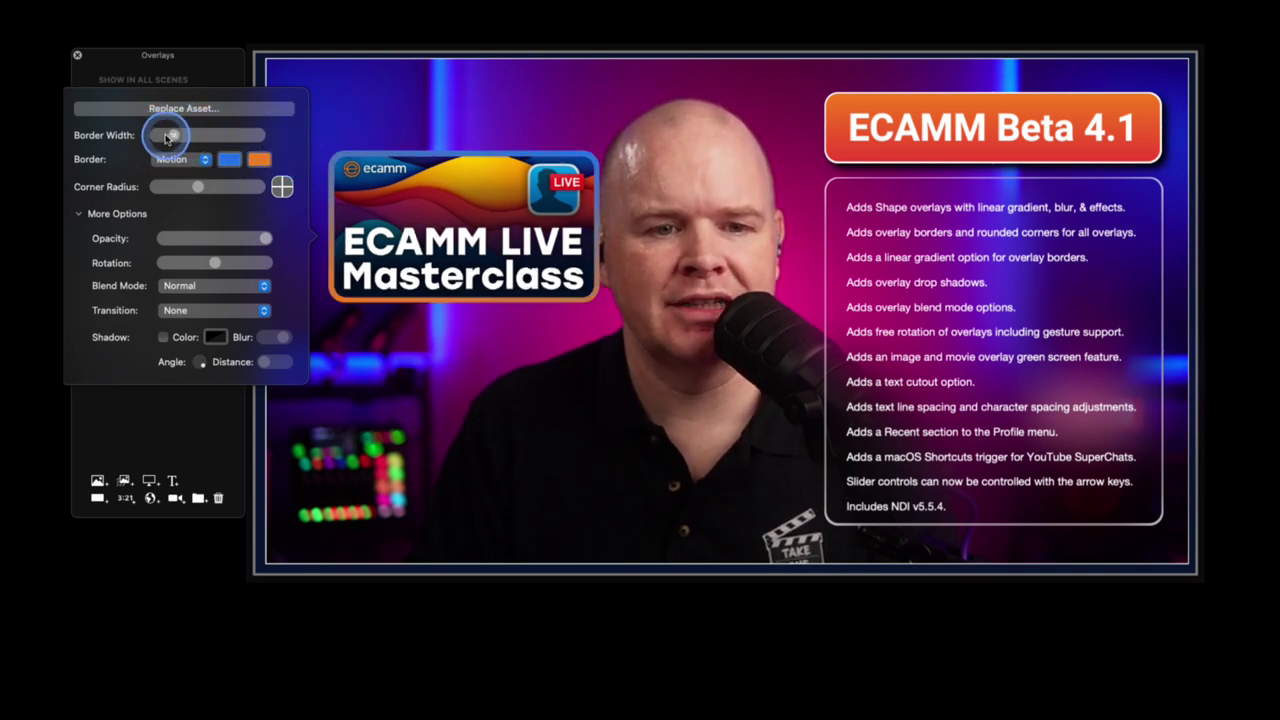
- Move the Masterclass image overlay up toward the upper-left area of the video frame
{"action": "left_click_drag", "start_coordinate": [426, 211], "coordinate": [400, 166]}
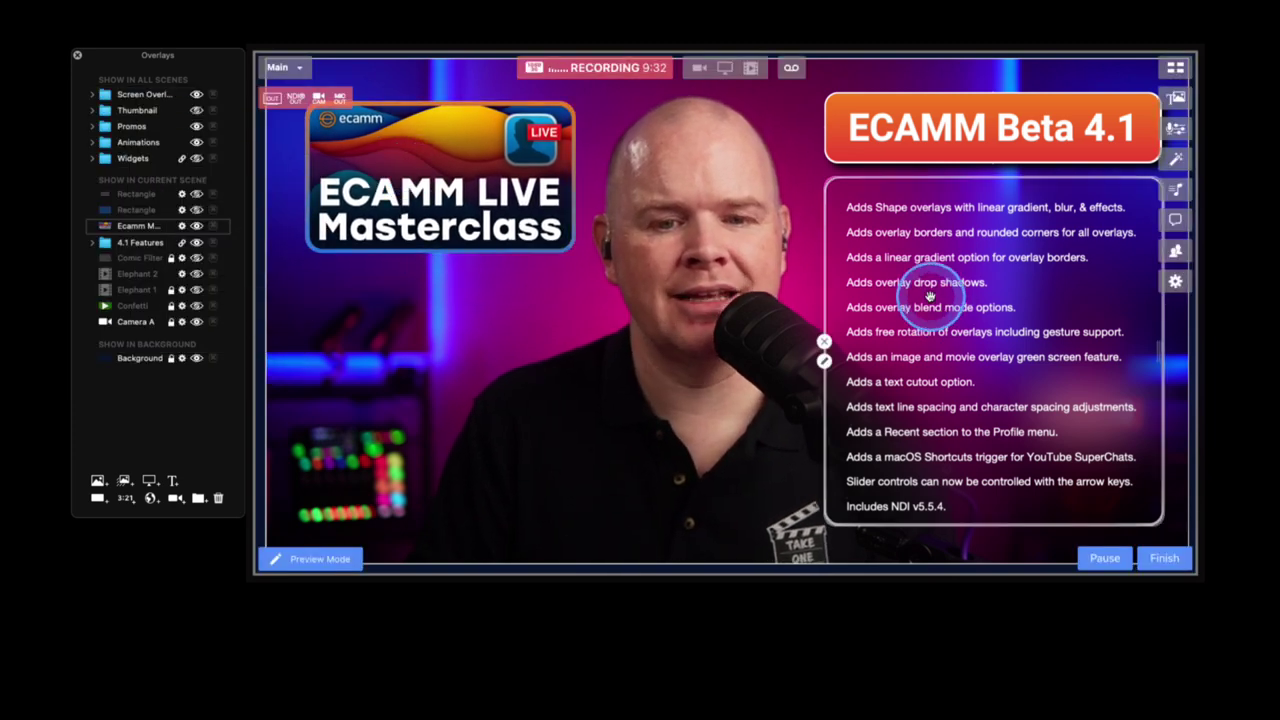
{"action": "mouse_move", "coordinate": [535, 203]}
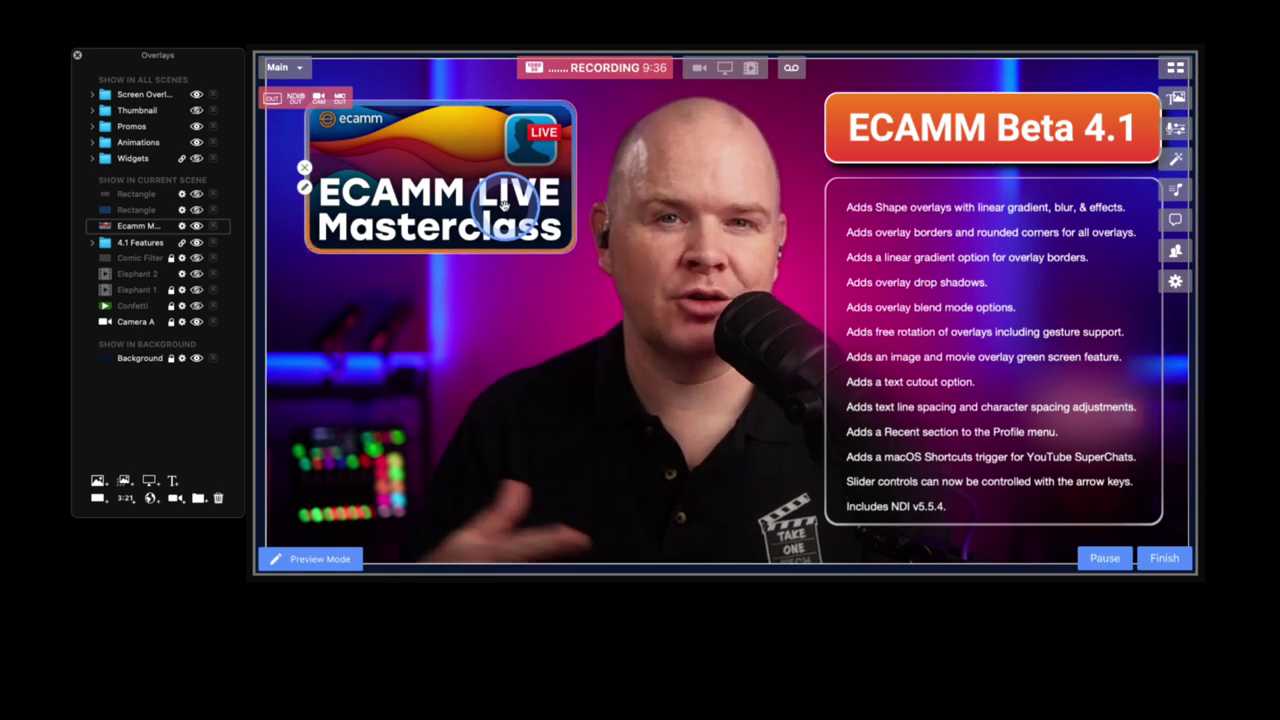
{"action": "left_click", "coordinate": [403, 181]}
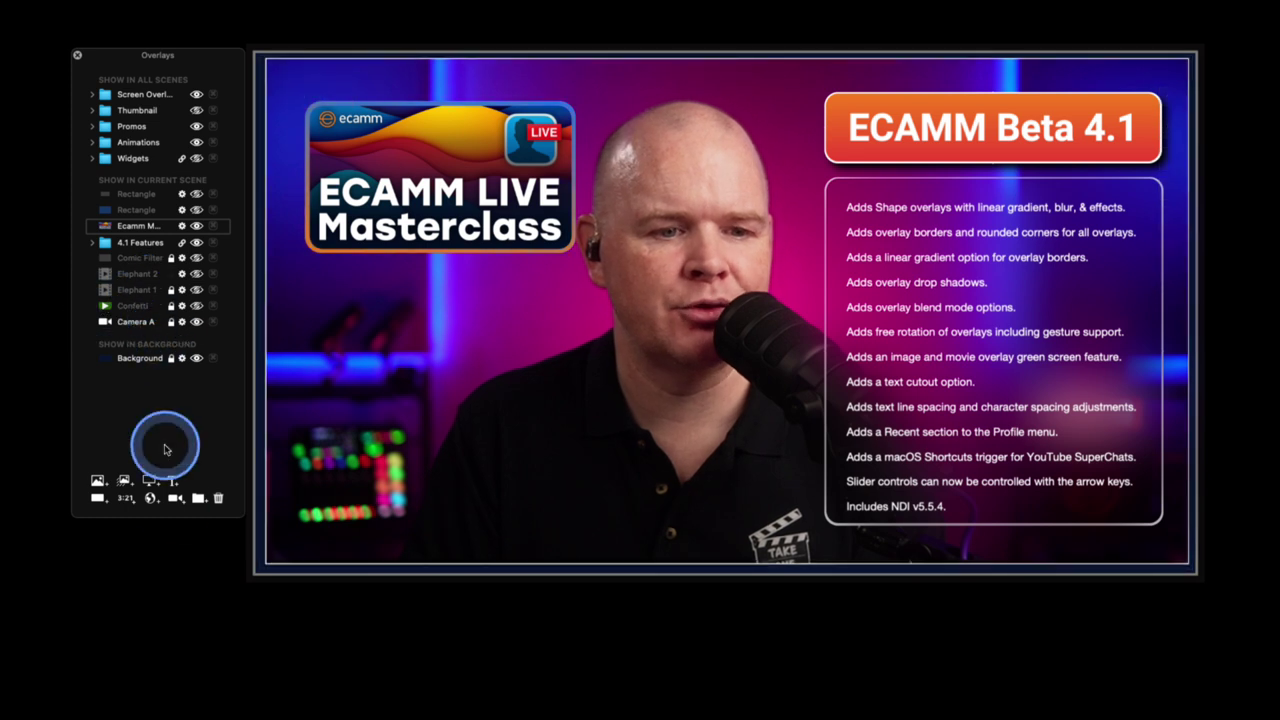
- Add a Streamer X camera overlay below the Masterclass image, shrunk to match that image's width, and hide it
{"action": "left_click", "coordinate": [175, 498]}
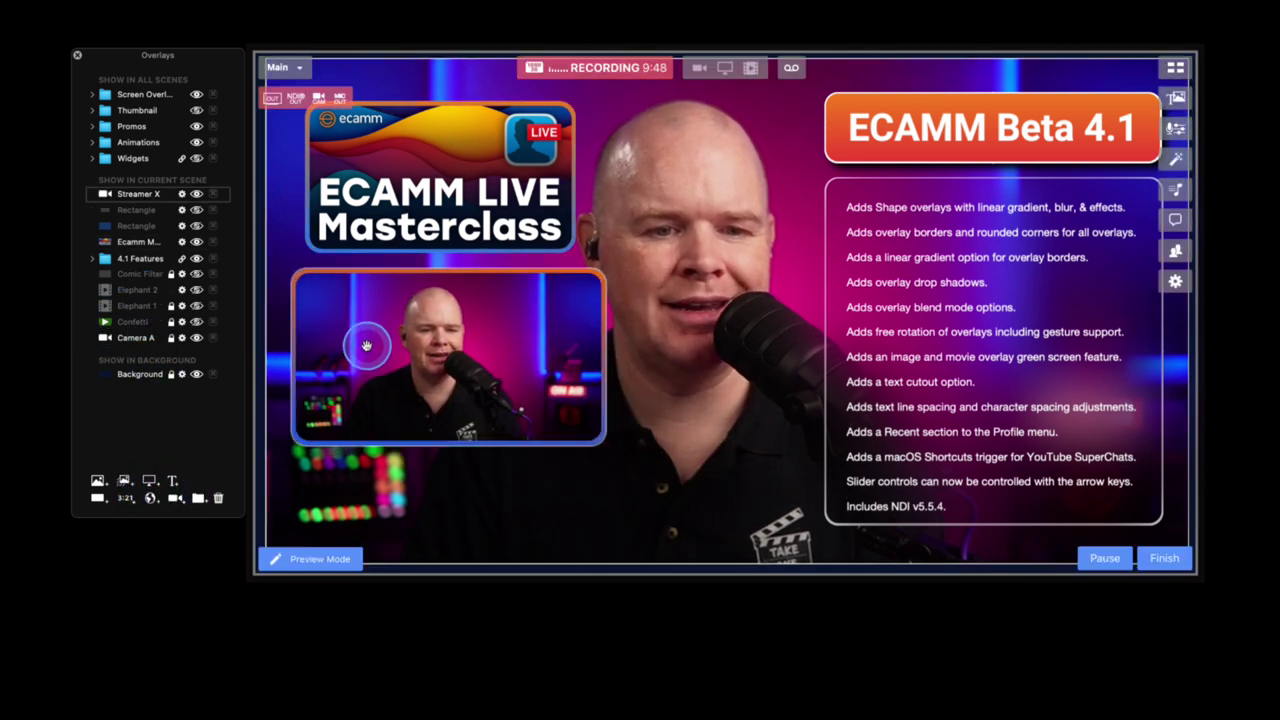
{"action": "left_click_drag", "start_coordinate": [606, 432], "coordinate": [565, 415]}
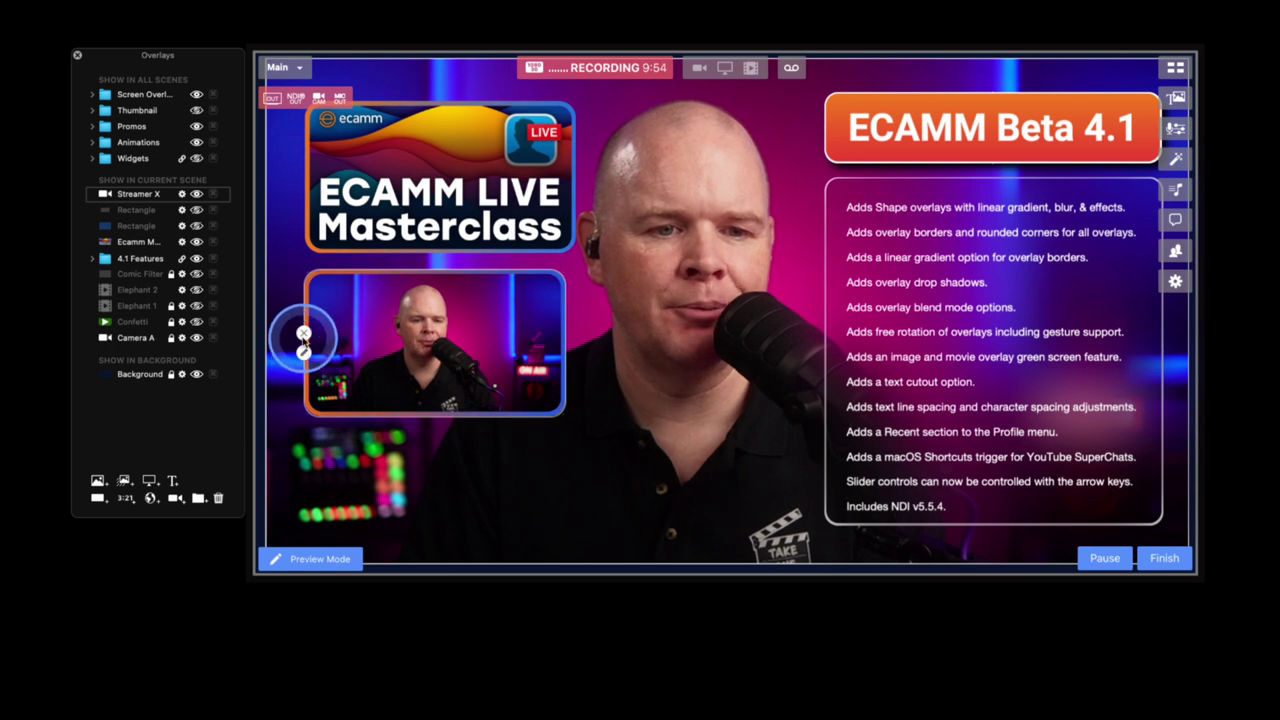
{"action": "left_click", "coordinate": [304, 333]}
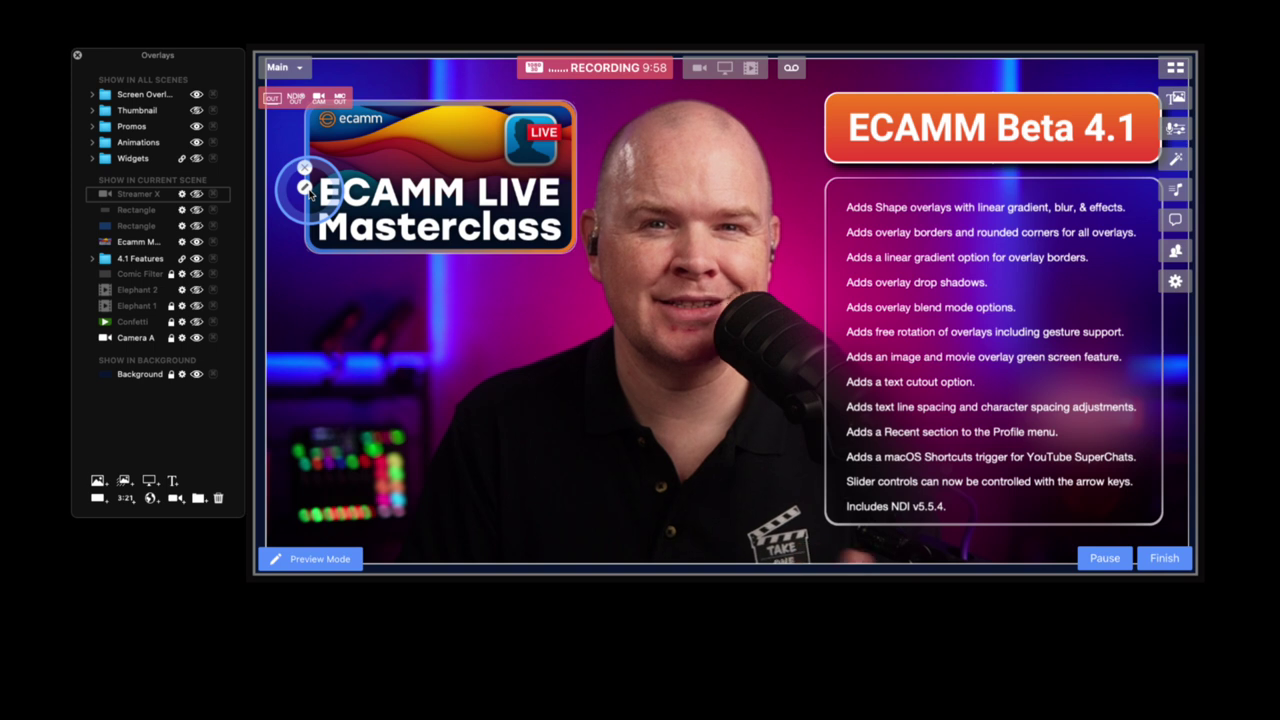
- Turn on the Masterclass overlay's shadow, reducing its blur and increasing its distance
{"action": "left_click", "coordinate": [308, 190]}
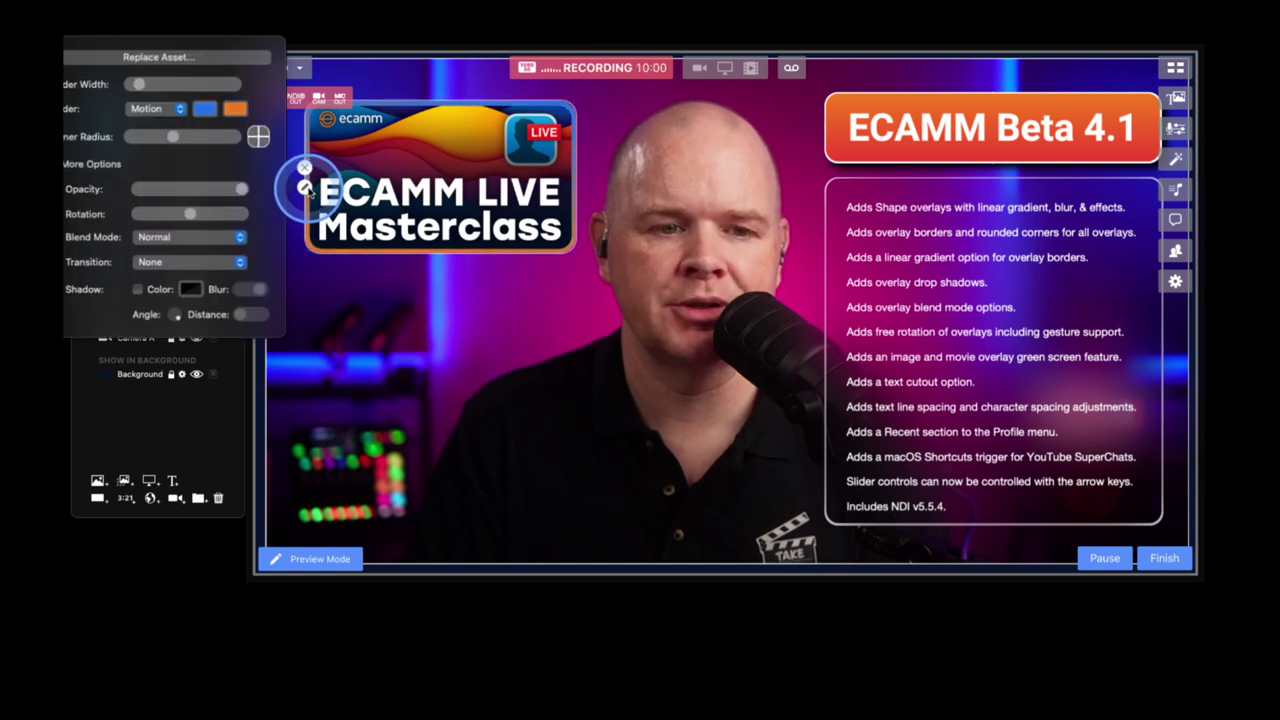
{"action": "left_click_drag", "start_coordinate": [308, 190], "coordinate": [333, 190]}
{"action": "left_click", "coordinate": [333, 190]}
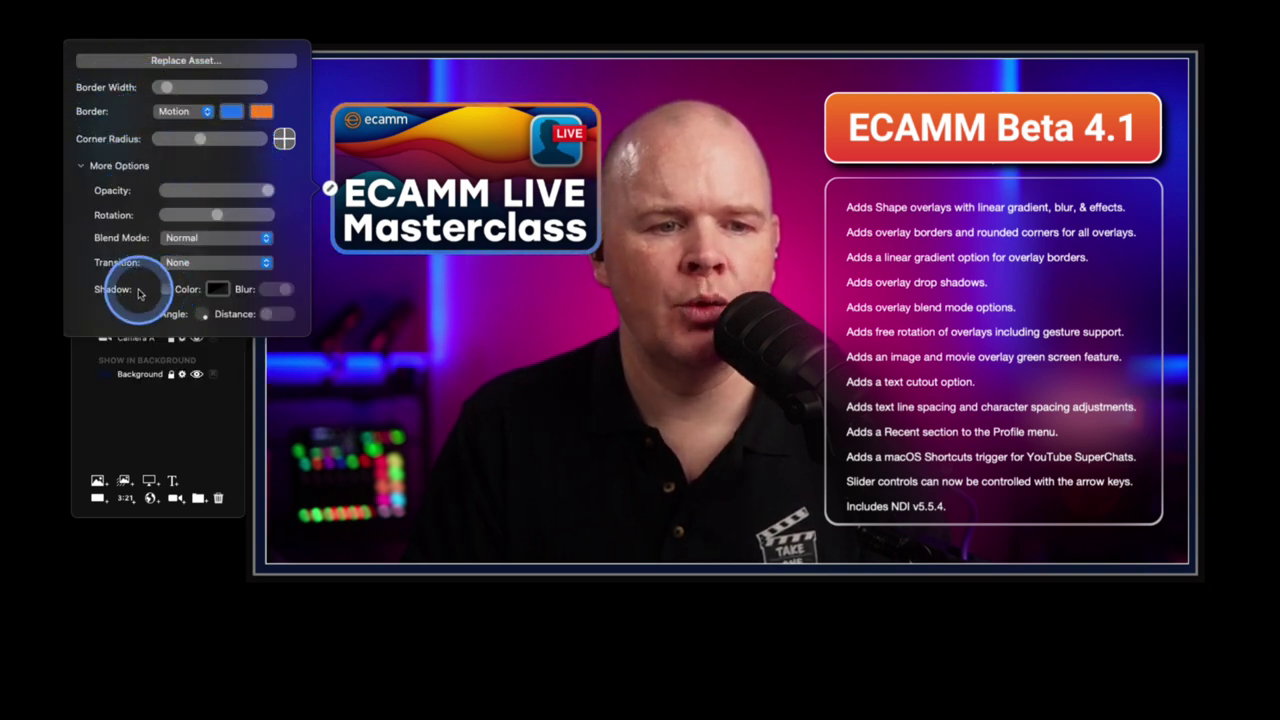
{"action": "left_click", "coordinate": [165, 290]}
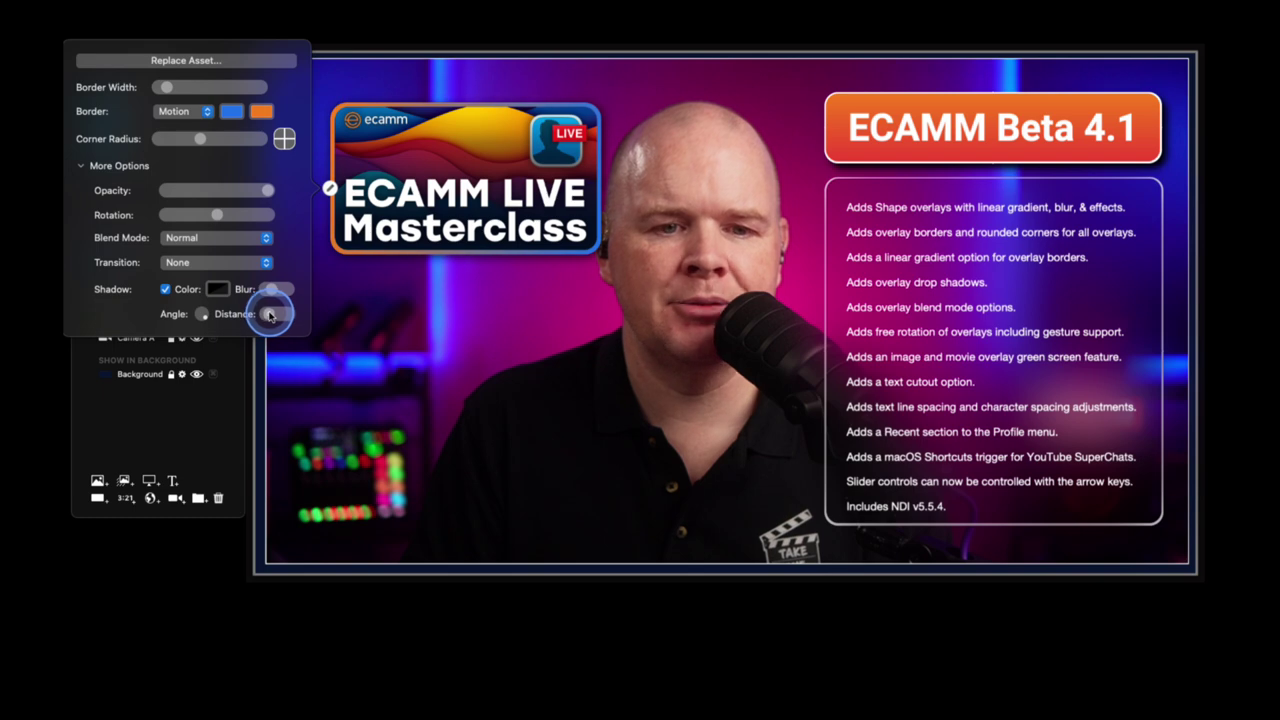
- Reposition the Masterclass overlay slightly lower in the video frame
{"action": "left_click_drag", "start_coordinate": [518, 185], "coordinate": [500, 205]}
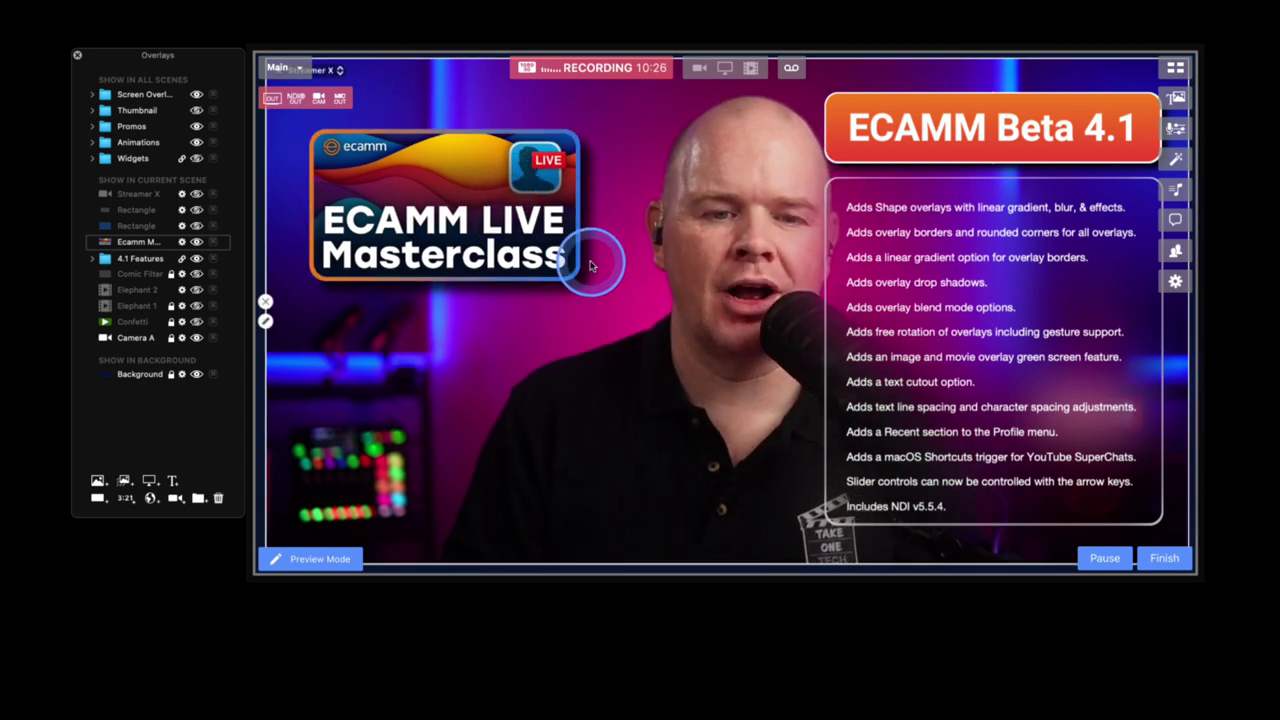
{"action": "left_click", "coordinate": [437, 190]}
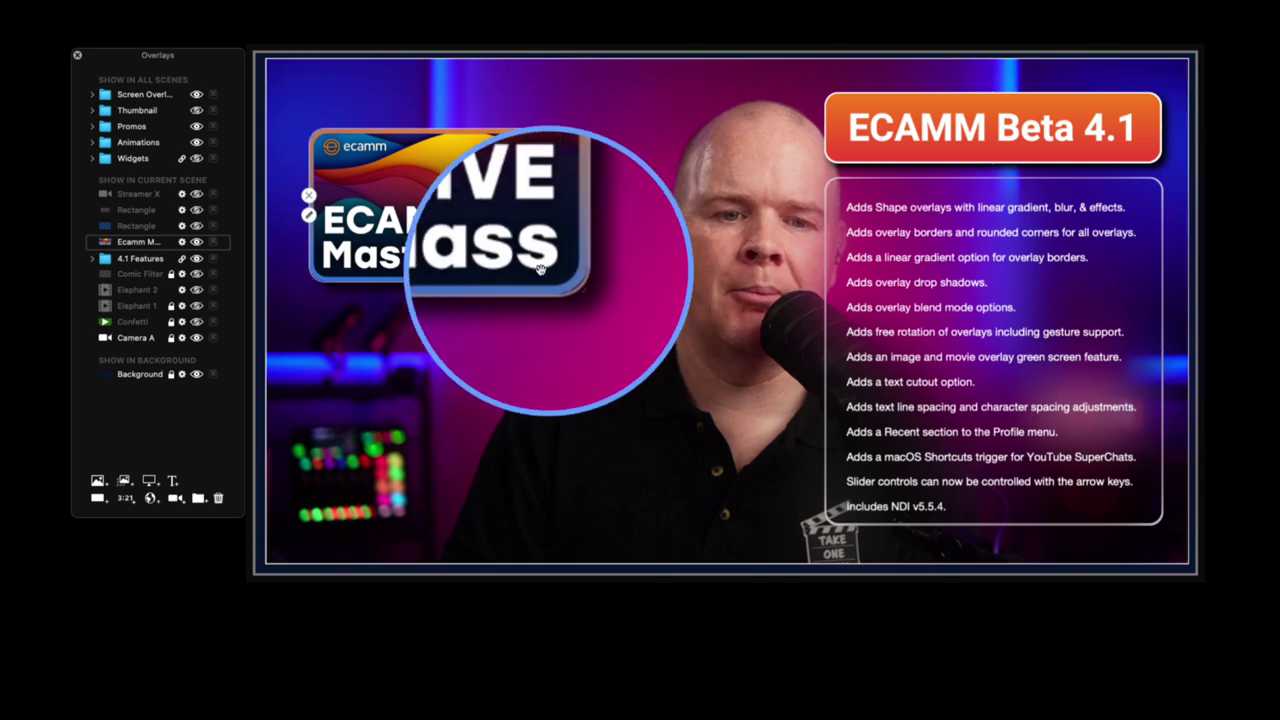
{"action": "left_click_drag", "start_coordinate": [327, 210], "coordinate": [337, 213]}
- Try different opacities for the Masterclass overlay's black shadow color, from fully opaque down to 83%
{"action": "double_click", "coordinate": [337, 213]}
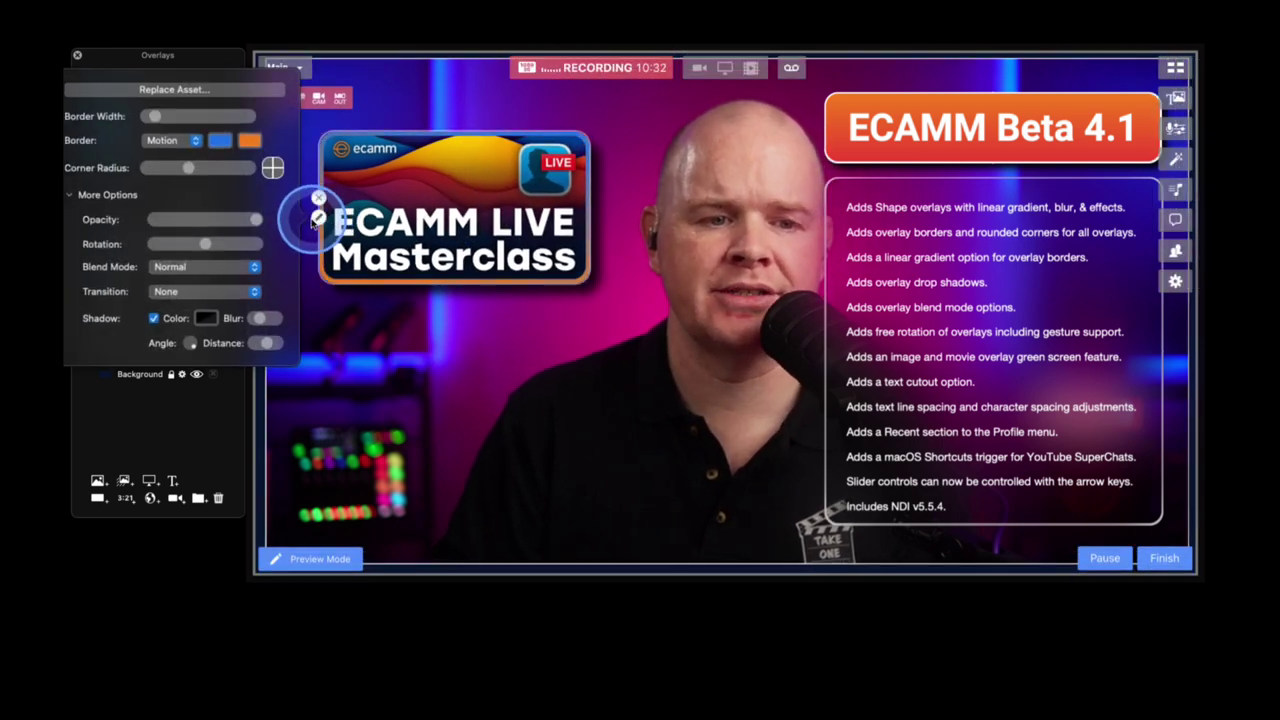
{"action": "mouse_move", "coordinate": [545, 286]}
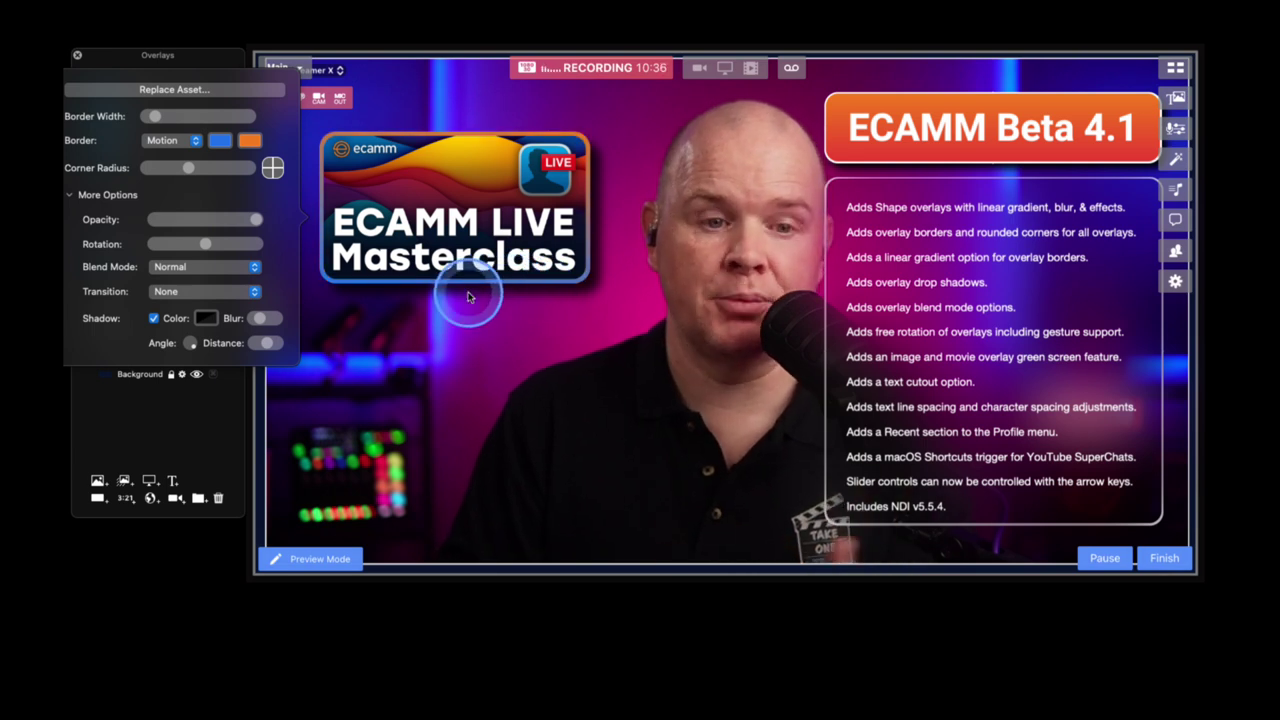
{"action": "left_click", "coordinate": [207, 319]}
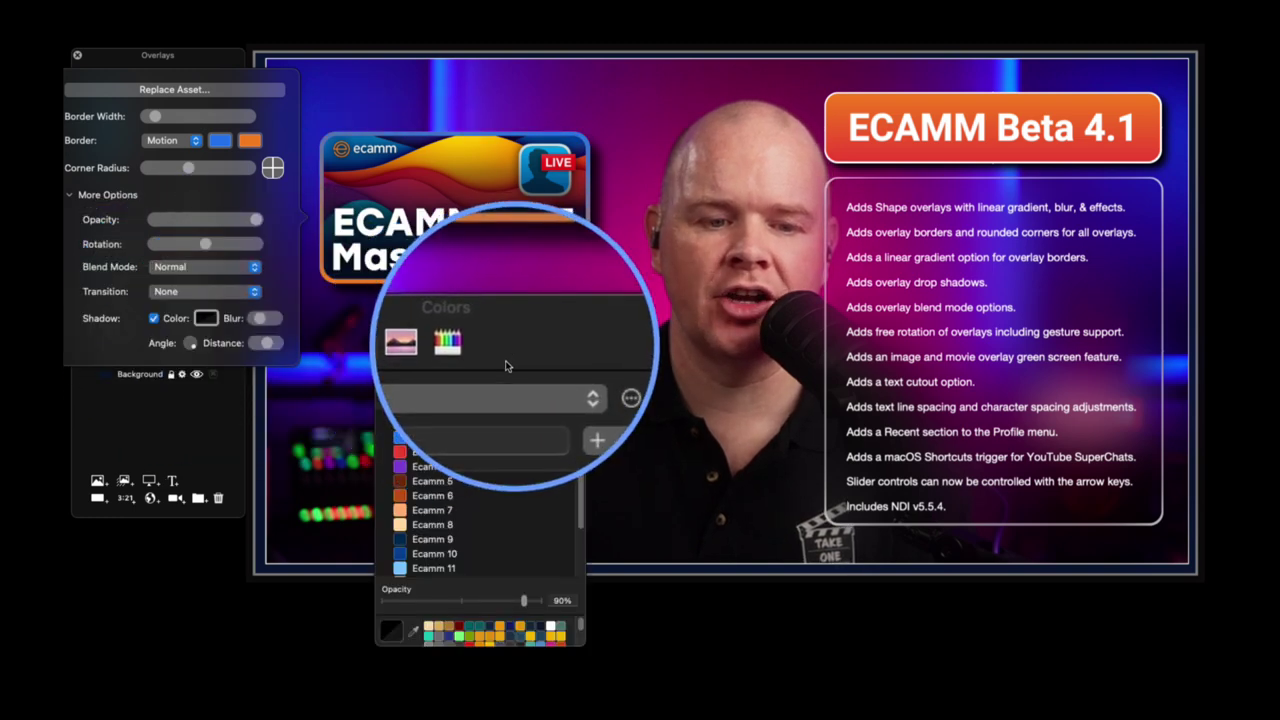
{"action": "left_click_drag", "start_coordinate": [526, 600], "coordinate": [350, 600]}
{"action": "left_click_drag", "start_coordinate": [477, 600], "coordinate": [541, 603]}
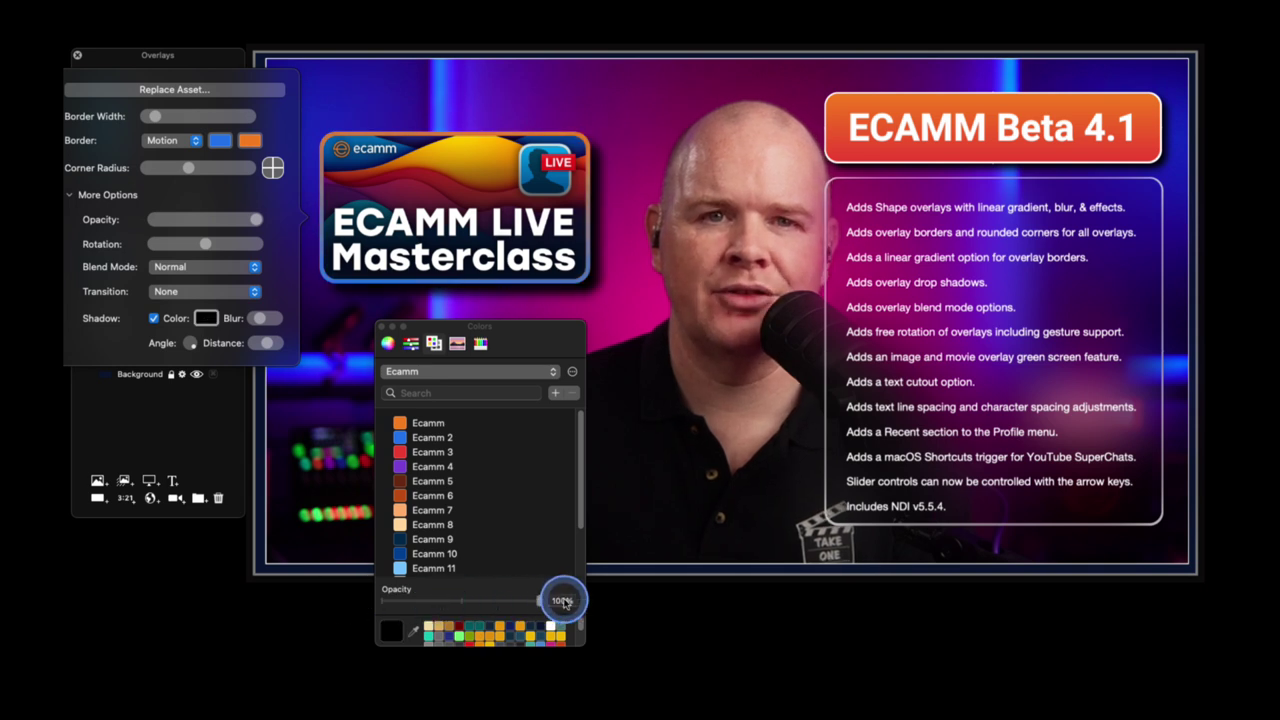
{"action": "left_click_drag", "start_coordinate": [450, 604], "coordinate": [522, 606]}
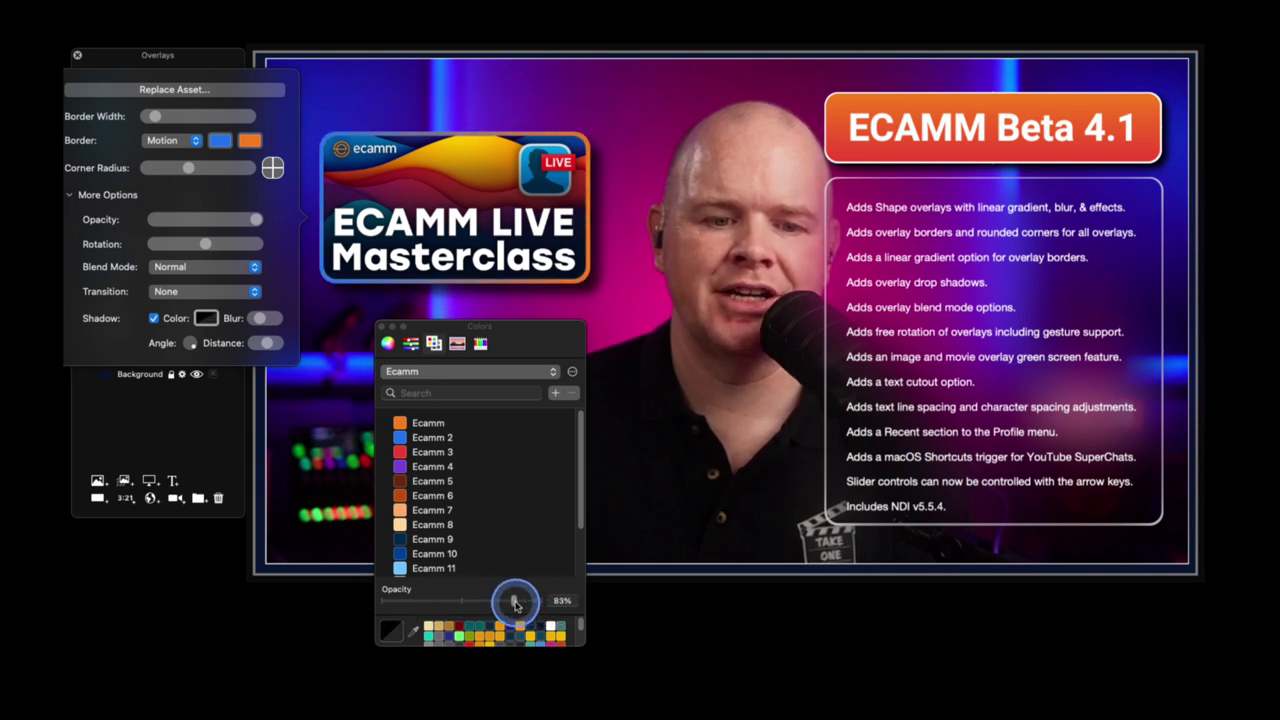
- Test strong and minimal blur on the Masterclass overlay's shadow, vary its distance, and return to a moderate blur
{"action": "left_click", "coordinate": [263, 319]}
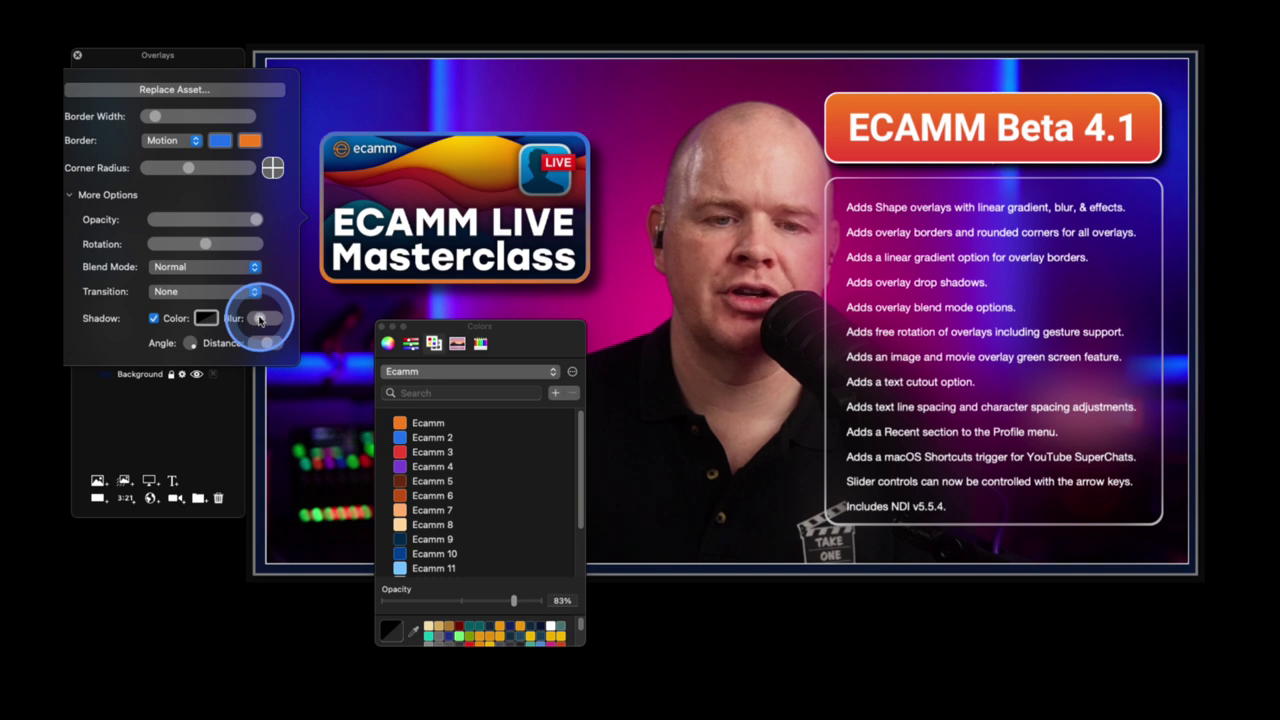
{"action": "left_click_drag", "start_coordinate": [260, 320], "coordinate": [286, 320]}
{"action": "left_click_drag", "start_coordinate": [288, 320], "coordinate": [251, 319]}
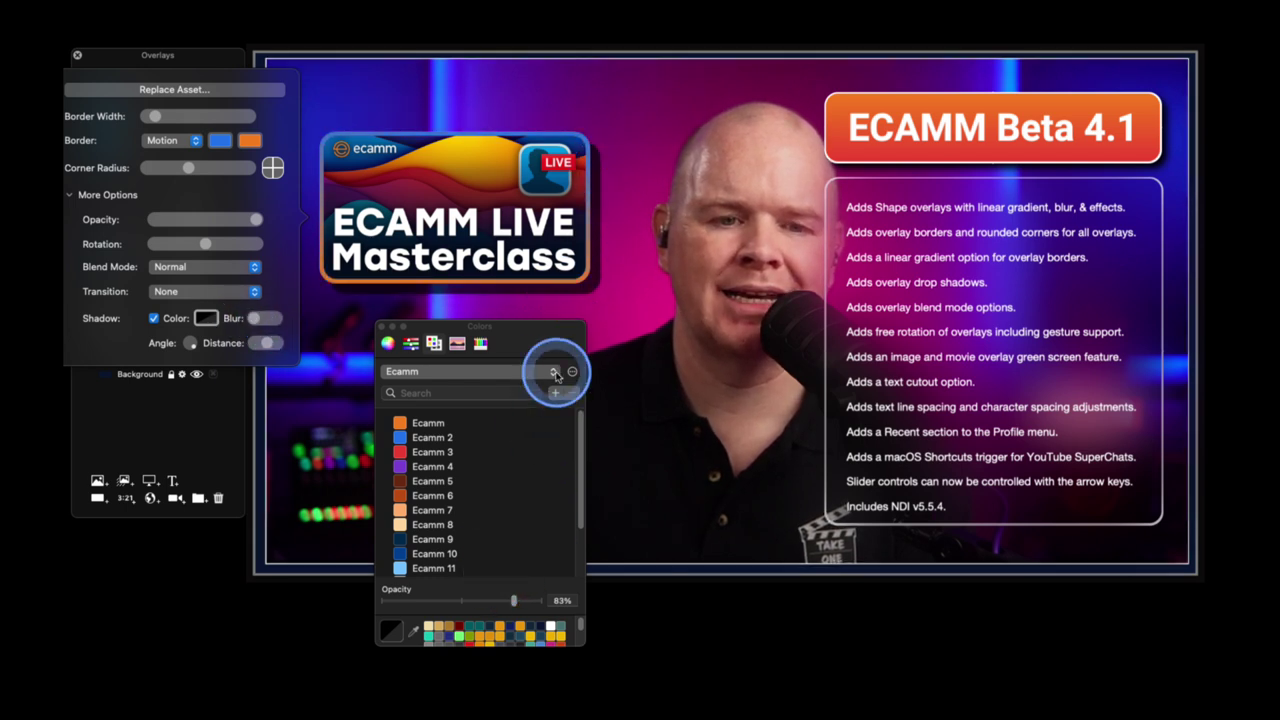
{"action": "mouse_move", "coordinate": [580, 175]}
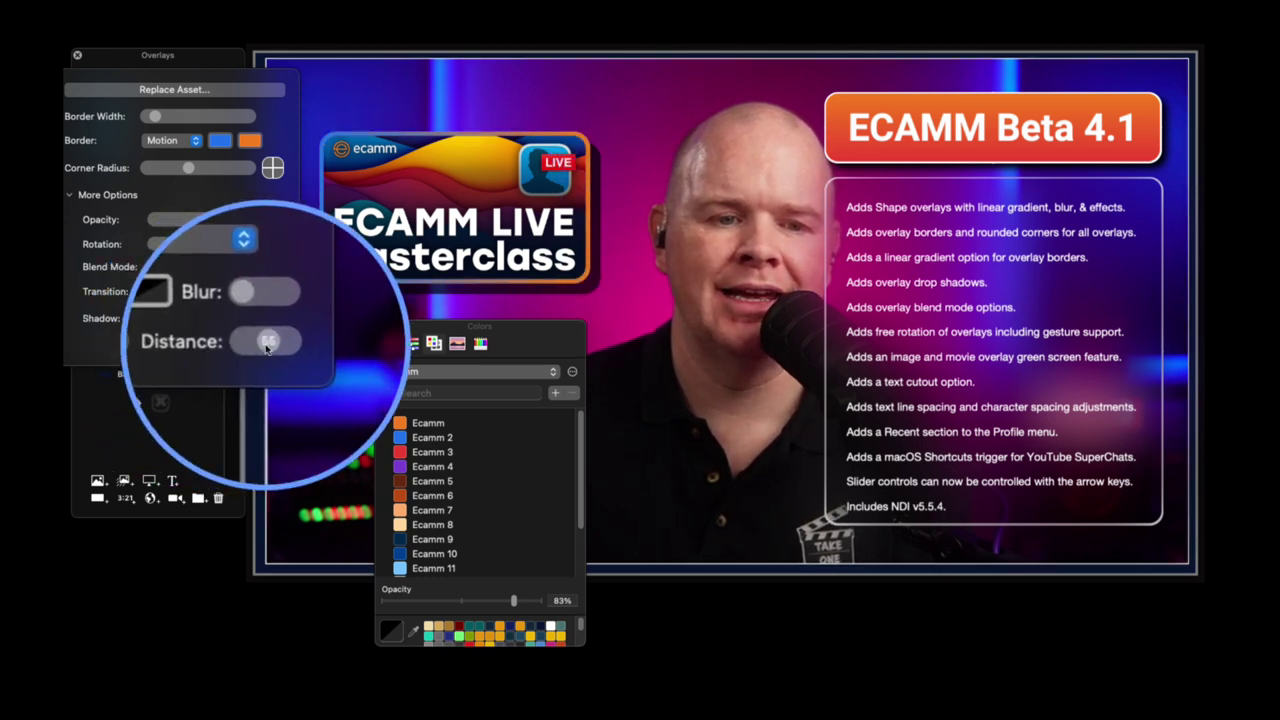
{"action": "mouse_move", "coordinate": [262, 345]}
{"action": "left_mouse_down"}
{"action": "mouse_move", "coordinate": [287, 346]}
{"action": "mouse_move", "coordinate": [266, 321]}
{"action": "left_mouse_up"}
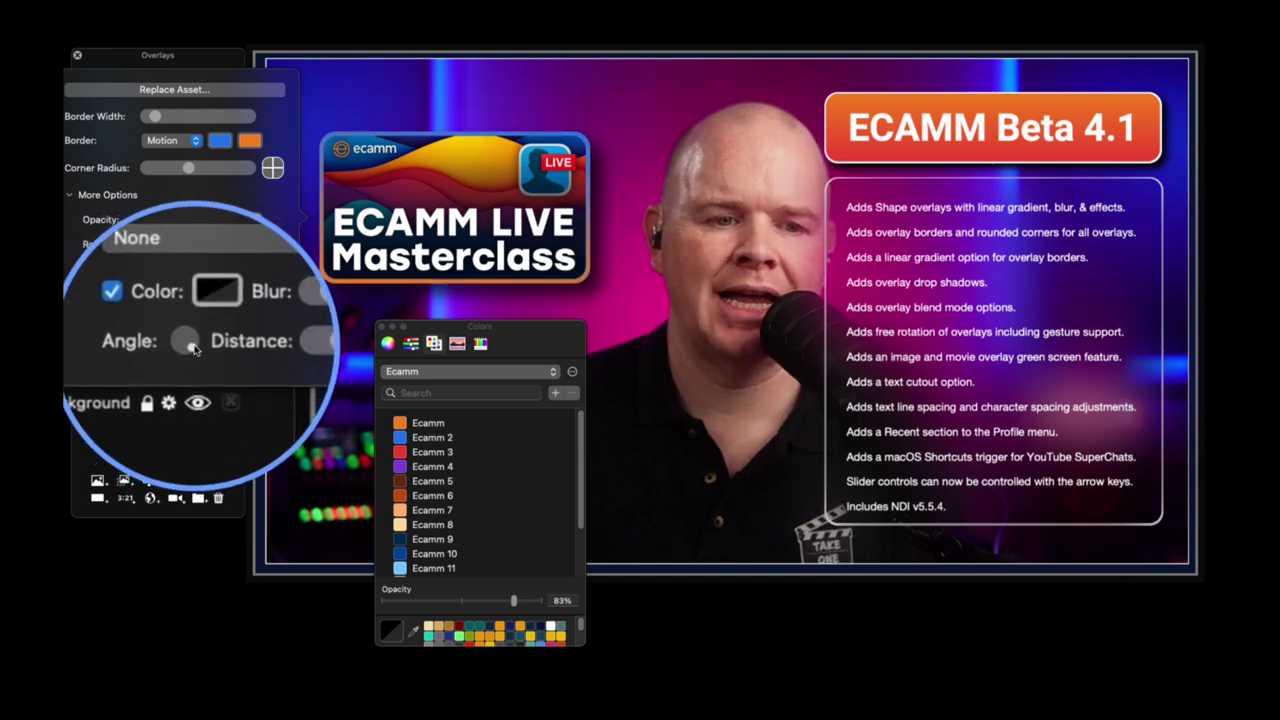
- Rotate the shadow's angle toward the upper left of the Masterclass overlay and back to the lower right
{"action": "left_click_drag", "start_coordinate": [177, 337], "coordinate": [170, 333]}
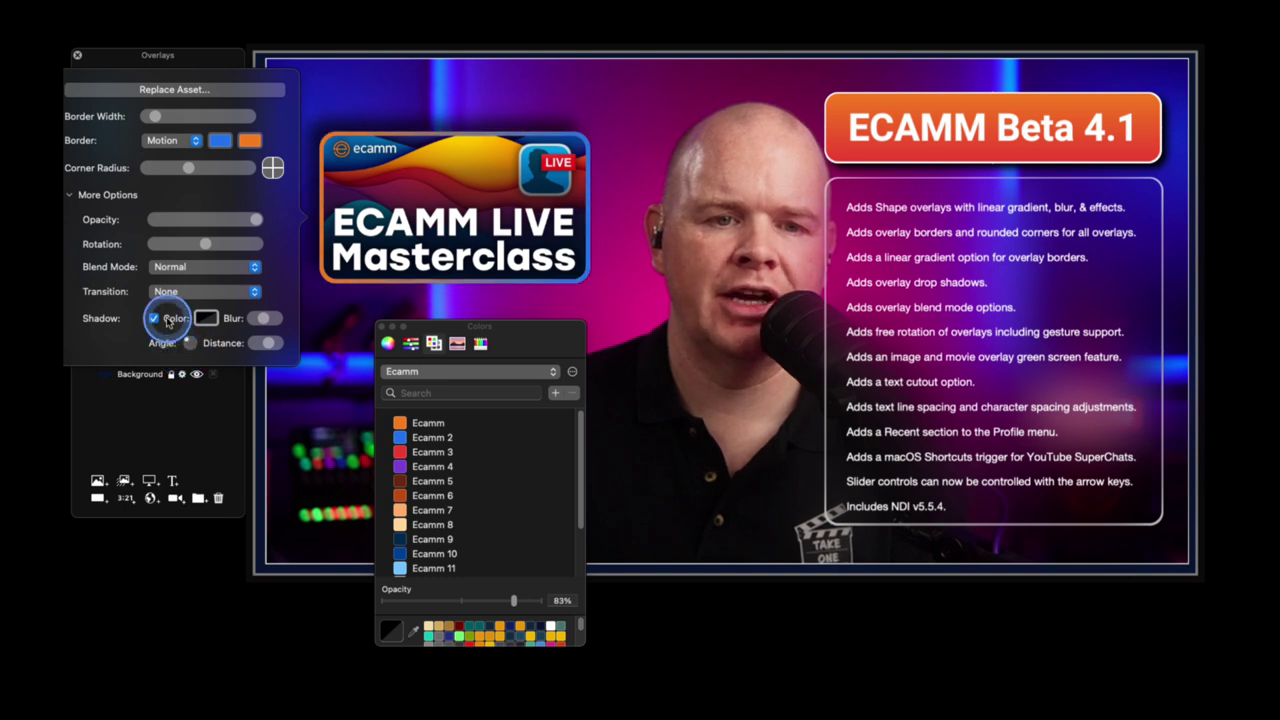
{"action": "left_click", "coordinate": [206, 318]}
{"action": "left_click_drag", "start_coordinate": [196, 345], "coordinate": [198, 357]}
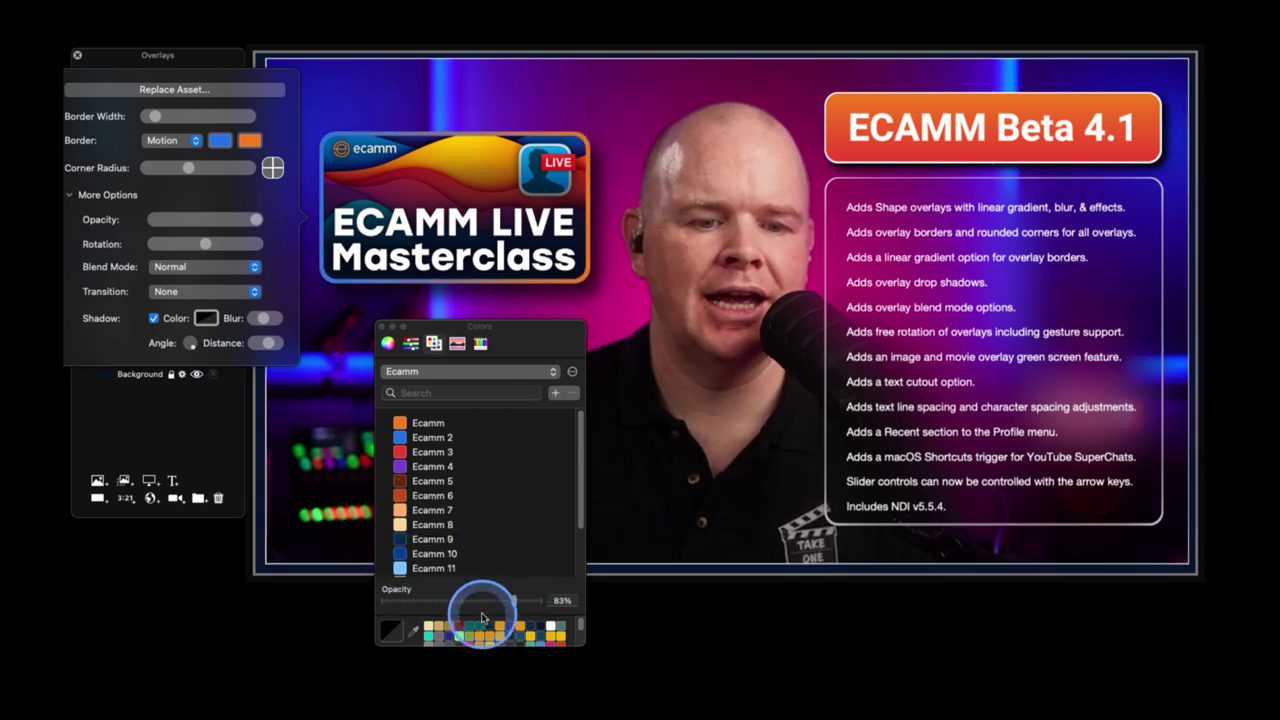
- Turn the Masterclass overlay's shadow into a glow with white at 86% opacity and the minimum distance
{"action": "left_click", "coordinate": [550, 627]}
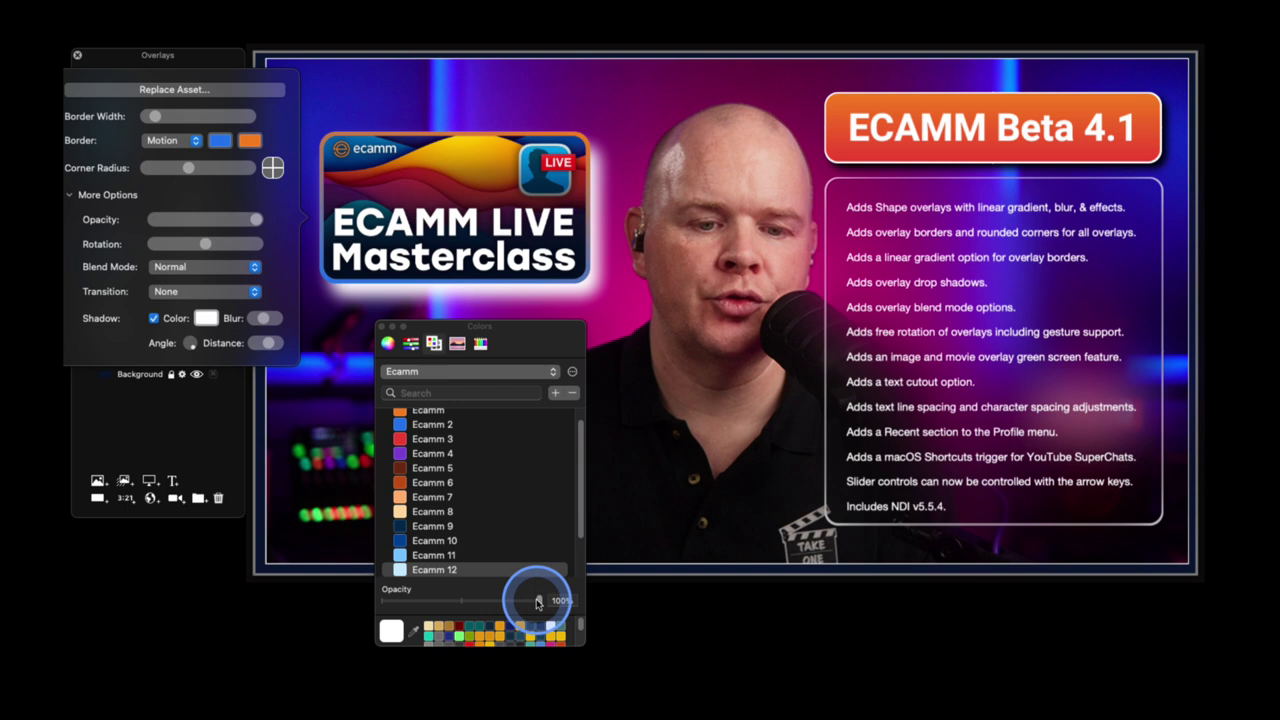
{"action": "left_click_drag", "start_coordinate": [537, 602], "coordinate": [519, 601]}
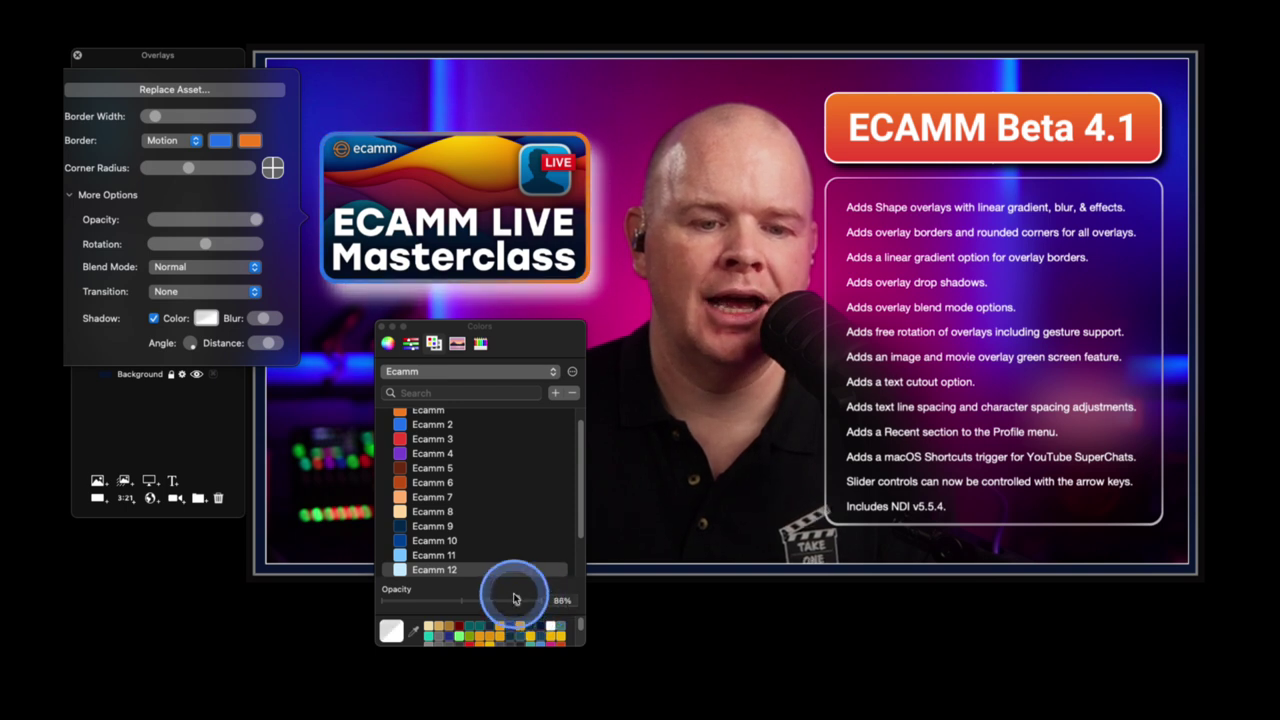
{"action": "left_click_drag", "start_coordinate": [268, 320], "coordinate": [251, 345]}
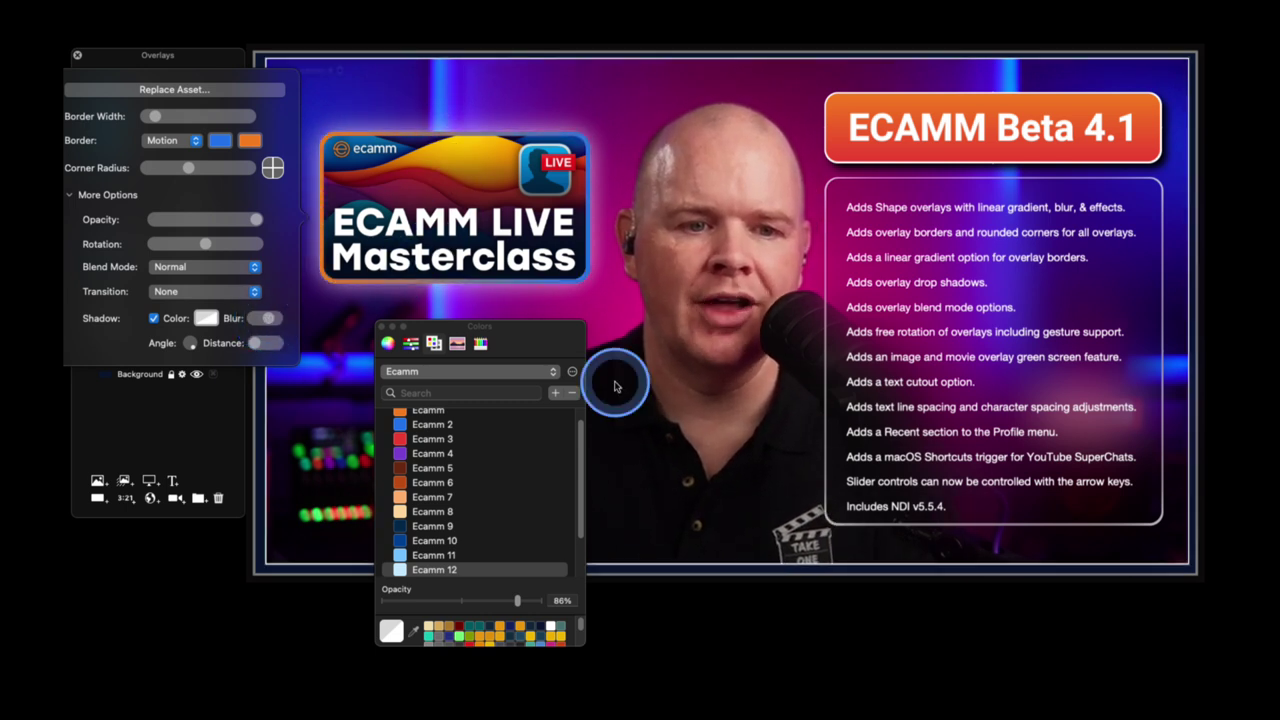
{"action": "left_click", "coordinate": [238, 348]}
{"action": "left_click", "coordinate": [93, 326]}
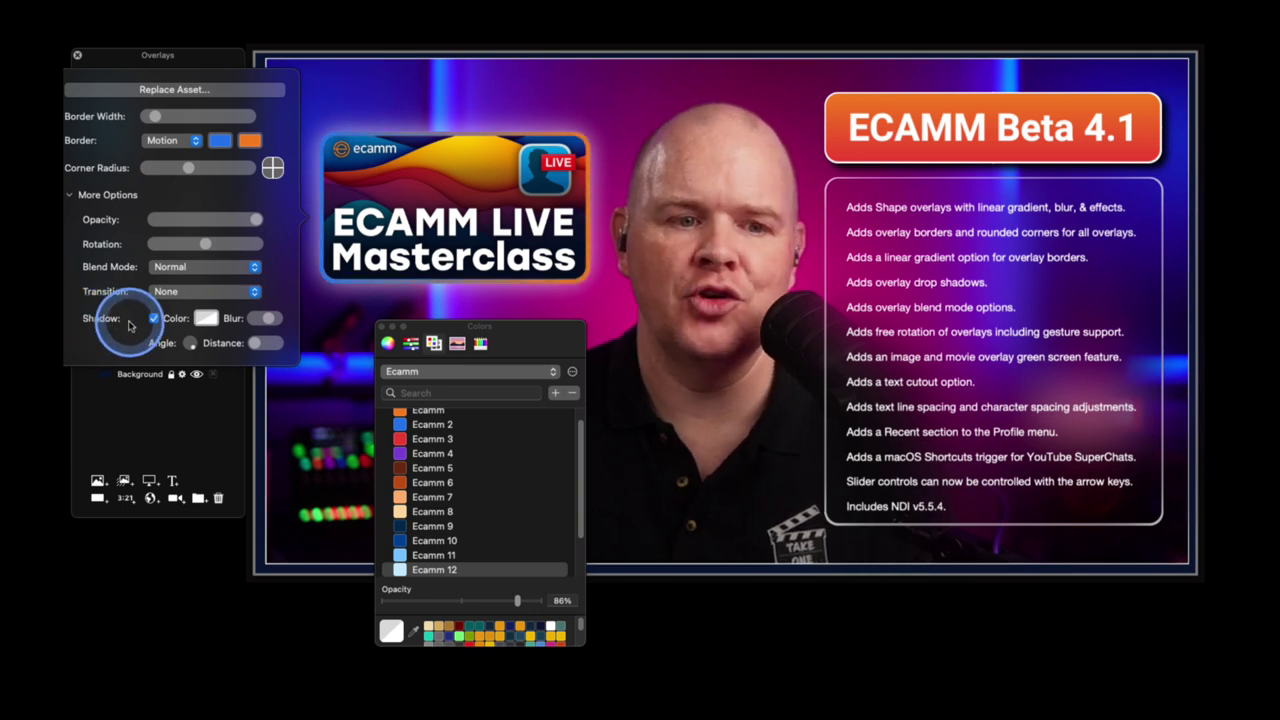
{"action": "left_click", "coordinate": [203, 321]}
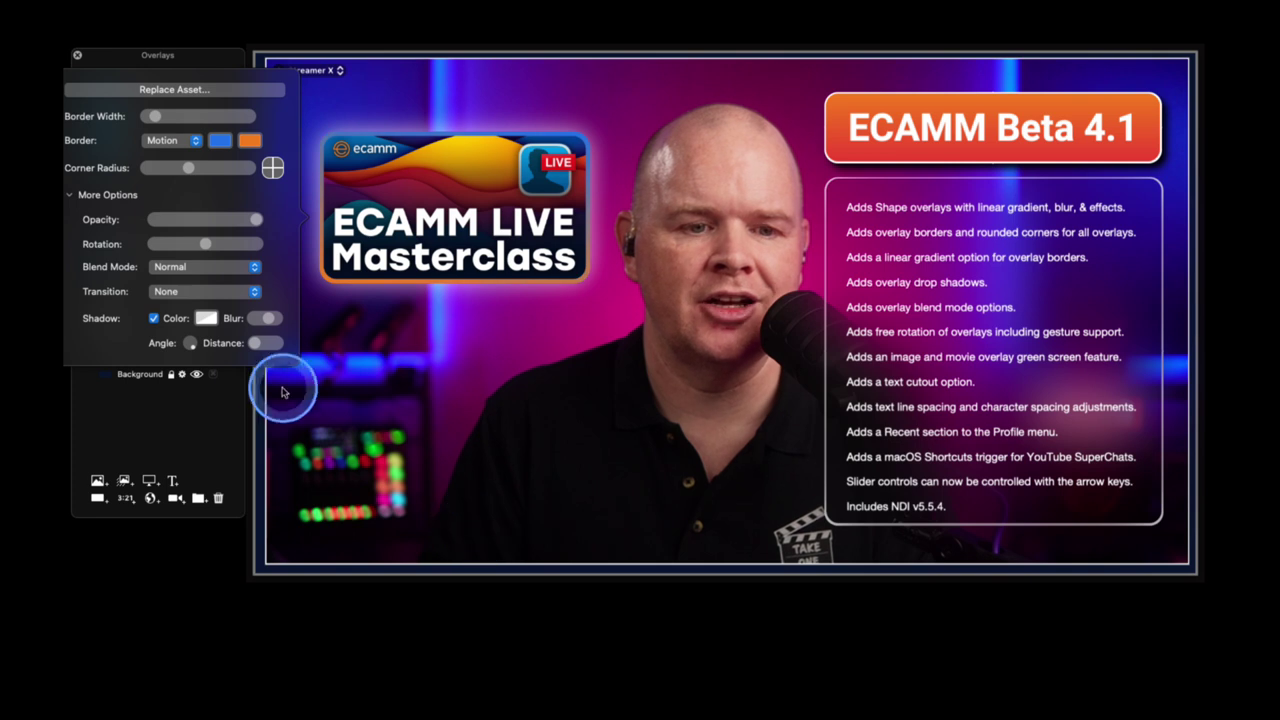
- Set the shadow to dark navy Ecamm 9 at 100% opacity with a small distance, and move the Masterclass overlay toward the frame's upper-left corner
{"action": "left_click", "coordinate": [211, 318]}
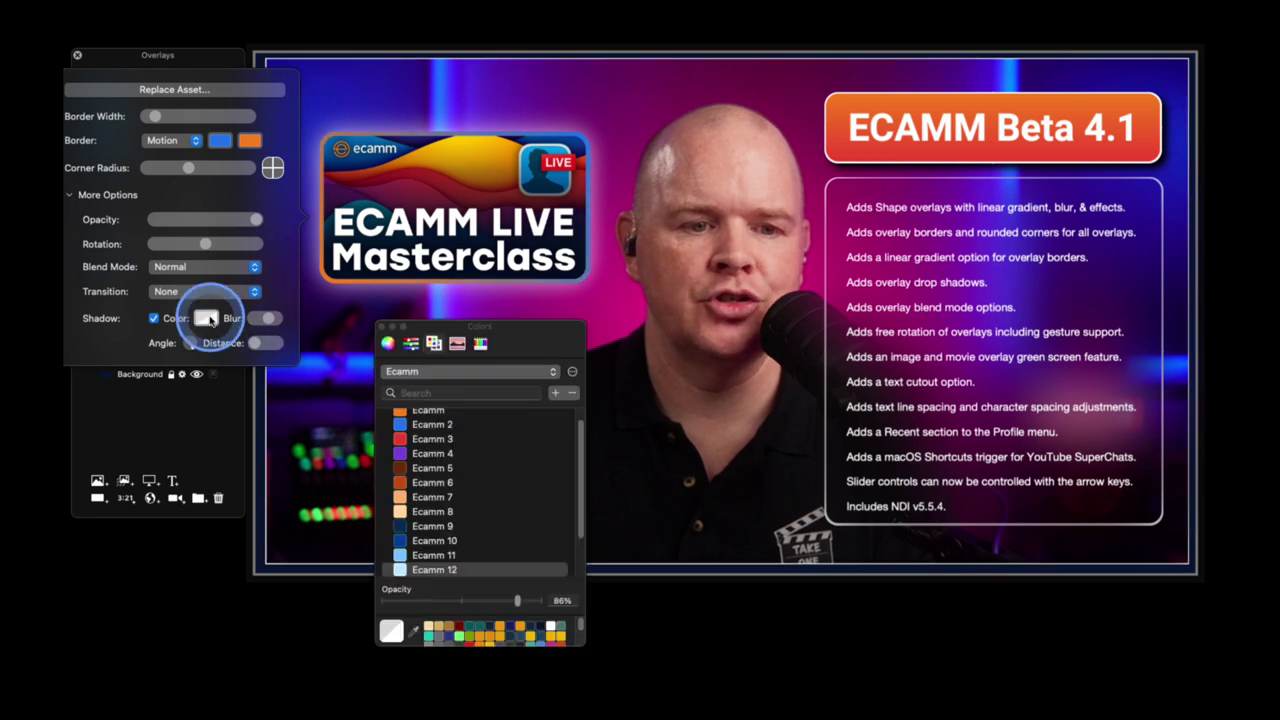
{"action": "left_click", "coordinate": [541, 628]}
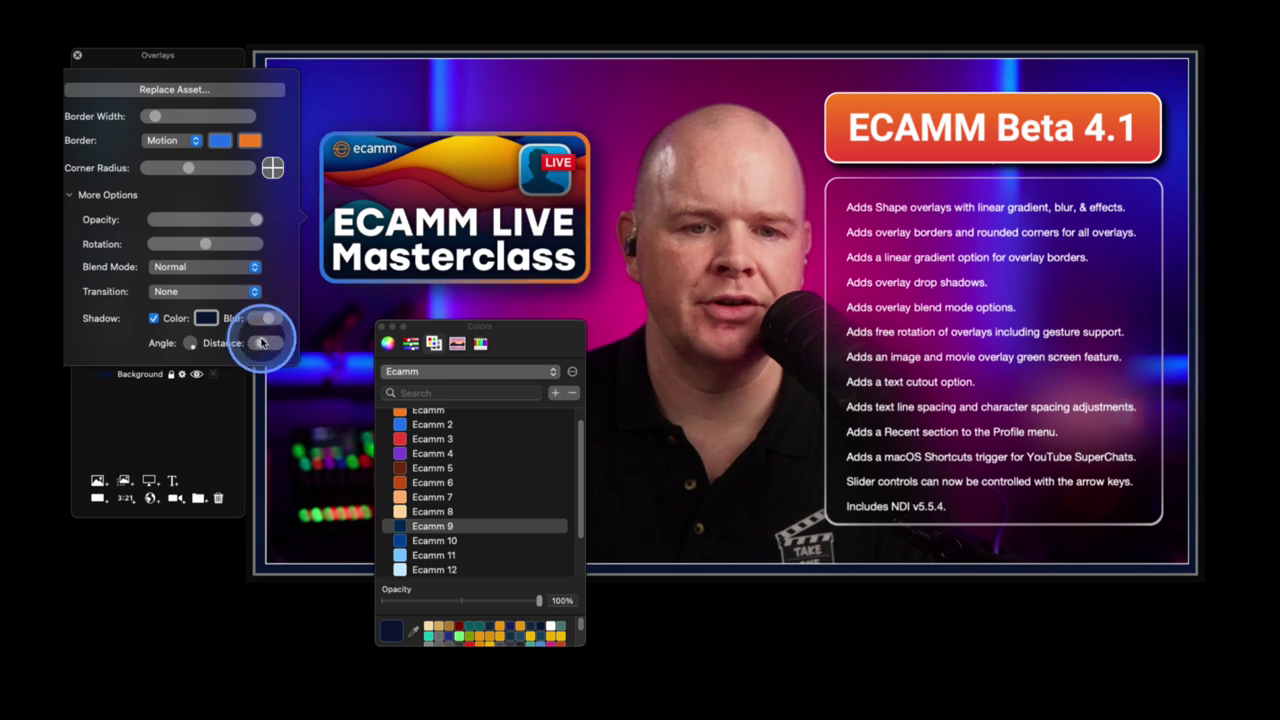
{"action": "left_click", "coordinate": [913, 283]}
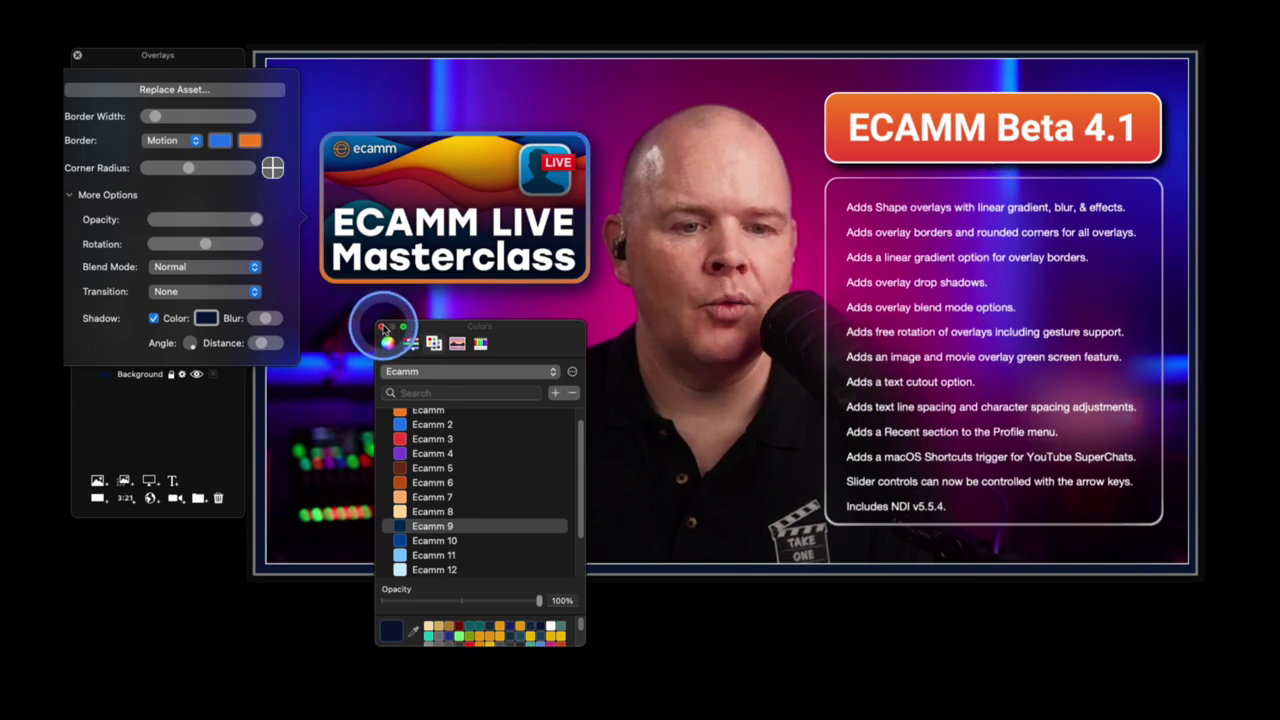
{"action": "left_click", "coordinate": [382, 328]}
{"action": "left_click_drag", "start_coordinate": [400, 190], "coordinate": [372, 133]}
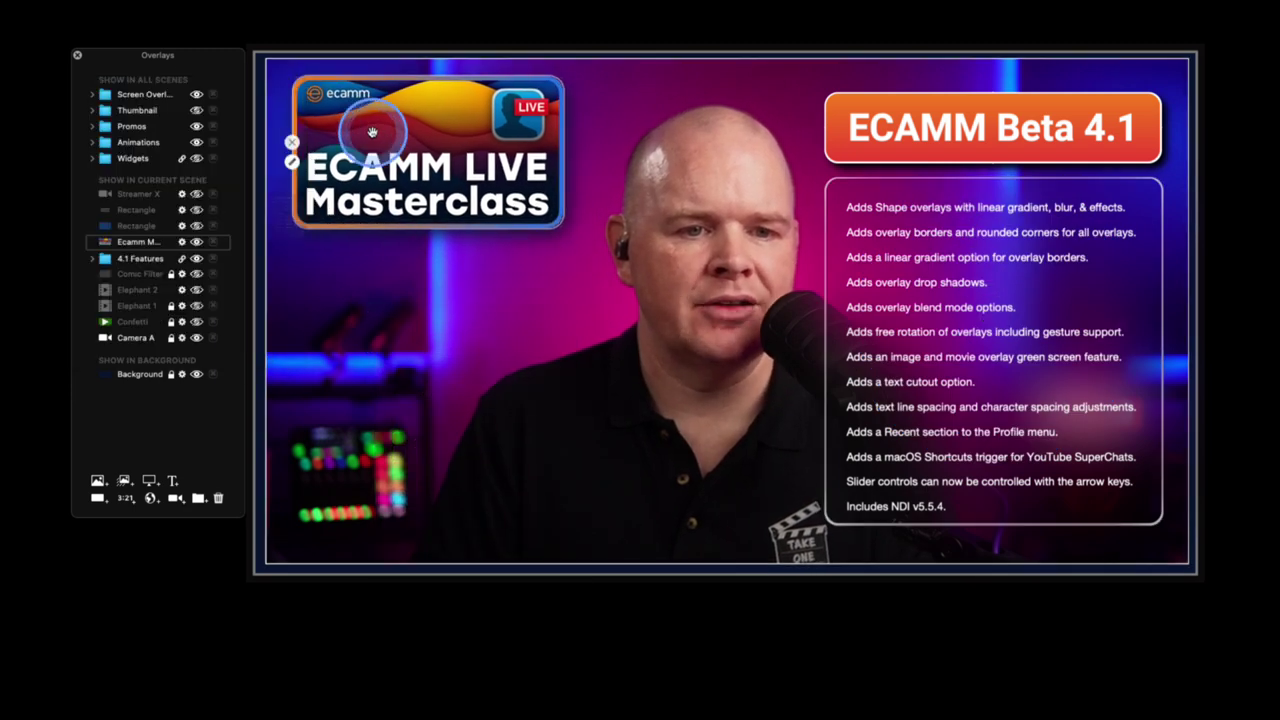
- Show the blue Rectangle overlay and resize it to a tall rectangle covering the presenter's face
{"action": "left_click", "coordinate": [198, 226]}
{"action": "left_click_drag", "start_coordinate": [581, 291], "coordinate": [654, 241]}
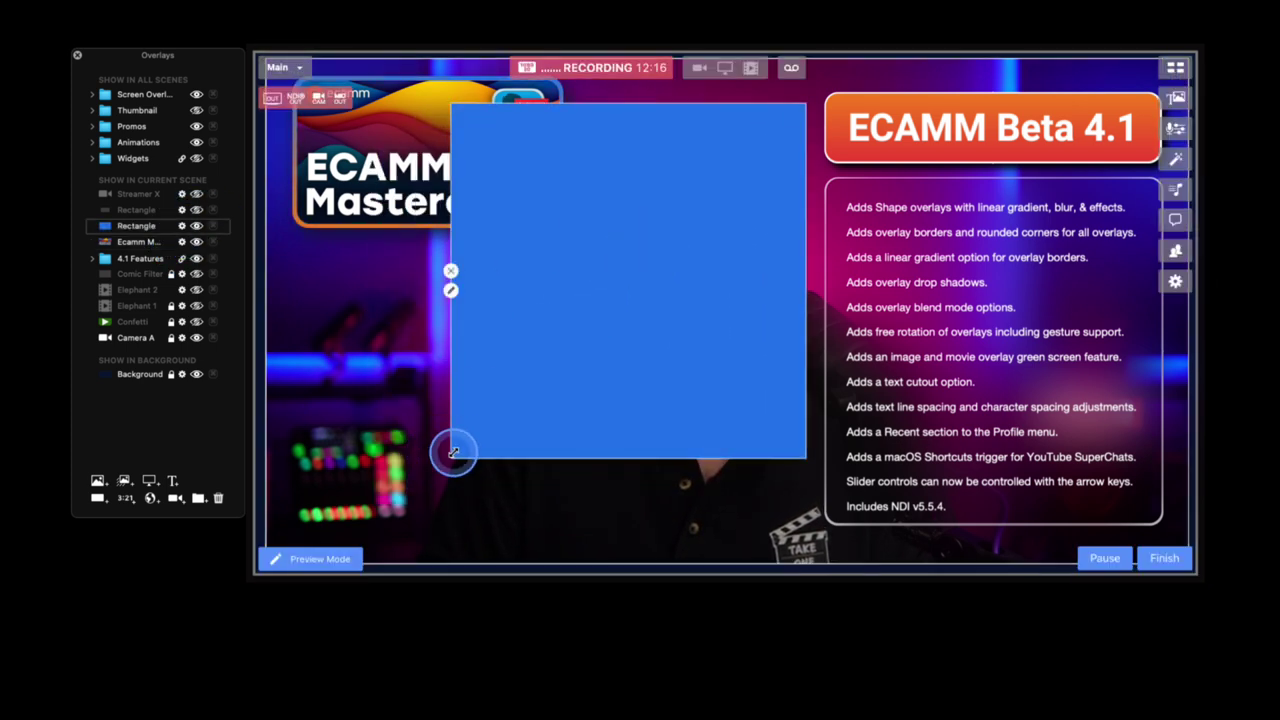
{"action": "left_click_drag", "start_coordinate": [451, 452], "coordinate": [586, 393]}
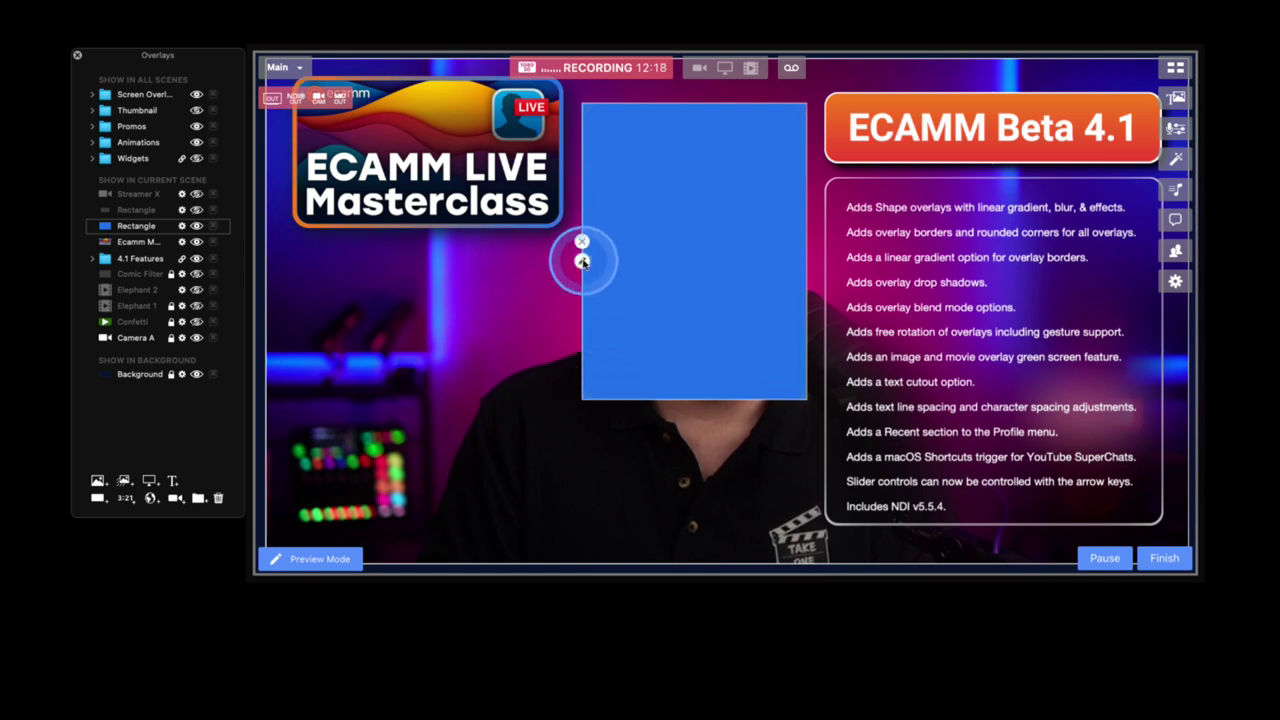
- Set the blue Rectangle overlay's blend mode to Darken and shift the overlay slightly up and right over the presenter's face
{"action": "left_click", "coordinate": [582, 261]}
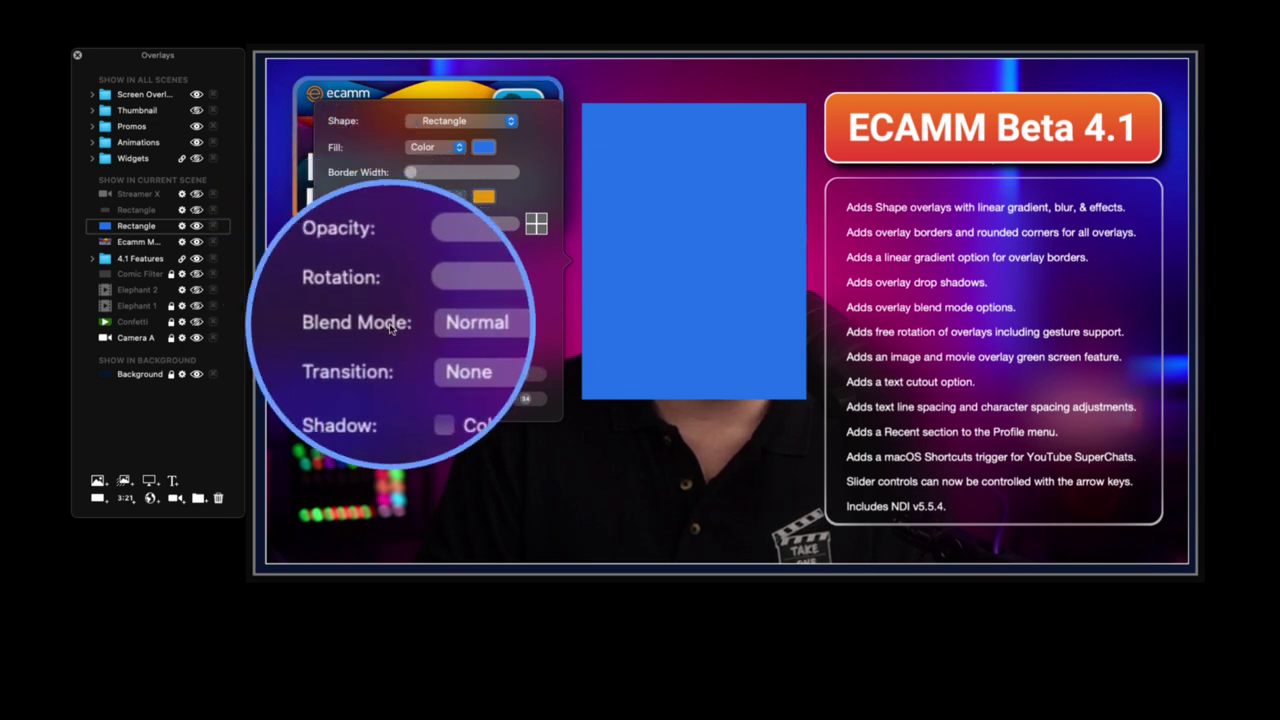
{"action": "left_click", "coordinate": [460, 324]}
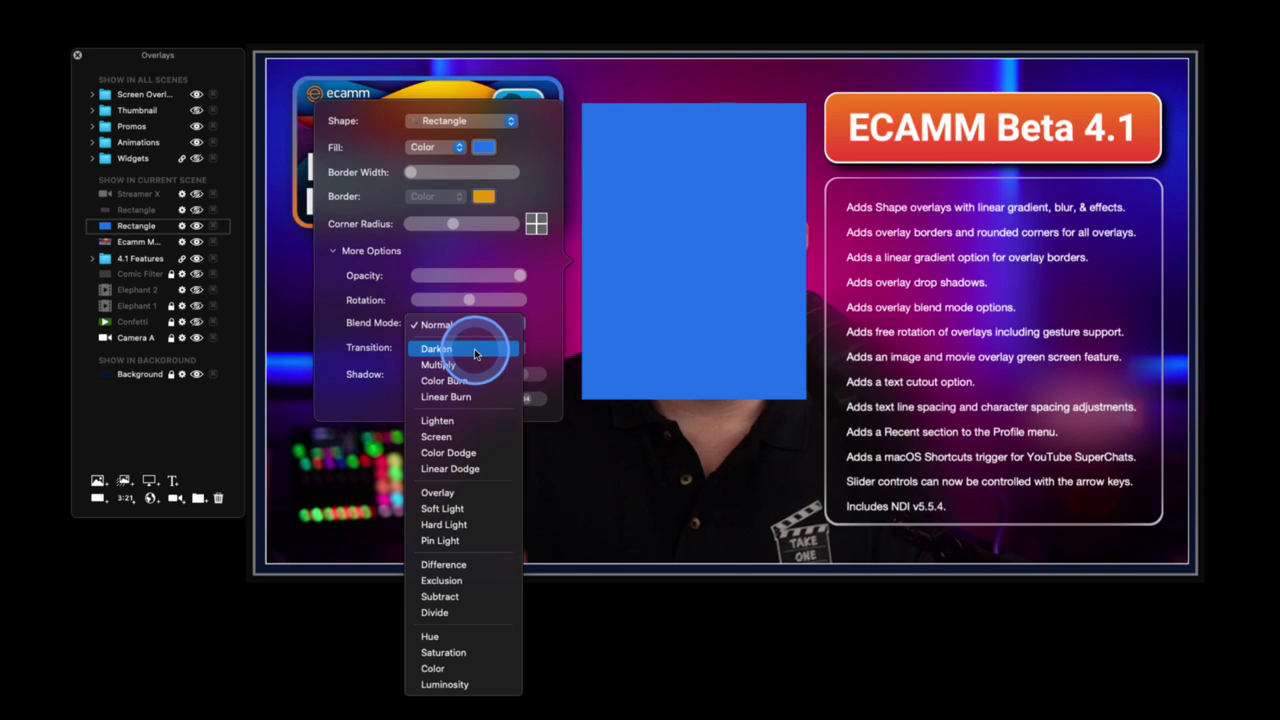
{"action": "left_click", "coordinate": [447, 152]}
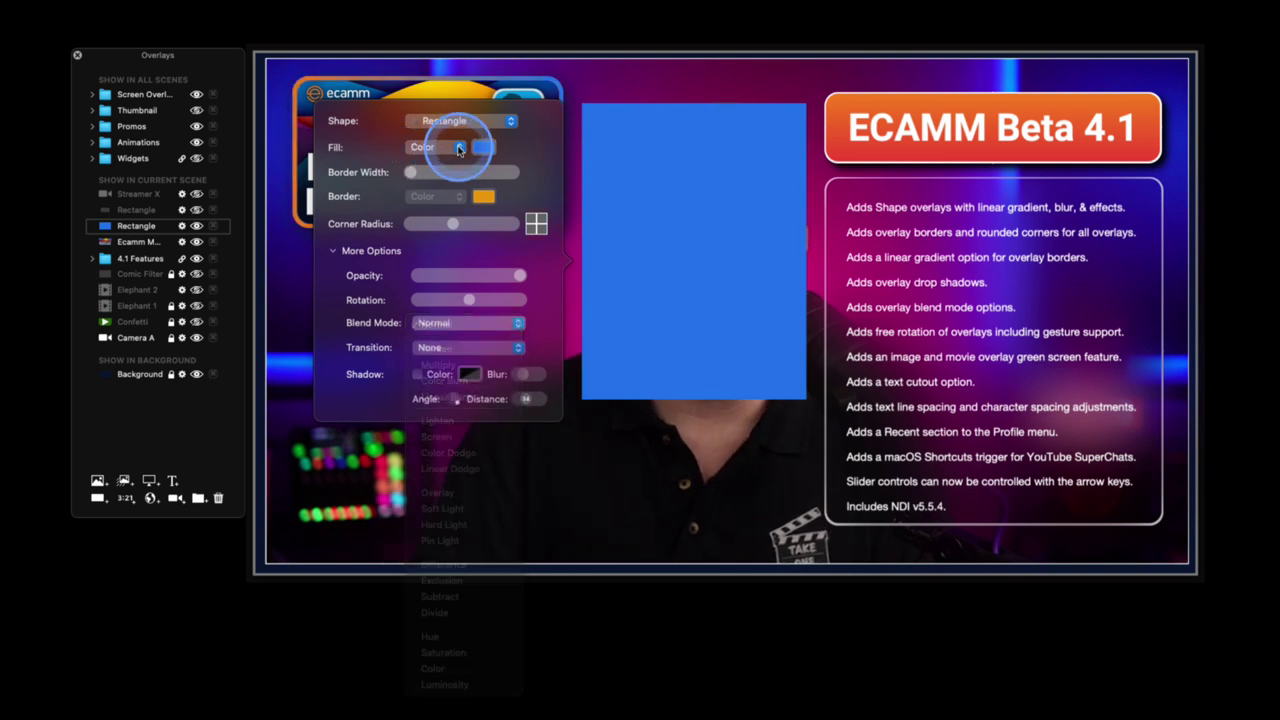
{"action": "left_click", "coordinate": [458, 149]}
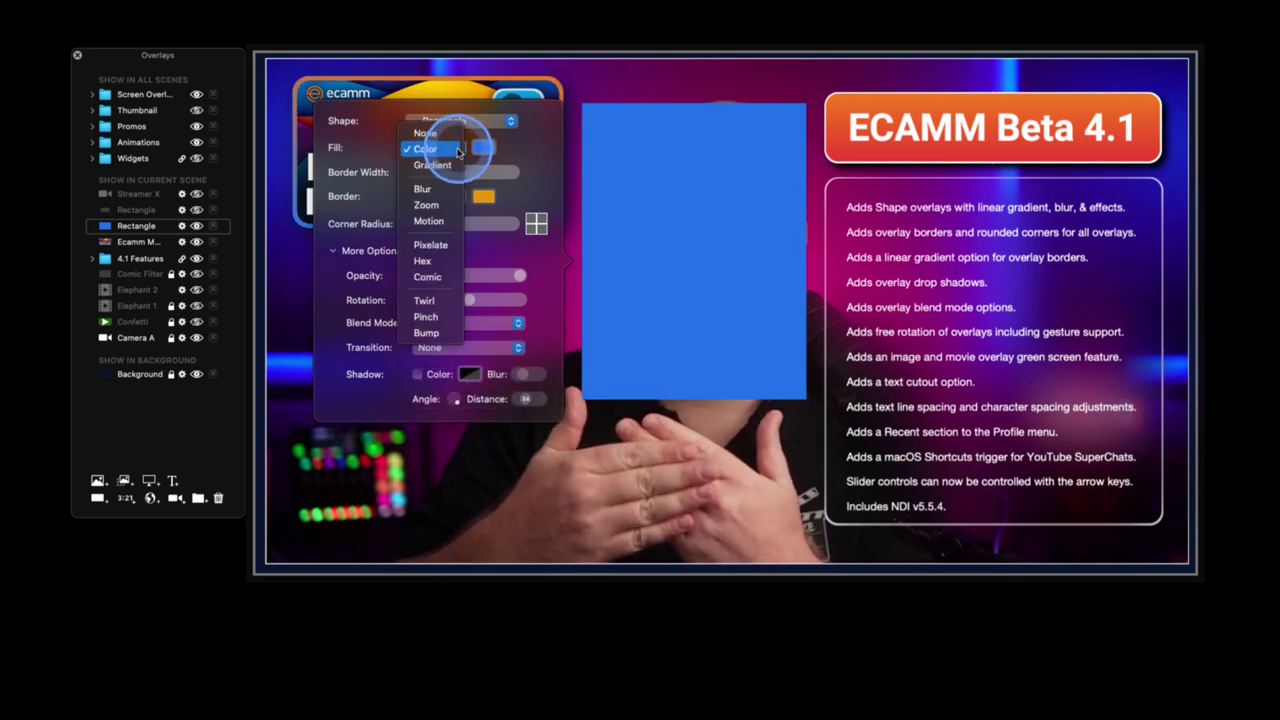
{"action": "left_click", "coordinate": [520, 277]}
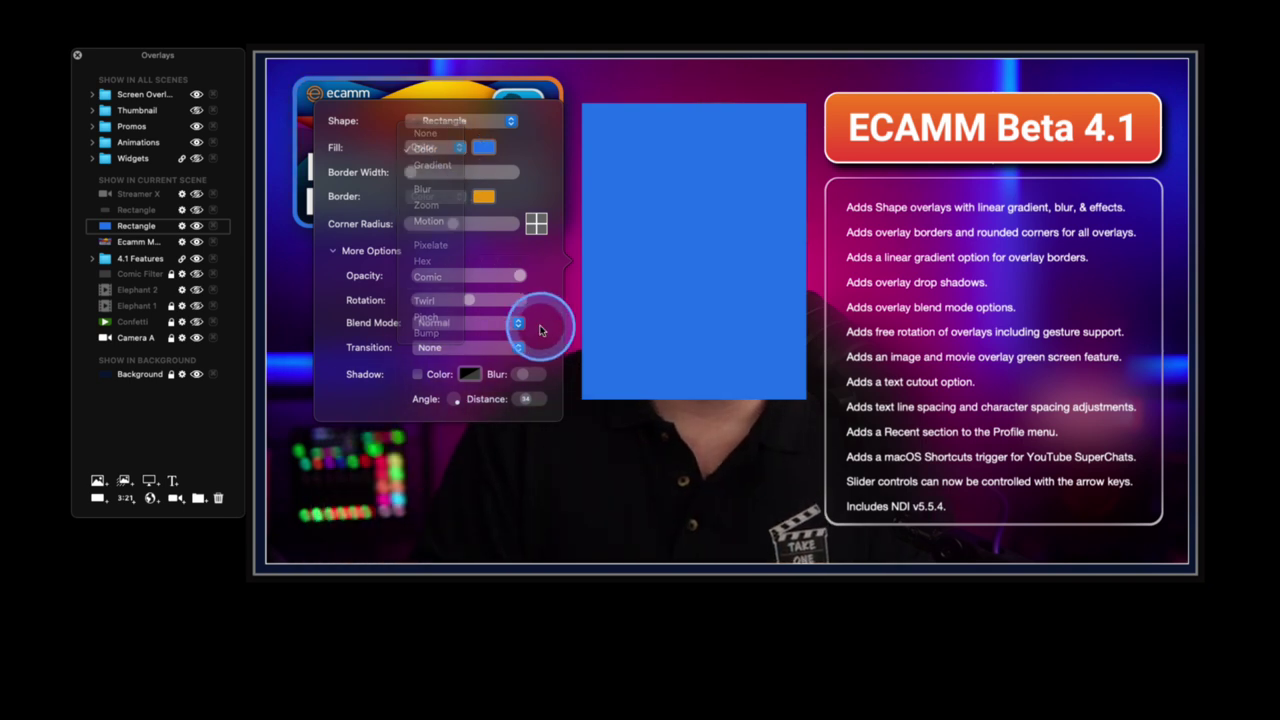
{"action": "left_click", "coordinate": [508, 323]}
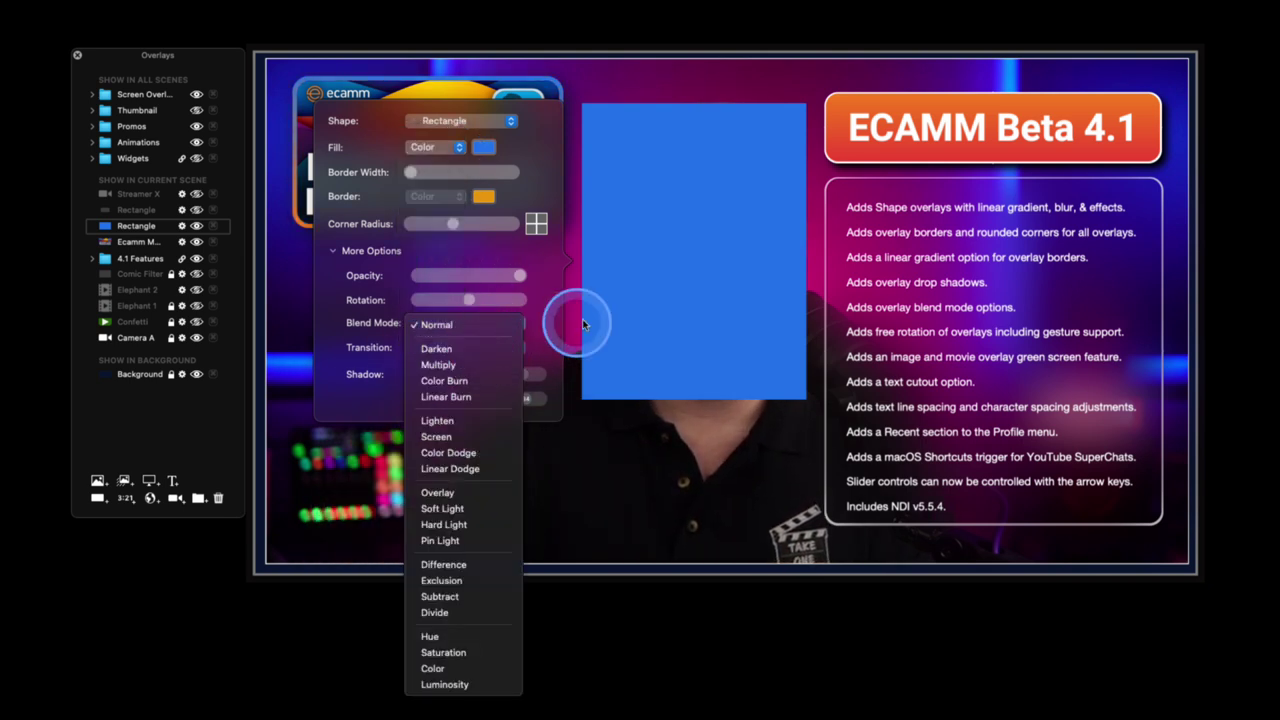
{"action": "left_click", "coordinate": [466, 352]}
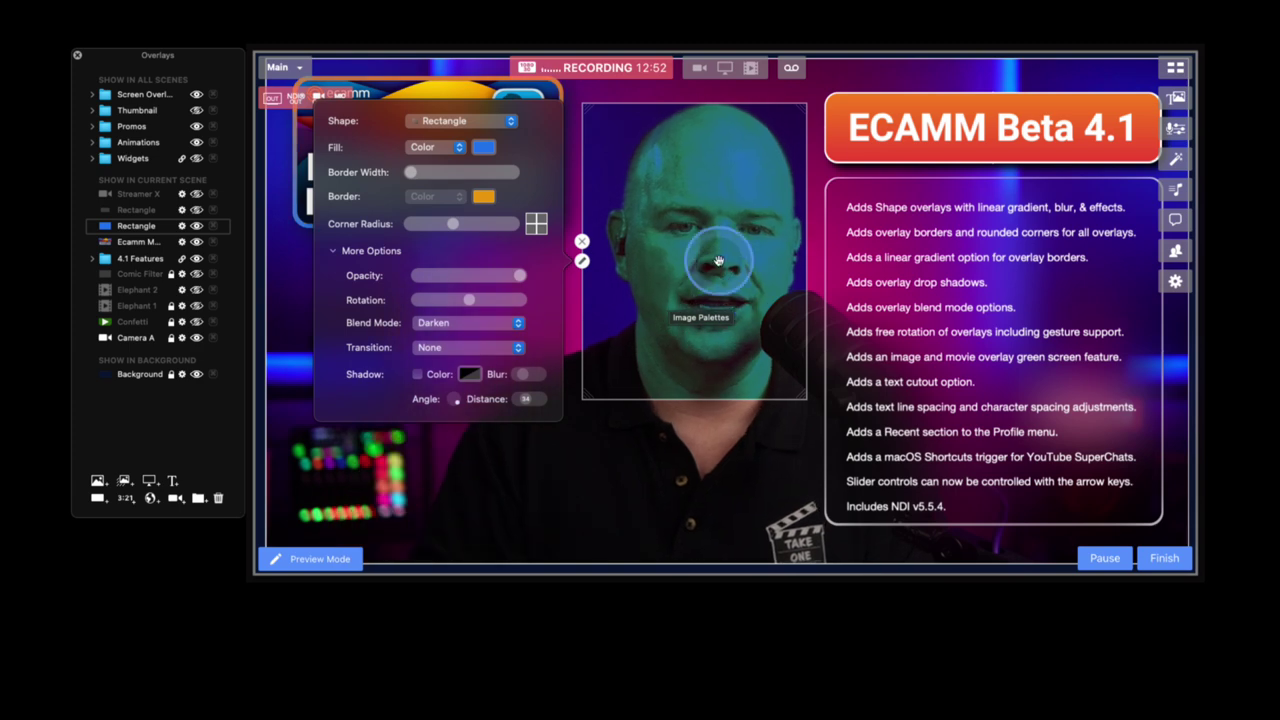
{"action": "left_click_drag", "start_coordinate": [708, 245], "coordinate": [716, 221]}
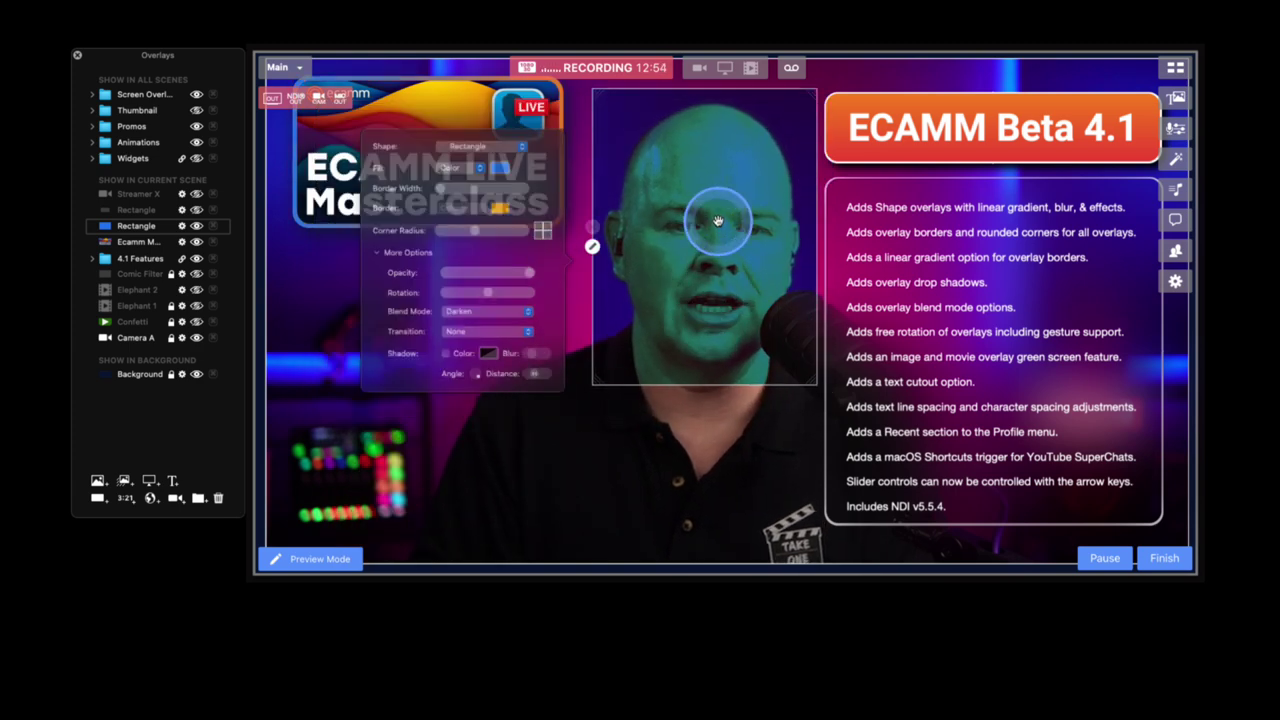
- Try the Multiply, Color Burn and Difference blend modes on the Rectangle overlay
{"action": "left_click", "coordinate": [592, 247]}
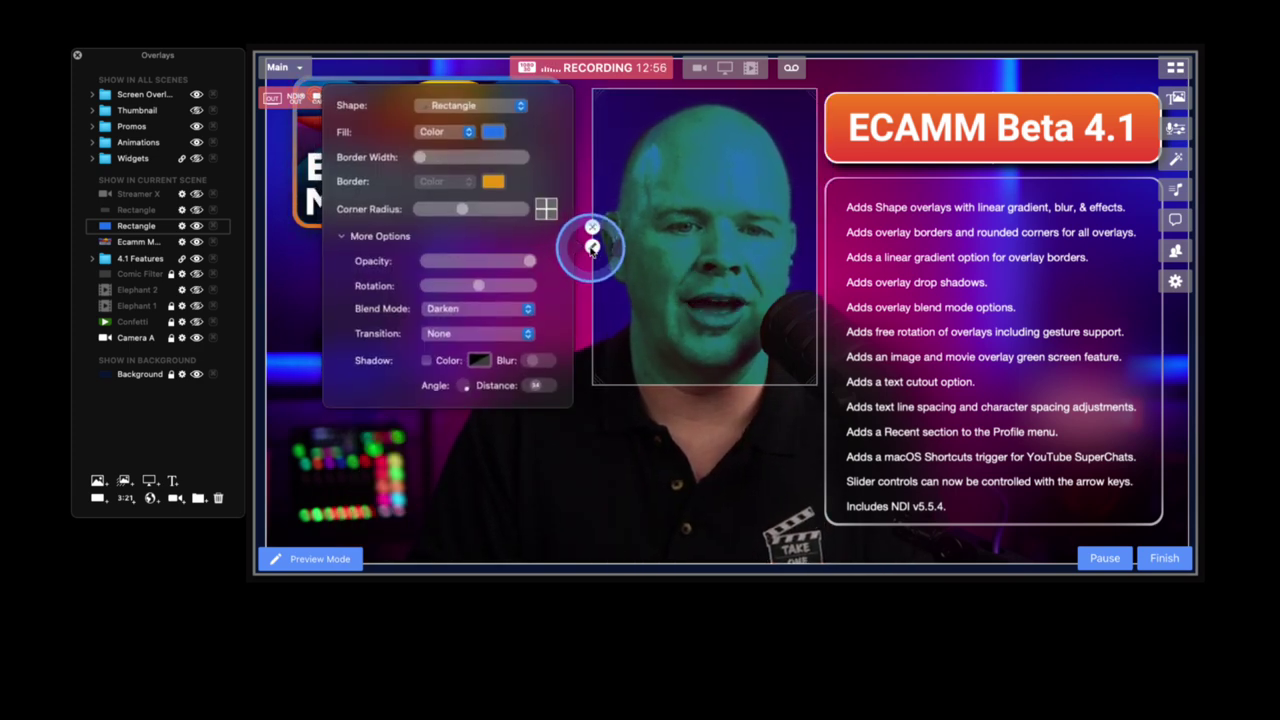
{"action": "left_click", "coordinate": [450, 310]}
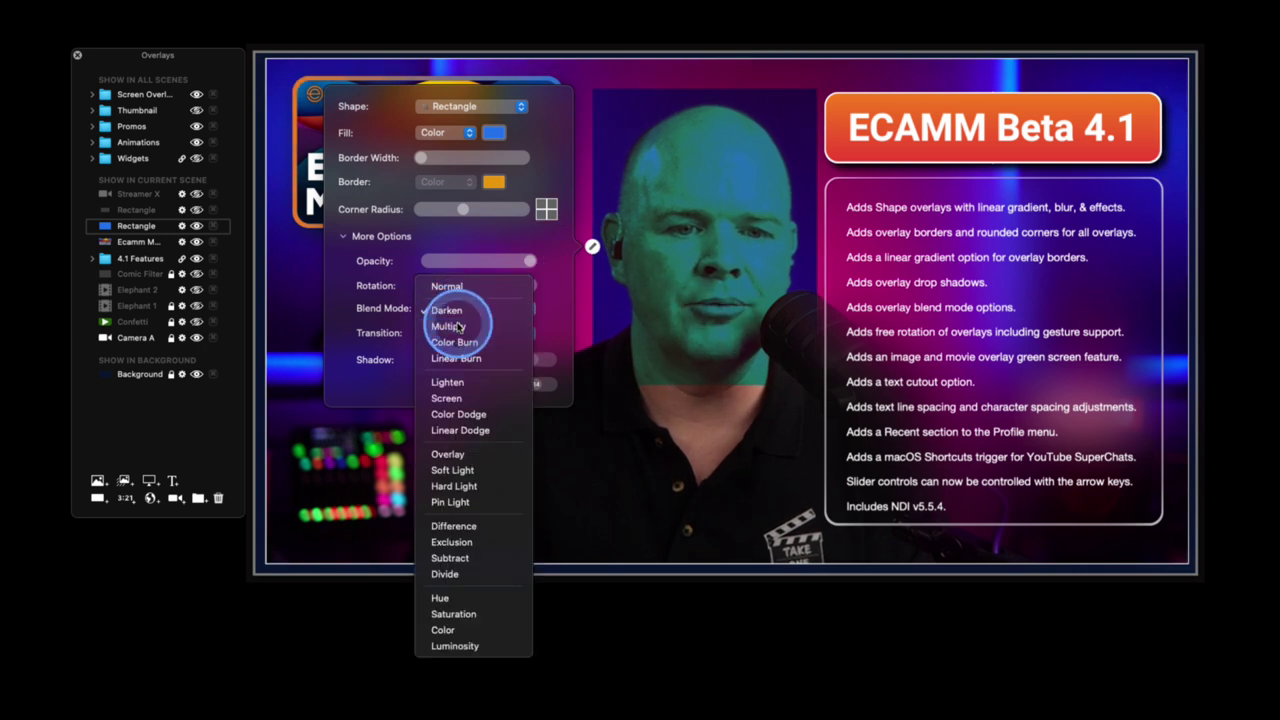
{"action": "left_click", "coordinate": [457, 322]}
{"action": "left_click", "coordinate": [465, 306]}
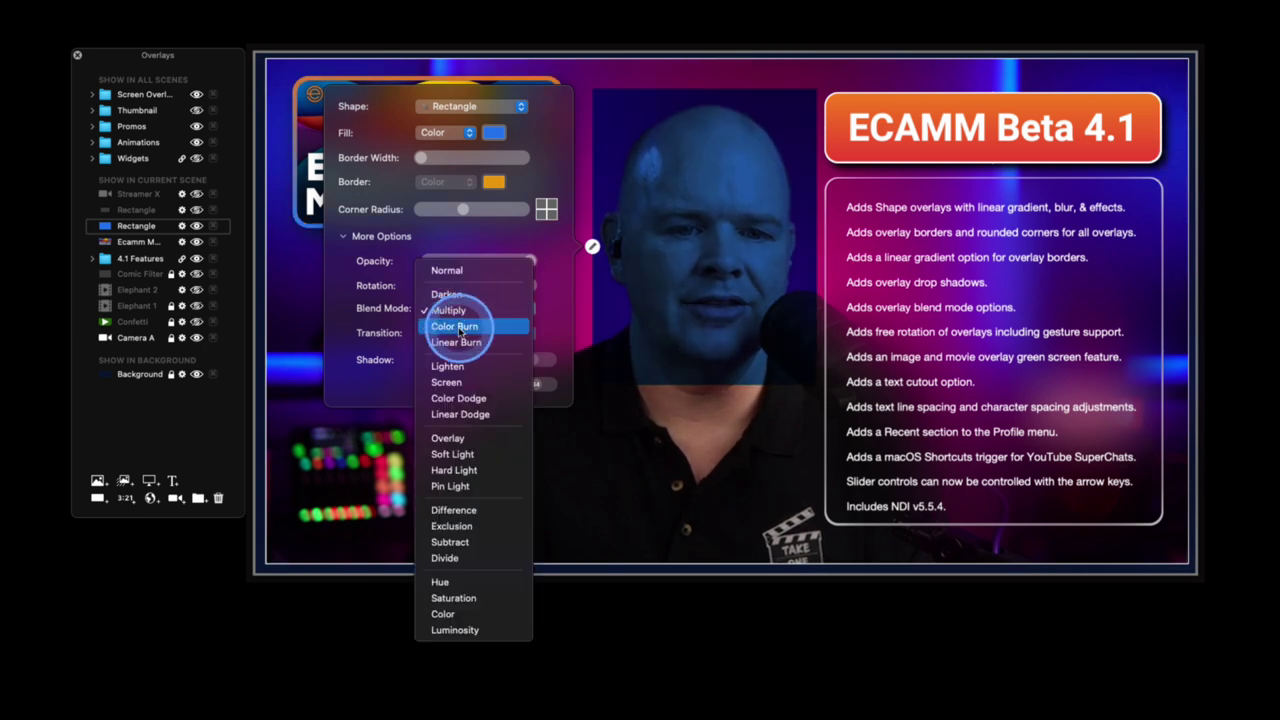
{"action": "left_click", "coordinate": [462, 322]}
{"action": "left_click", "coordinate": [462, 310]}
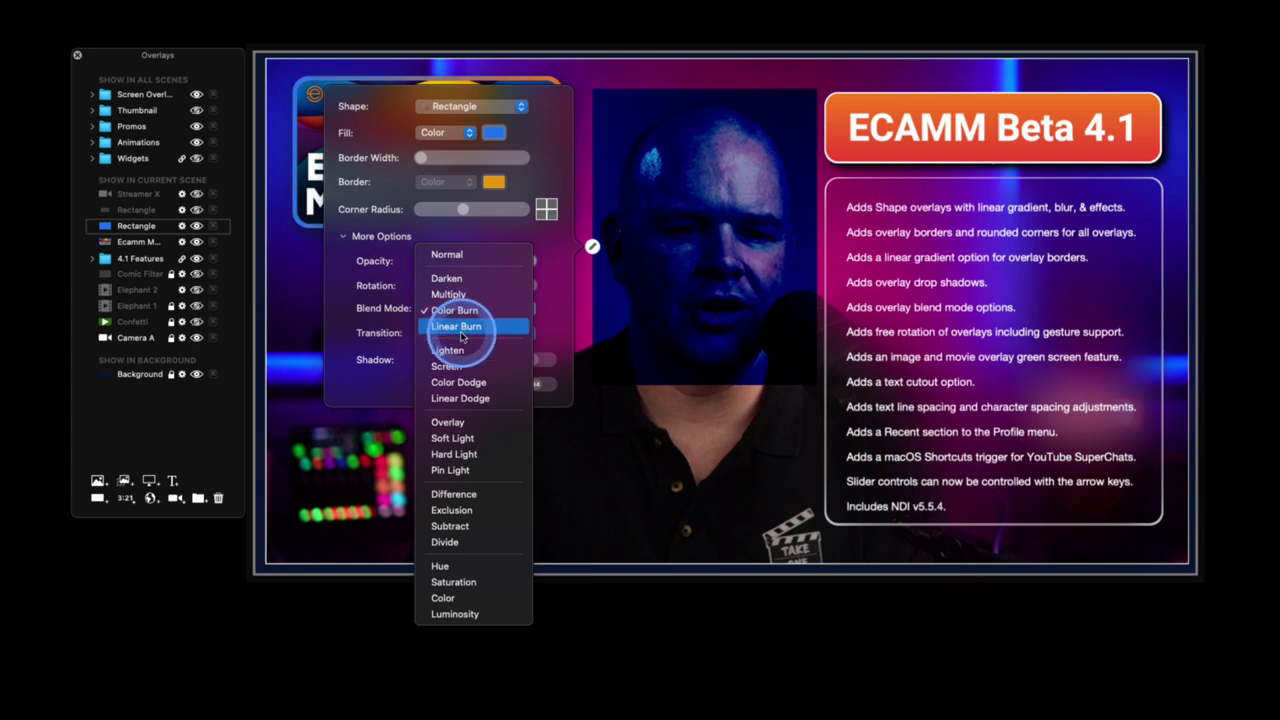
{"action": "left_click", "coordinate": [456, 497]}
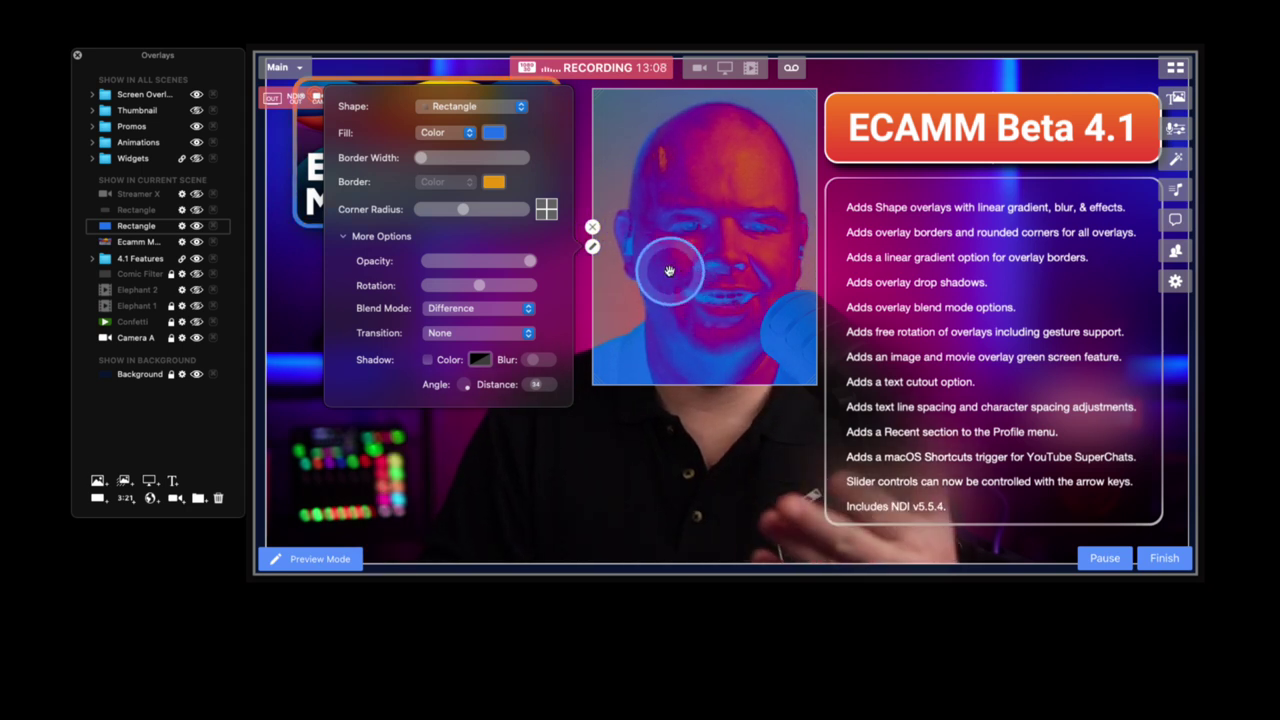
- Try the Luminosity and Color blend modes on the Rectangle overlay and finish with Saturation
{"action": "left_click", "coordinate": [467, 312]}
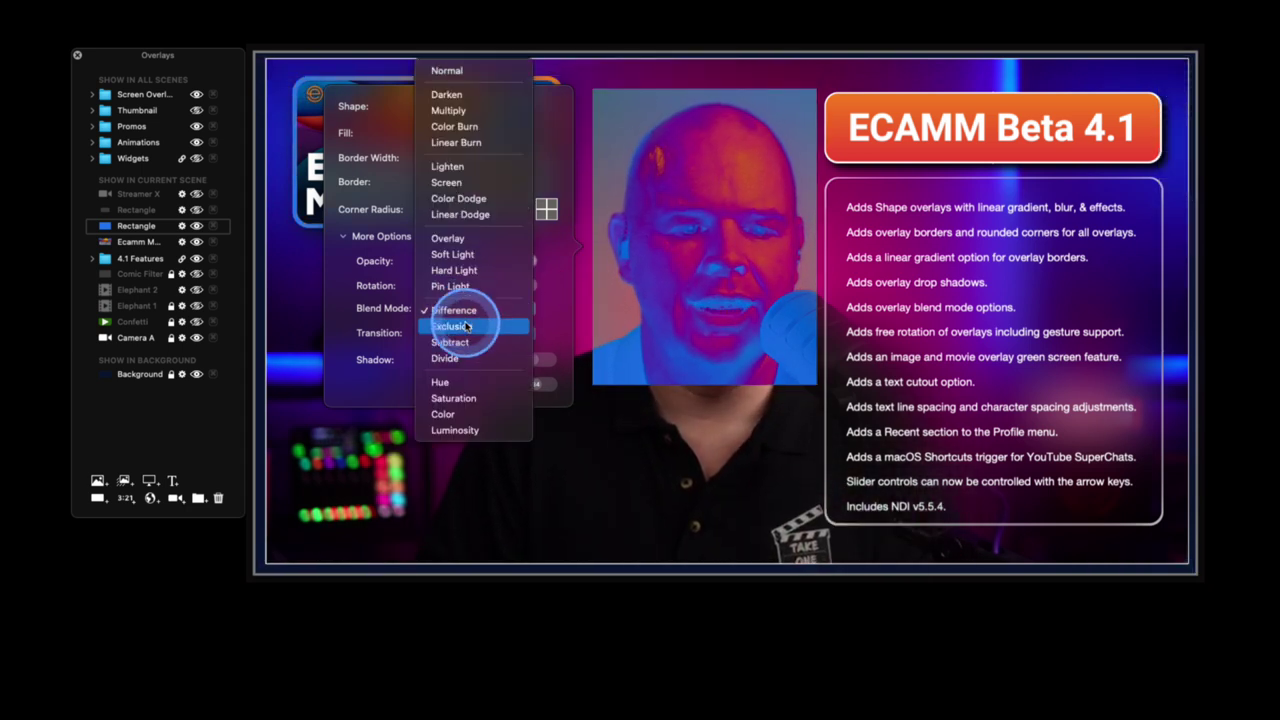
{"action": "left_click", "coordinate": [461, 431]}
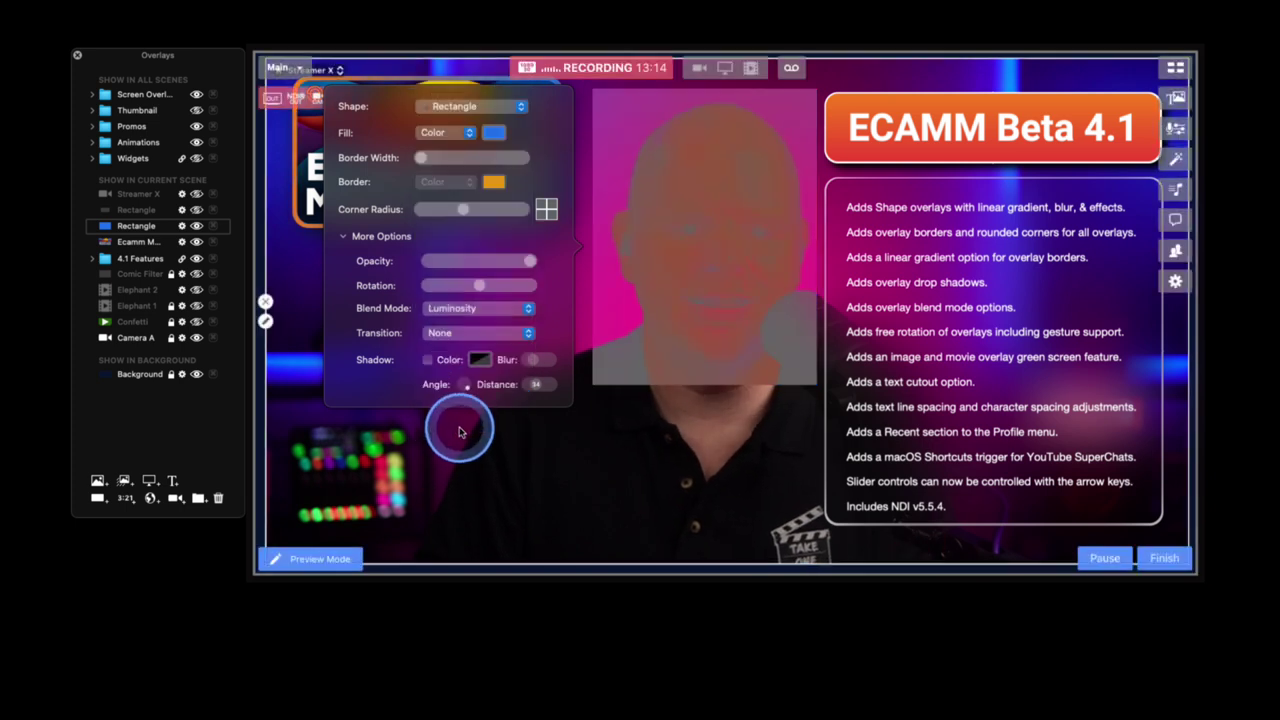
{"action": "left_click", "coordinate": [479, 312]}
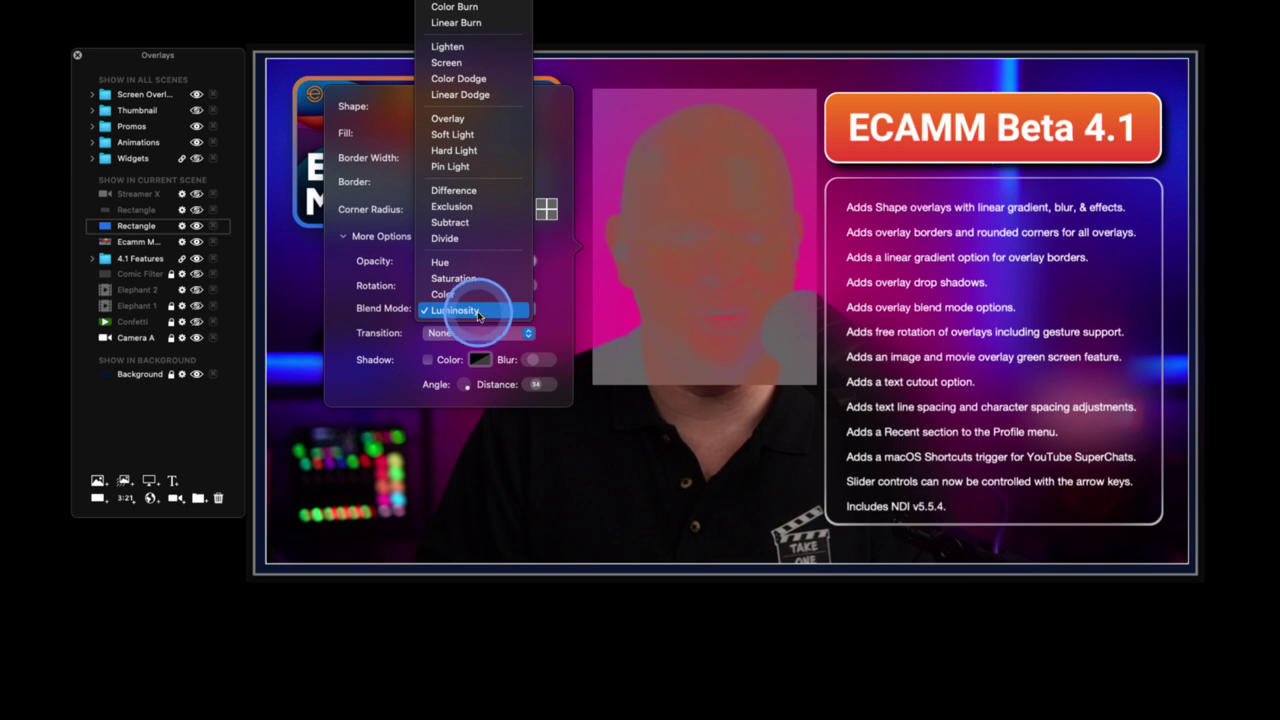
{"action": "left_click", "coordinate": [474, 296]}
{"action": "left_click", "coordinate": [473, 309]}
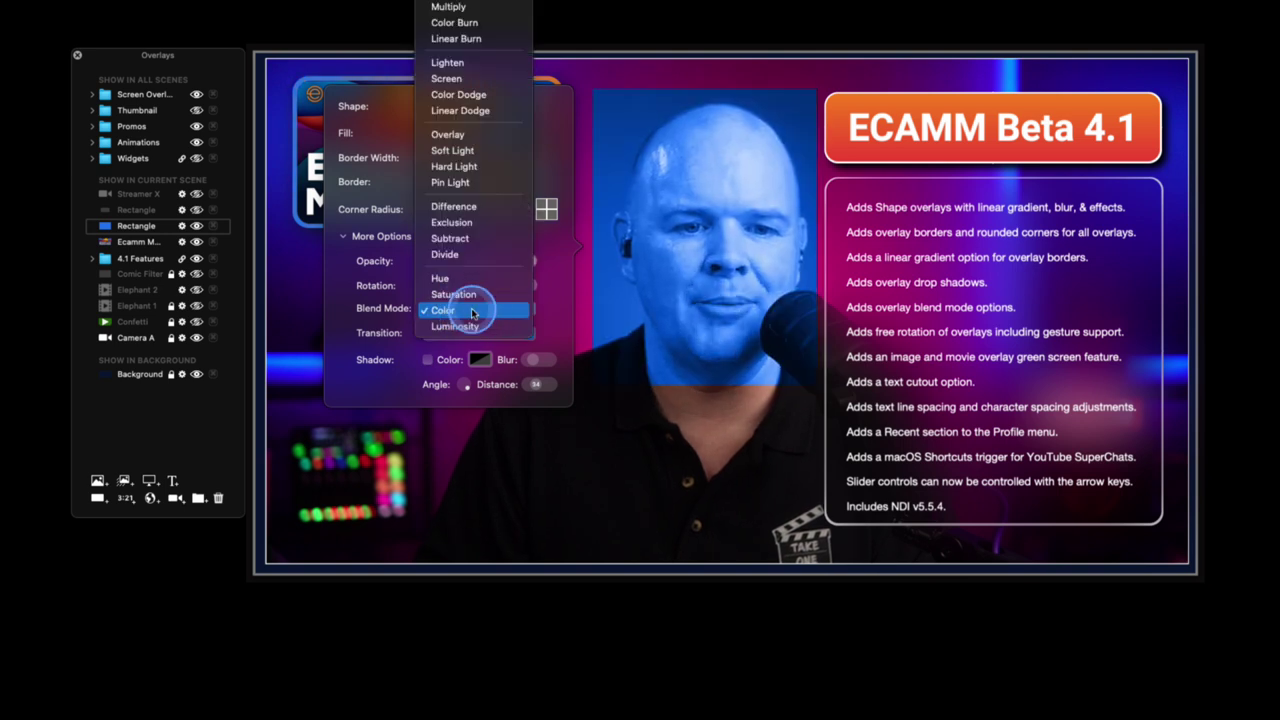
{"action": "left_click", "coordinate": [469, 299]}
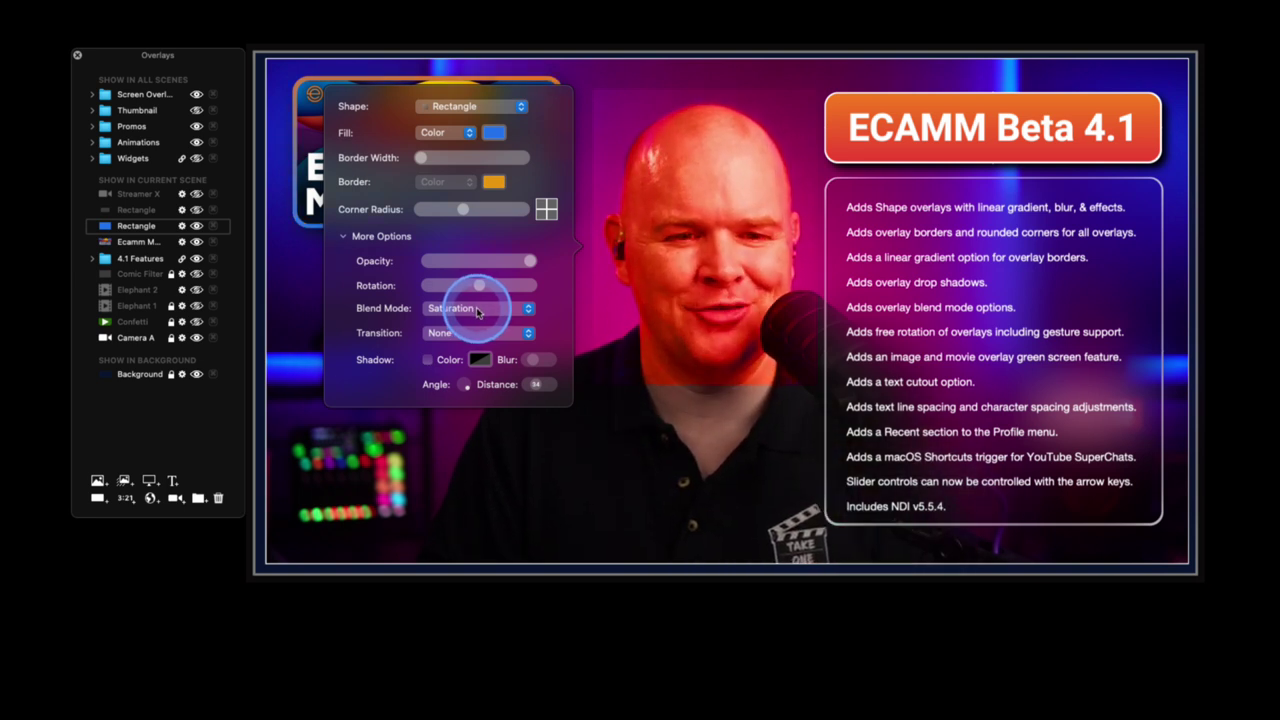
- Leave the Rectangle overlay's blend mode at Saturation and hide the overlay
{"action": "left_click", "coordinate": [477, 309]}
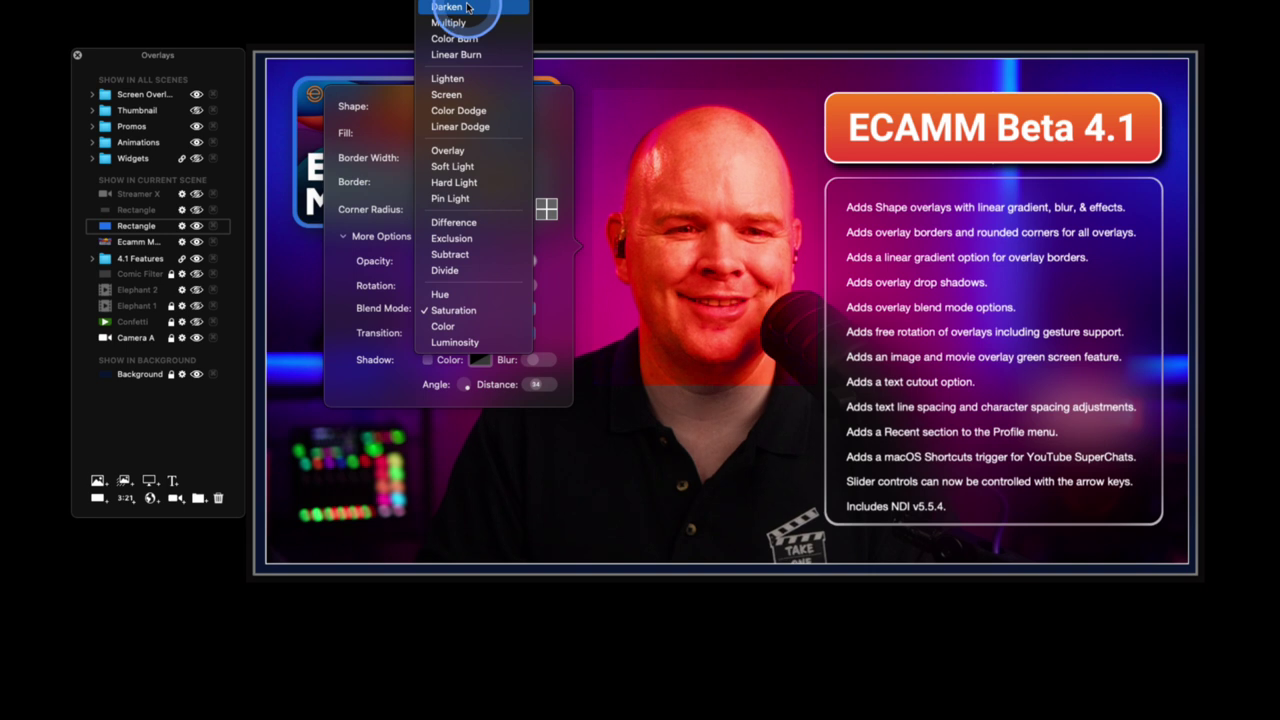
{"action": "left_click", "coordinate": [602, 203]}
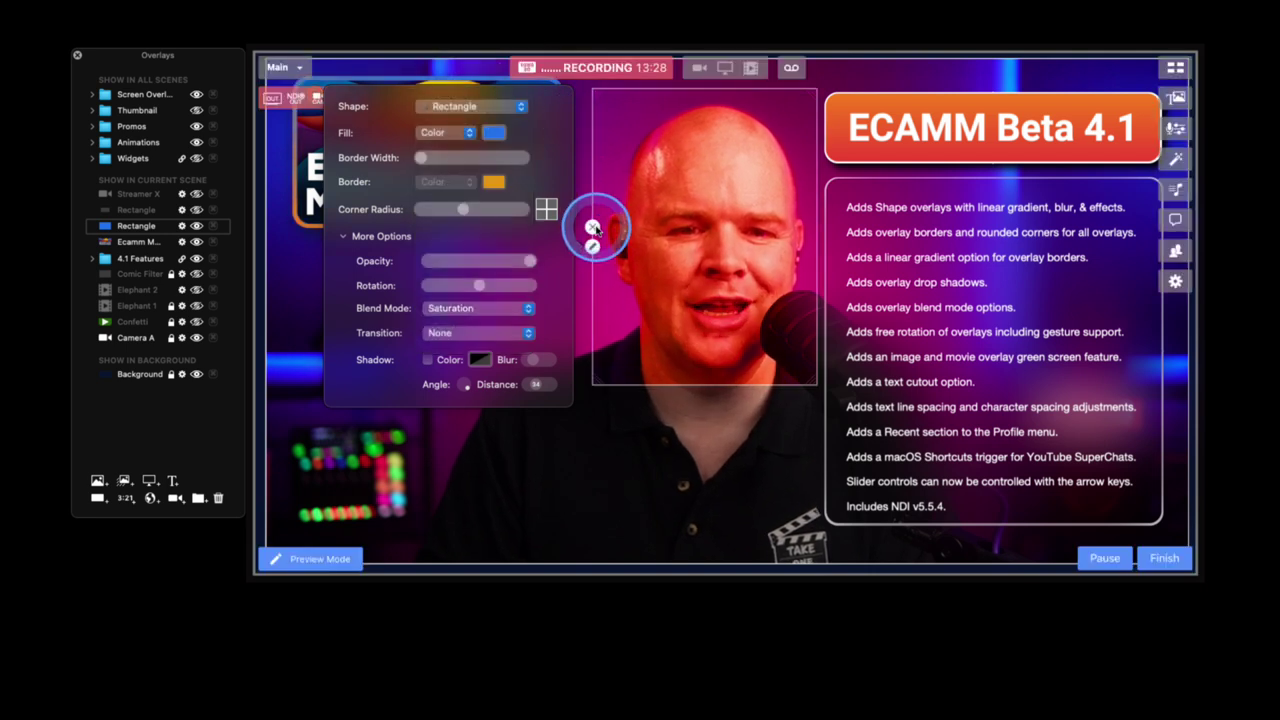
{"action": "left_click", "coordinate": [593, 226]}
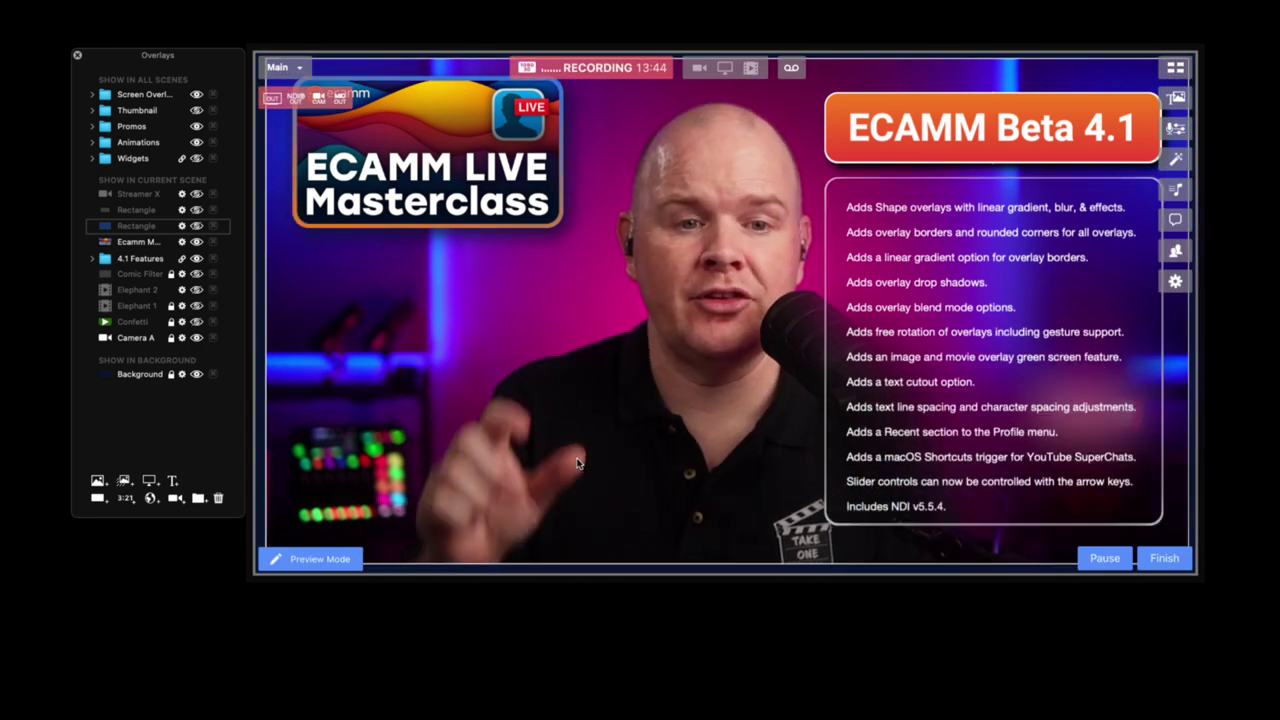
- Move the Masterclass overlay down beside the presenter, tilt it clockwise with Rotation and shift it slightly up and left
{"action": "left_click_drag", "start_coordinate": [390, 184], "coordinate": [410, 312]}
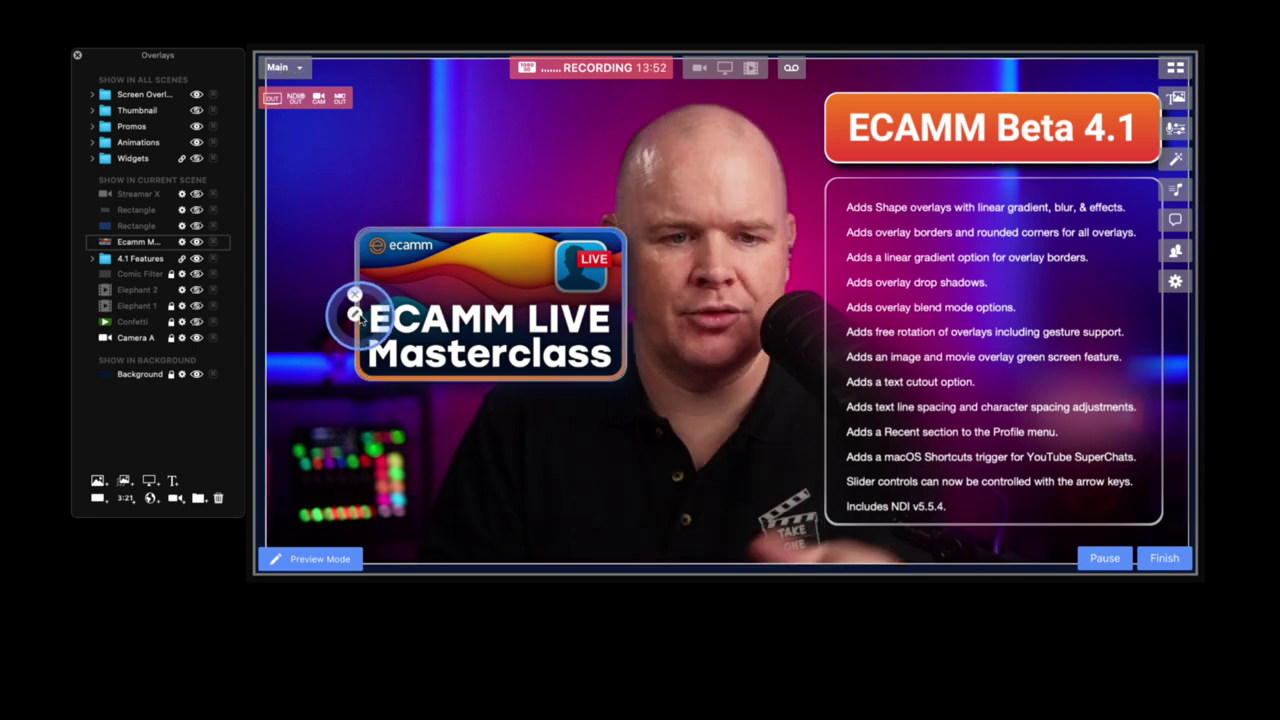
{"action": "left_click", "coordinate": [355, 316]}
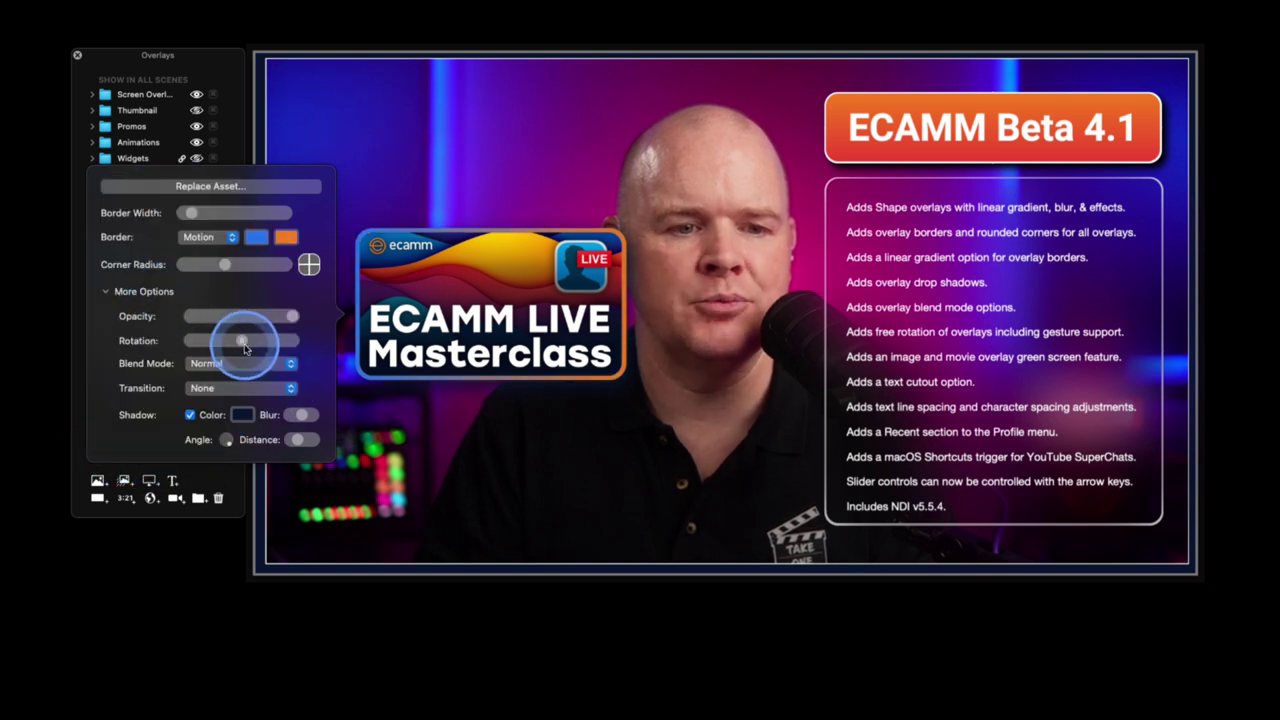
{"action": "left_click_drag", "start_coordinate": [240, 342], "coordinate": [248, 341]}
{"action": "left_click_drag", "start_coordinate": [606, 254], "coordinate": [584, 202]}
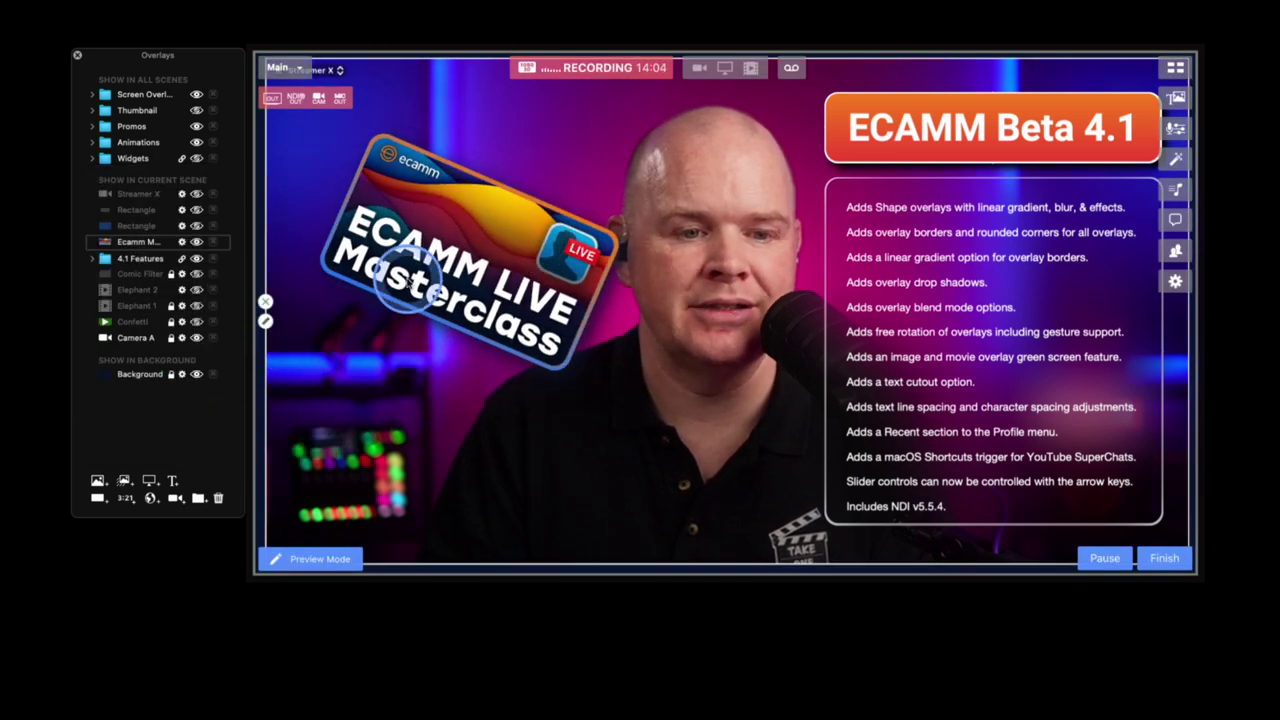
- Rotate the tilted Masterclass overlay back to level
{"action": "left_click", "coordinate": [347, 217]}
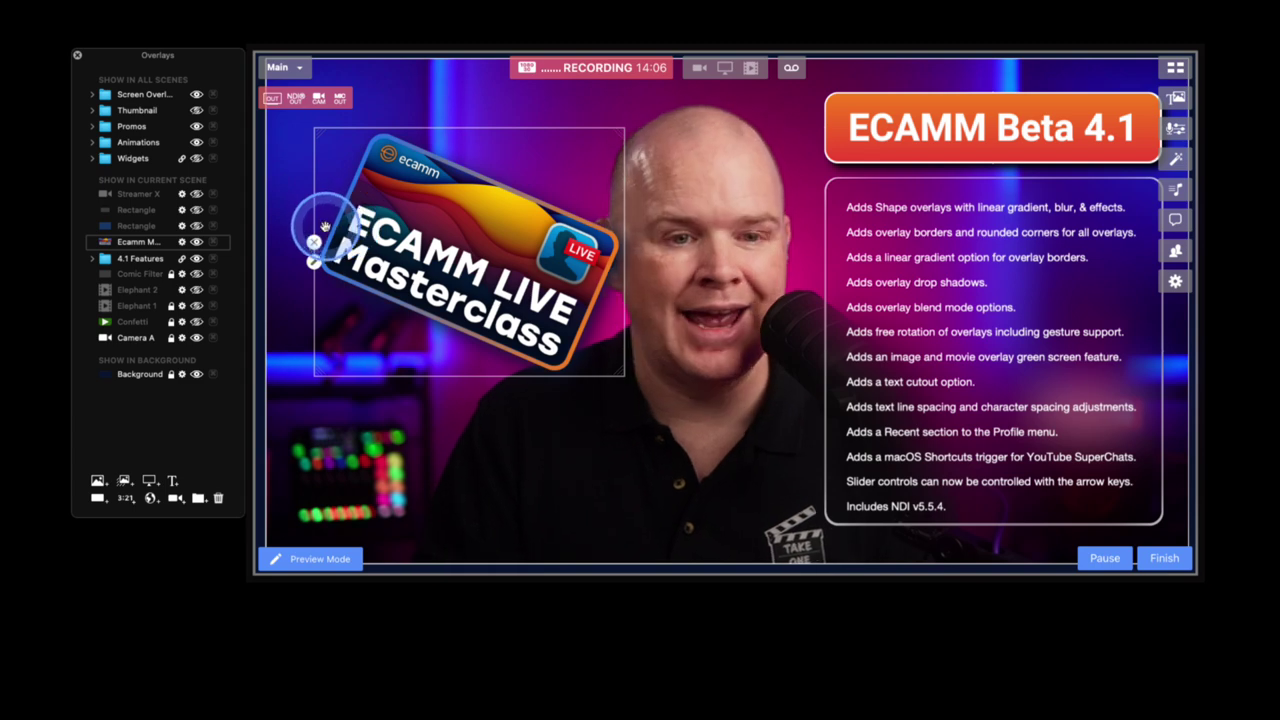
{"action": "left_click", "coordinate": [315, 263]}
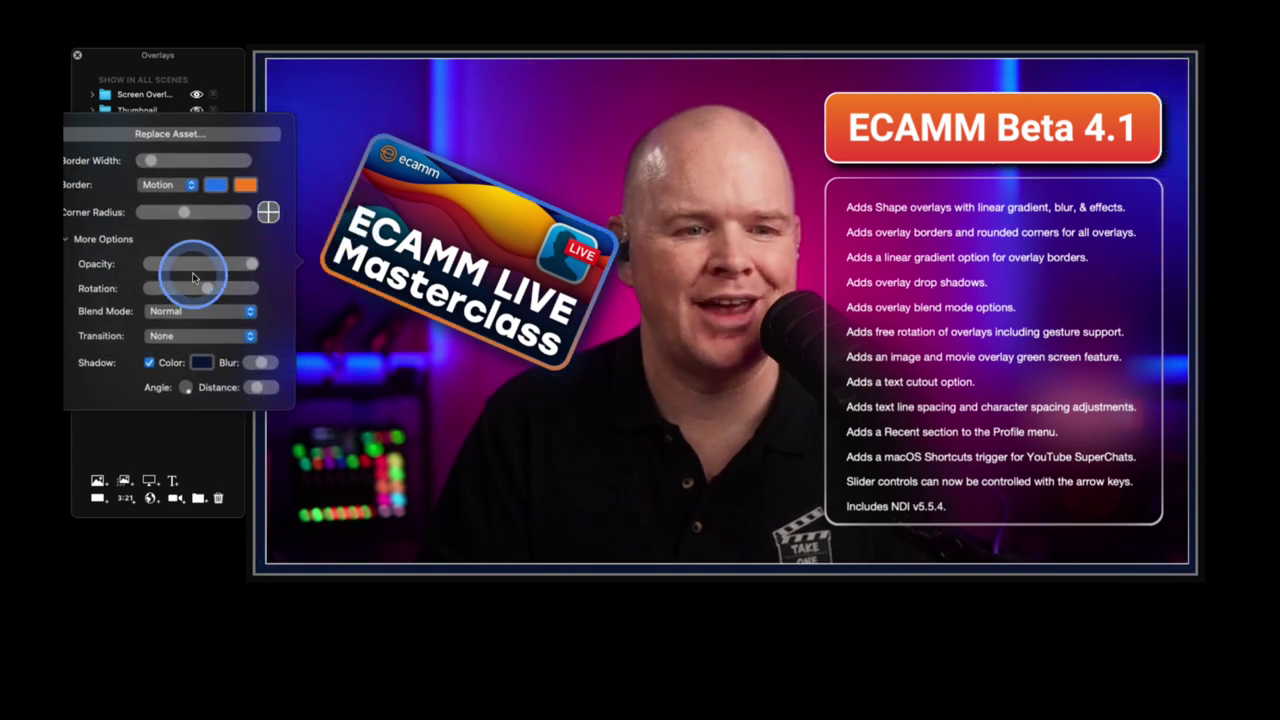
{"action": "left_click_drag", "start_coordinate": [205, 289], "coordinate": [199, 288]}
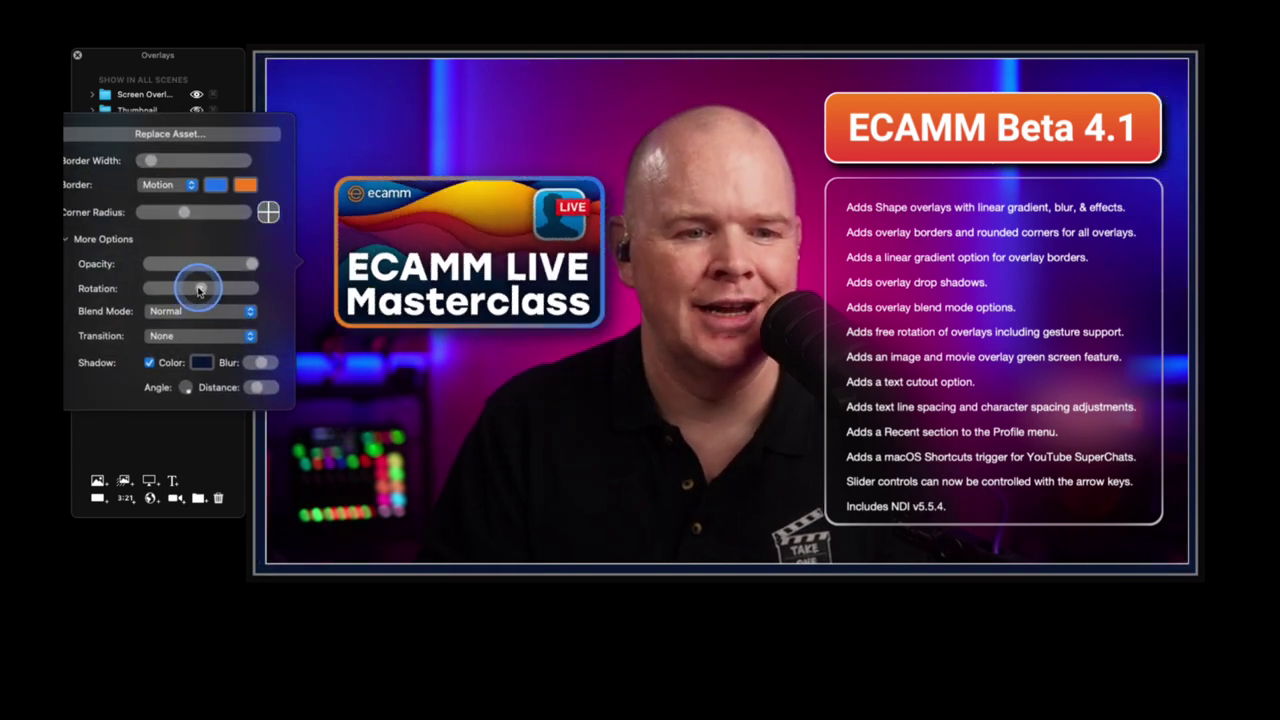
- Tilt the ECAMM Beta 4.1 title overlay counterclockwise and rotate it back to level
{"action": "left_click", "coordinate": [825, 139]}
{"action": "left_click_drag", "start_coordinate": [713, 253], "coordinate": [709, 251]}
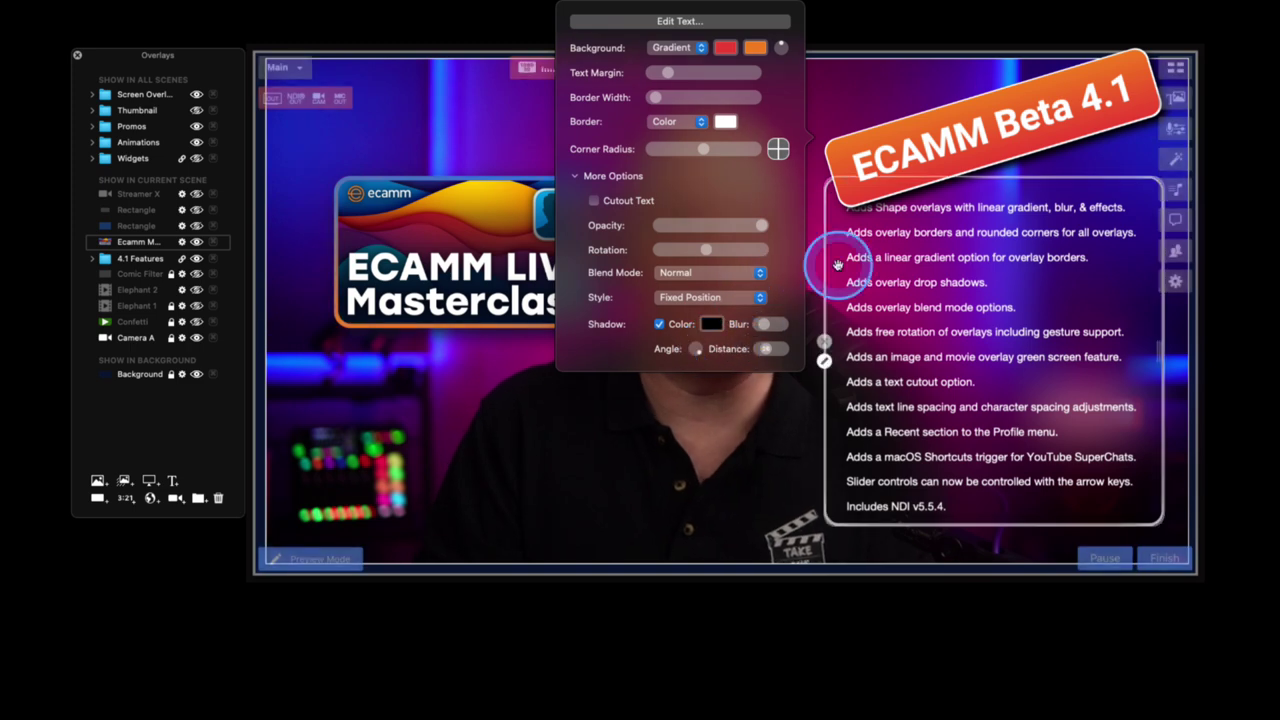
{"action": "left_click", "coordinate": [821, 137]}
{"action": "left_click", "coordinate": [821, 137]}
{"action": "left_click_drag", "start_coordinate": [705, 256], "coordinate": [708, 256]}
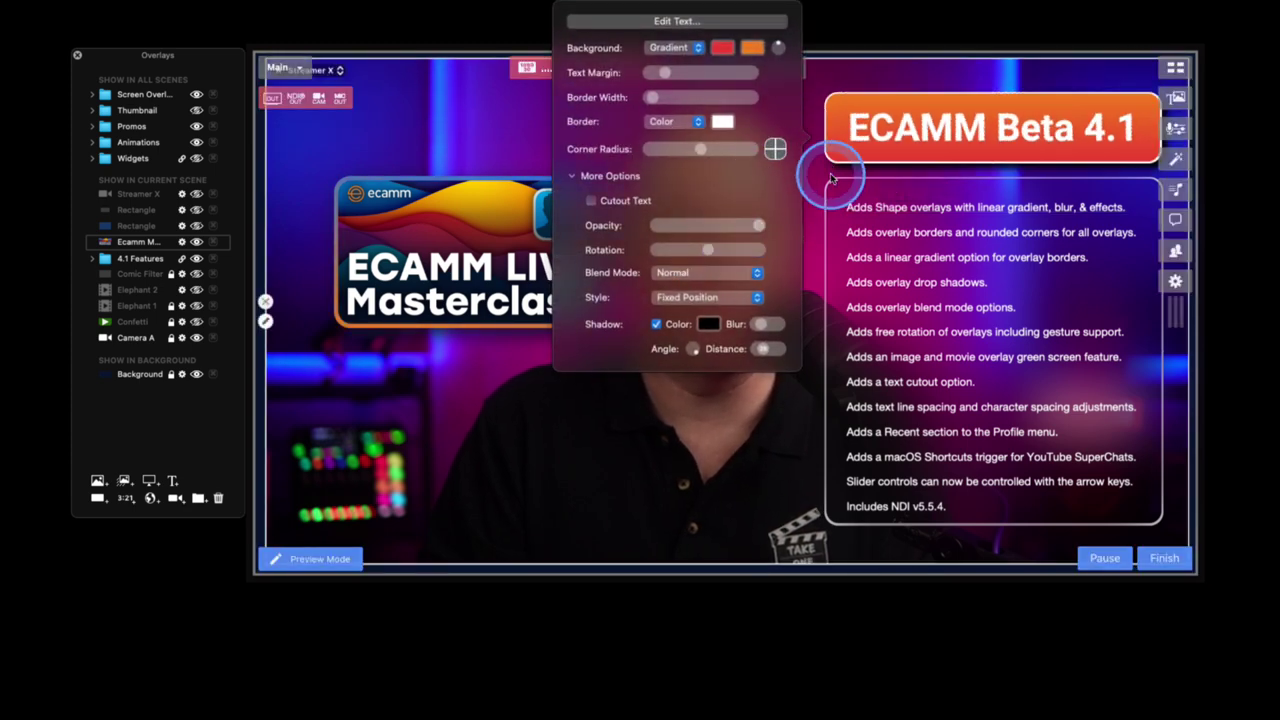
{"action": "left_click", "coordinate": [824, 138]}
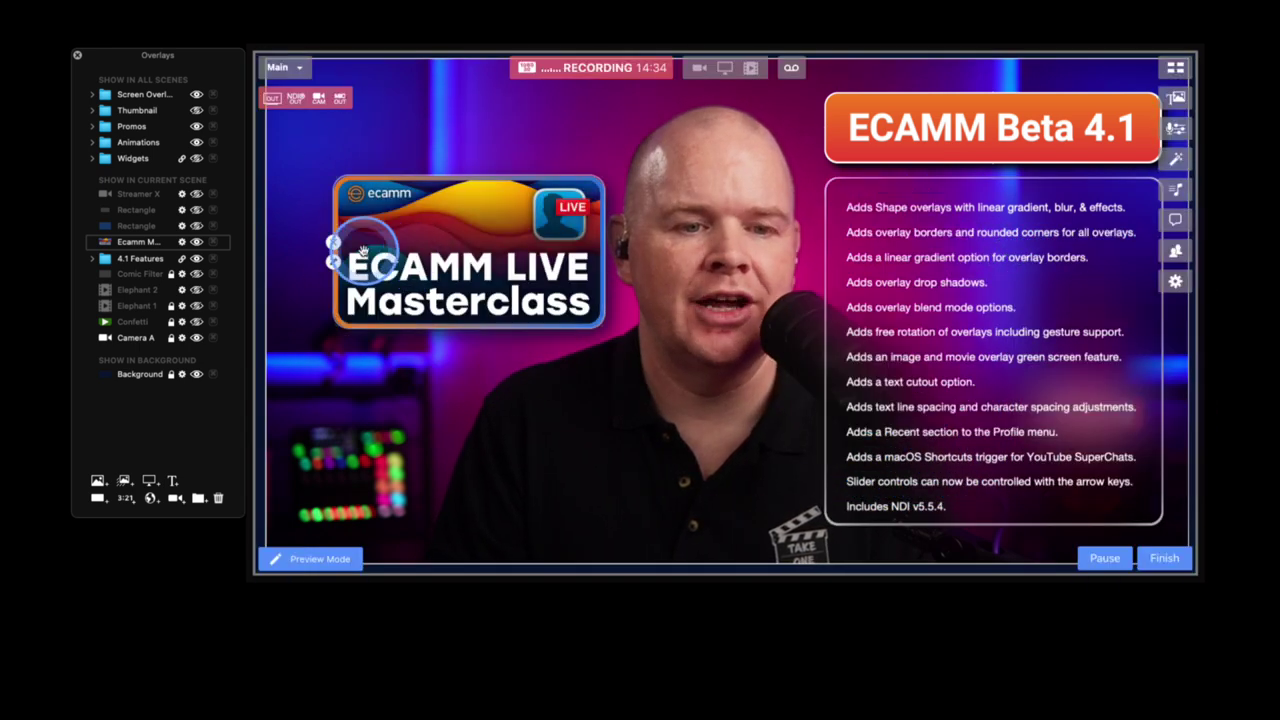
- Hide the Masterclass overlay and show the Elephant 1 overlay
{"action": "left_click", "coordinate": [333, 242]}
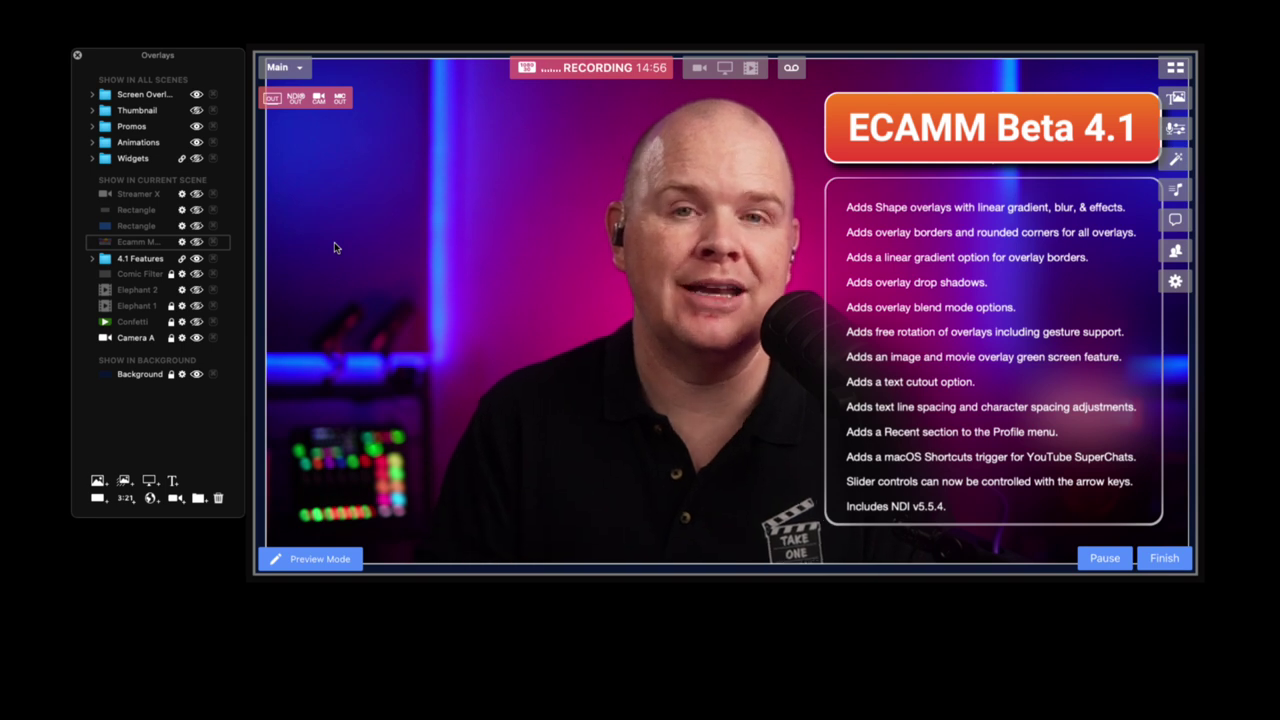
{"action": "left_click", "coordinate": [336, 248]}
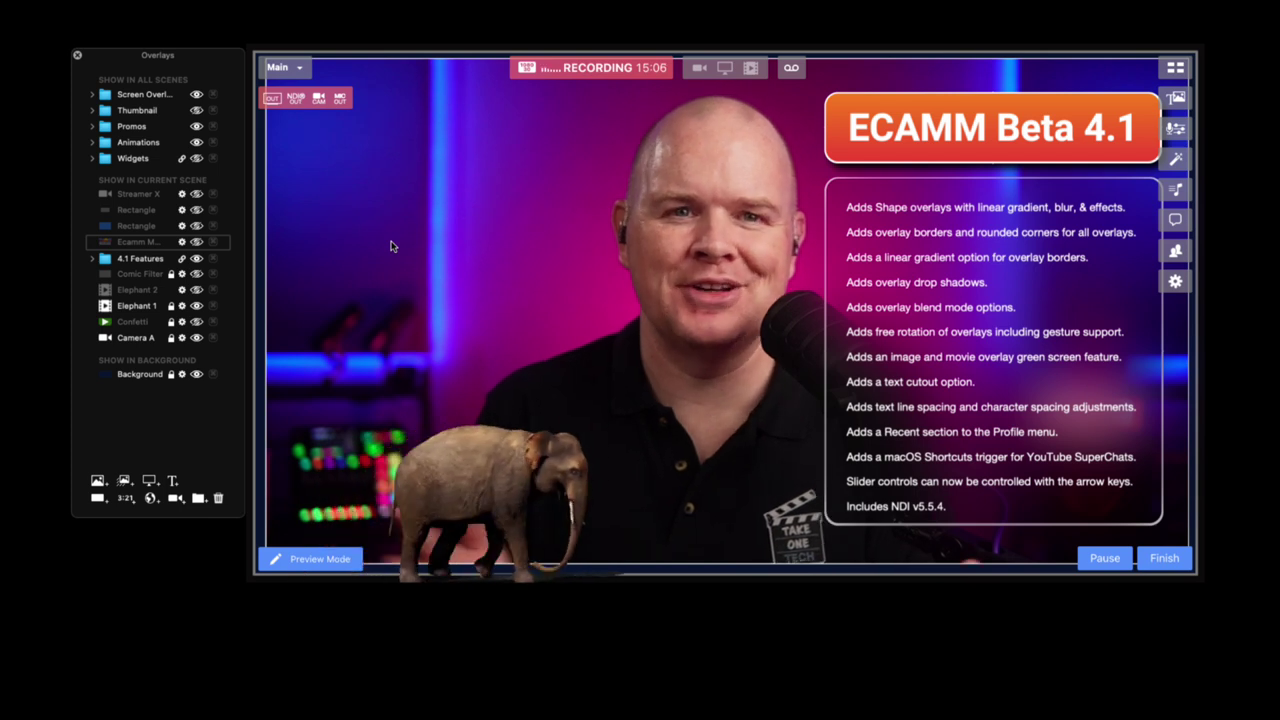
- Hide the Elephant 1 overlay, show the Elephant 2 green screen movie instead and pause its playback
{"action": "left_click", "coordinate": [391, 245]}
{"action": "left_click_drag", "start_coordinate": [391, 245], "coordinate": [263, 409]}
{"action": "left_click", "coordinate": [414, 397]}
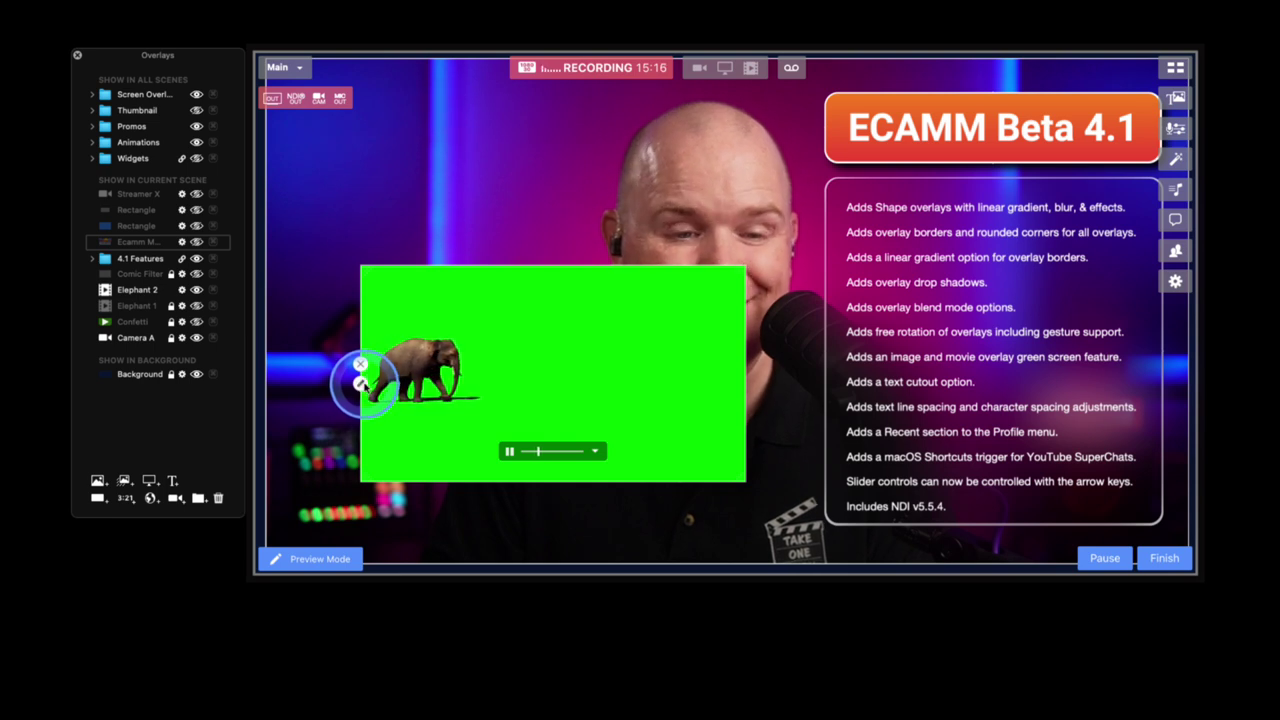
{"action": "left_click", "coordinate": [510, 452]}
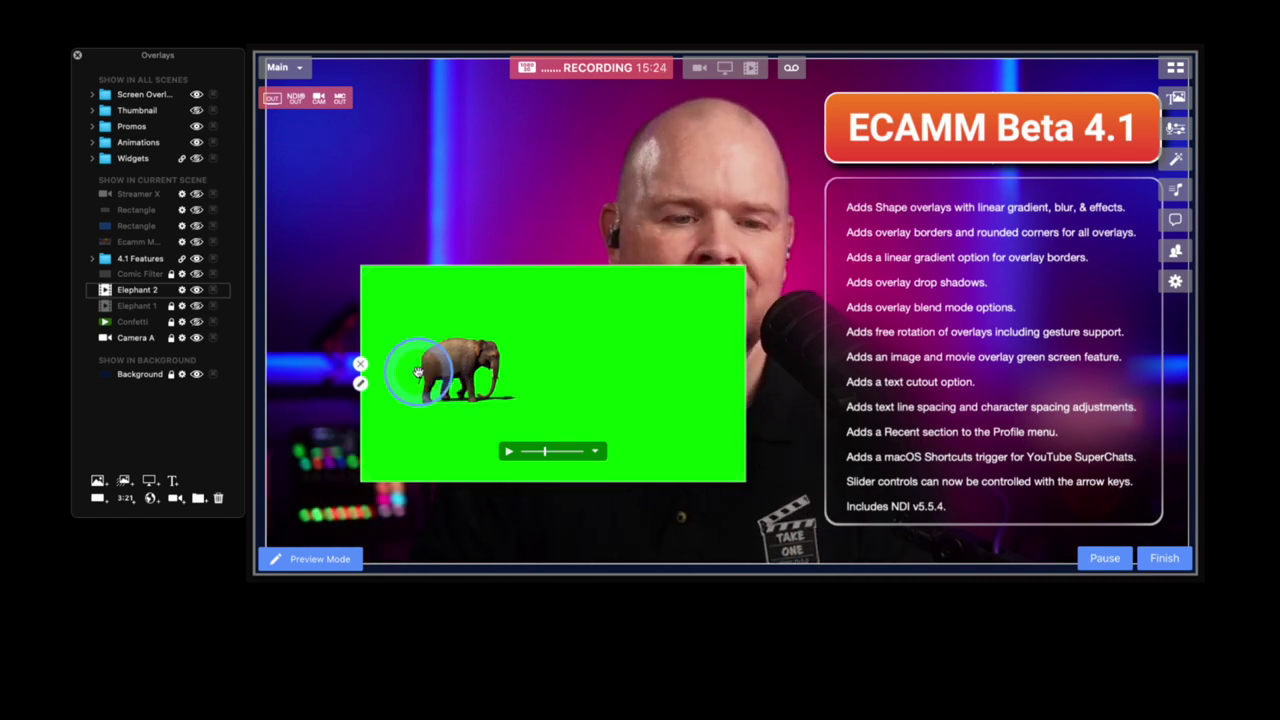
- Set the Elephant 2 overlay's blend mode to Green Screen to remove its green background
{"action": "left_click", "coordinate": [361, 385]}
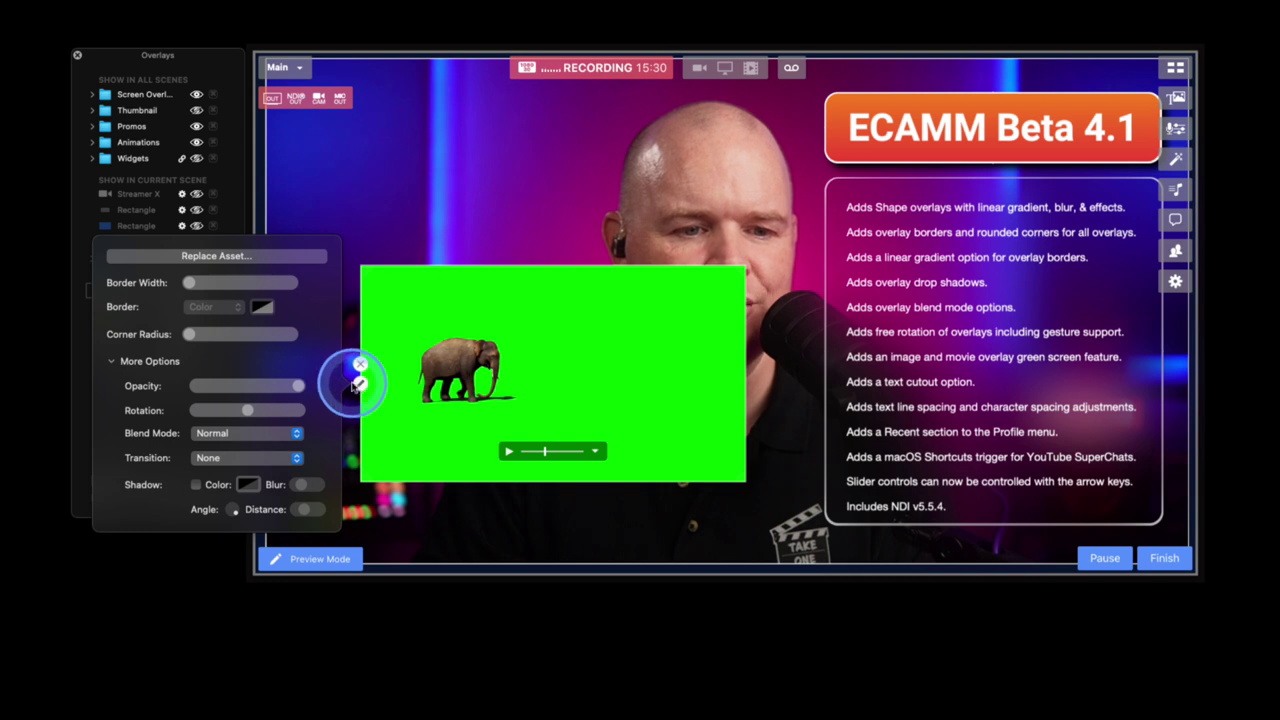
{"action": "left_click", "coordinate": [244, 423]}
{"action": "left_click", "coordinate": [296, 435]}
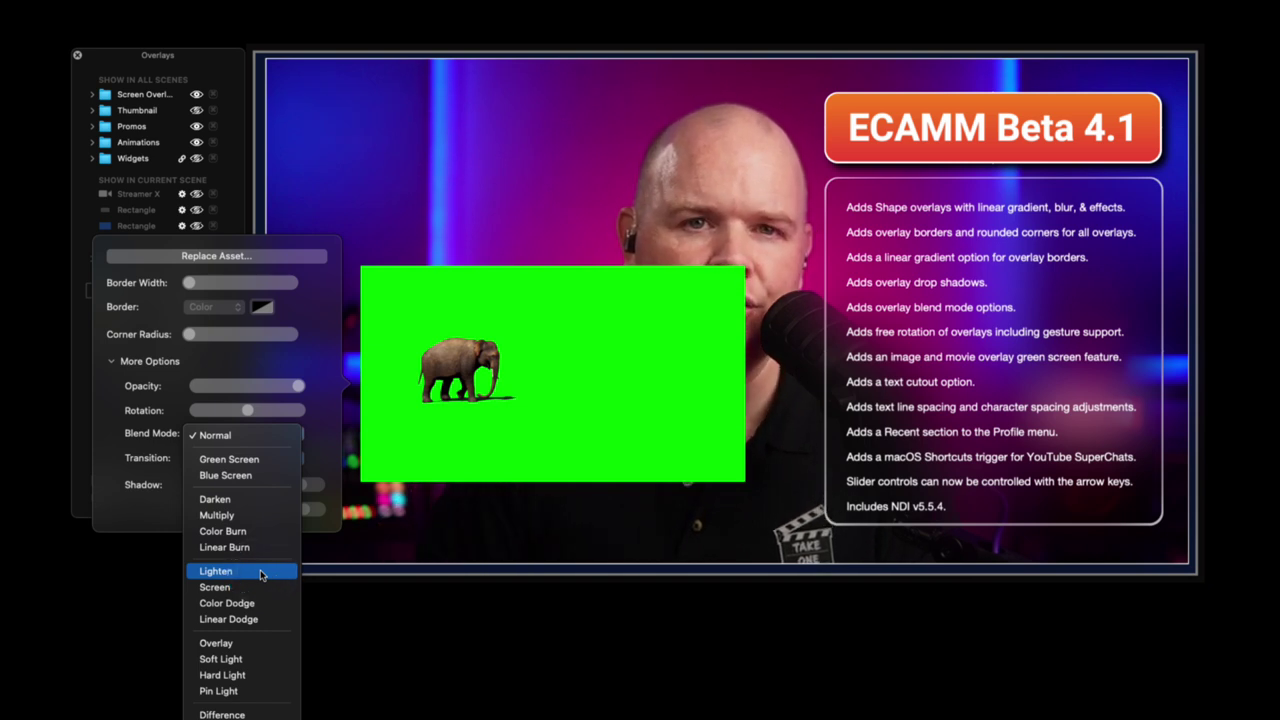
{"action": "left_click_drag", "start_coordinate": [260, 572], "coordinate": [240, 469]}
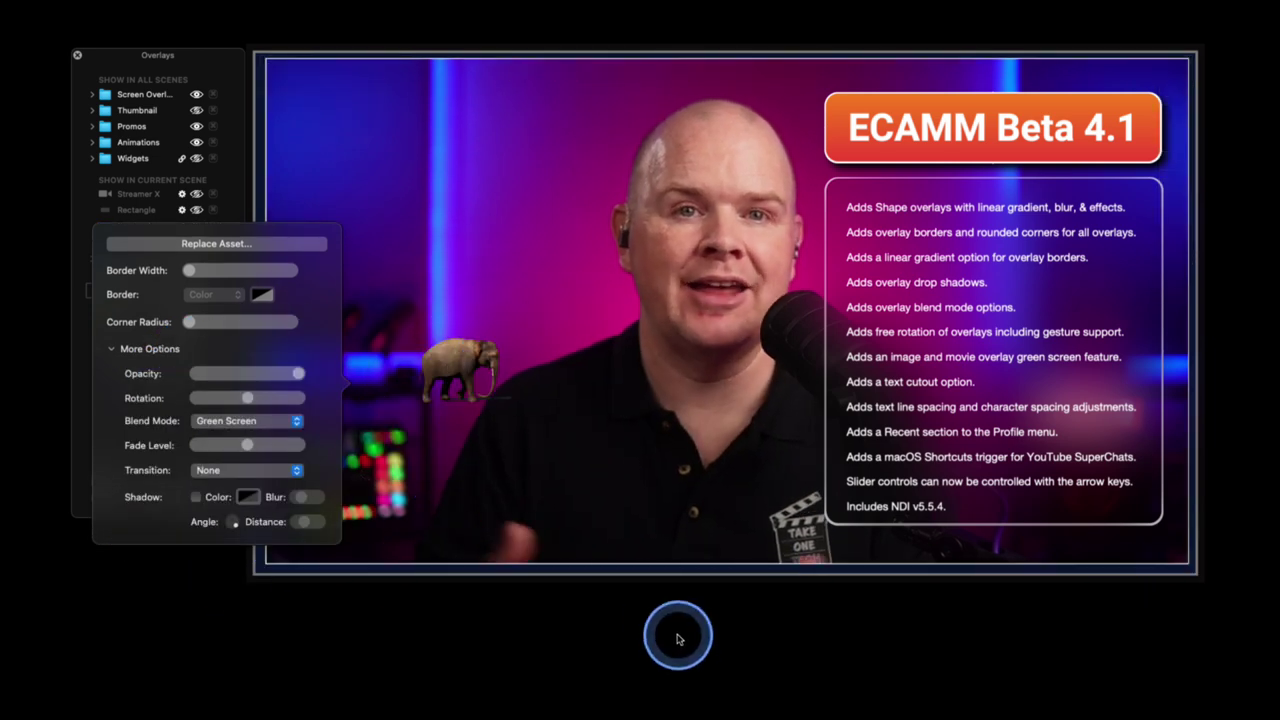
- Hide the Elephant 2 overlay from the scene
{"action": "mouse_move", "coordinate": [486, 349]}
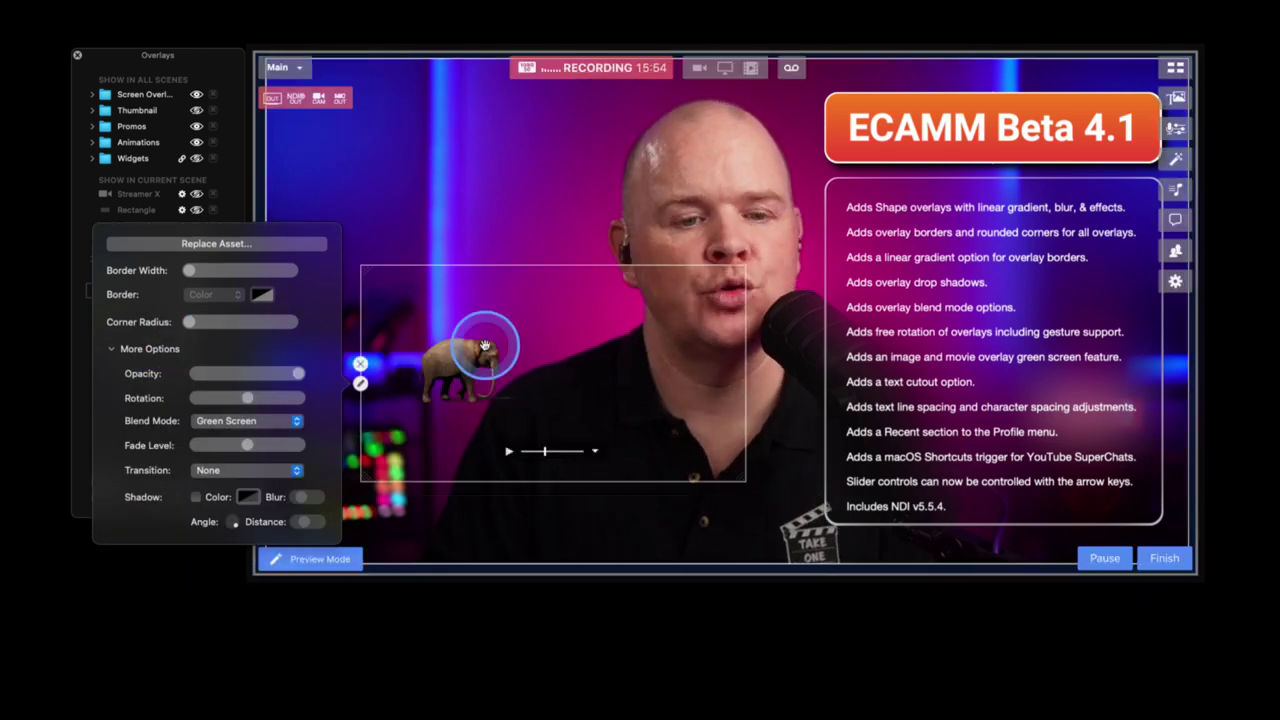
{"action": "left_click", "coordinate": [361, 364]}
{"action": "left_click", "coordinate": [361, 364]}
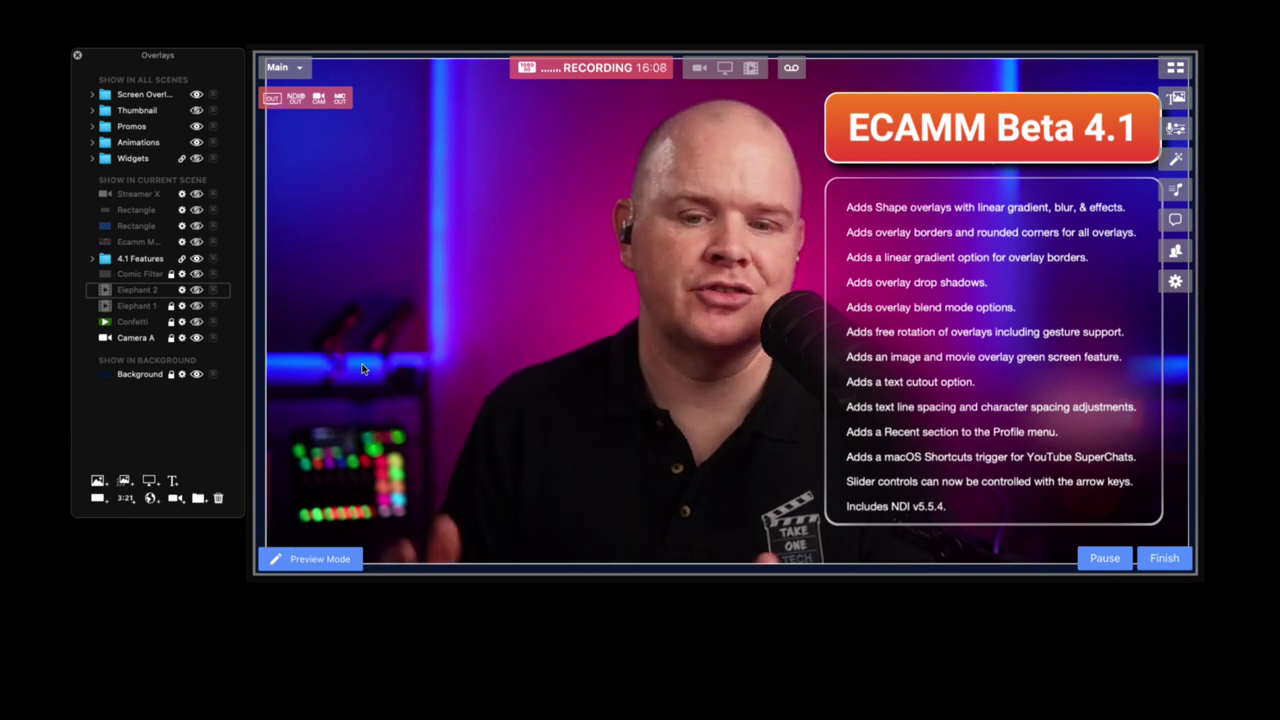
{"action": "left_click", "coordinate": [386, 363]}
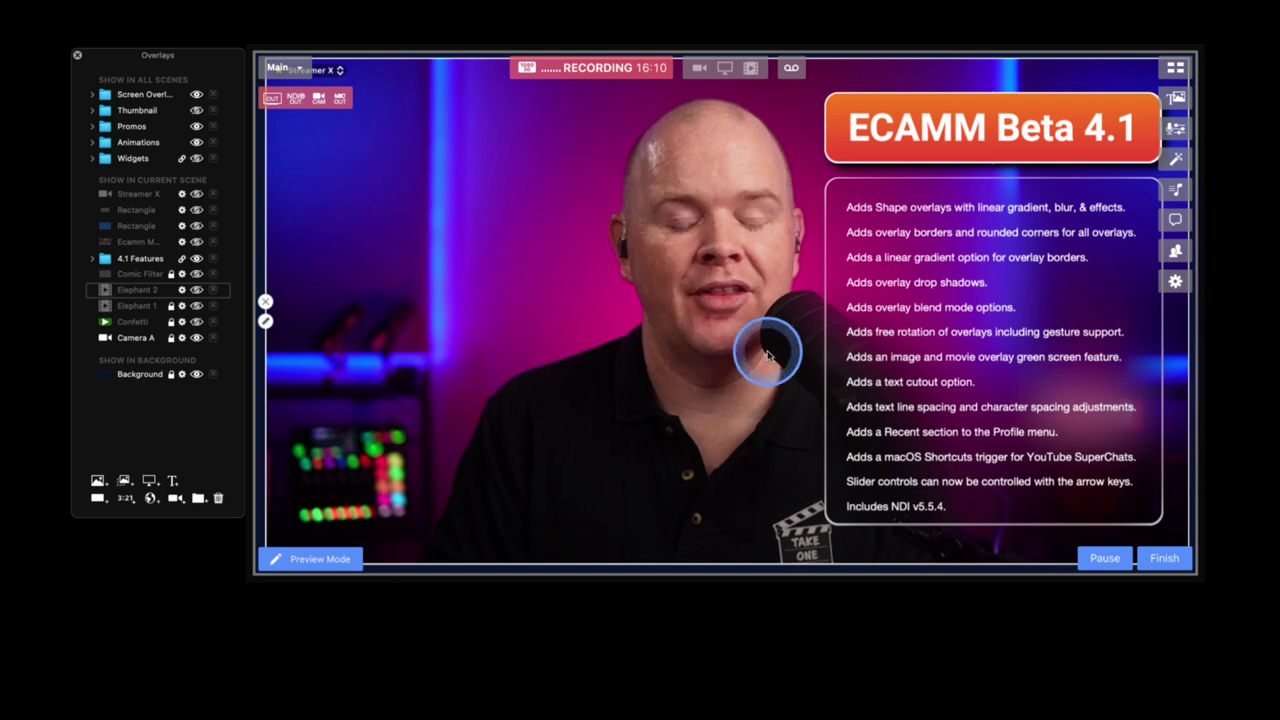
{"action": "left_click_drag", "start_coordinate": [760, 350], "coordinate": [883, 357]}
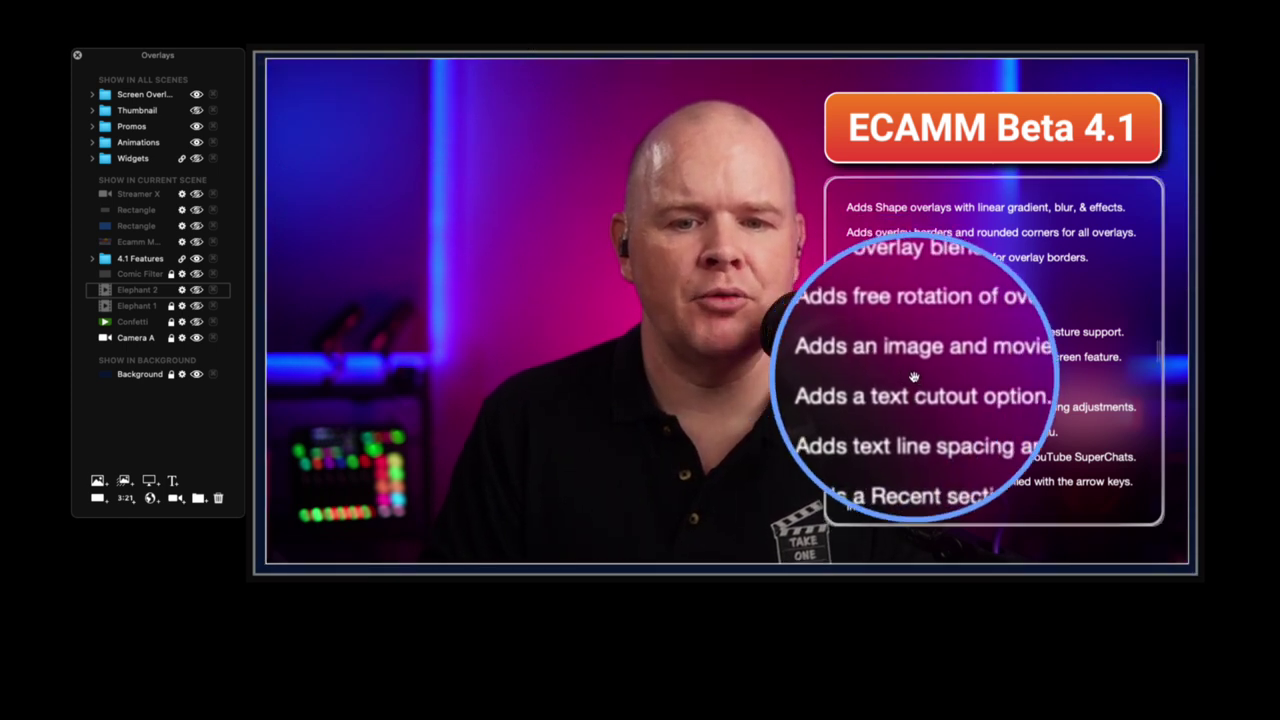
{"action": "mouse_move", "coordinate": [920, 388]}
{"action": "left_mouse_down"}
{"action": "mouse_move", "coordinate": [928, 400]}
{"action": "mouse_move", "coordinate": [843, 350]}
{"action": "left_mouse_up"}
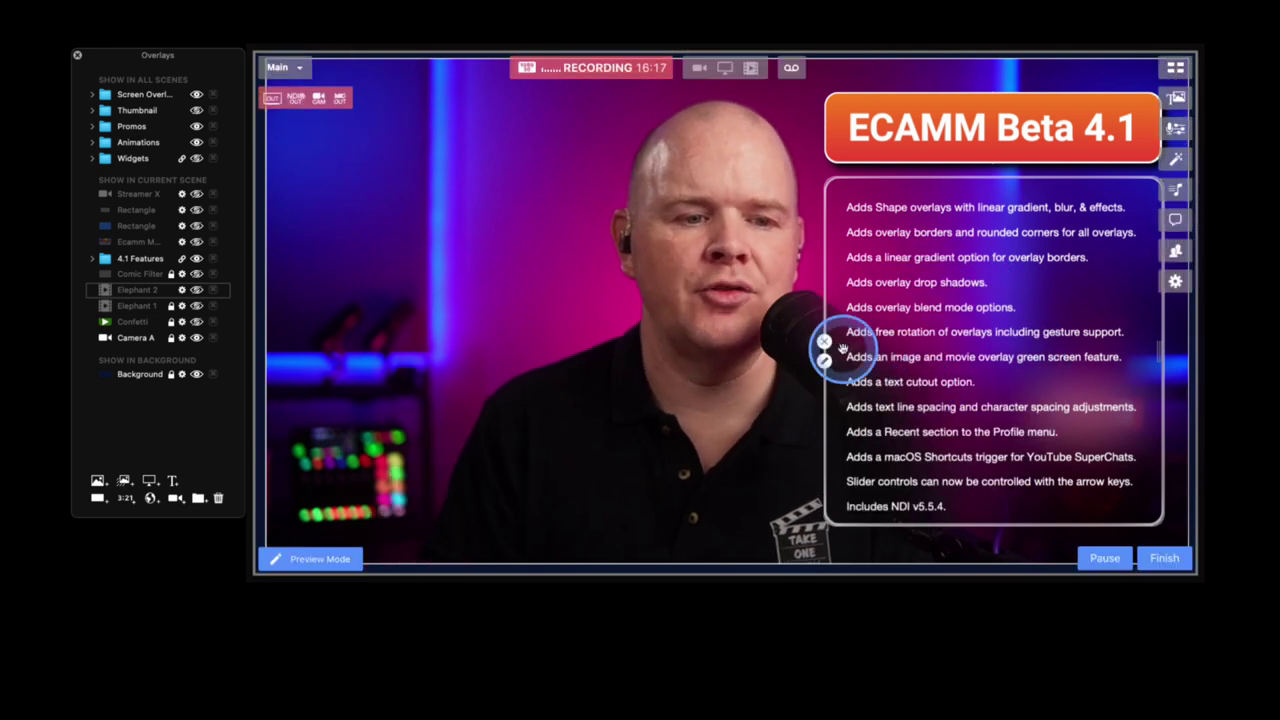
{"action": "left_click", "coordinate": [172, 481]}
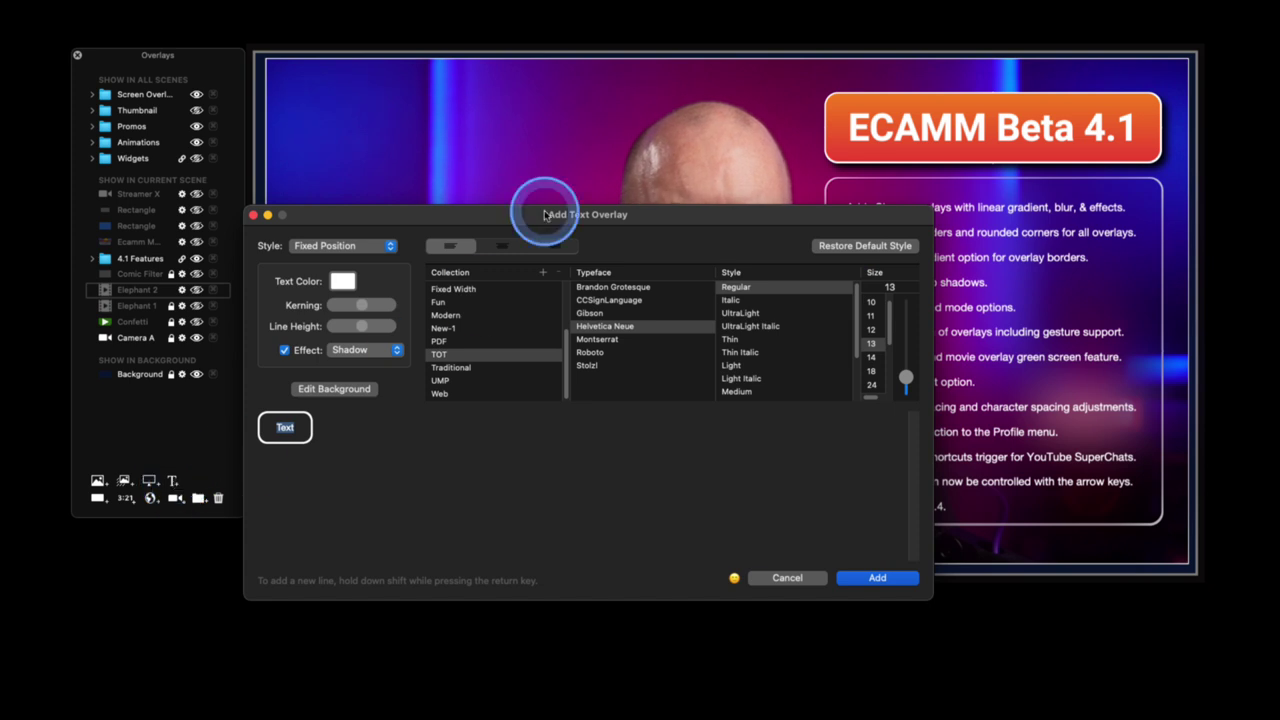
{"action": "left_click_drag", "start_coordinate": [486, 217], "coordinate": [603, 332]}
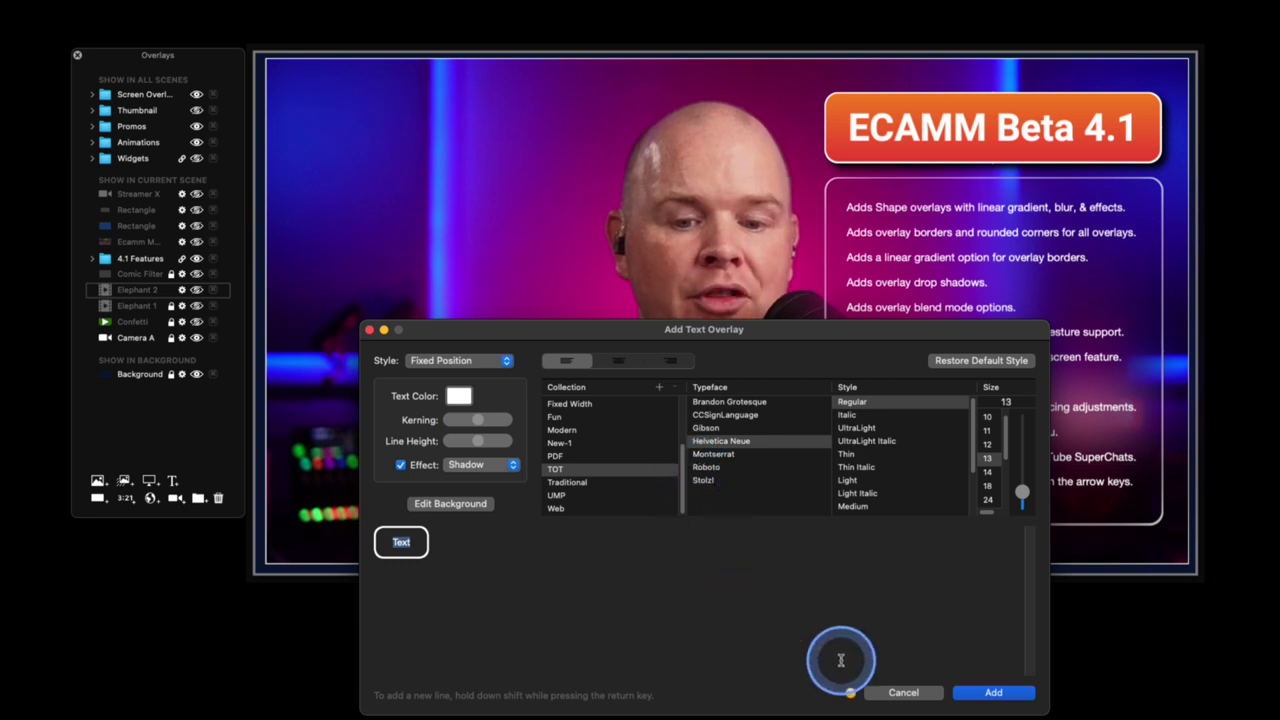
{"action": "left_click", "coordinate": [890, 694]}
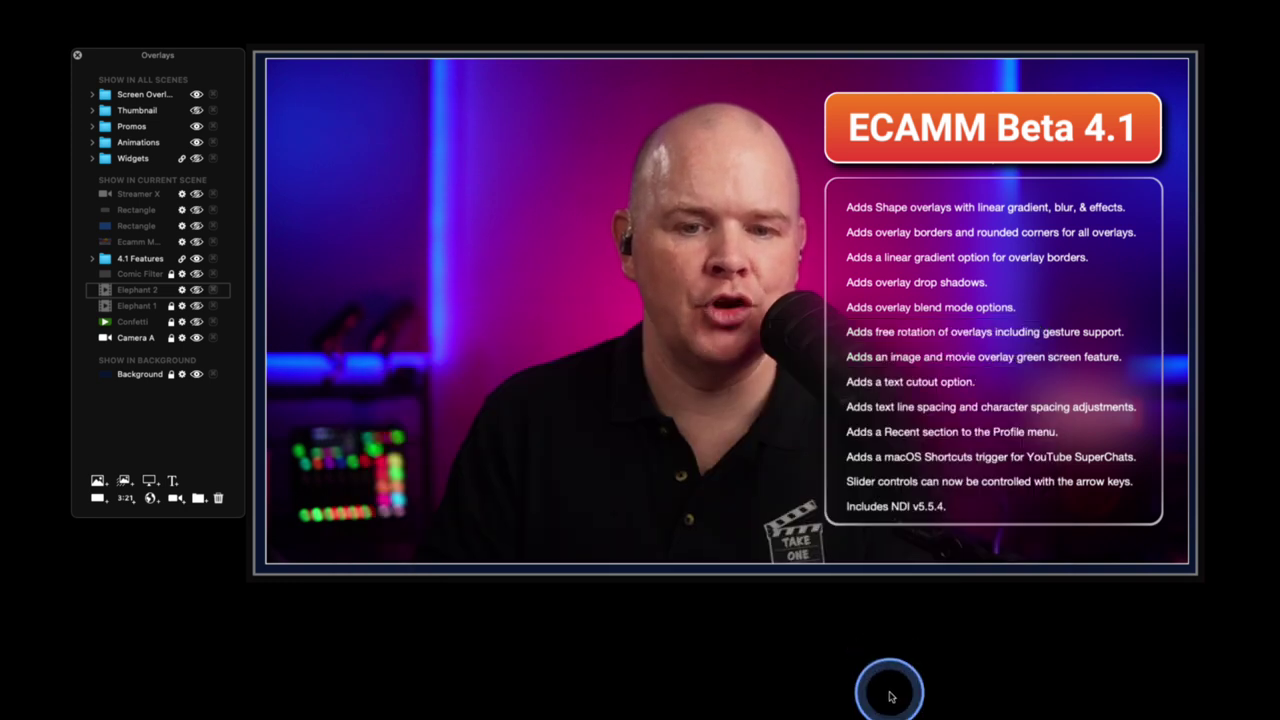
- Add a text overlay with the default wording, enlarge it and place it in front of the presenter's chest
{"action": "left_click", "coordinate": [172, 483]}
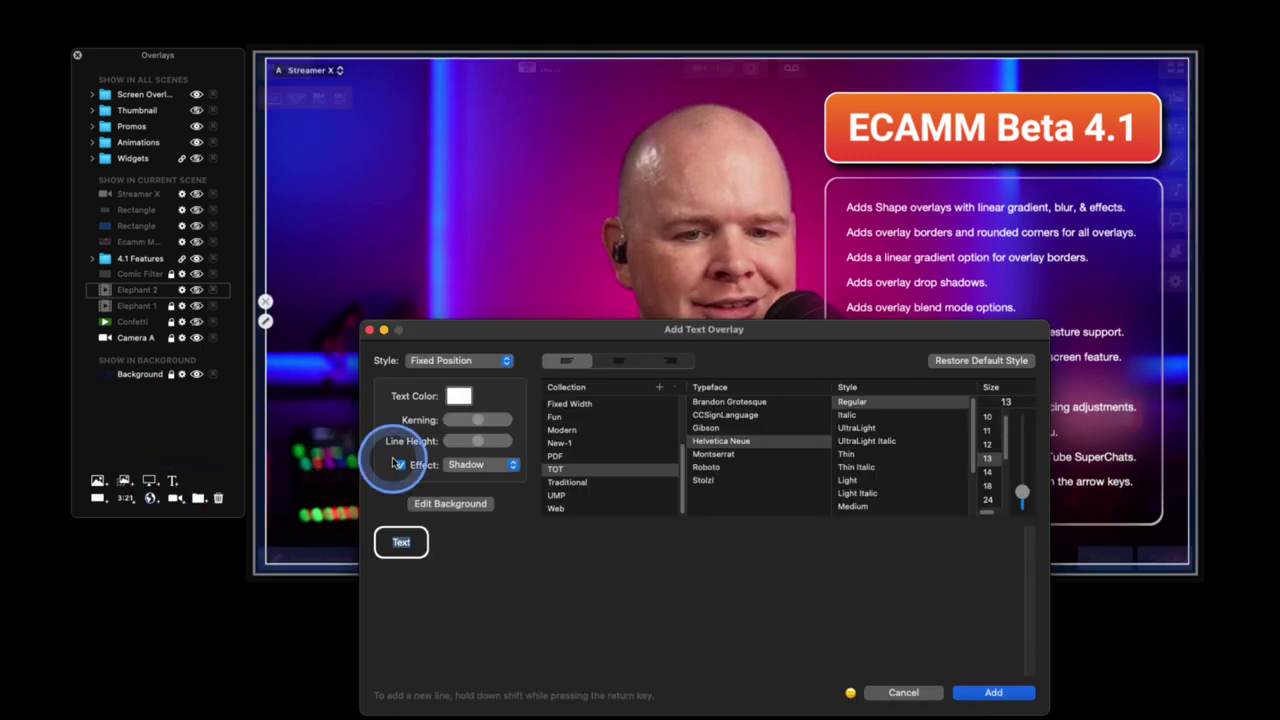
{"action": "left_click", "coordinate": [1000, 694]}
{"action": "left_click", "coordinate": [718, 402]}
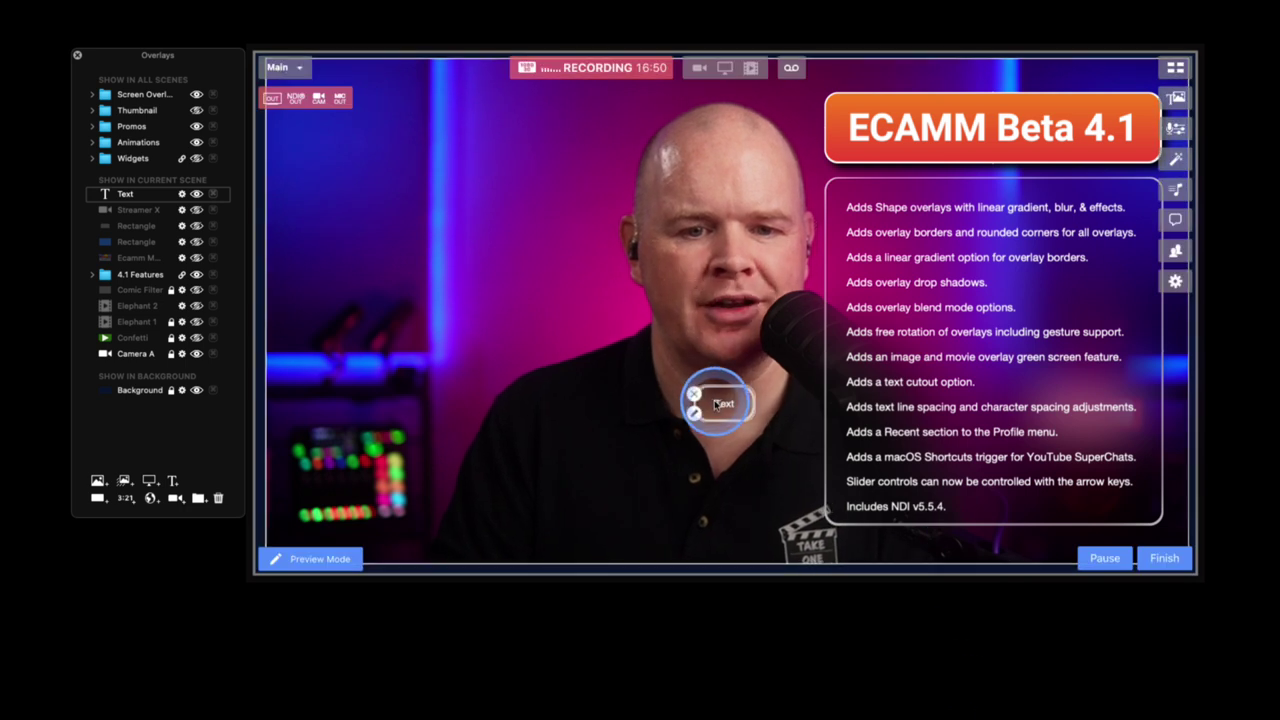
{"action": "left_click_drag", "start_coordinate": [555, 318], "coordinate": [738, 457]}
{"action": "left_click_drag", "start_coordinate": [602, 339], "coordinate": [591, 406]}
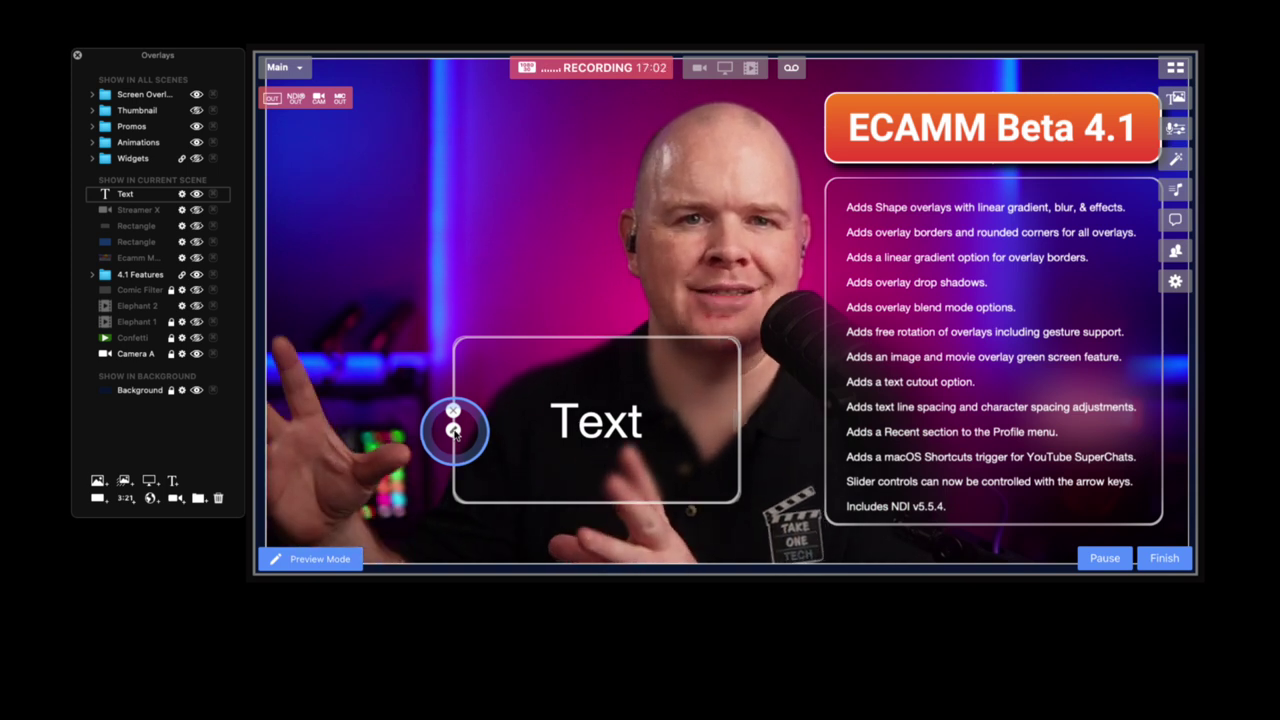
- Change the text overlay's background fill to Color, using the dark blue
{"action": "left_click", "coordinate": [453, 430]}
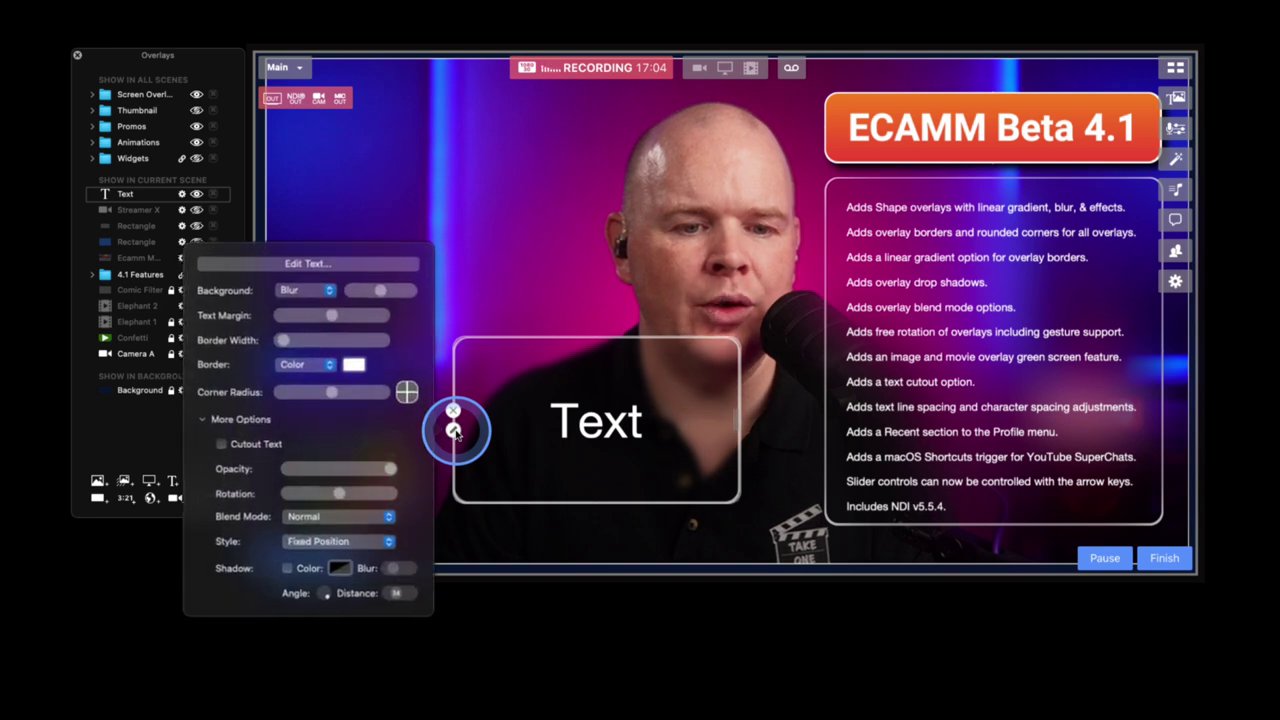
{"action": "left_click", "coordinate": [329, 256]}
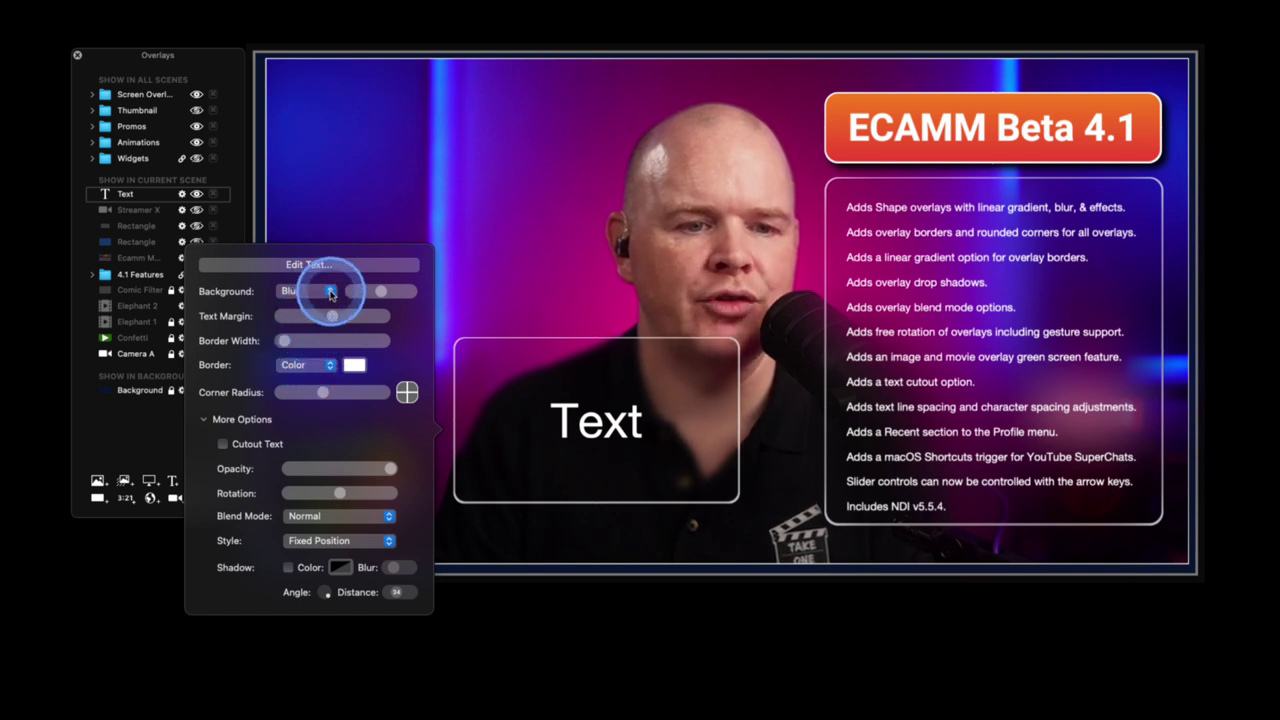
{"action": "left_click", "coordinate": [330, 292]}
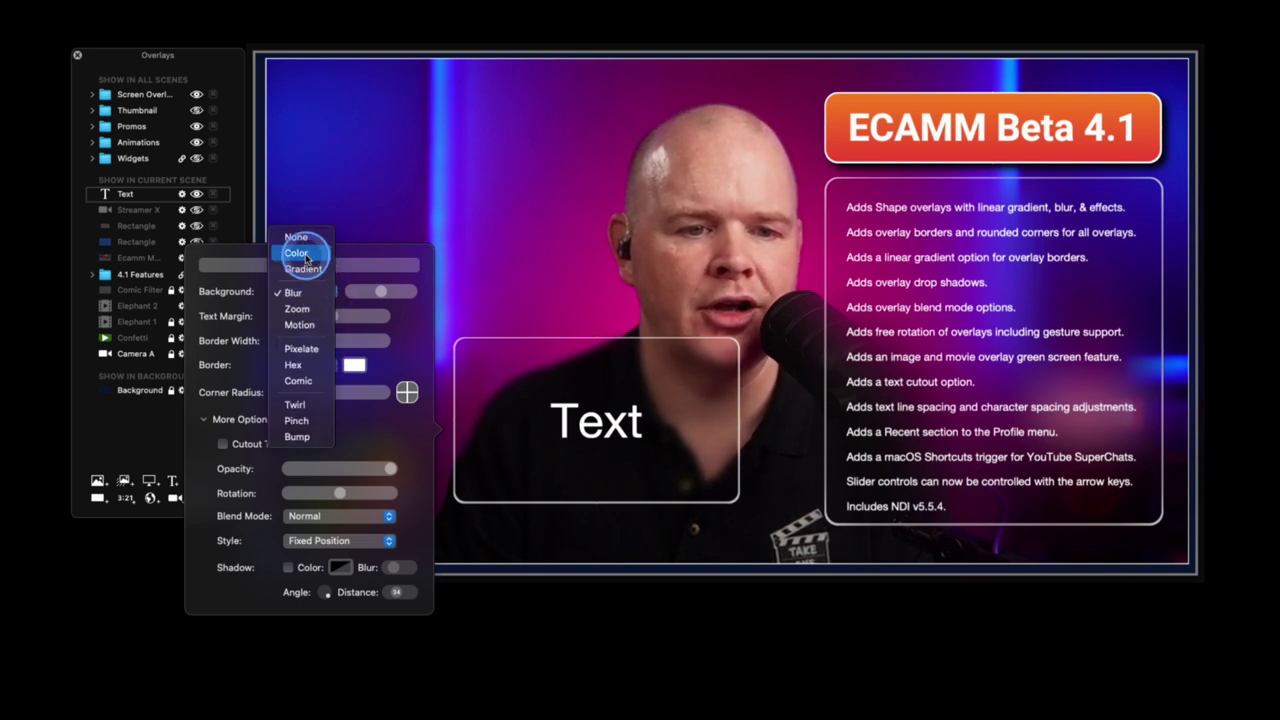
{"action": "left_click", "coordinate": [305, 258]}
{"action": "left_click", "coordinate": [570, 398]}
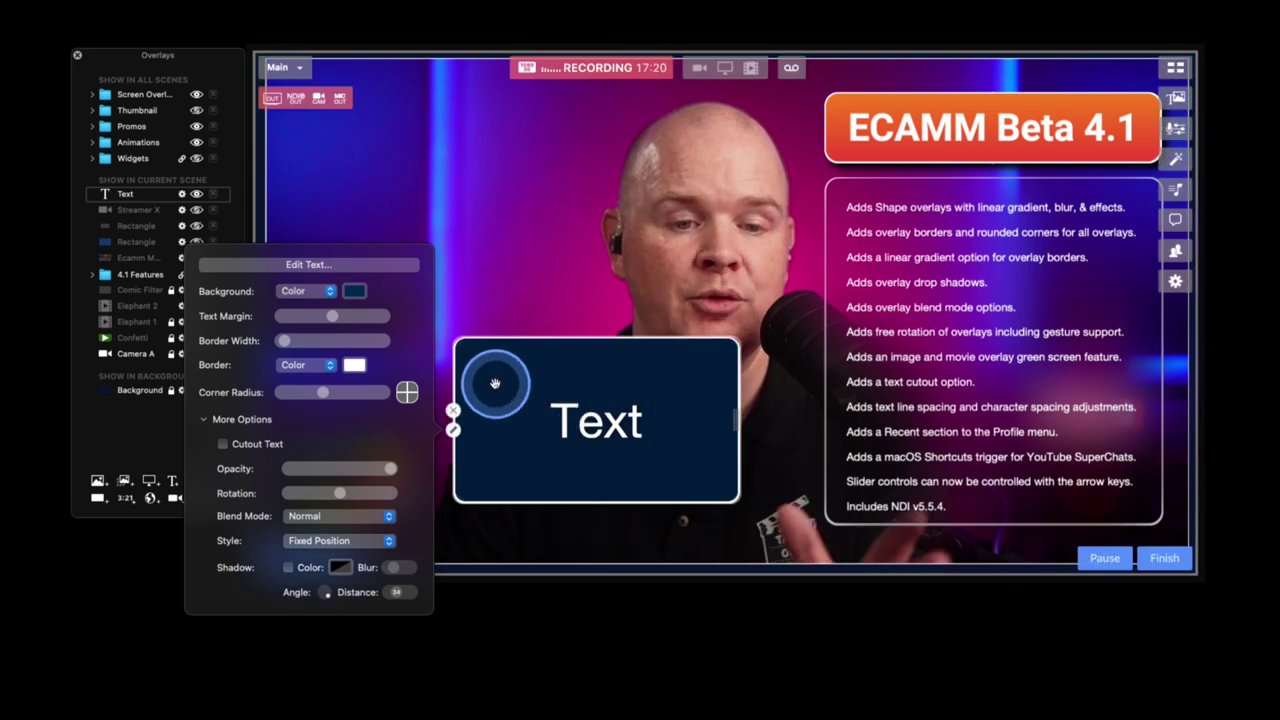
- Edit the overlay's text, adding two more lines that each read TEXT
{"action": "left_click", "coordinate": [453, 429]}
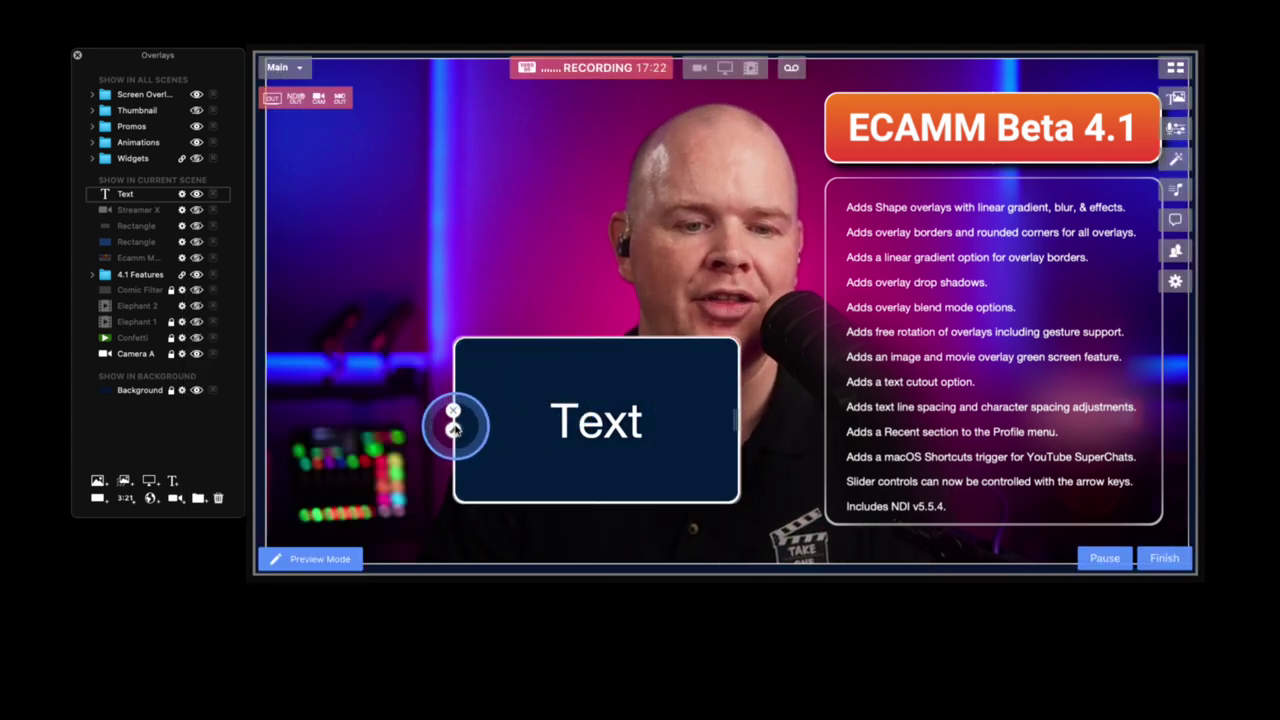
{"action": "left_click", "coordinate": [453, 429]}
{"action": "left_click", "coordinate": [352, 293]}
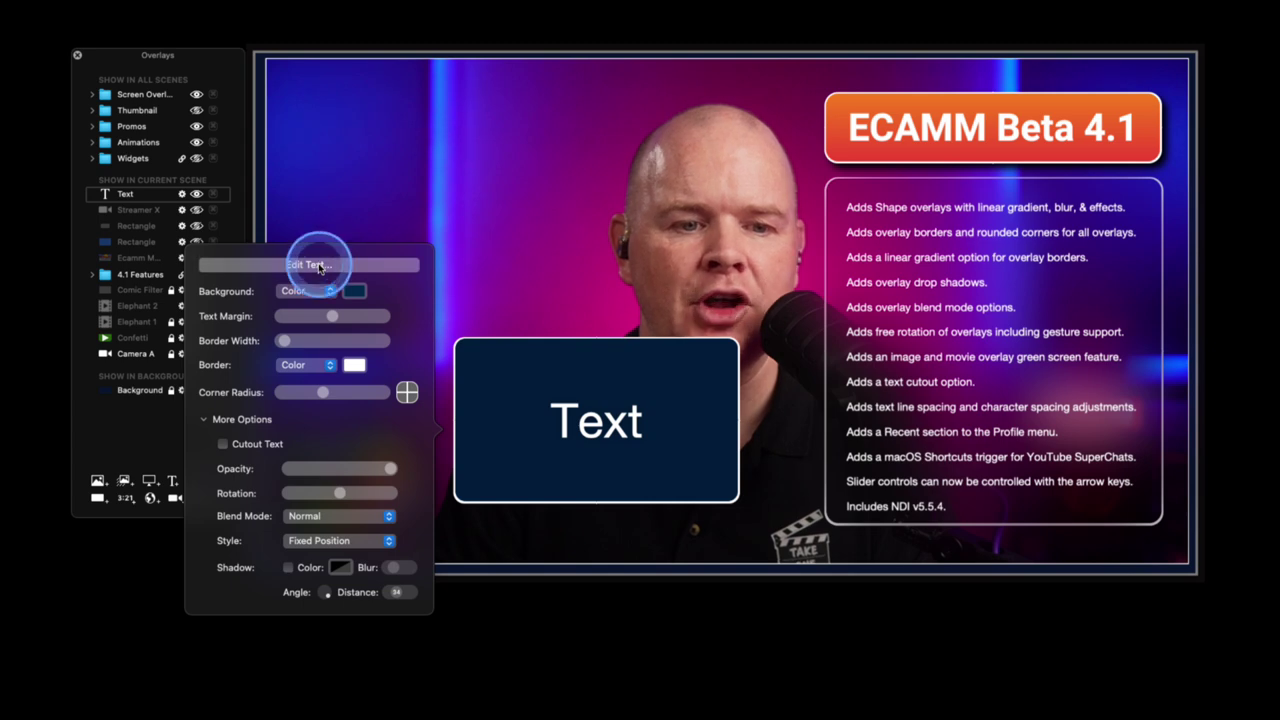
{"action": "left_click", "coordinate": [318, 265]}
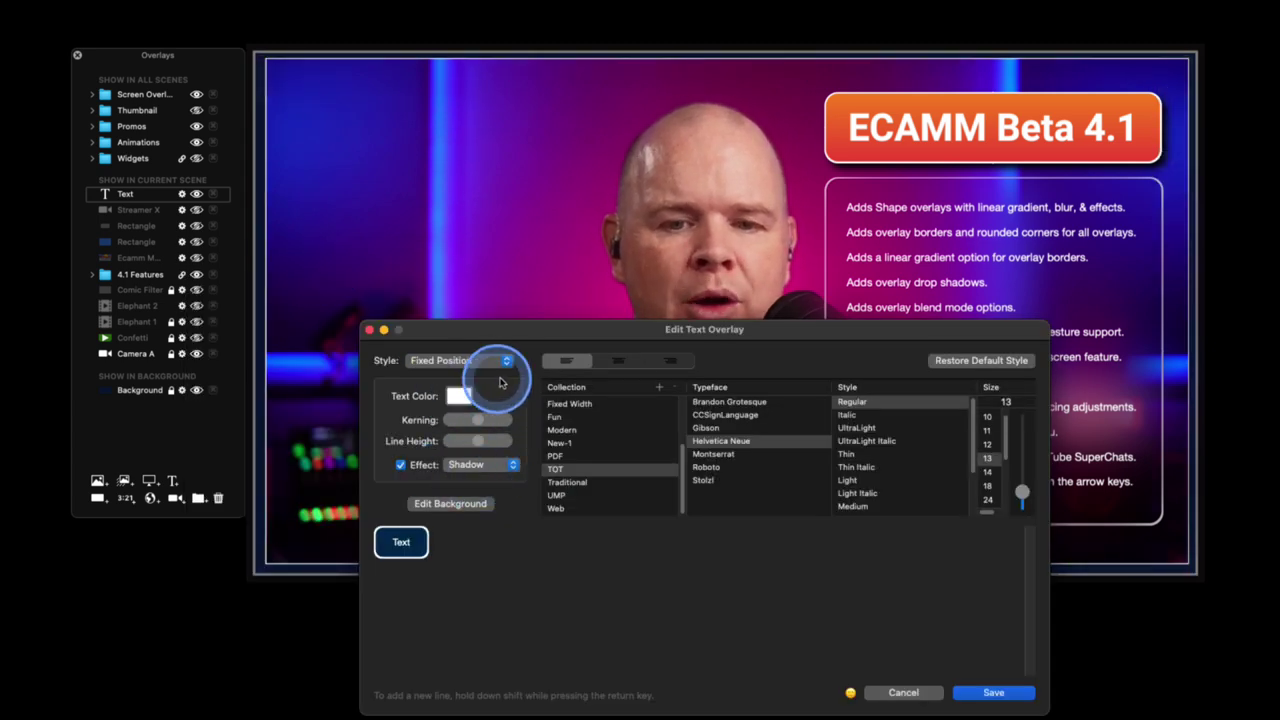
{"action": "left_click_drag", "start_coordinate": [566, 330], "coordinate": [363, 288]}
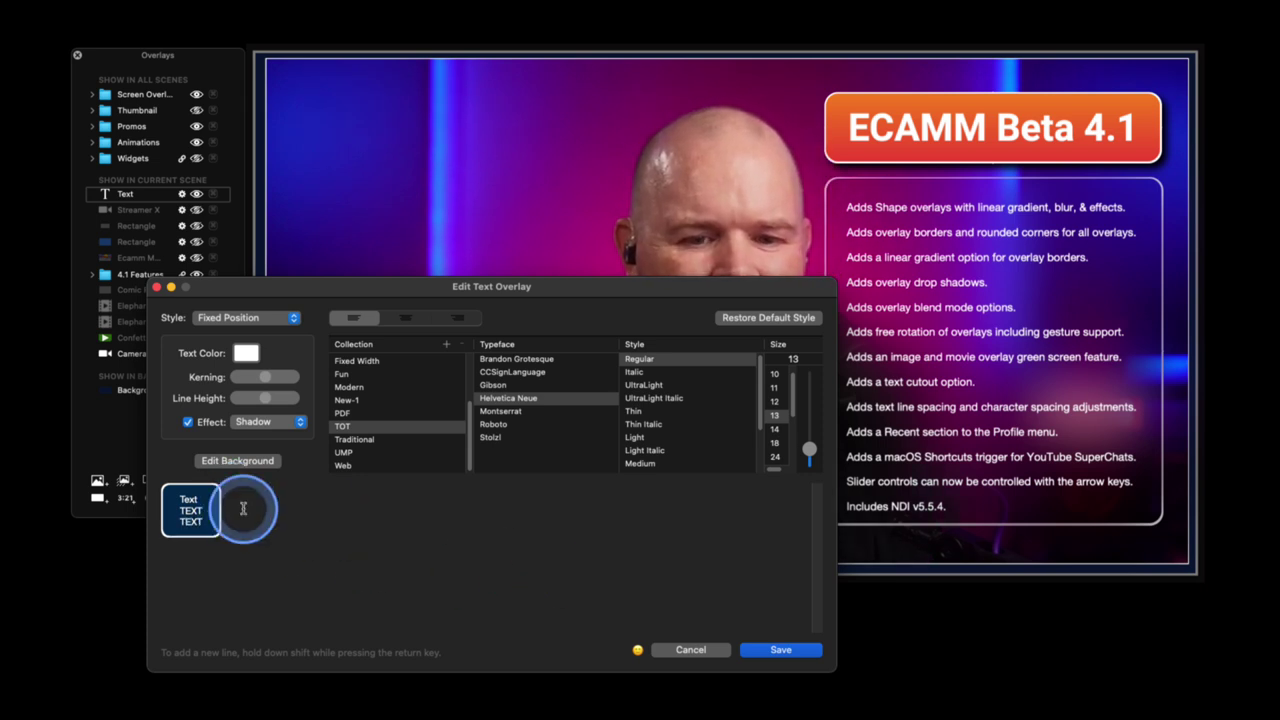
- Set all three lines of text to size 33, then try a larger line height and restore the default
{"action": "double_click", "coordinate": [226, 523]}
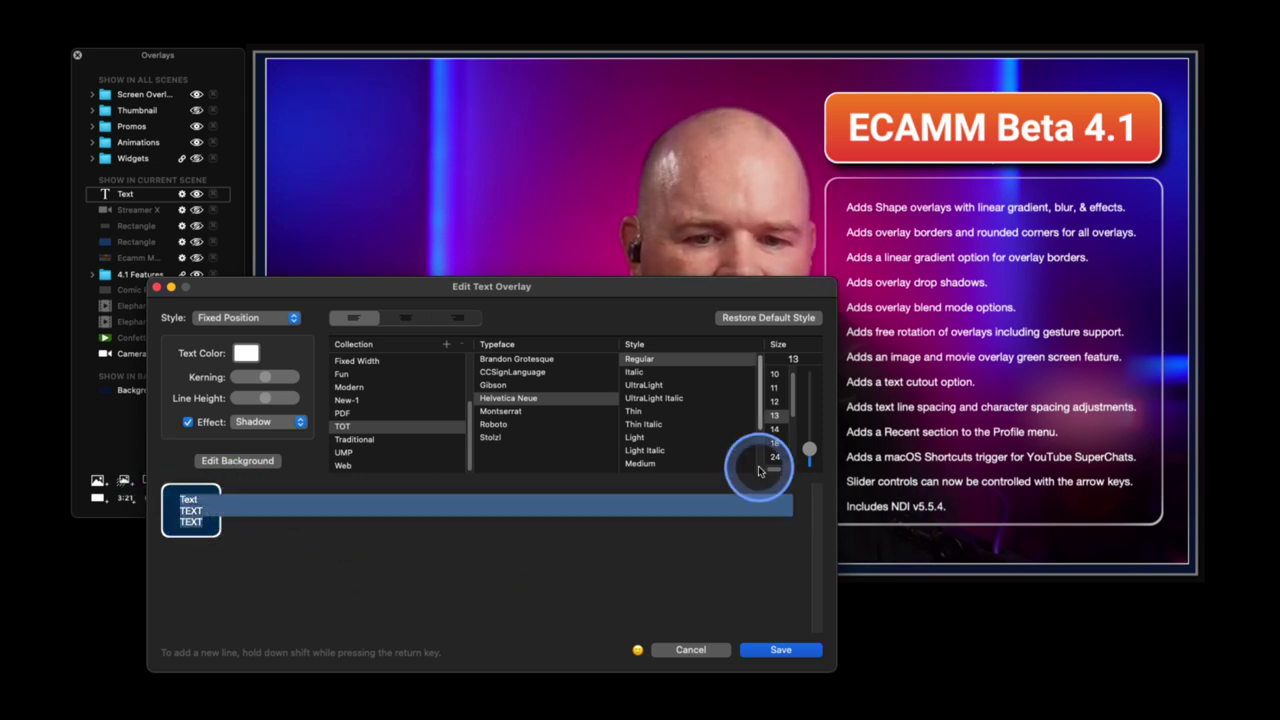
{"action": "left_click_drag", "start_coordinate": [810, 449], "coordinate": [810, 432]}
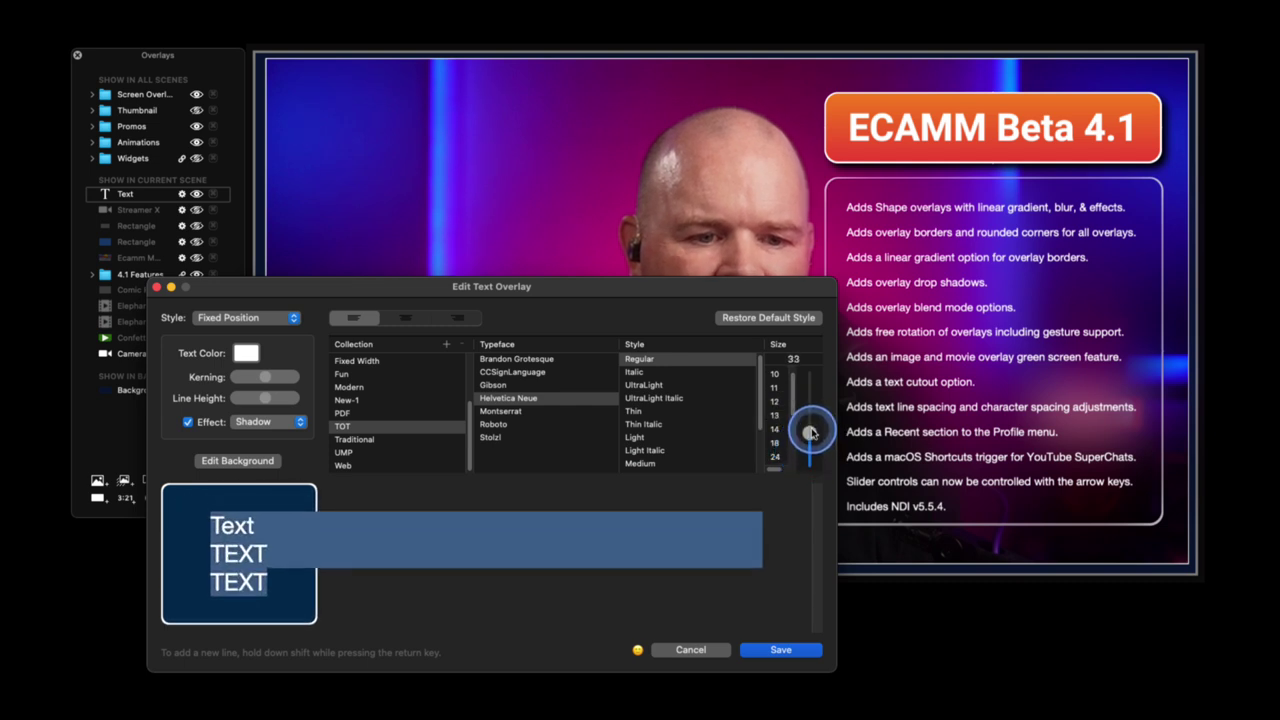
{"action": "left_click", "coordinate": [265, 401]}
{"action": "key", "text": "Right"}
{"action": "key", "text": "Left"}
{"action": "key", "text": "Right"}
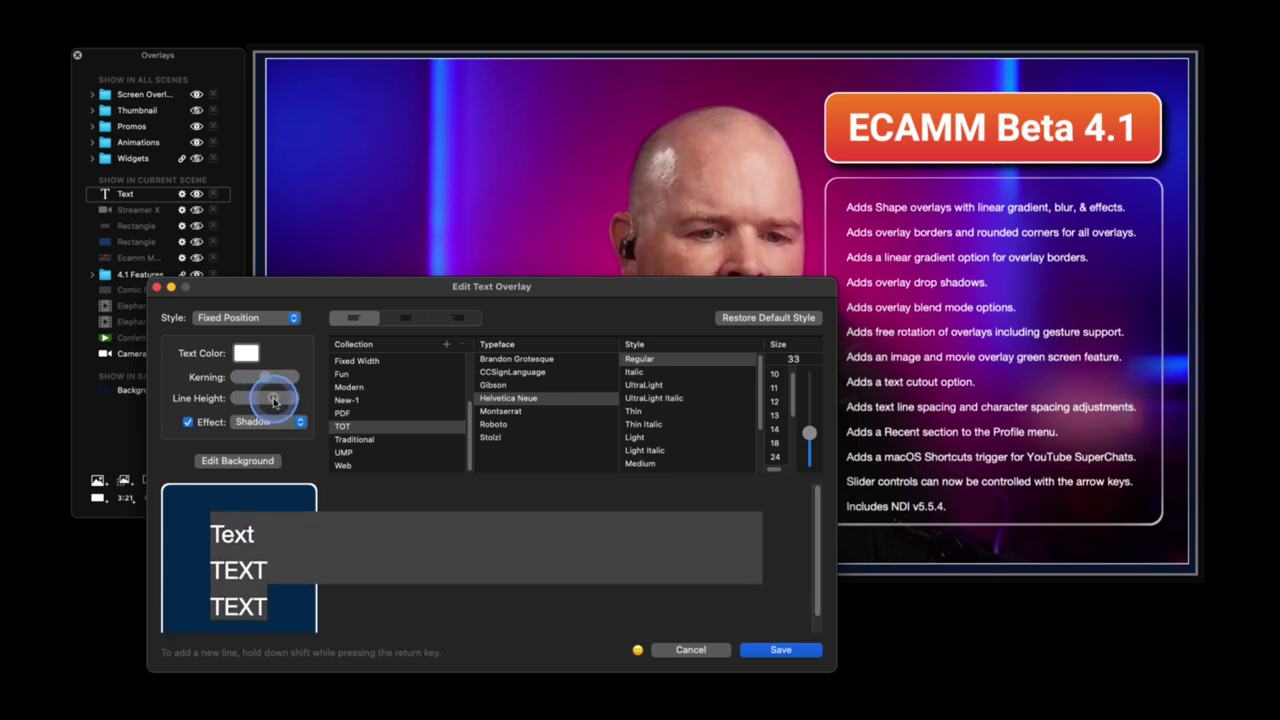
{"action": "key", "text": "Left"}
- Widen the kerning of all the text, then return the two TEXT lines to default kerning
{"action": "mouse_move", "coordinate": [266, 379]}
{"action": "left_mouse_down"}
{"action": "mouse_move", "coordinate": [295, 378]}
{"action": "mouse_move", "coordinate": [245, 377]}
{"action": "mouse_move", "coordinate": [288, 377]}
{"action": "left_mouse_up"}
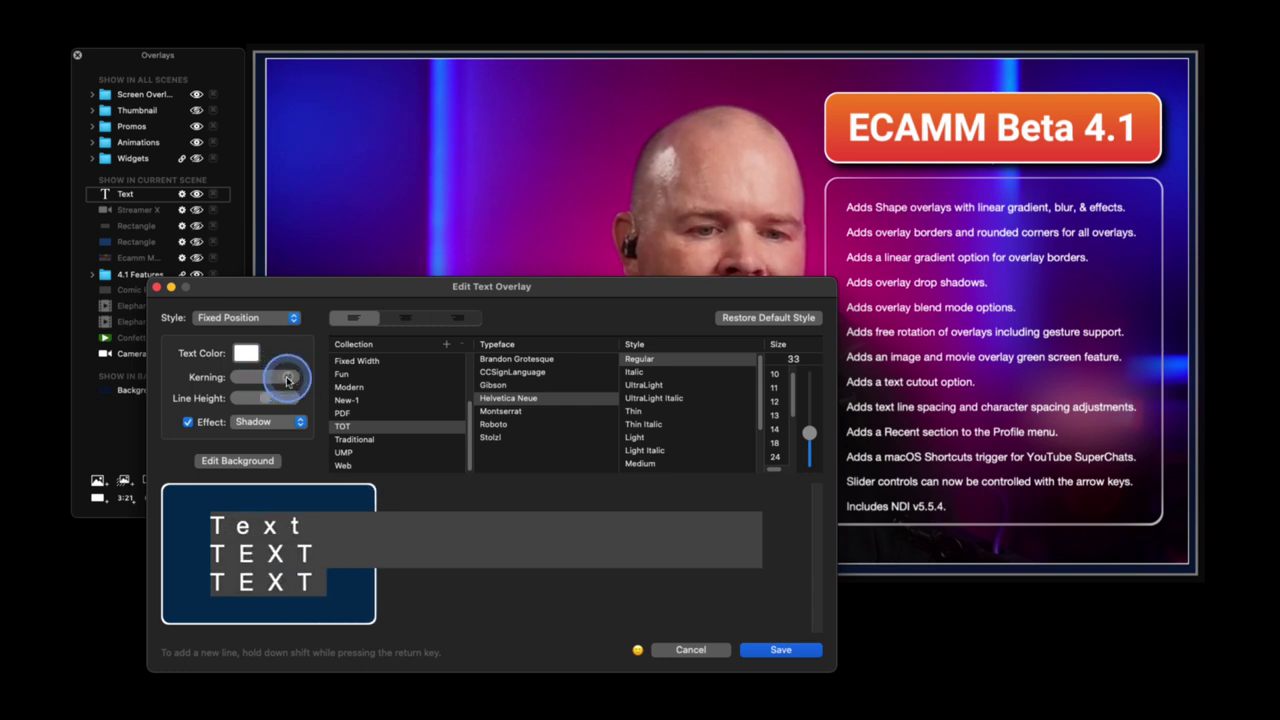
{"action": "left_click", "coordinate": [348, 548]}
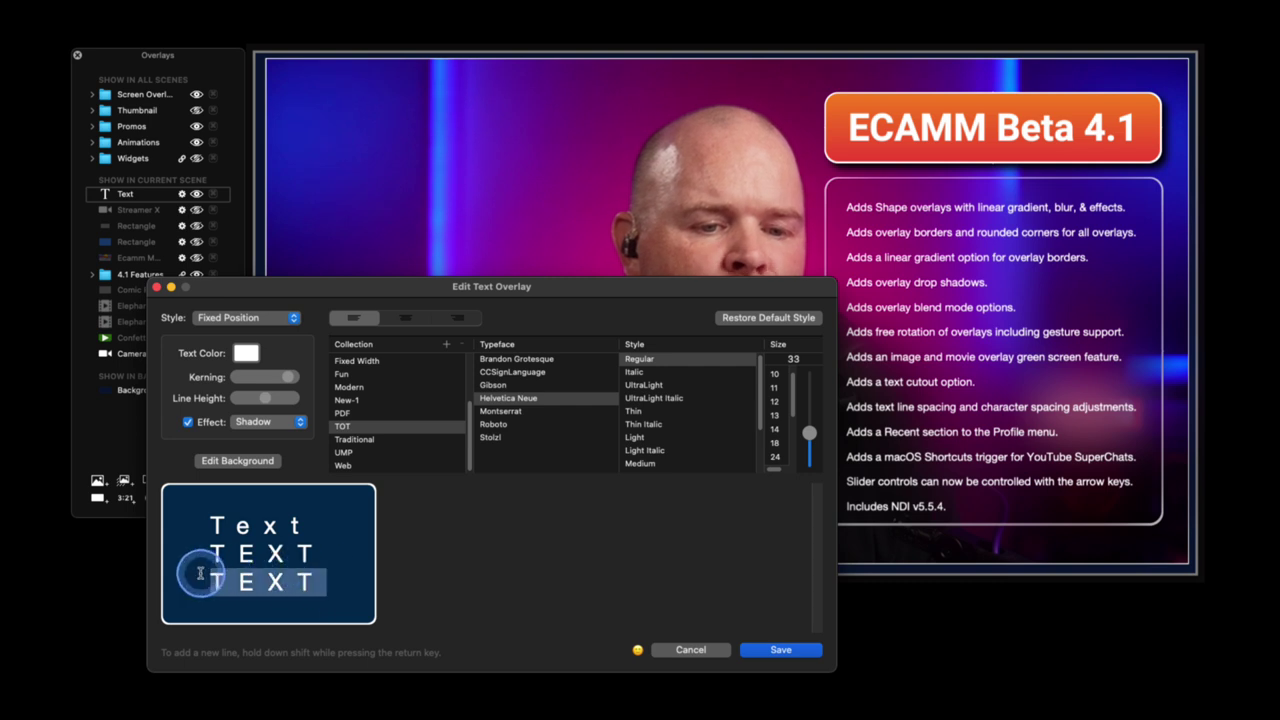
{"action": "left_click_drag", "start_coordinate": [199, 570], "coordinate": [199, 562]}
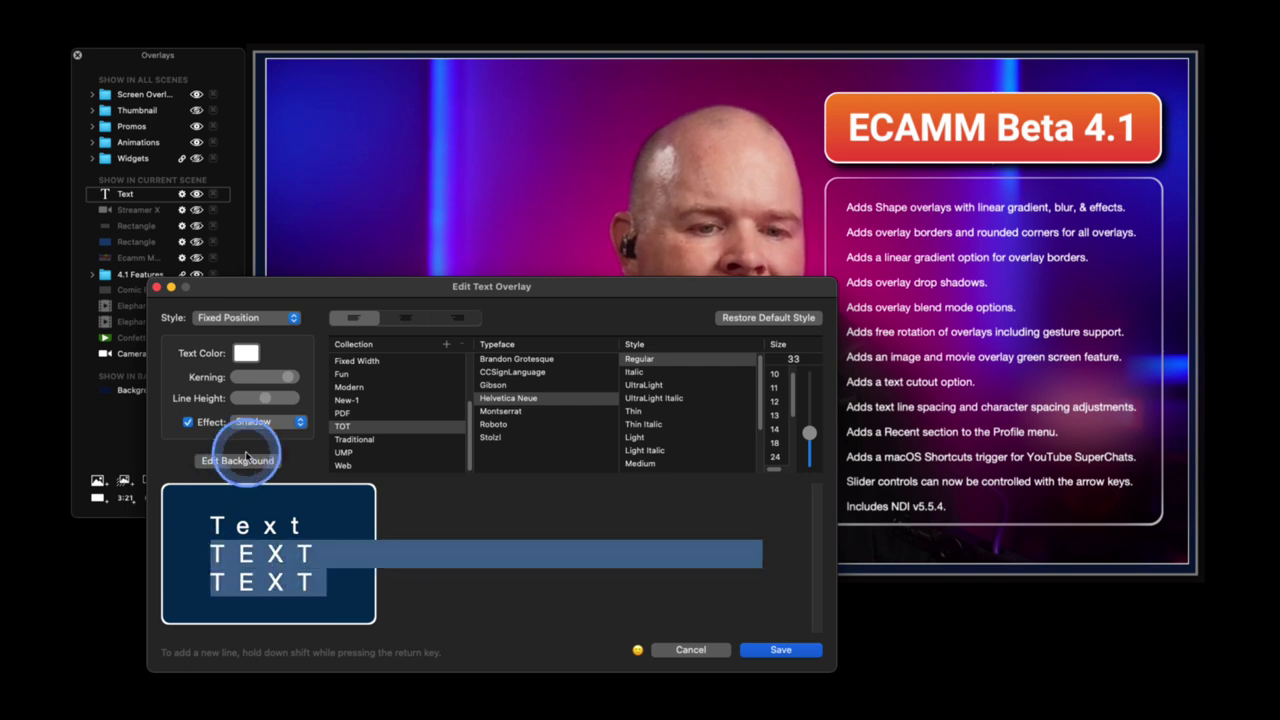
{"action": "left_click_drag", "start_coordinate": [284, 377], "coordinate": [266, 378]}
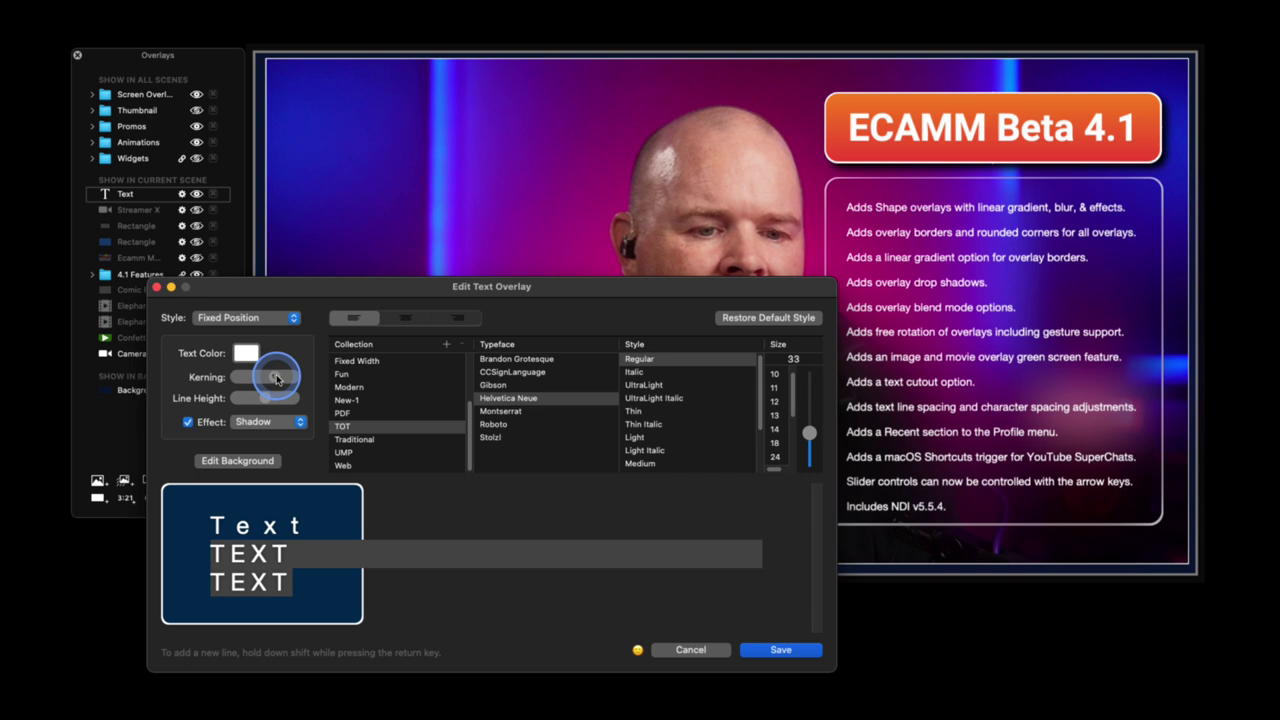
{"action": "left_click", "coordinate": [433, 550]}
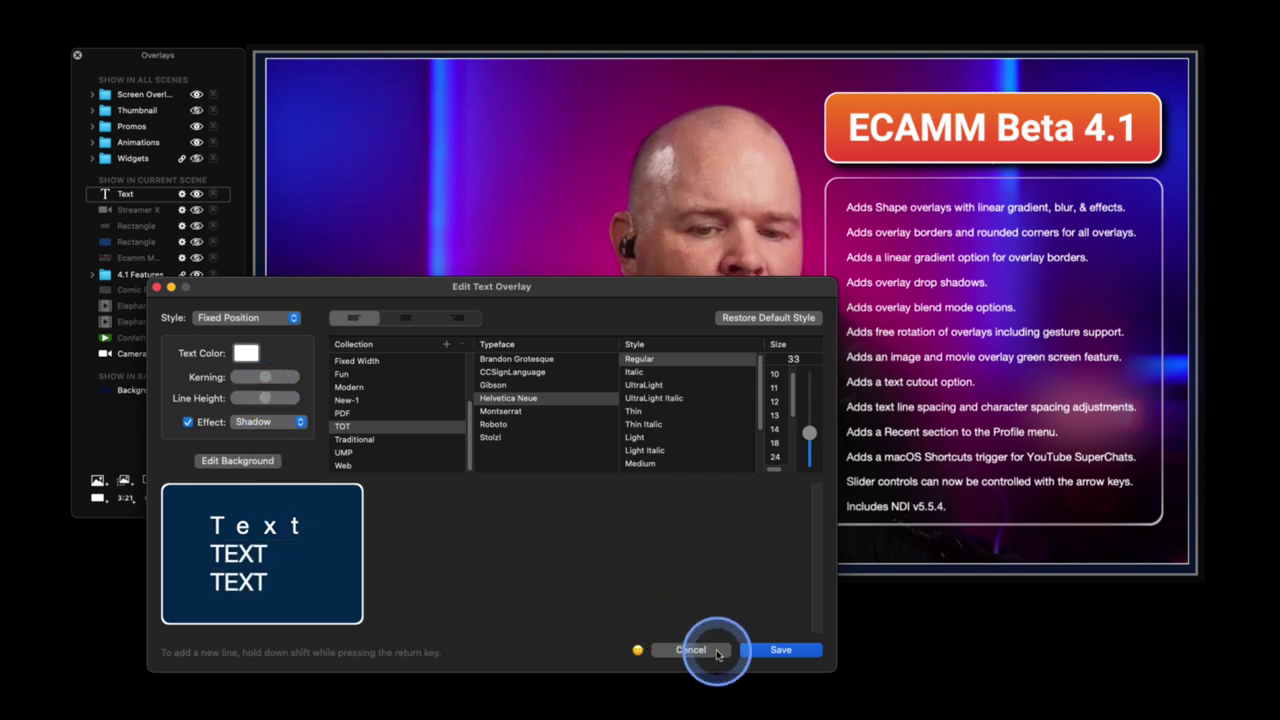
- Save the edited text, move the overlay in front of the presenter's face and open its settings
{"action": "left_click", "coordinate": [770, 651]}
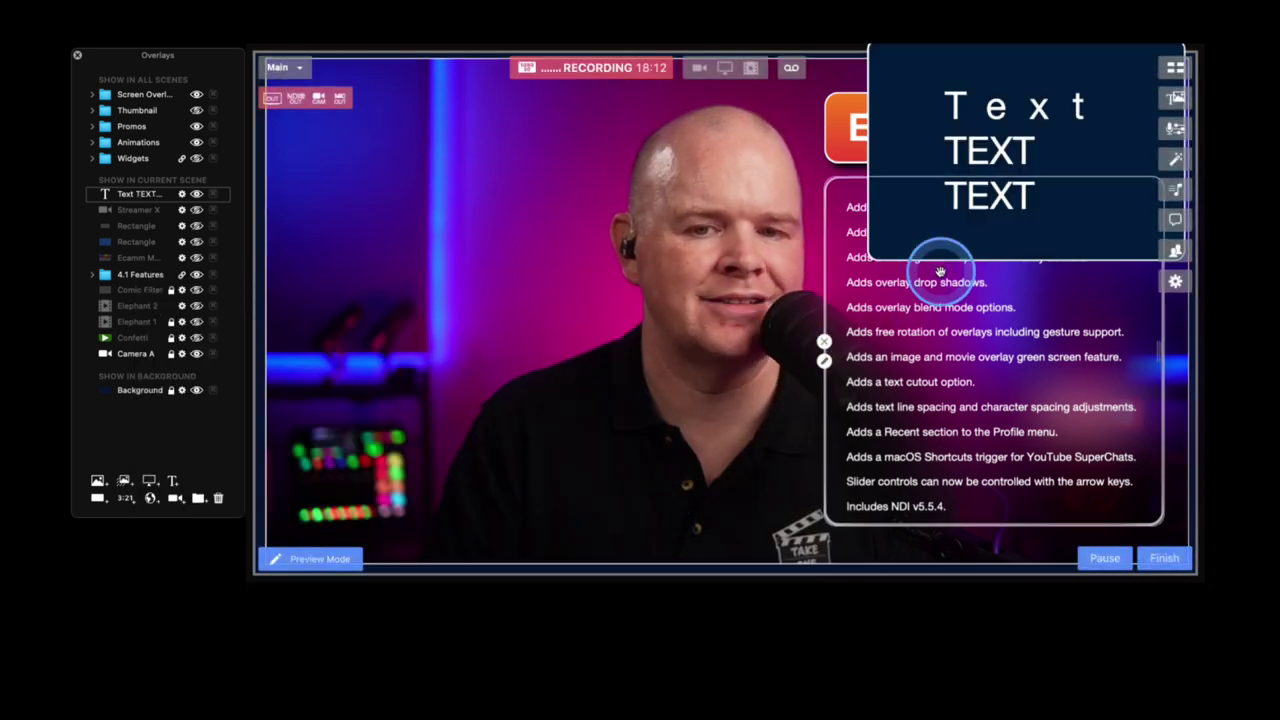
{"action": "left_click_drag", "start_coordinate": [951, 129], "coordinate": [583, 270]}
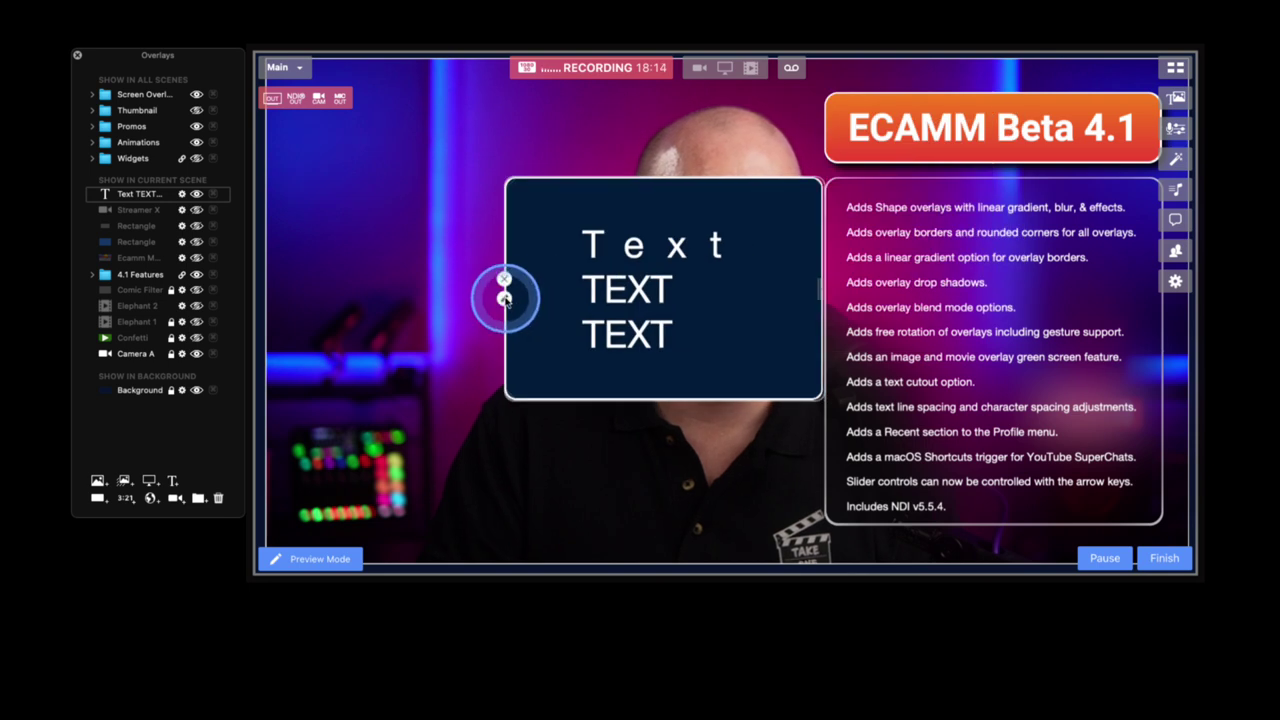
{"action": "left_click", "coordinate": [504, 298]}
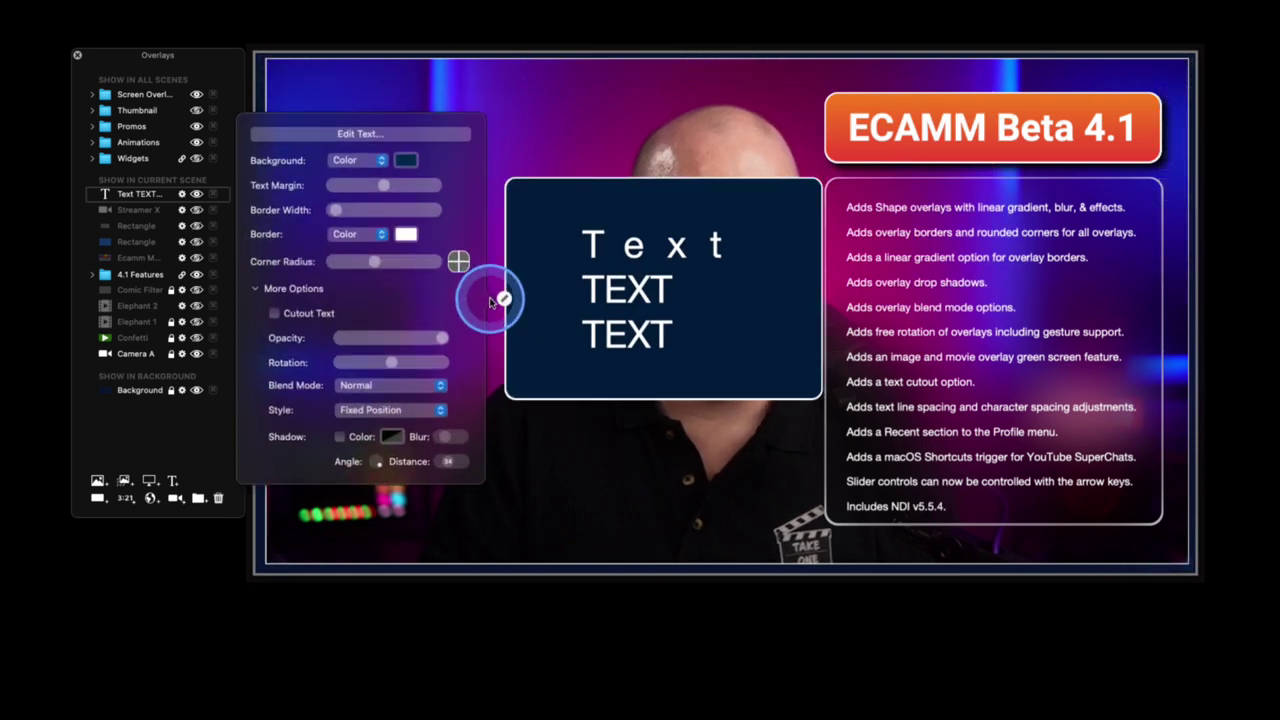
- Reopen the overlay's text for editing, try wider kerning on the last letters of the third line and restore the default
{"action": "left_click", "coordinate": [380, 161]}
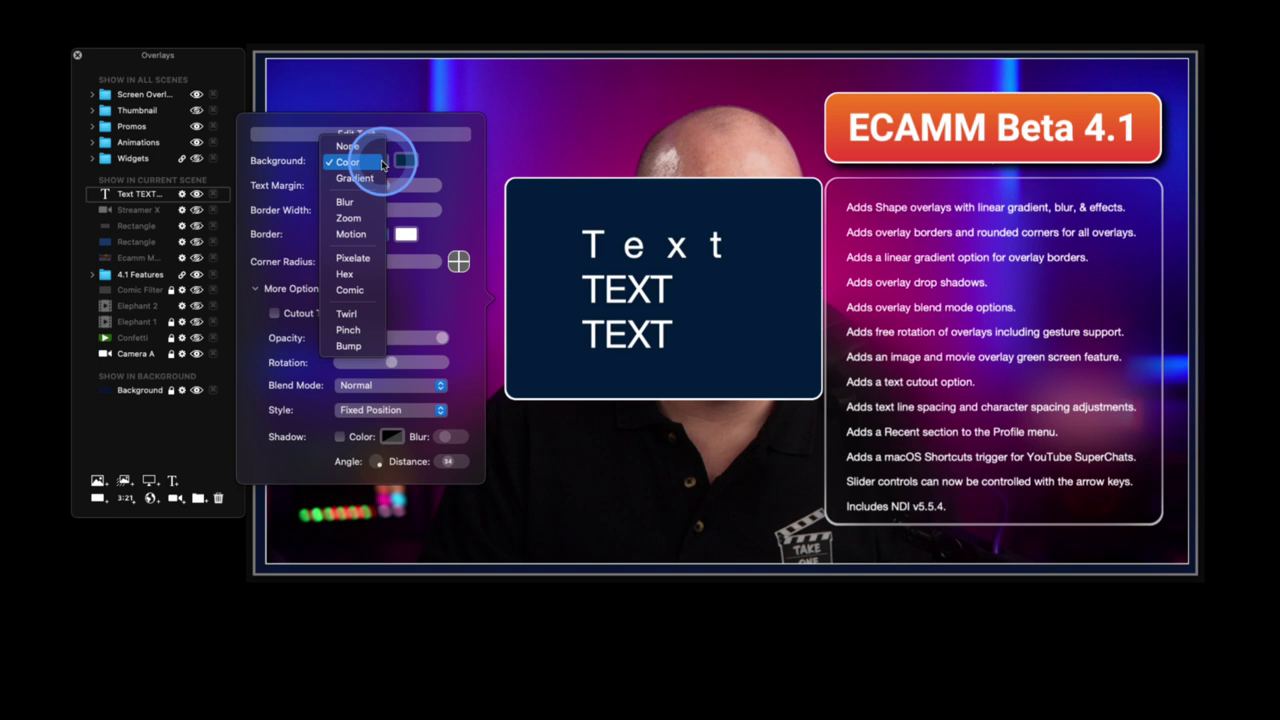
{"action": "left_click", "coordinate": [410, 134]}
{"action": "left_click", "coordinate": [376, 134]}
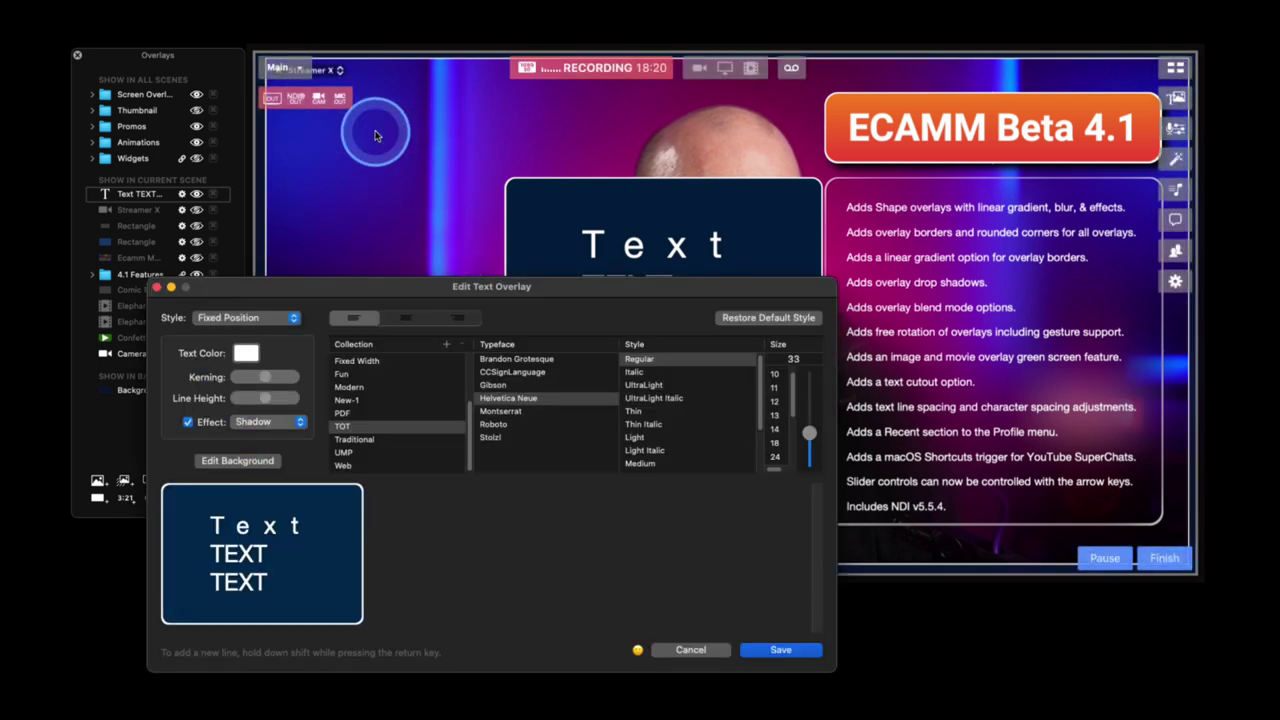
{"action": "left_click_drag", "start_coordinate": [286, 569], "coordinate": [171, 534]}
{"action": "left_click", "coordinate": [343, 580]}
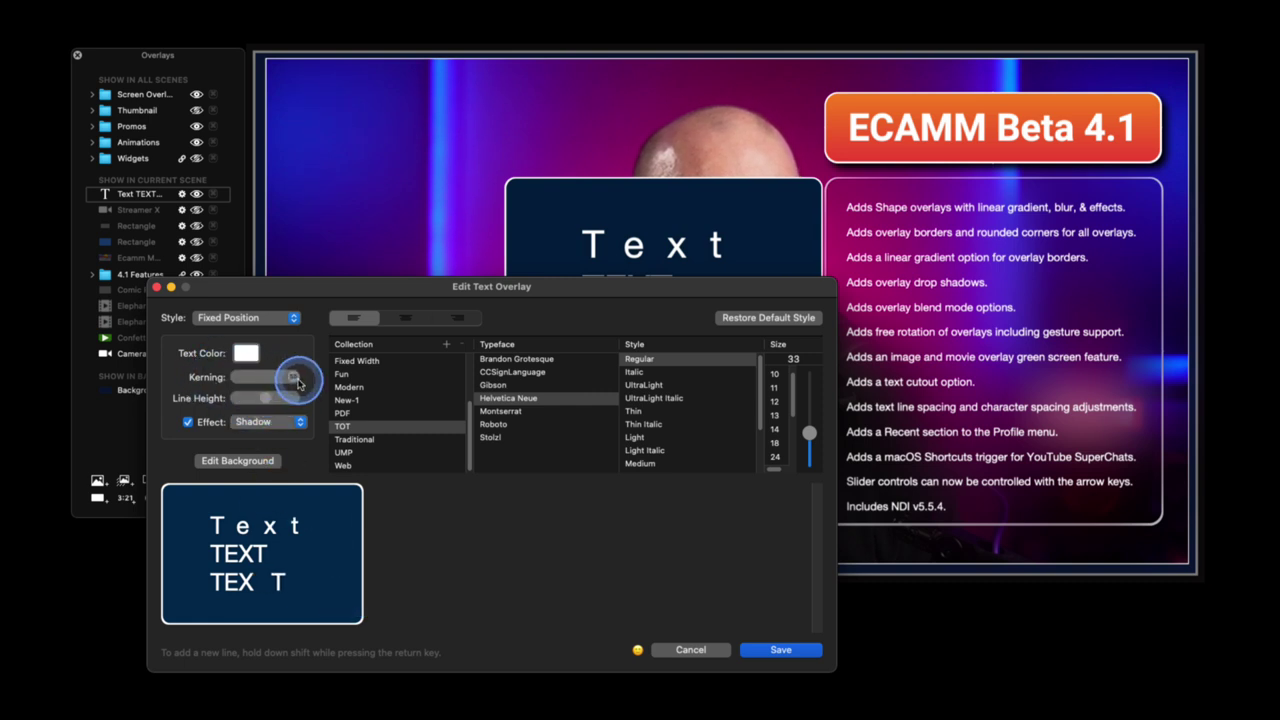
{"action": "left_click", "coordinate": [268, 588]}
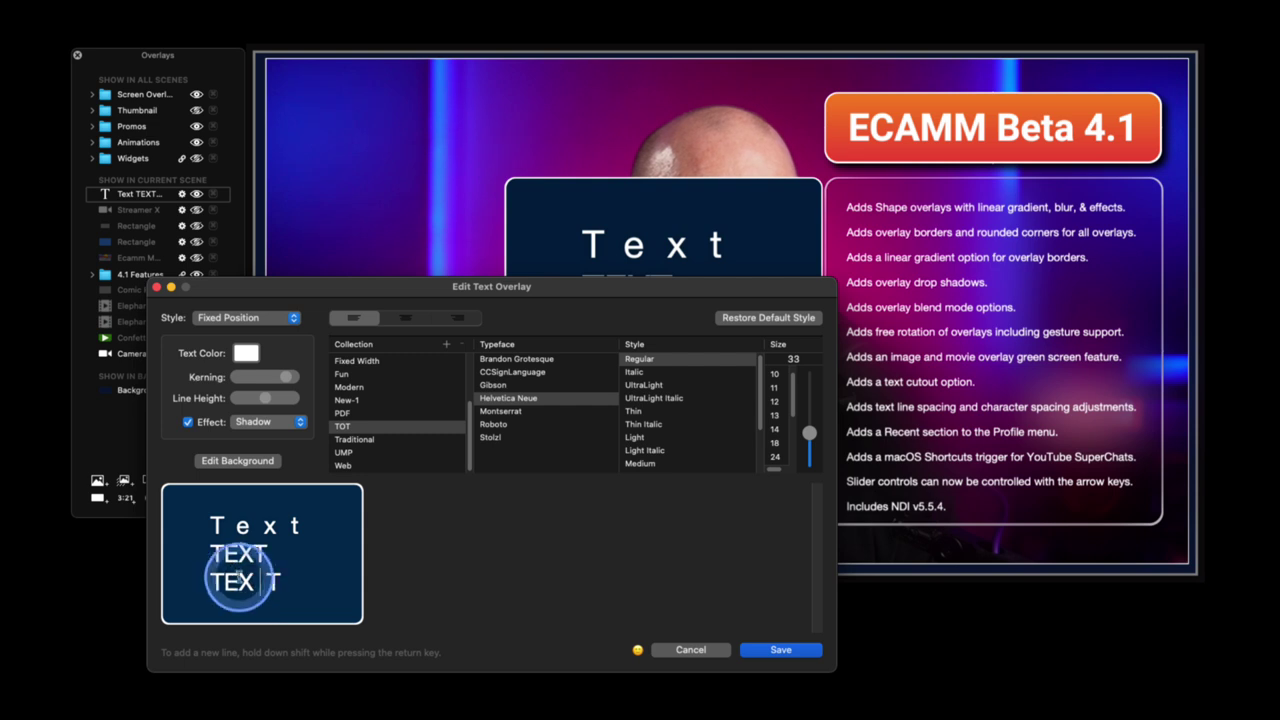
{"action": "left_click", "coordinate": [263, 372]}
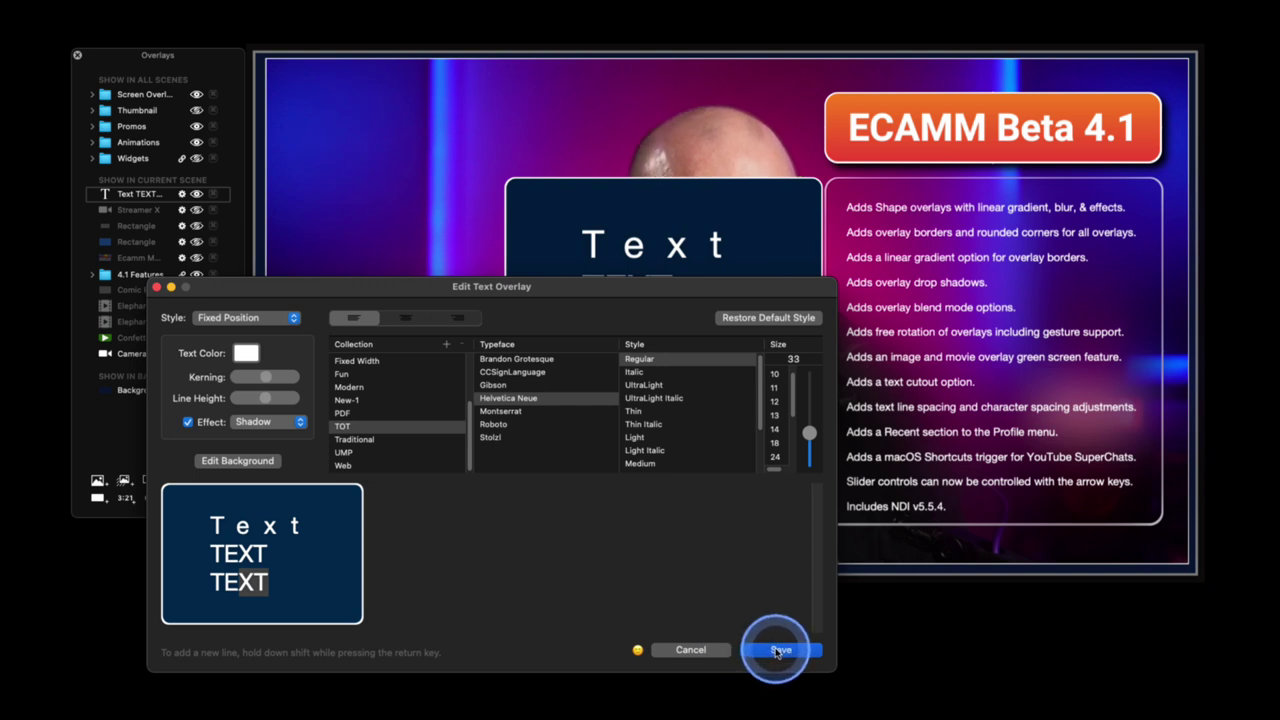
- View the background options available while editing the text, and save the text overlay
{"action": "left_click", "coordinate": [262, 462]}
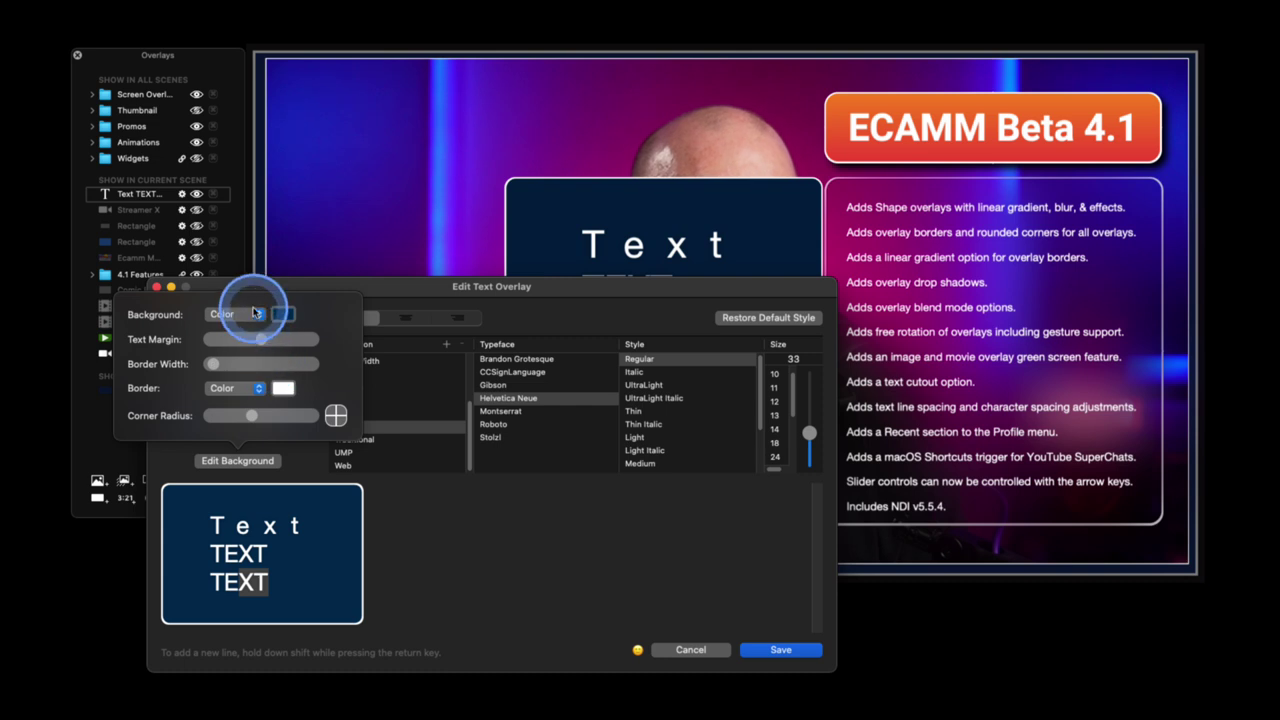
{"action": "left_click", "coordinate": [264, 465]}
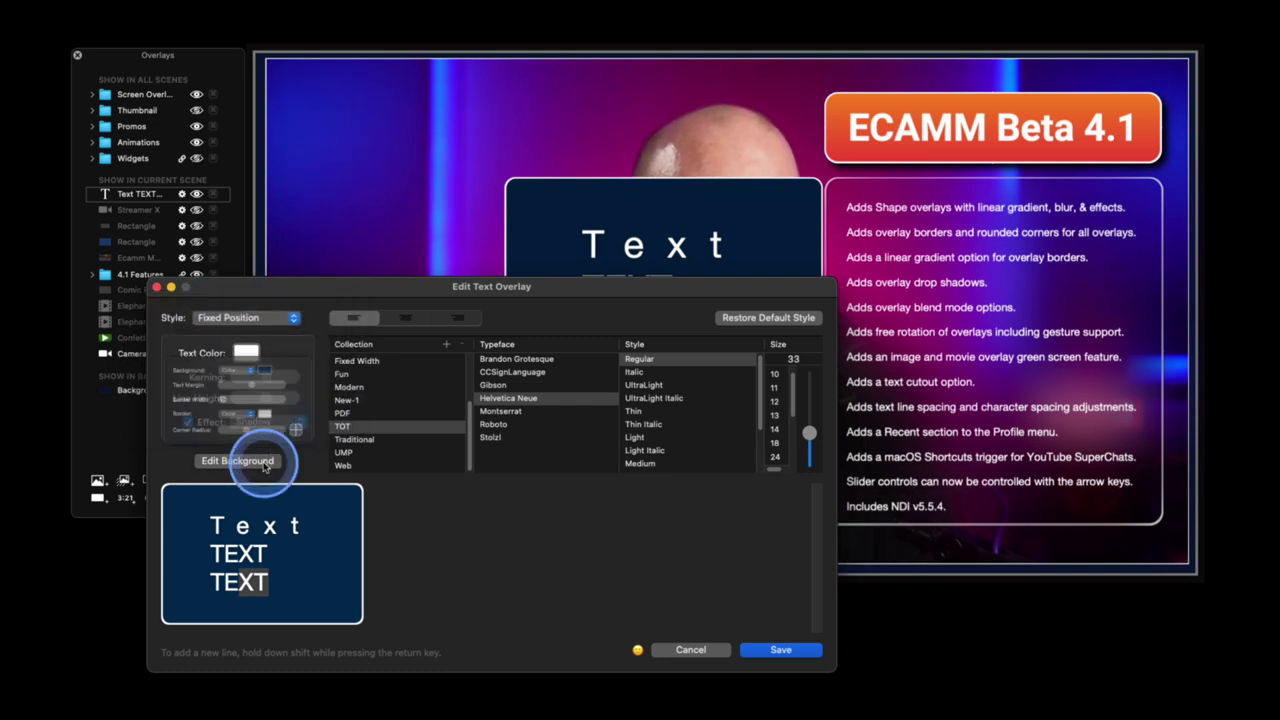
{"action": "left_click", "coordinate": [781, 651]}
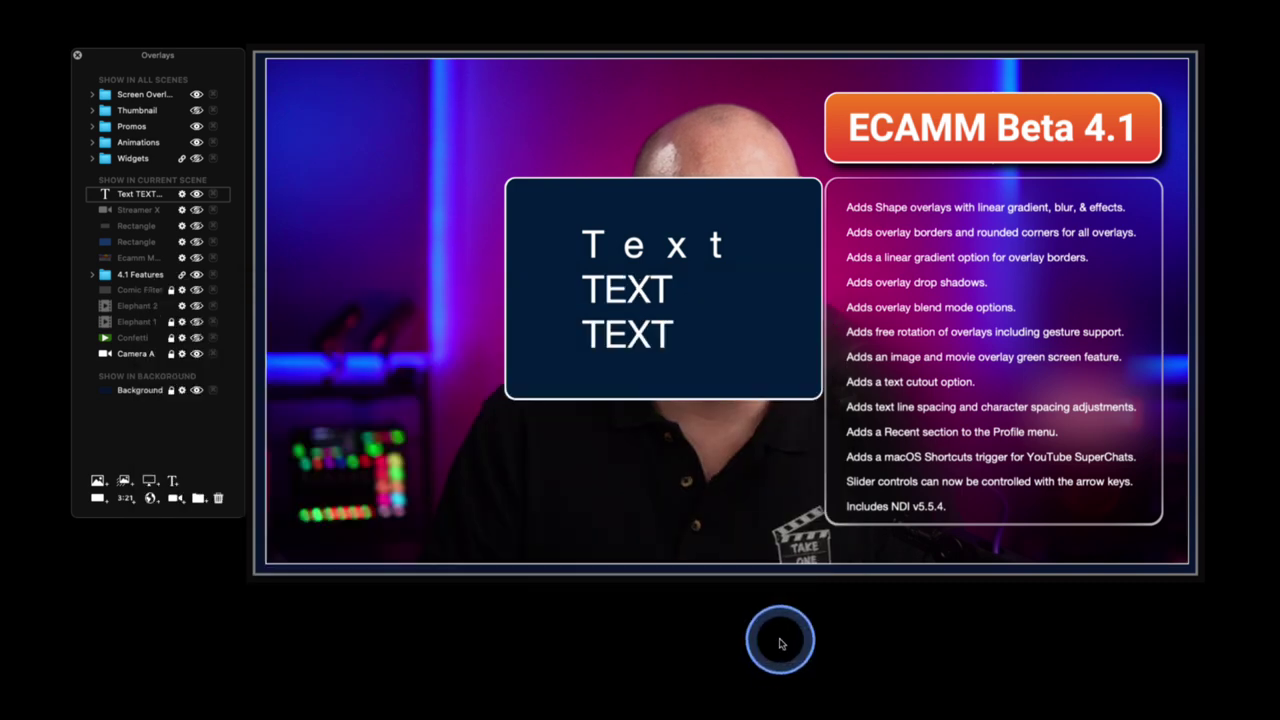
- Examine the border fill choices in the text editor's background options and cancel the edit
{"action": "left_click", "coordinate": [505, 297]}
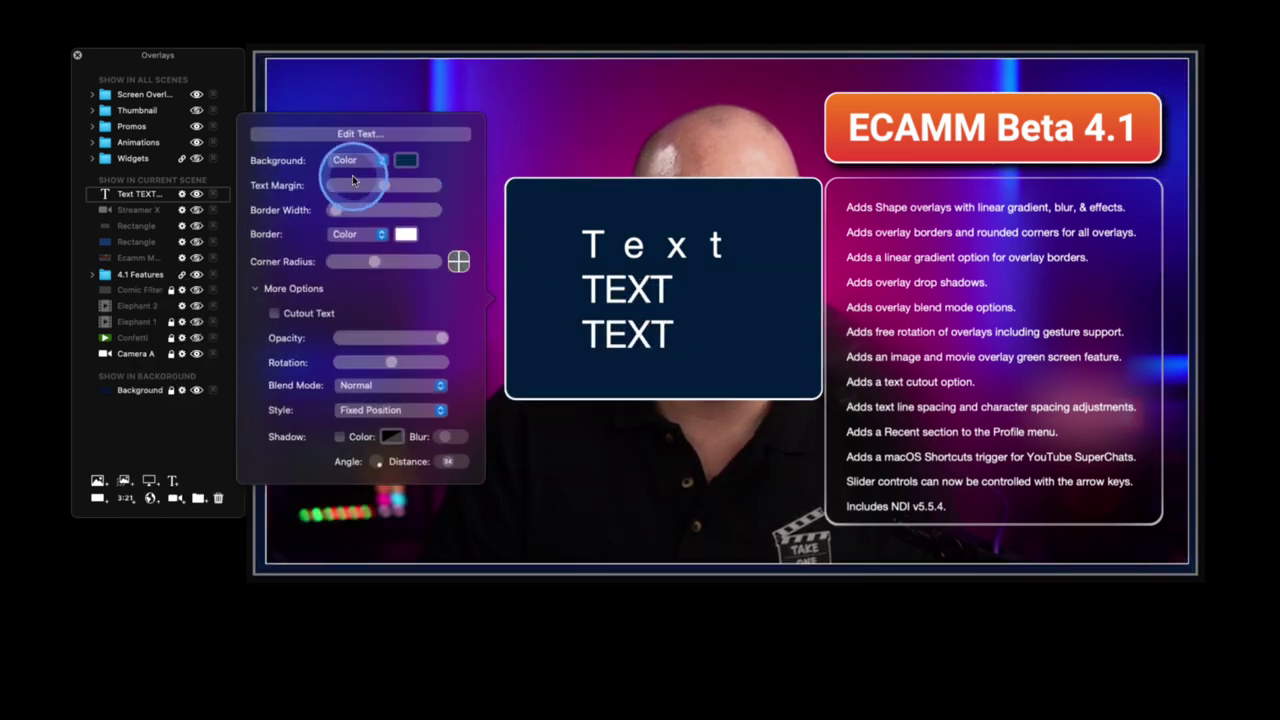
{"action": "left_click", "coordinate": [408, 133]}
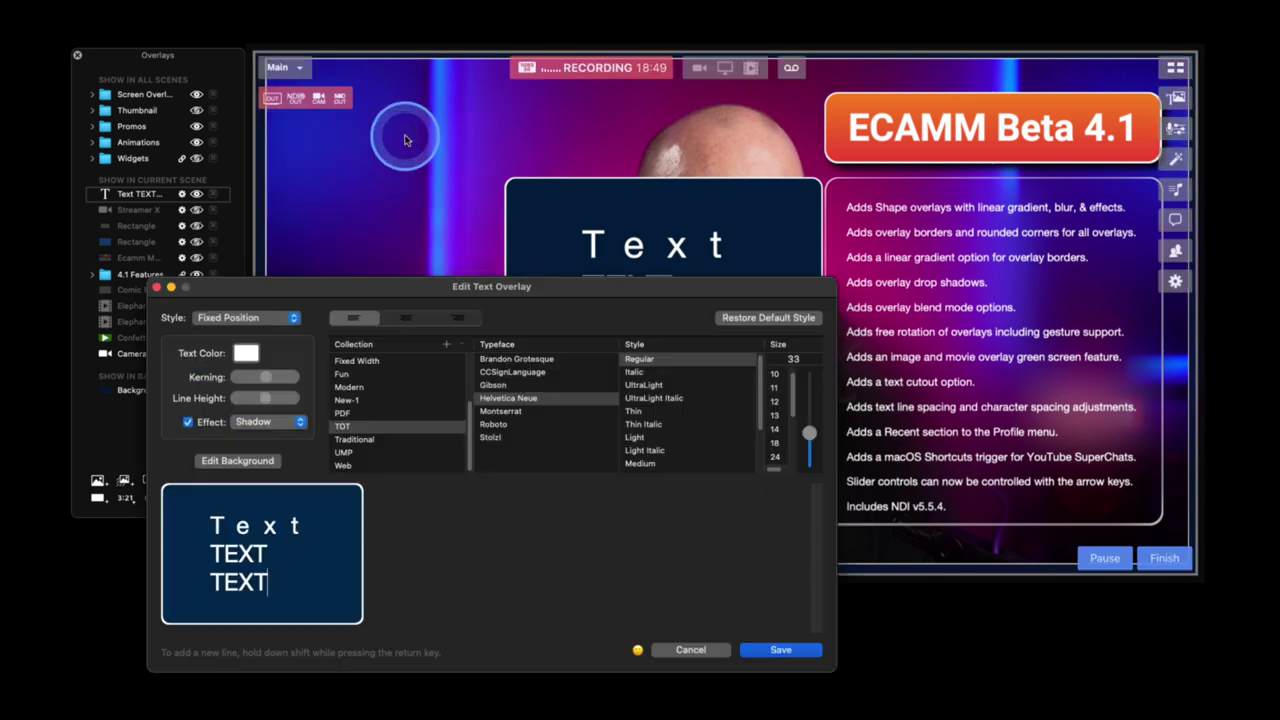
{"action": "left_click", "coordinate": [237, 461]}
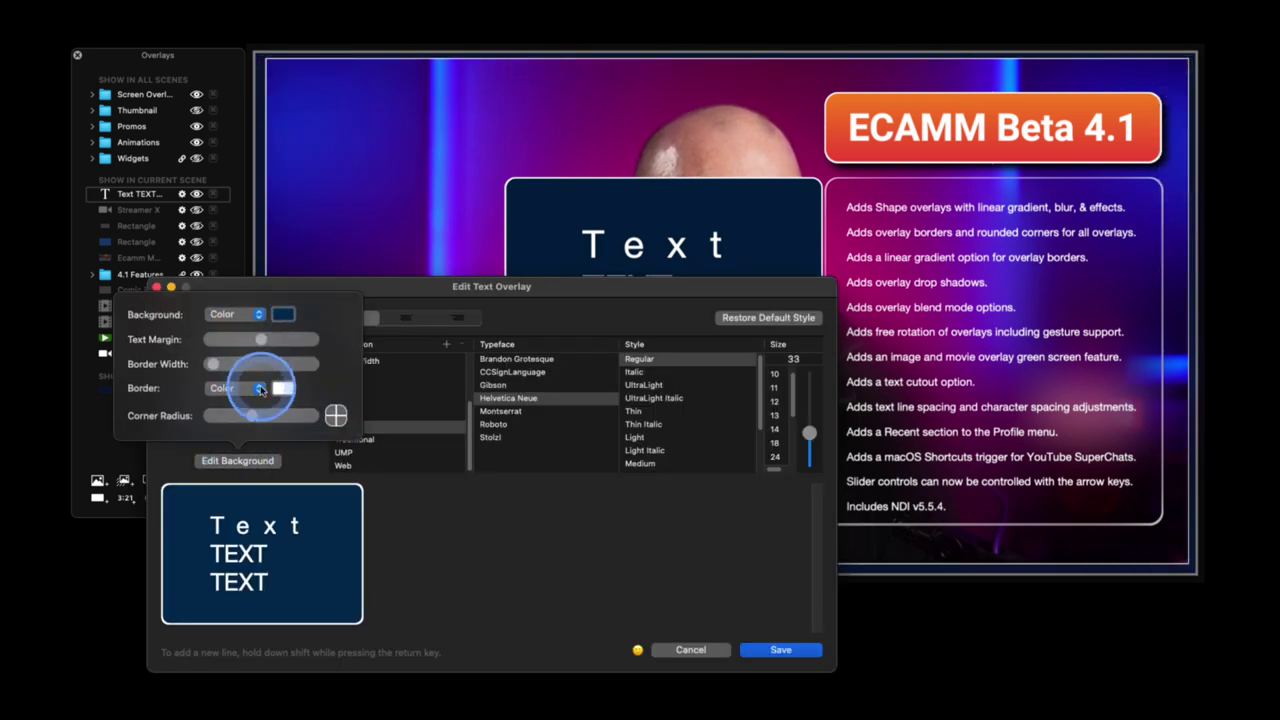
{"action": "left_click", "coordinate": [261, 390]}
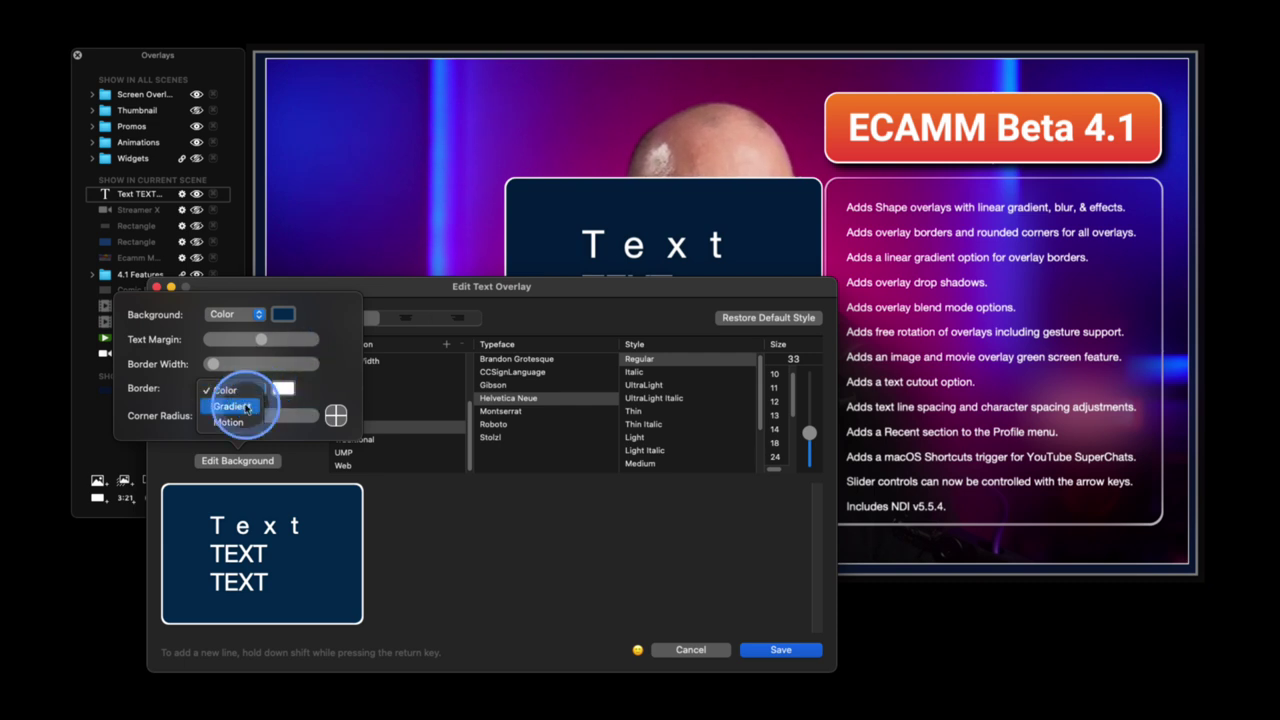
{"action": "left_click", "coordinate": [340, 395]}
{"action": "left_click", "coordinate": [690, 647]}
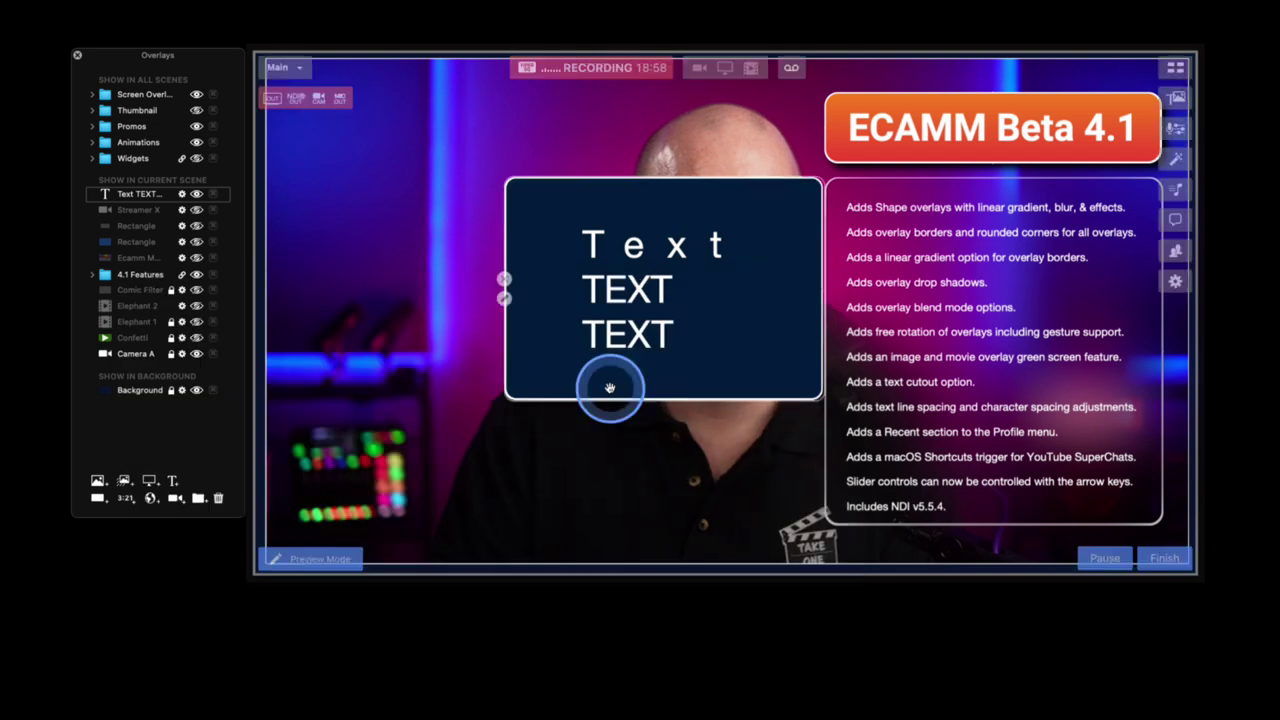
- Keep the Fixed Position style, turn on Cutout Text for the overlay and move it slightly lower over the presenter's face
{"action": "left_click", "coordinate": [505, 297]}
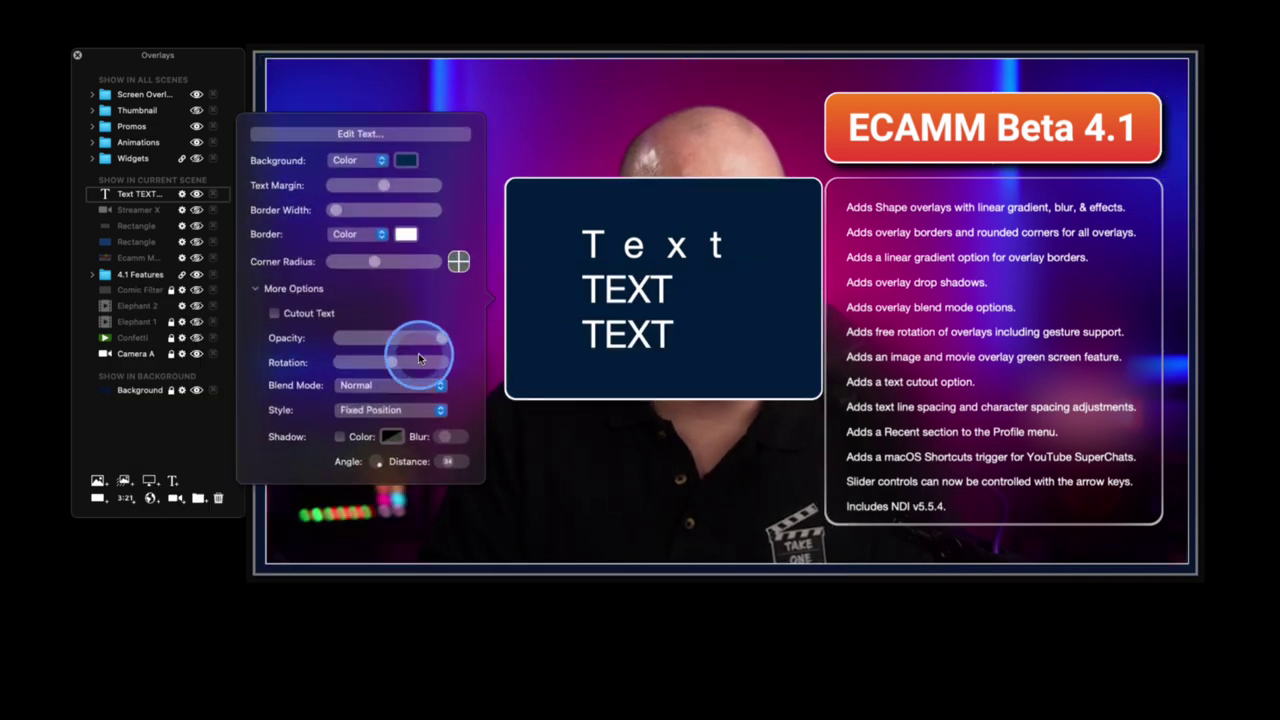
{"action": "left_click", "coordinate": [408, 410]}
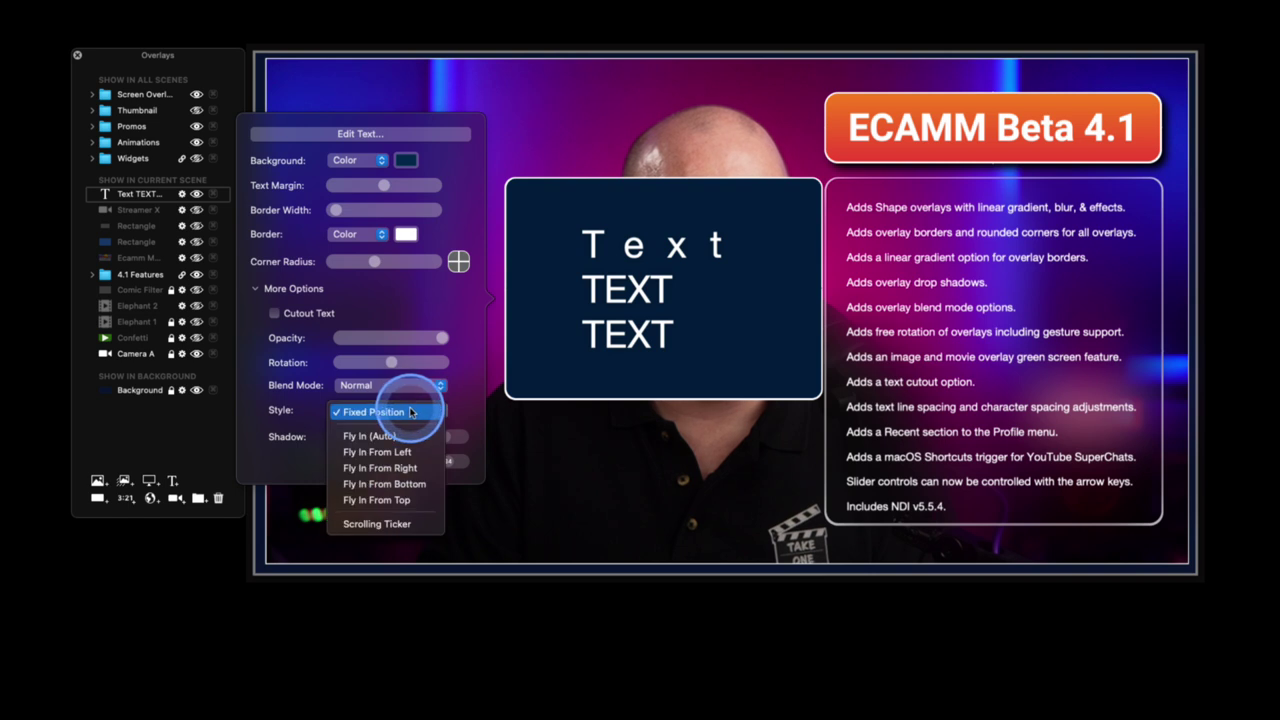
{"action": "left_click", "coordinate": [463, 409]}
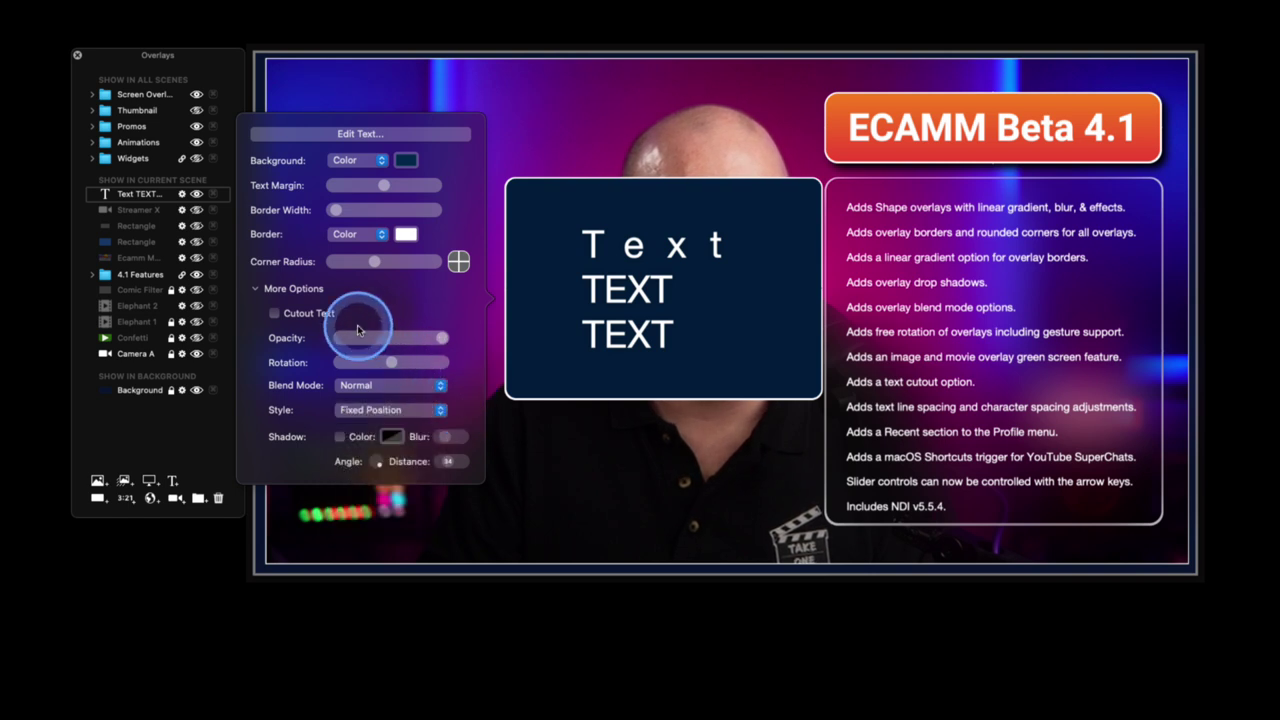
{"action": "left_click", "coordinate": [275, 314]}
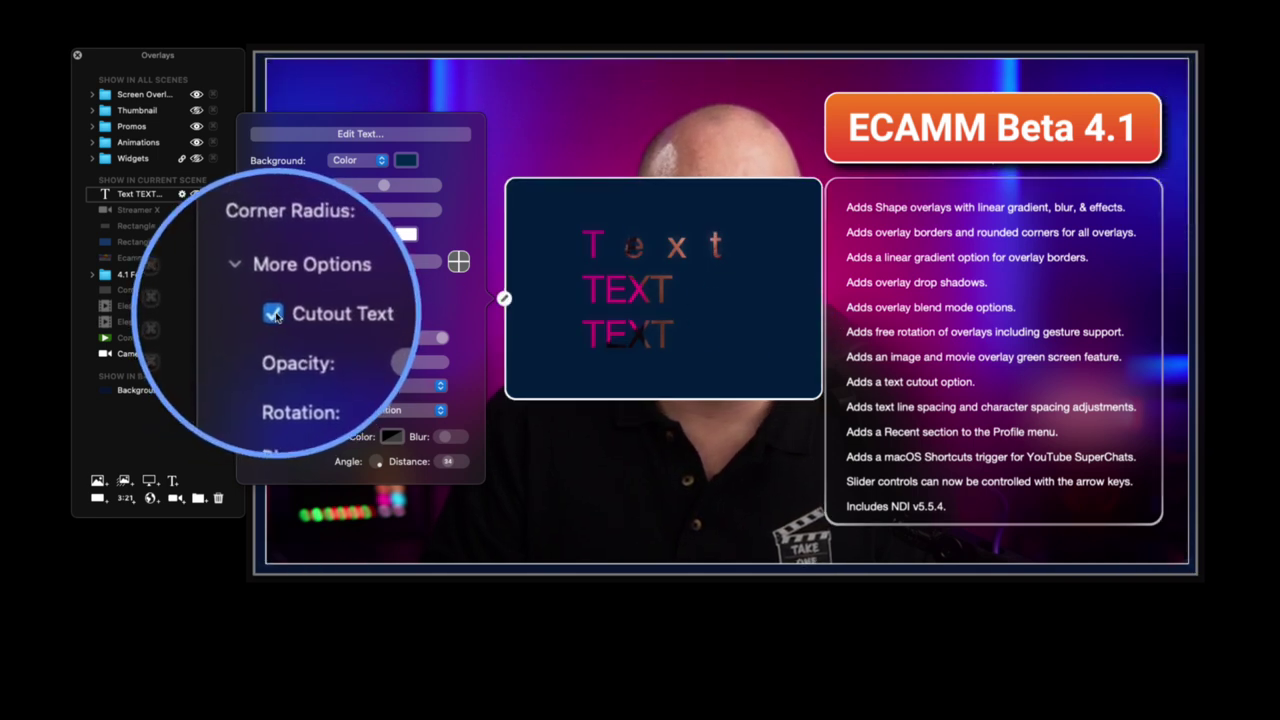
{"action": "left_click_drag", "start_coordinate": [677, 329], "coordinate": [686, 366]}
- Edit the overlay's text again and set its size to 65
{"action": "left_click", "coordinate": [501, 336]}
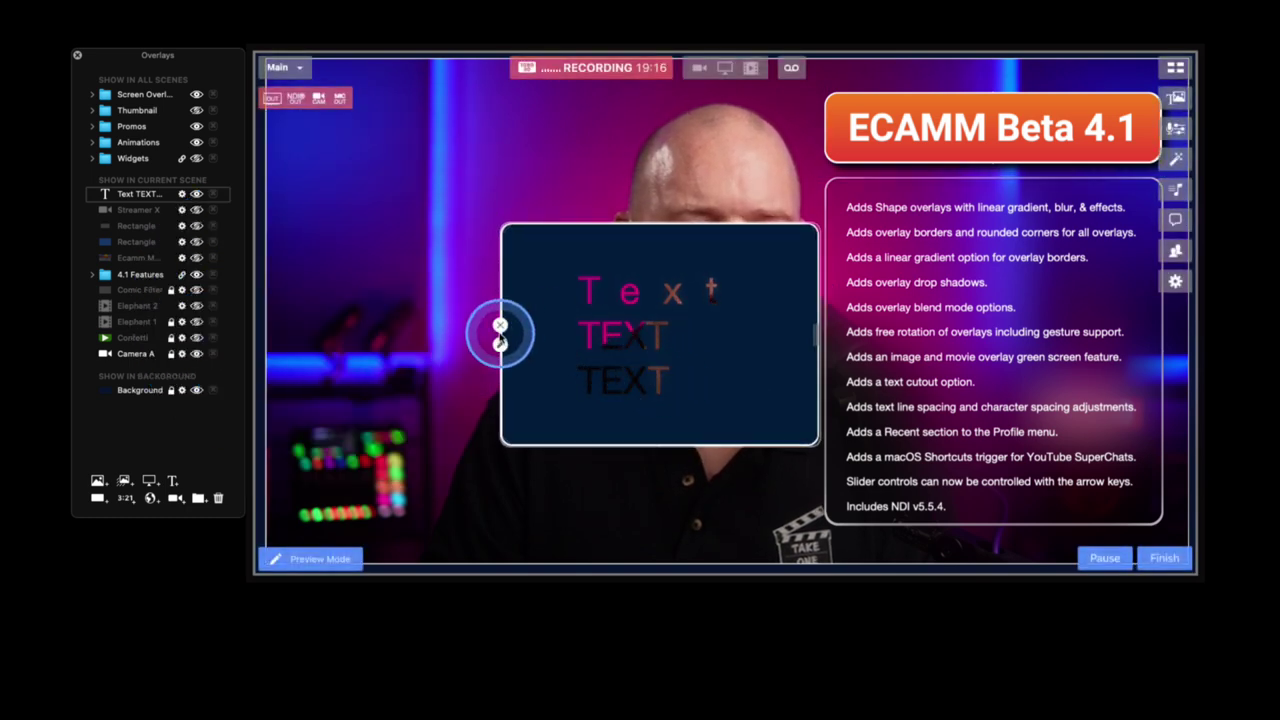
{"action": "left_click", "coordinate": [371, 177]}
{"action": "left_click", "coordinate": [810, 428]}
{"action": "left_click_drag", "start_coordinate": [810, 433], "coordinate": [810, 406]}
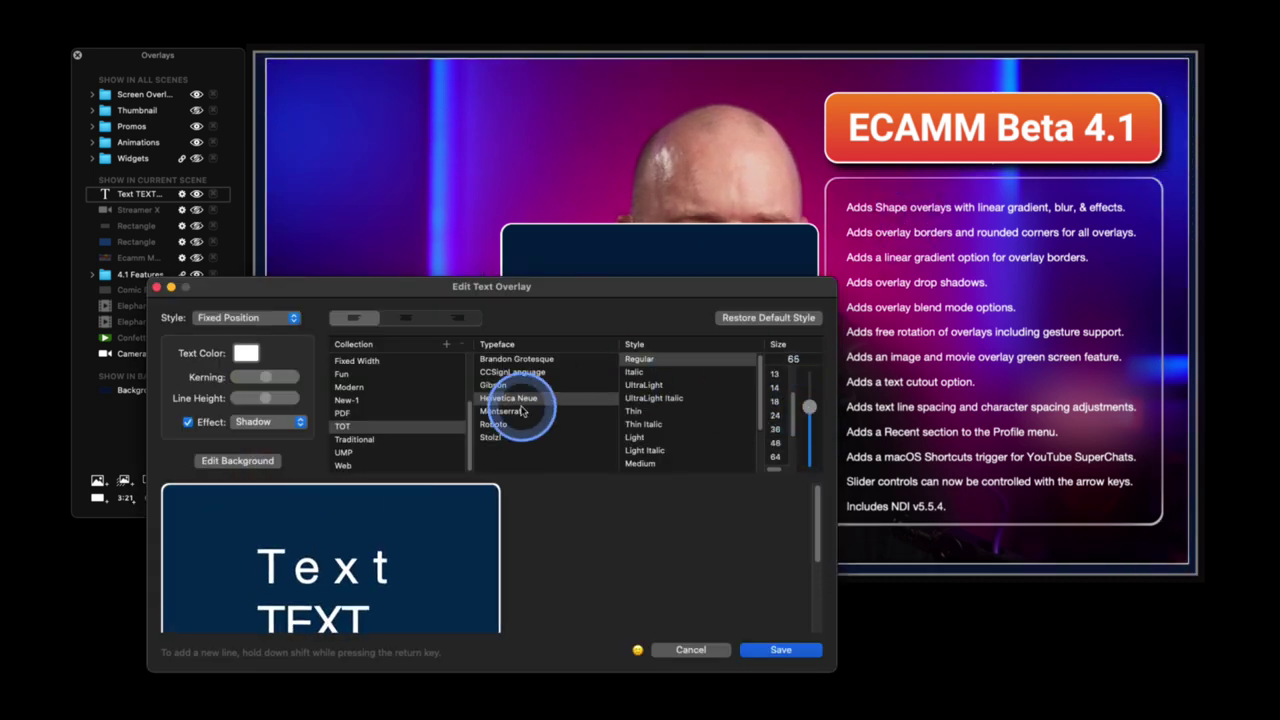
- Set all the text to Stolzl Bold with uniform kerning across the three lines and save it
{"action": "triple_click", "coordinate": [363, 594]}
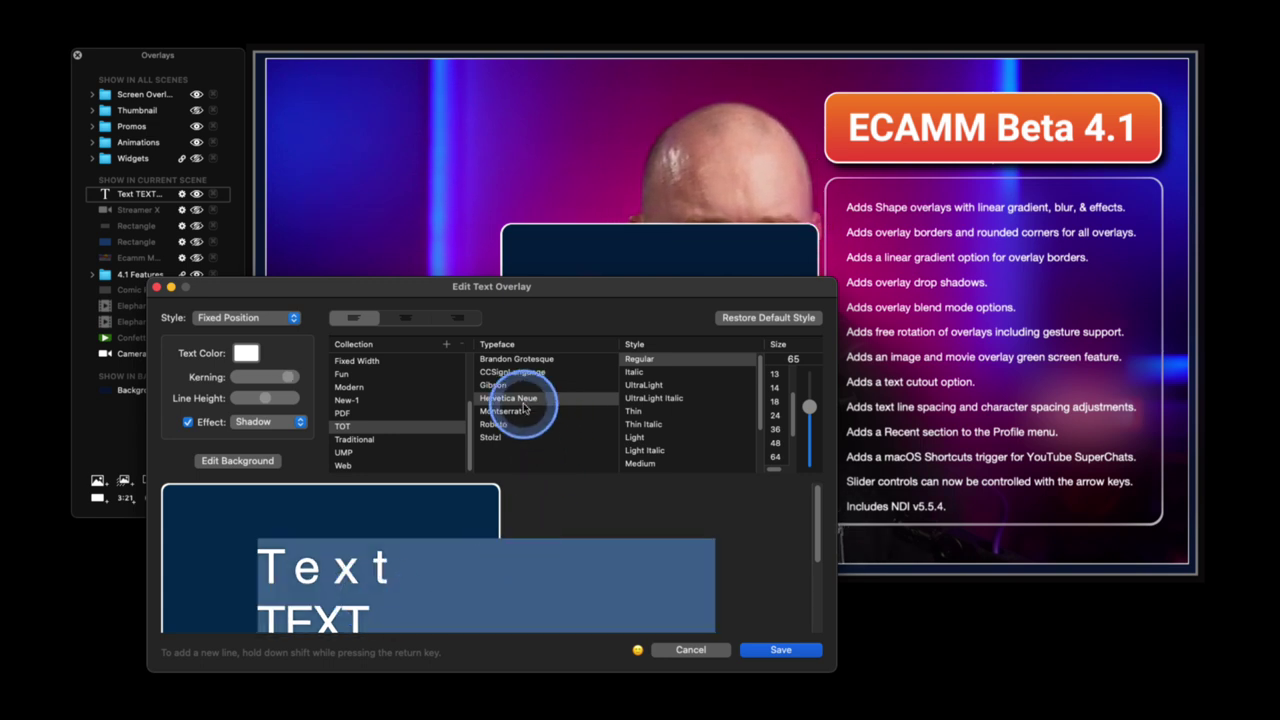
{"action": "left_click", "coordinate": [491, 438]}
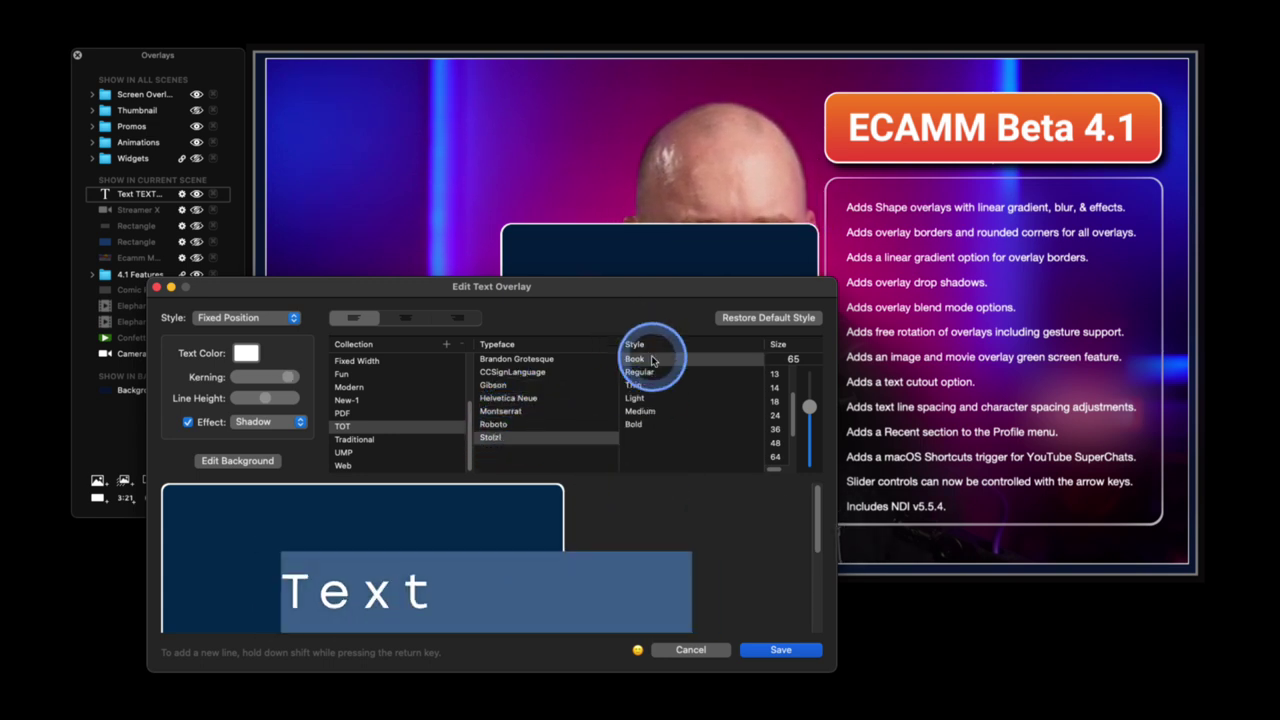
{"action": "left_click", "coordinate": [636, 426]}
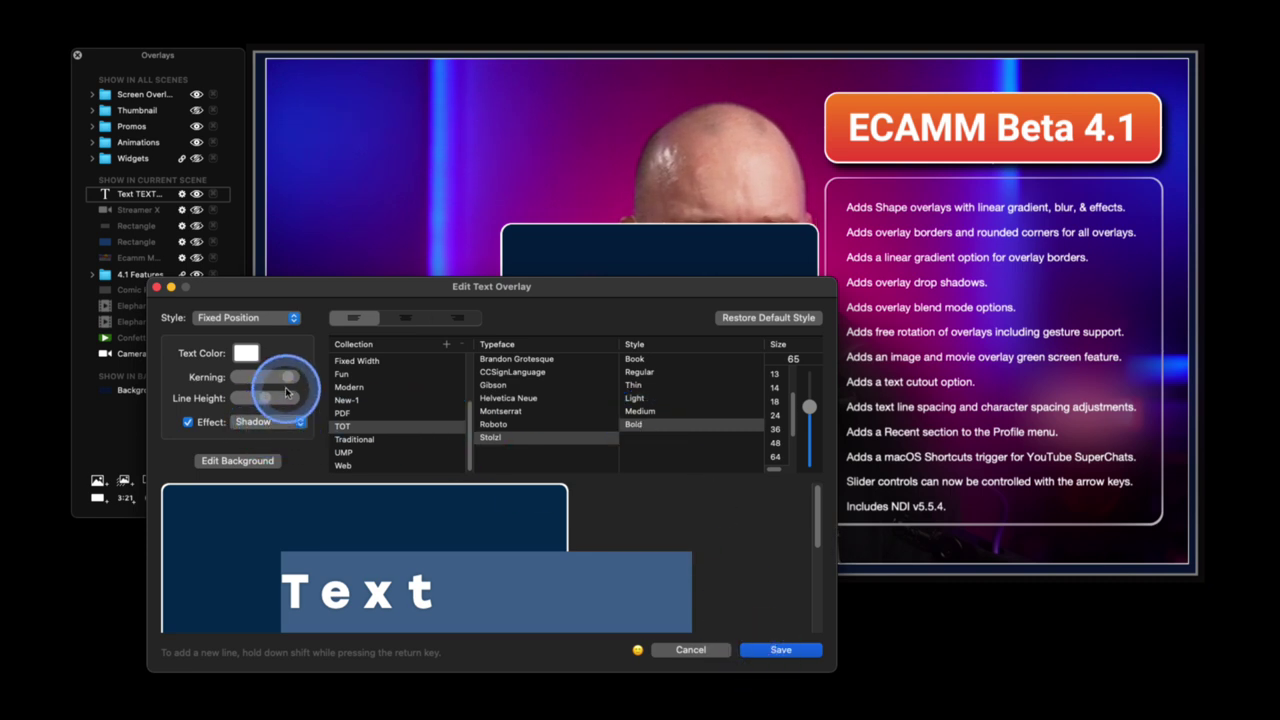
{"action": "left_click_drag", "start_coordinate": [290, 380], "coordinate": [257, 400]}
{"action": "left_click", "coordinate": [755, 652]}
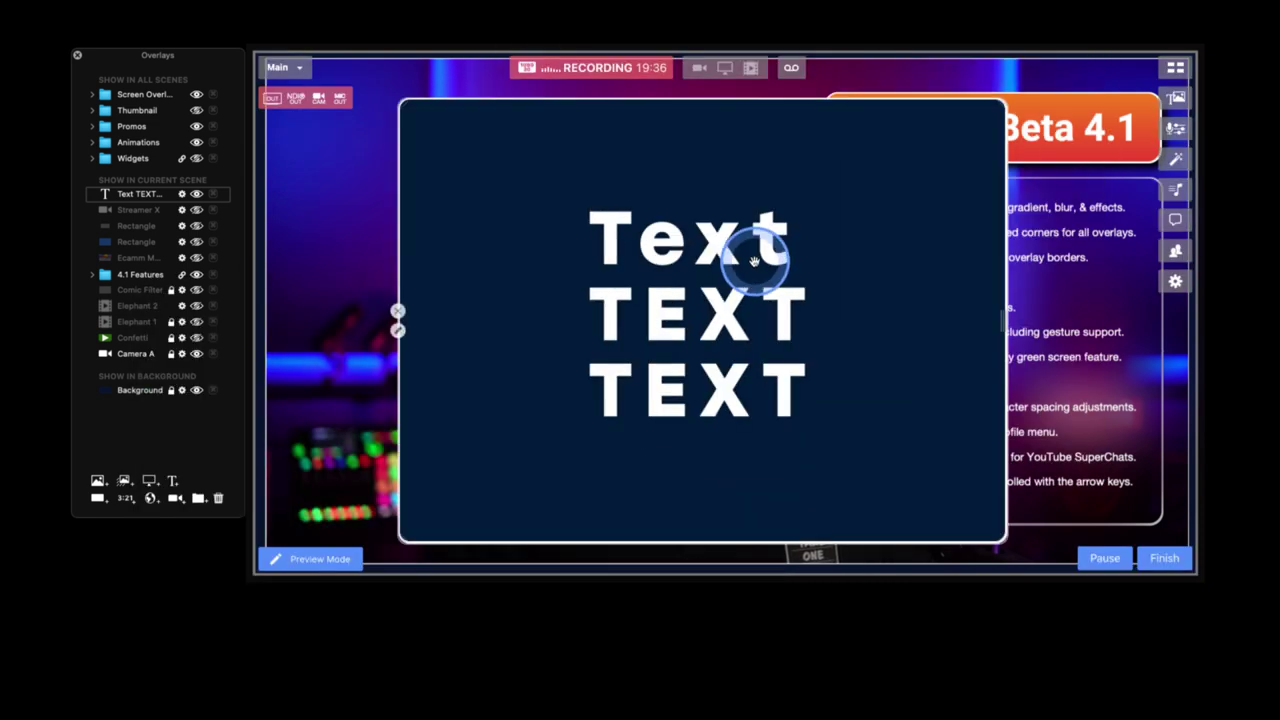
- Reduce the overlay's text margin so the box fits closely around the lettering and turn Cutout Text back on
{"action": "left_click", "coordinate": [398, 331]}
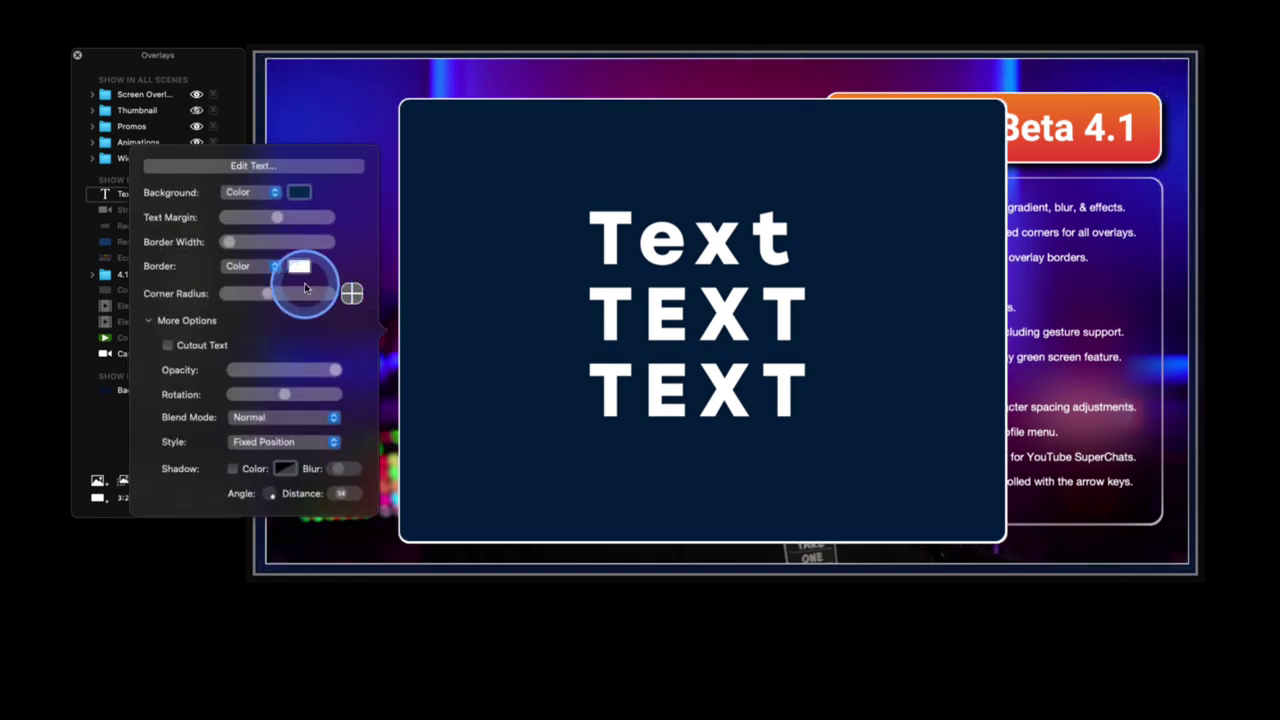
{"action": "left_click_drag", "start_coordinate": [278, 219], "coordinate": [236, 217]}
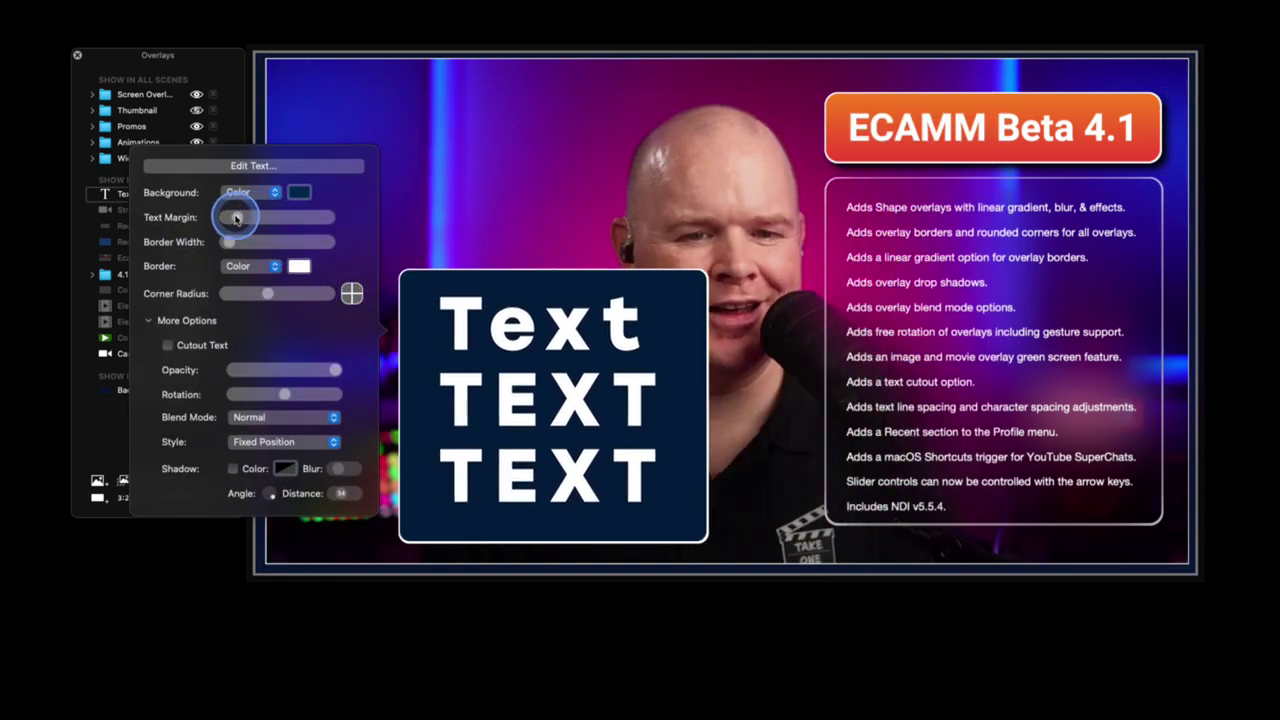
{"action": "left_click", "coordinate": [167, 345]}
- Move the cutout overlay in front of the presenter's face and enlarge it to fill most of the frame's height
{"action": "left_click_drag", "start_coordinate": [651, 377], "coordinate": [811, 257]}
{"action": "left_click", "coordinate": [657, 377]}
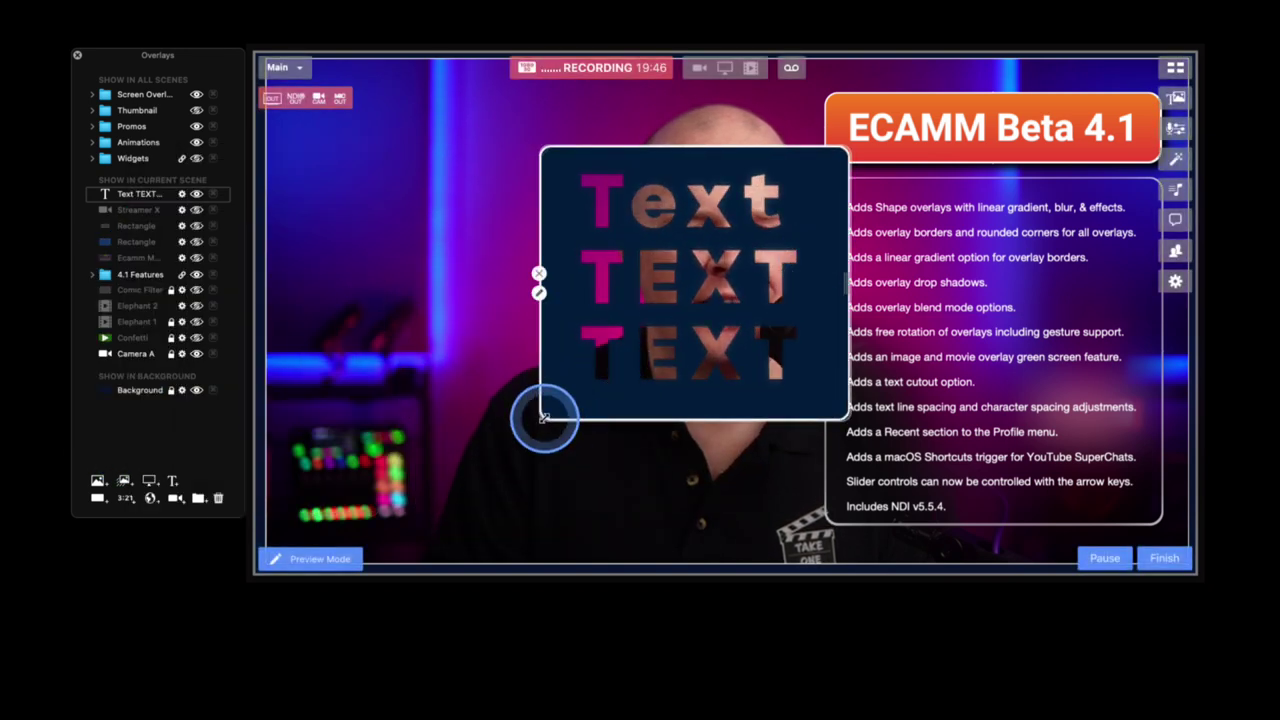
{"action": "left_click_drag", "start_coordinate": [543, 417], "coordinate": [175, 581]}
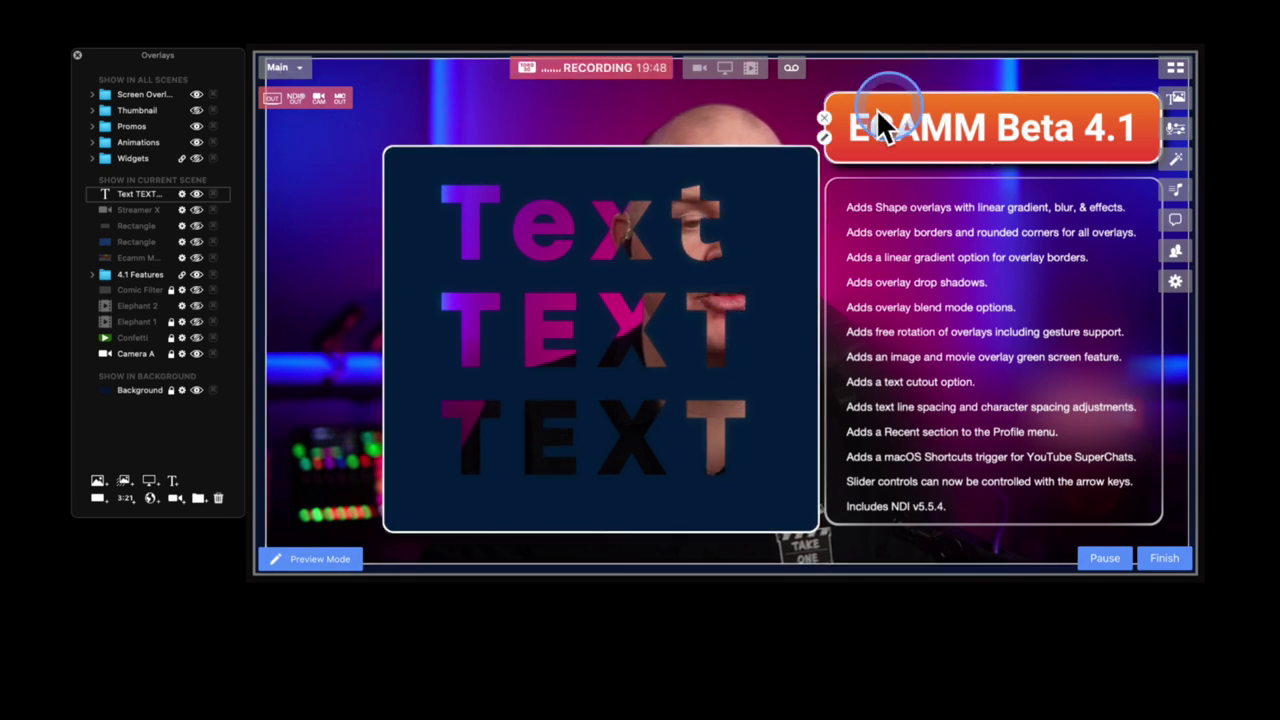
{"action": "left_click_drag", "start_coordinate": [808, 151], "coordinate": [905, 78]}
{"action": "left_click_drag", "start_coordinate": [826, 174], "coordinate": [756, 205]}
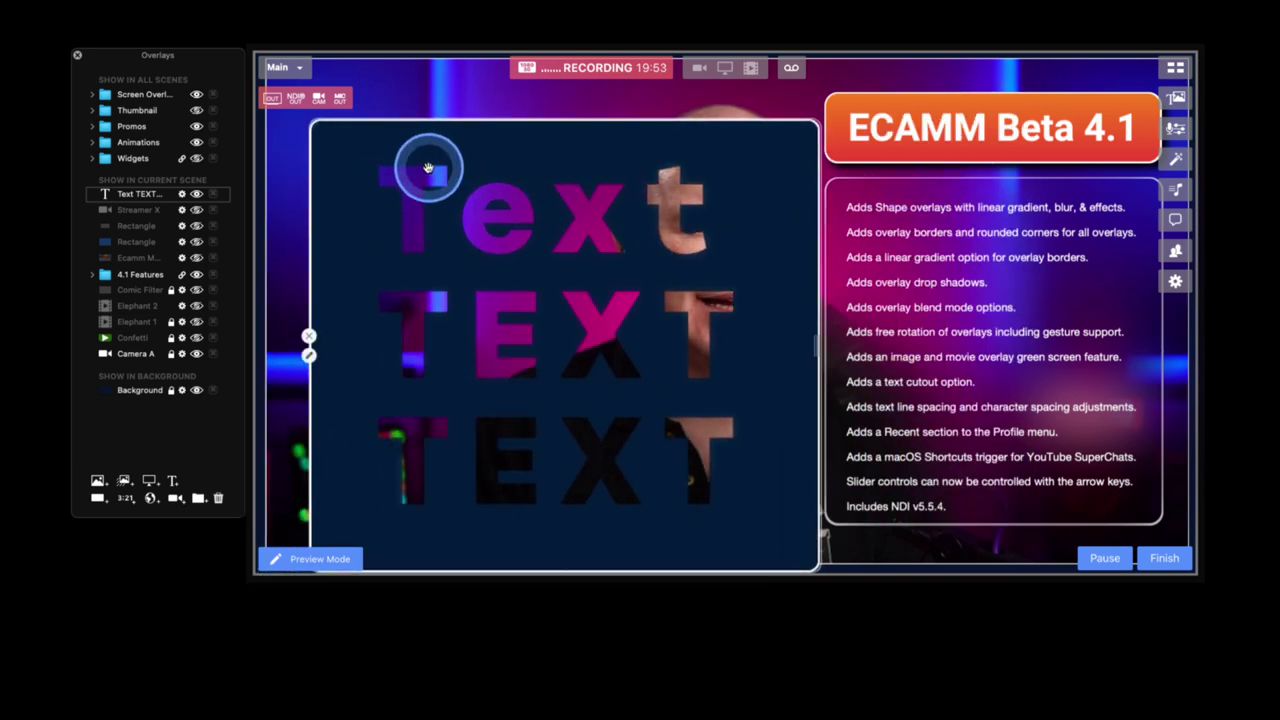
- Hide the cutout text overlay and show the ECAMM LIVE Masterclass image overlay
{"action": "left_click", "coordinate": [309, 336]}
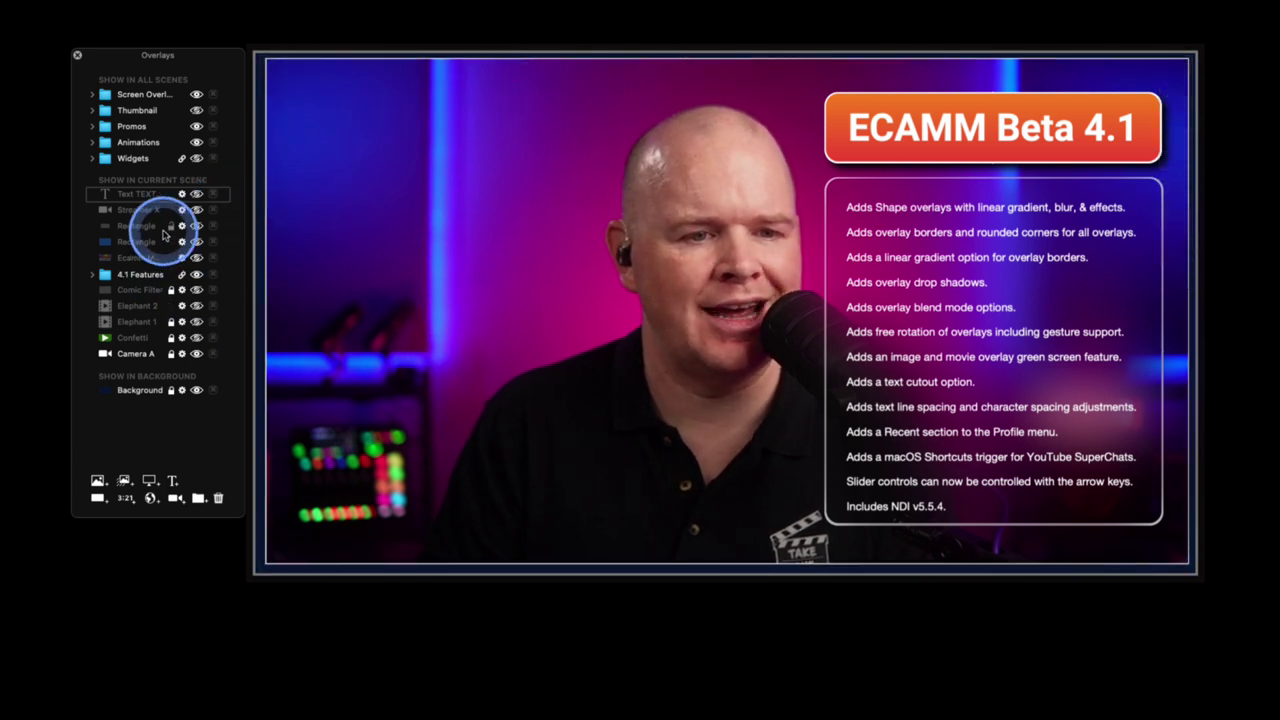
{"action": "left_click", "coordinate": [196, 258]}
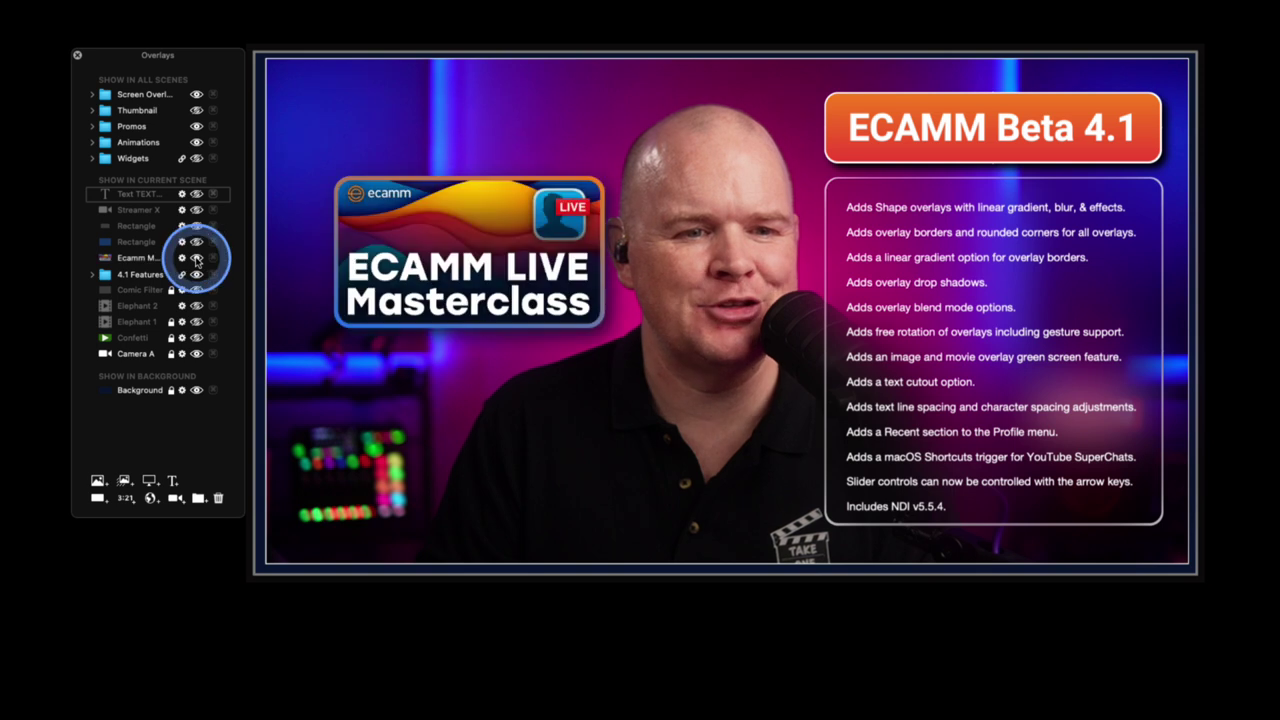
- Move the ECAMM LIVE Masterclass overlay to the upper-left area of the video frame and open its settings
{"action": "left_click", "coordinate": [488, 190]}
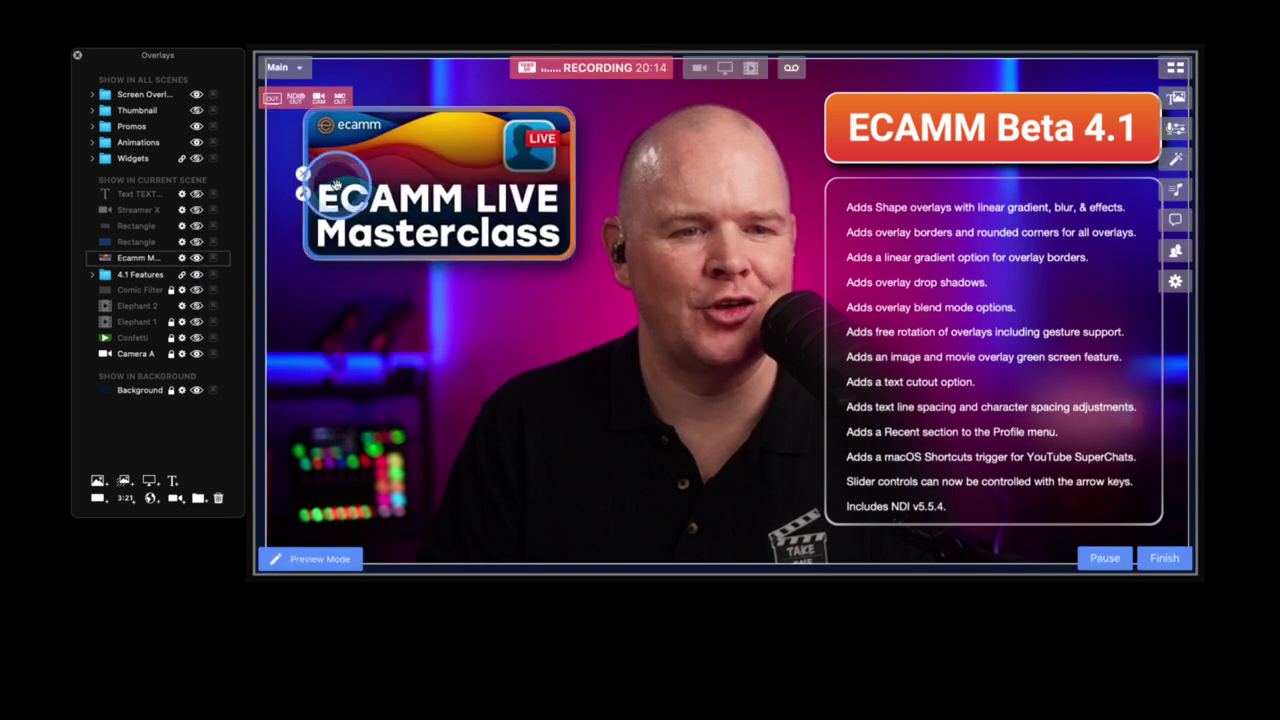
{"action": "left_click_drag", "start_coordinate": [320, 192], "coordinate": [330, 218]}
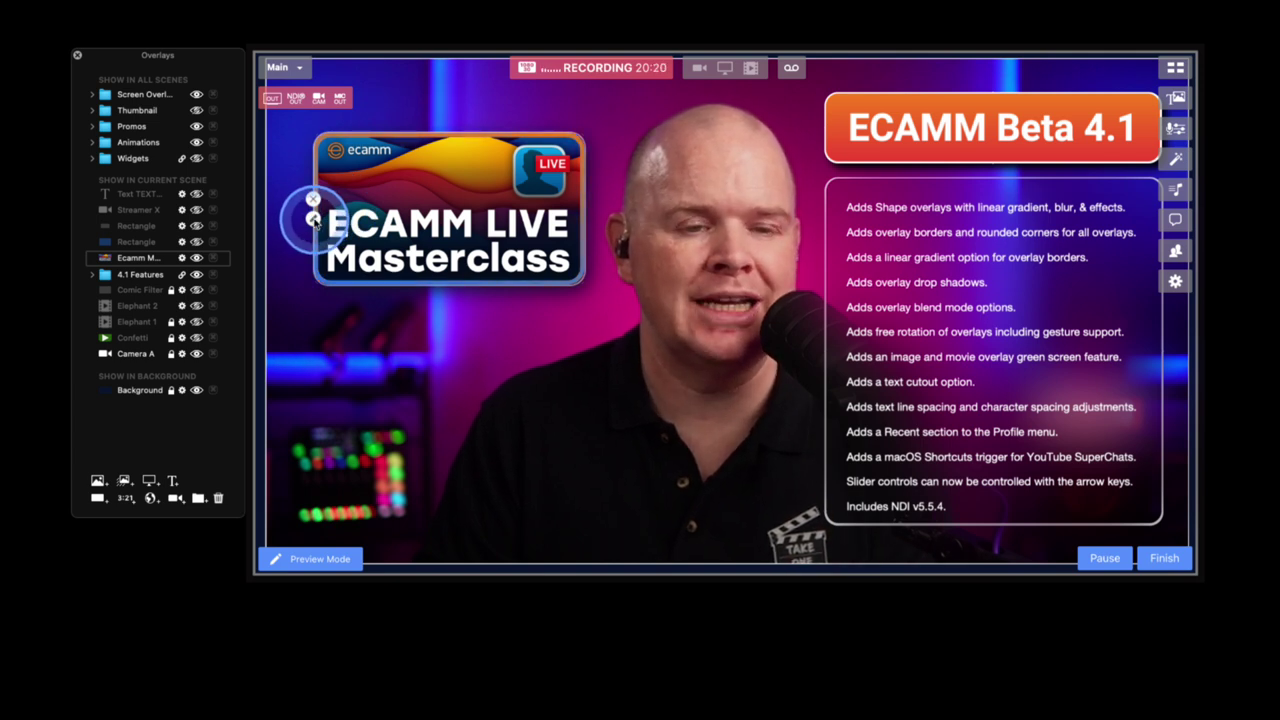
{"action": "left_click_drag", "start_coordinate": [378, 202], "coordinate": [386, 181]}
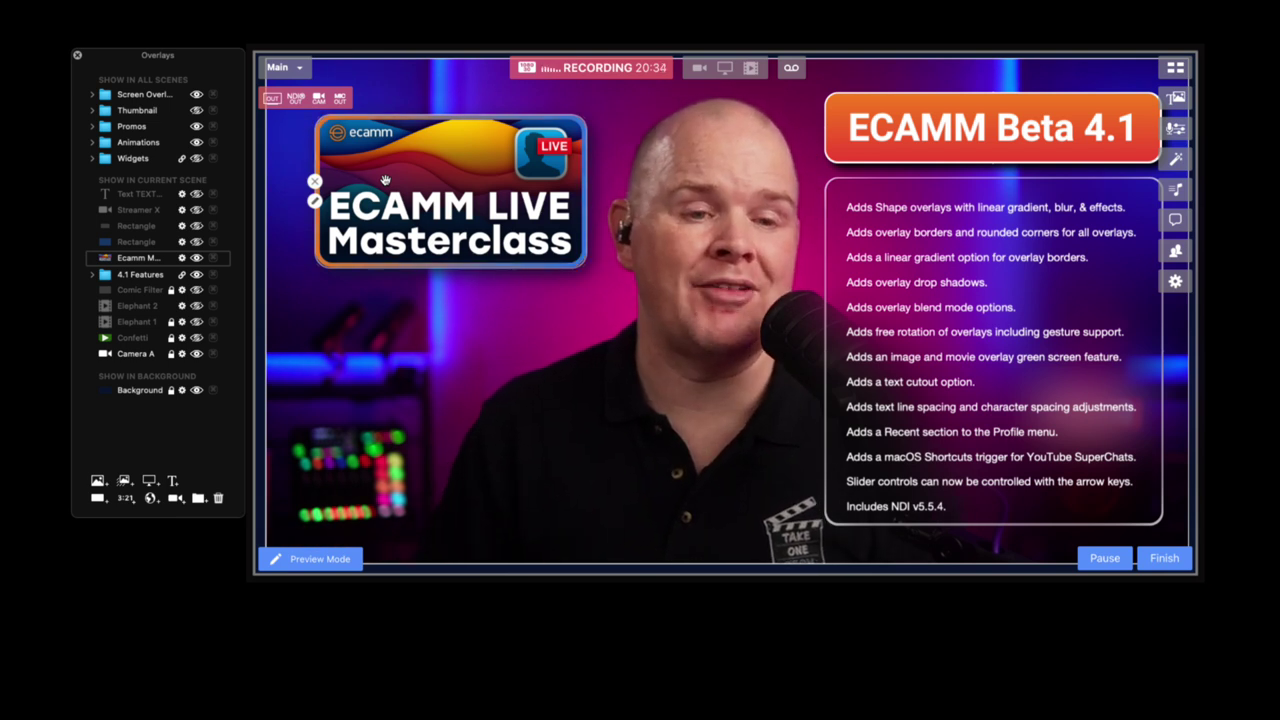
{"action": "left_click_drag", "start_coordinate": [386, 179], "coordinate": [332, 188]}
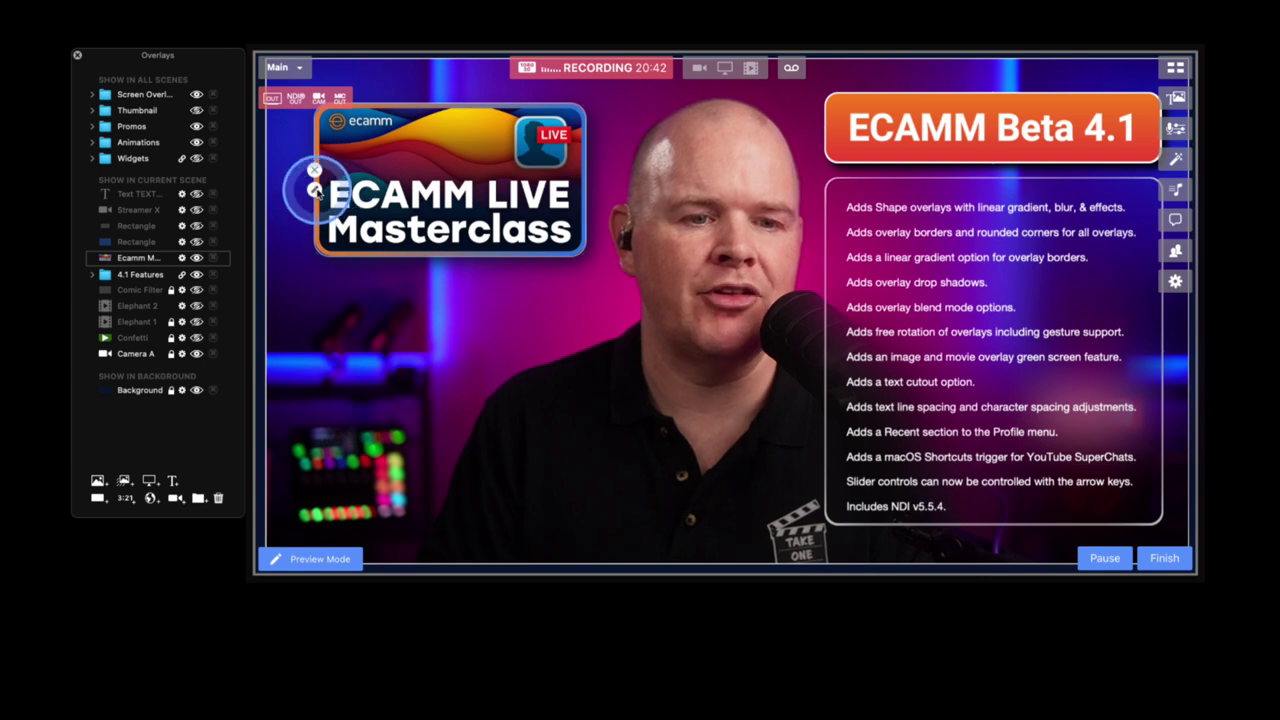
{"action": "left_click", "coordinate": [318, 193]}
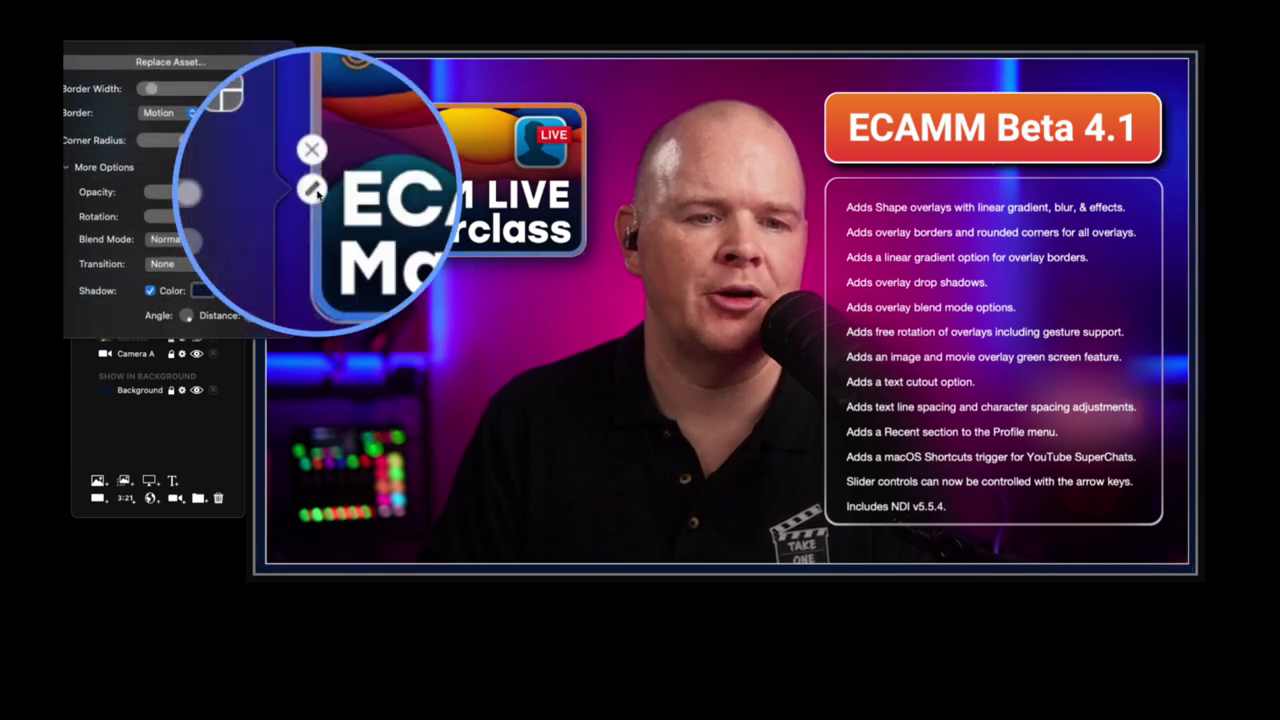
- Hide the ECAMM LIVE Masterclass image overlay from the video frame
{"action": "left_click", "coordinate": [187, 63]}
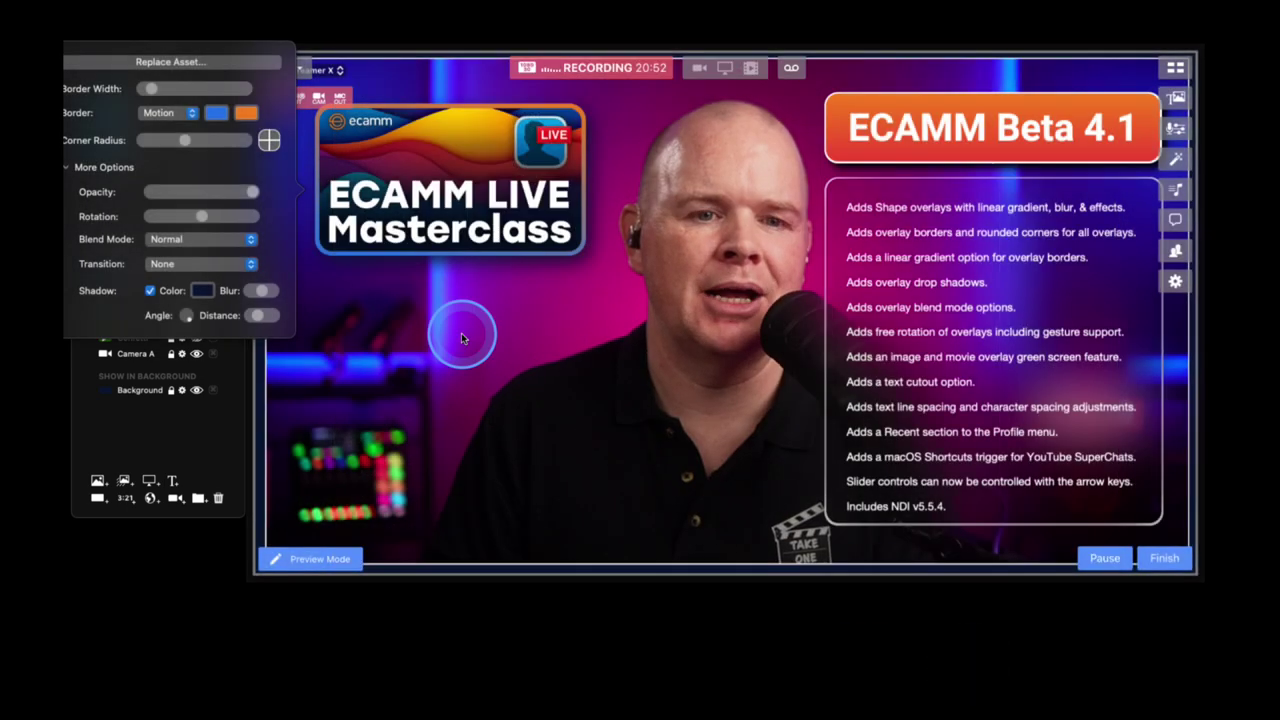
{"action": "mouse_move", "coordinate": [346, 182]}
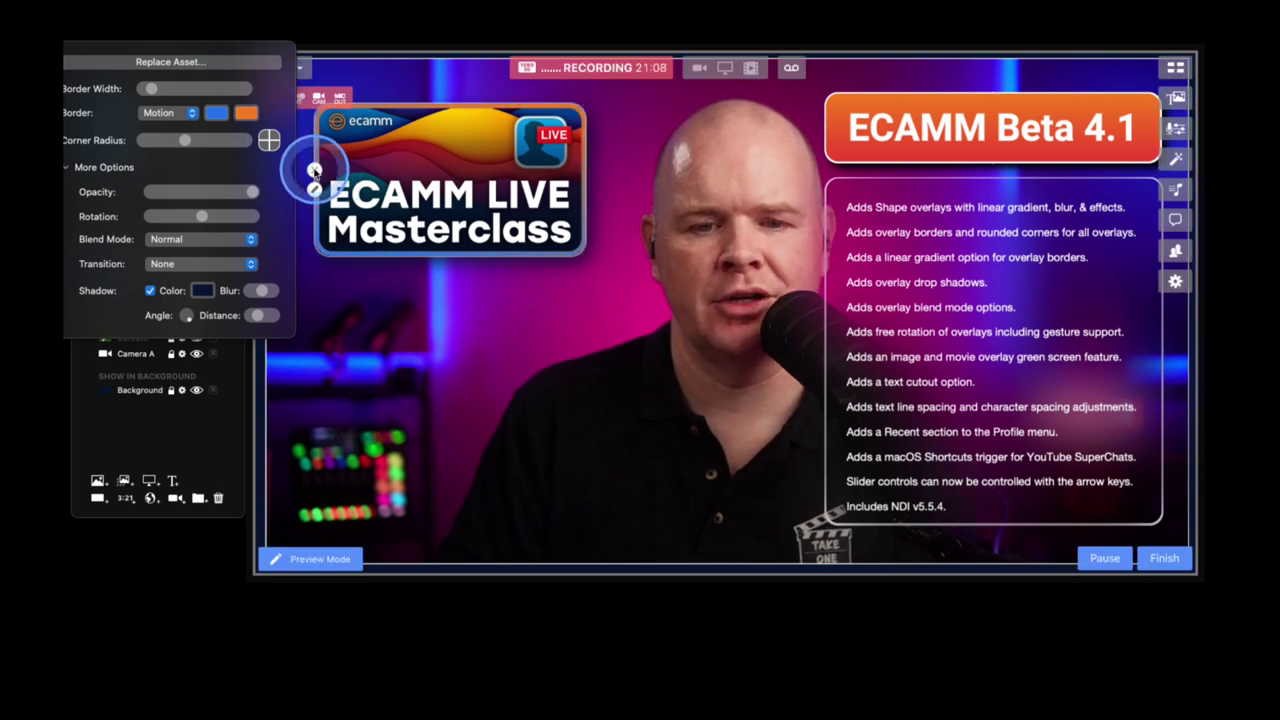
{"action": "left_click", "coordinate": [314, 170]}
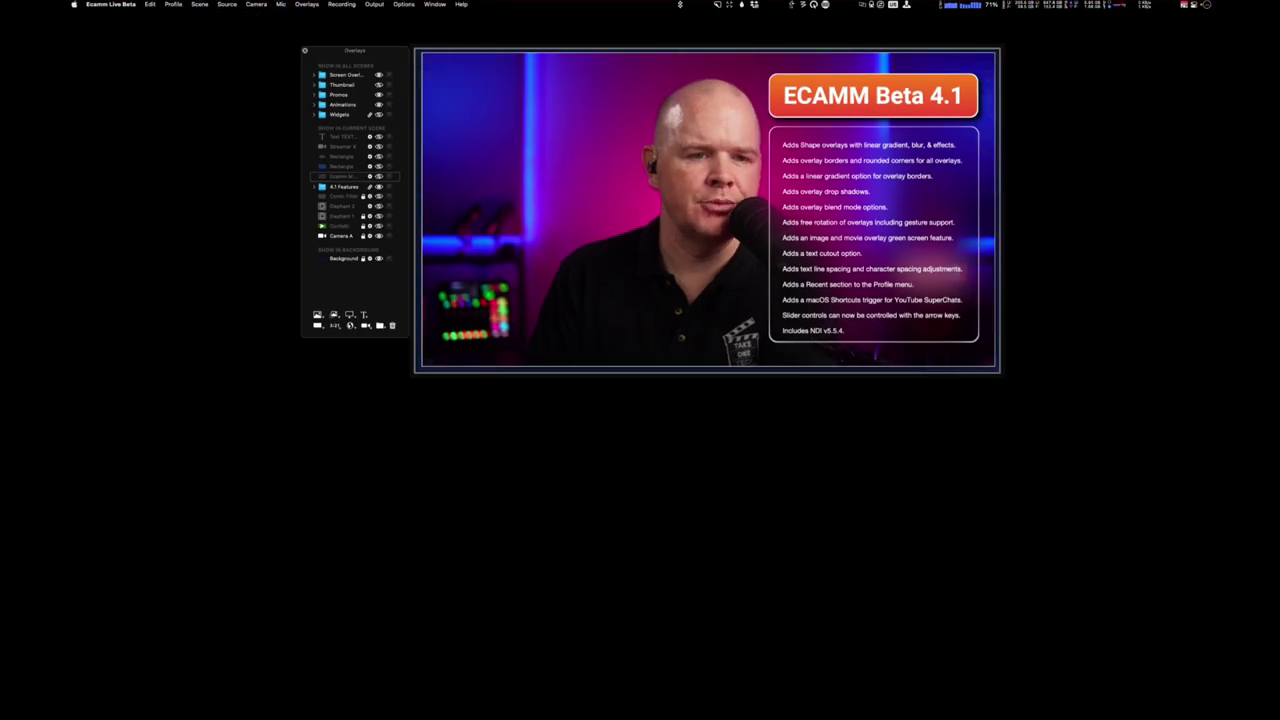
- Examine the Recent section among the profile options
{"action": "left_click", "coordinate": [174, 4]}
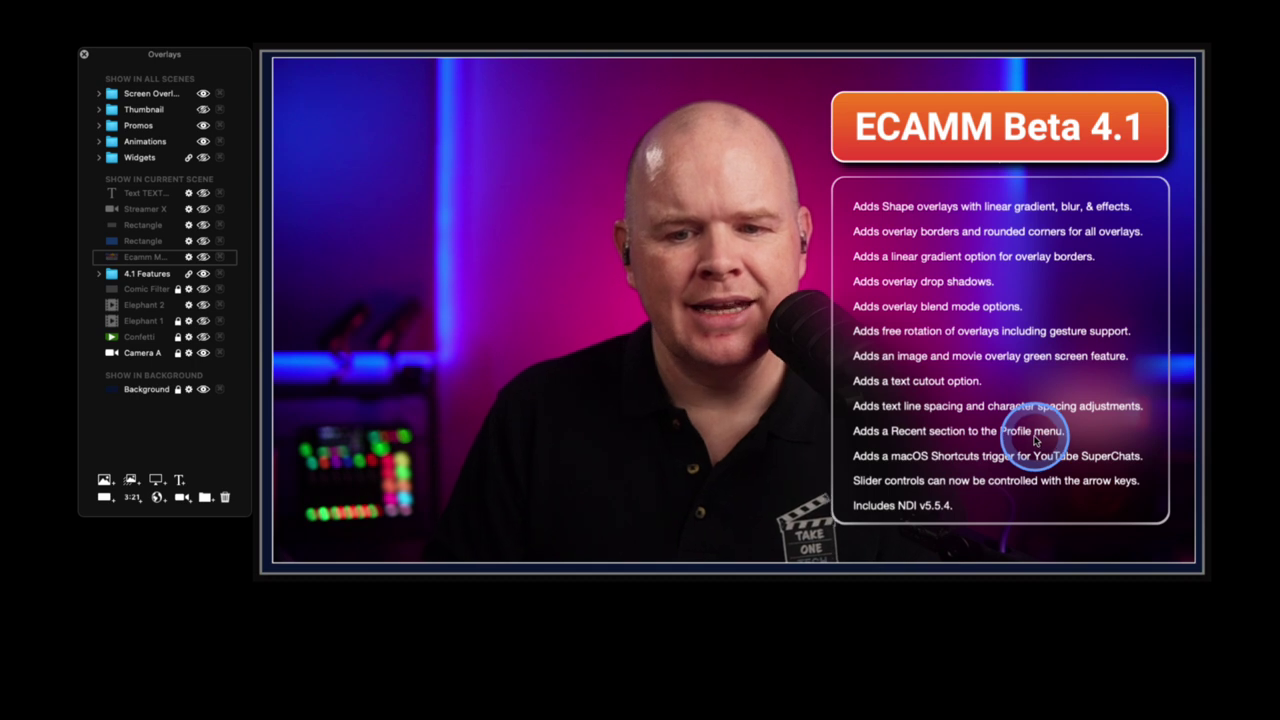
- Open the Shortcuts preferences, review the macOS Shortcut choices for Superchat Arrives while keeping Do Nothing, and close the preferences
{"action": "mouse_move", "coordinate": [1180, 508]}
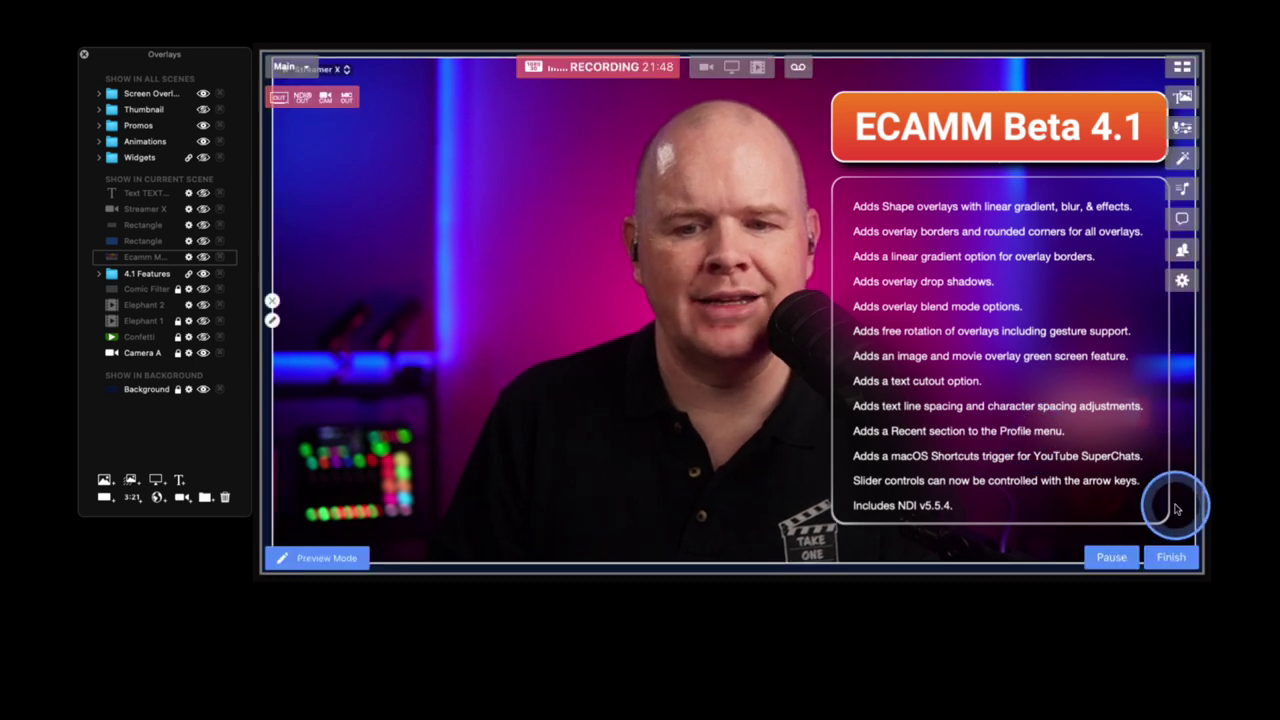
{"action": "left_click", "coordinate": [1182, 281]}
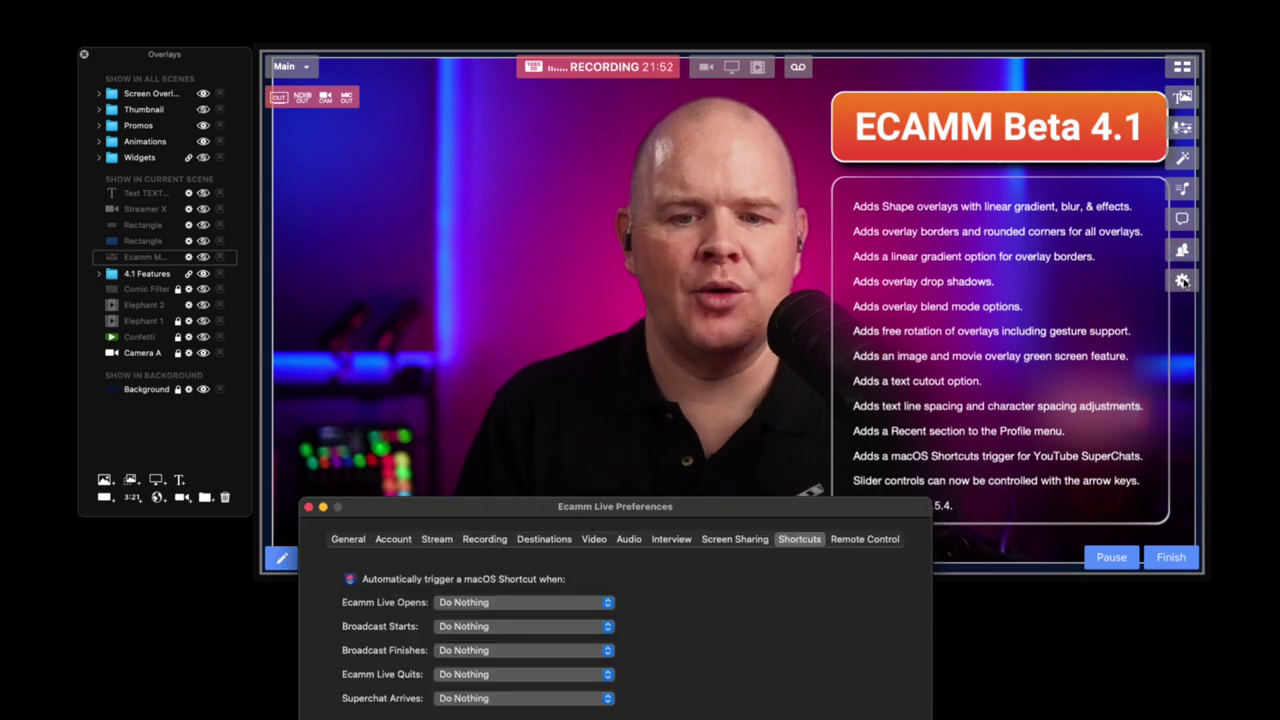
{"action": "left_click_drag", "start_coordinate": [799, 510], "coordinate": [678, 377]}
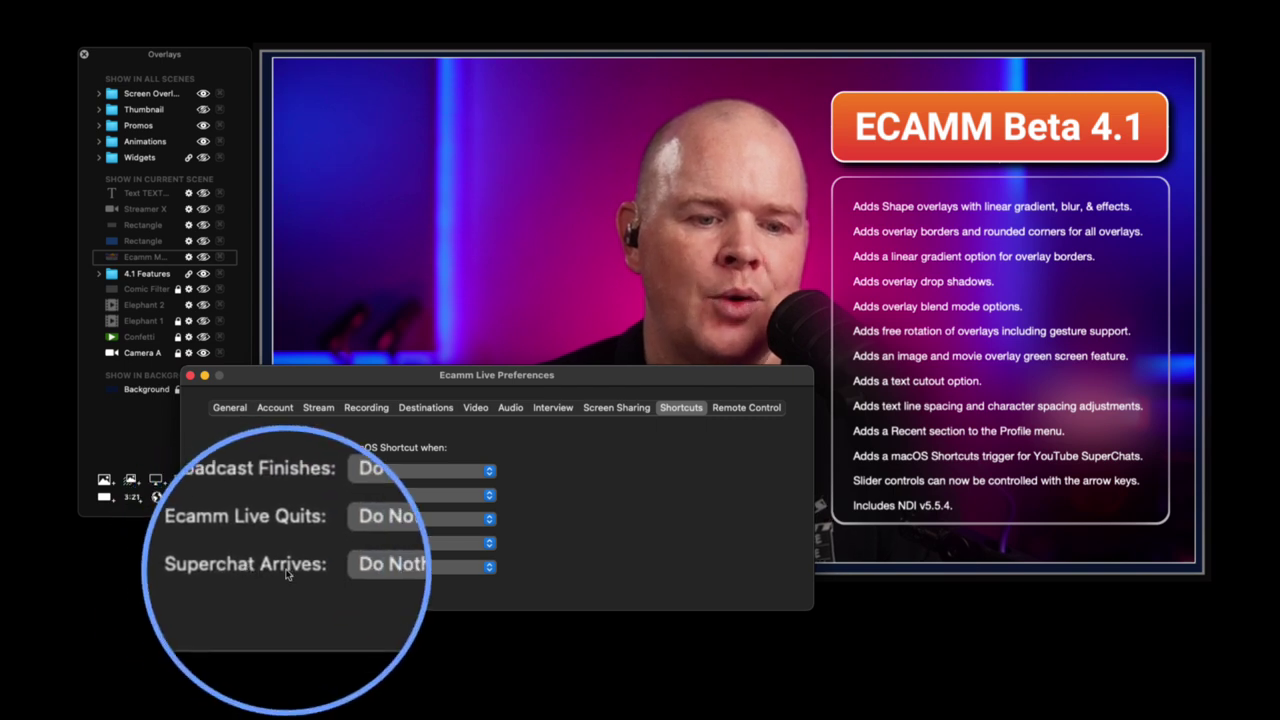
{"action": "left_click", "coordinate": [340, 569]}
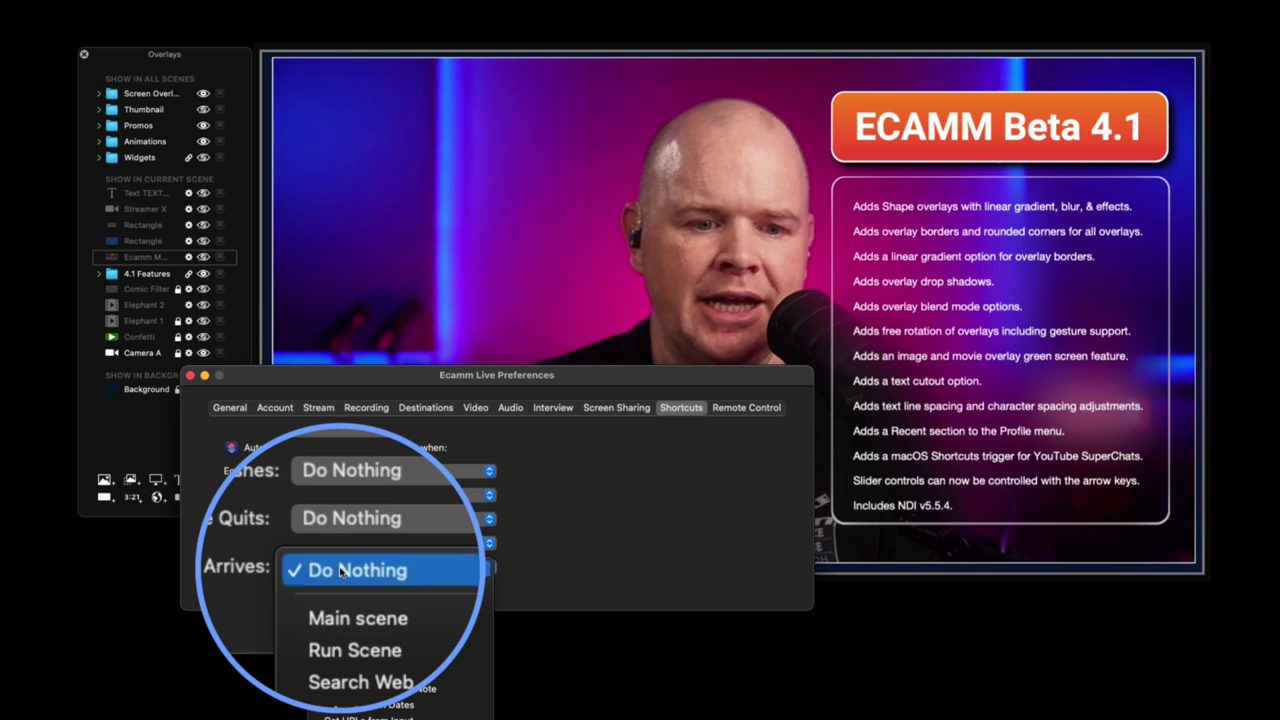
{"action": "left_click", "coordinate": [340, 569]}
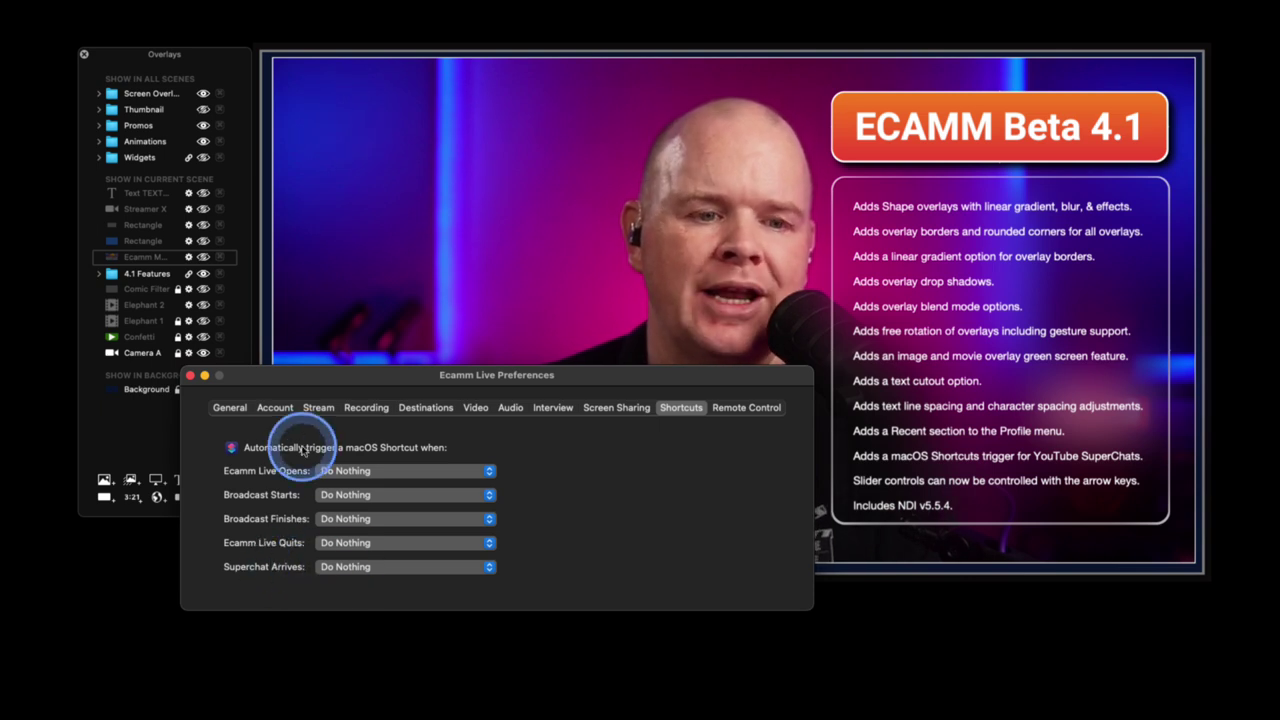
{"action": "left_click_drag", "start_coordinate": [263, 375], "coordinate": [347, 441]}
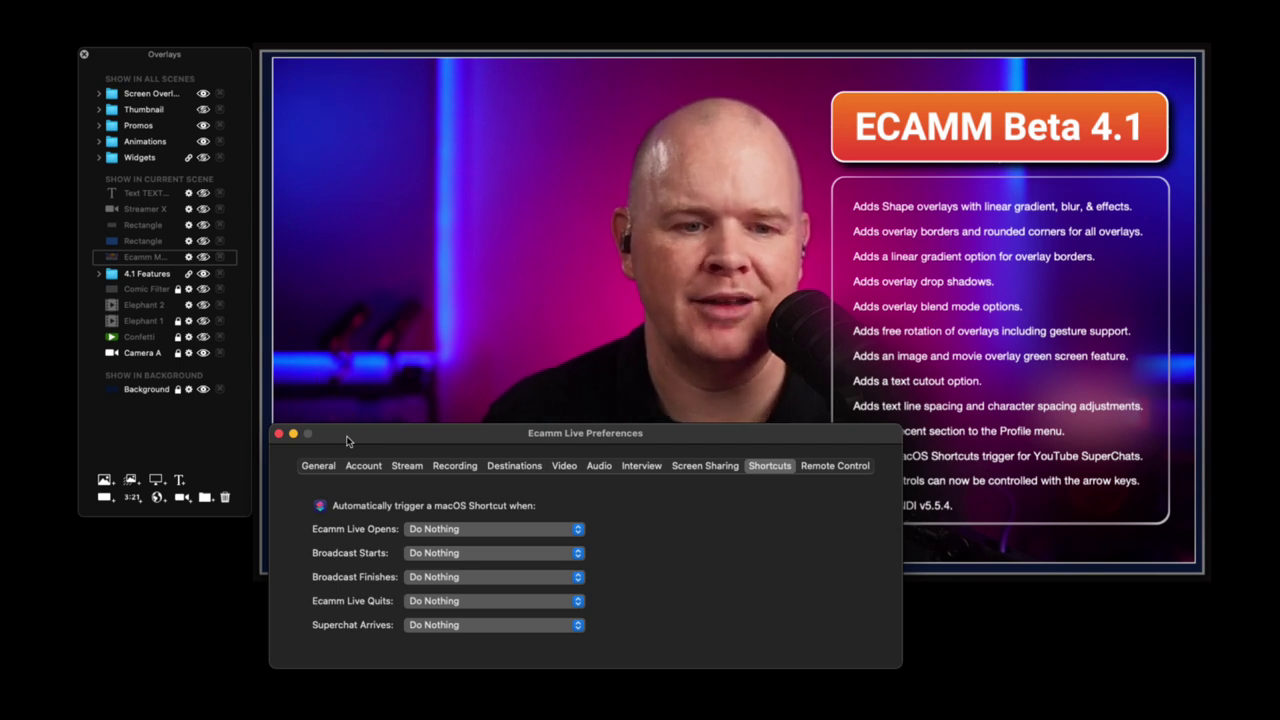
{"action": "left_click", "coordinate": [343, 436]}
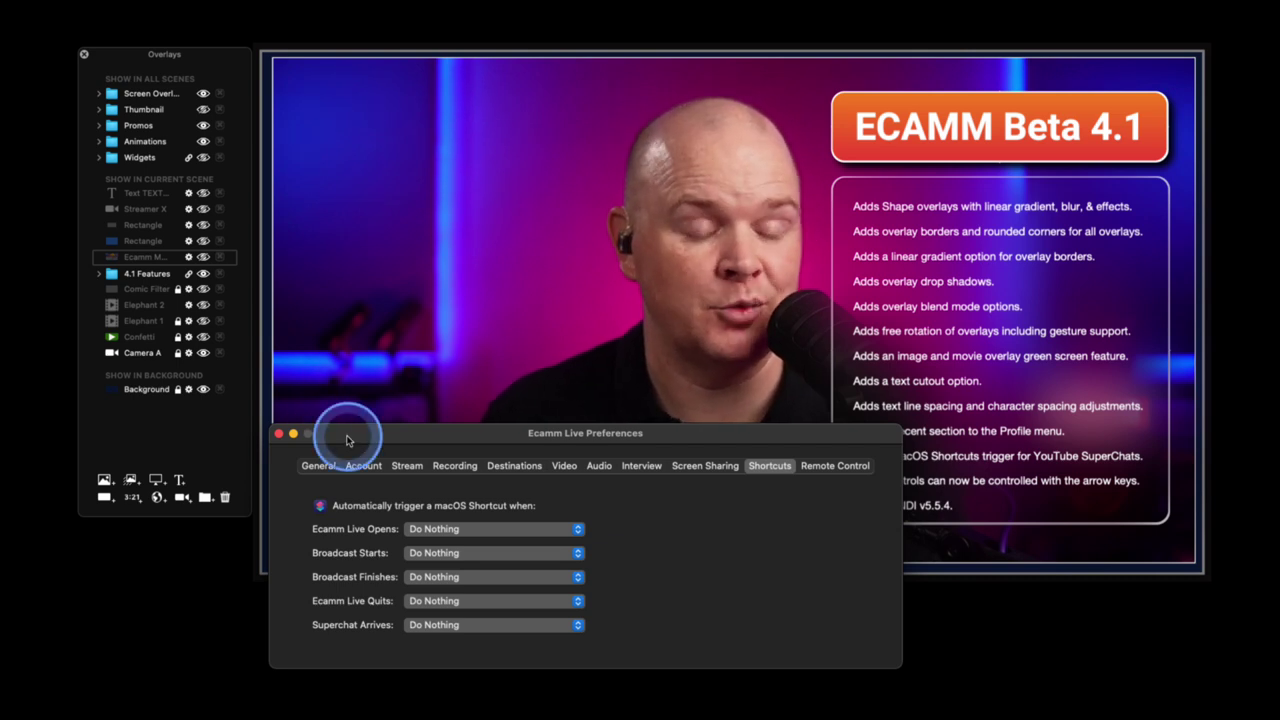
{"action": "left_click", "coordinate": [279, 434]}
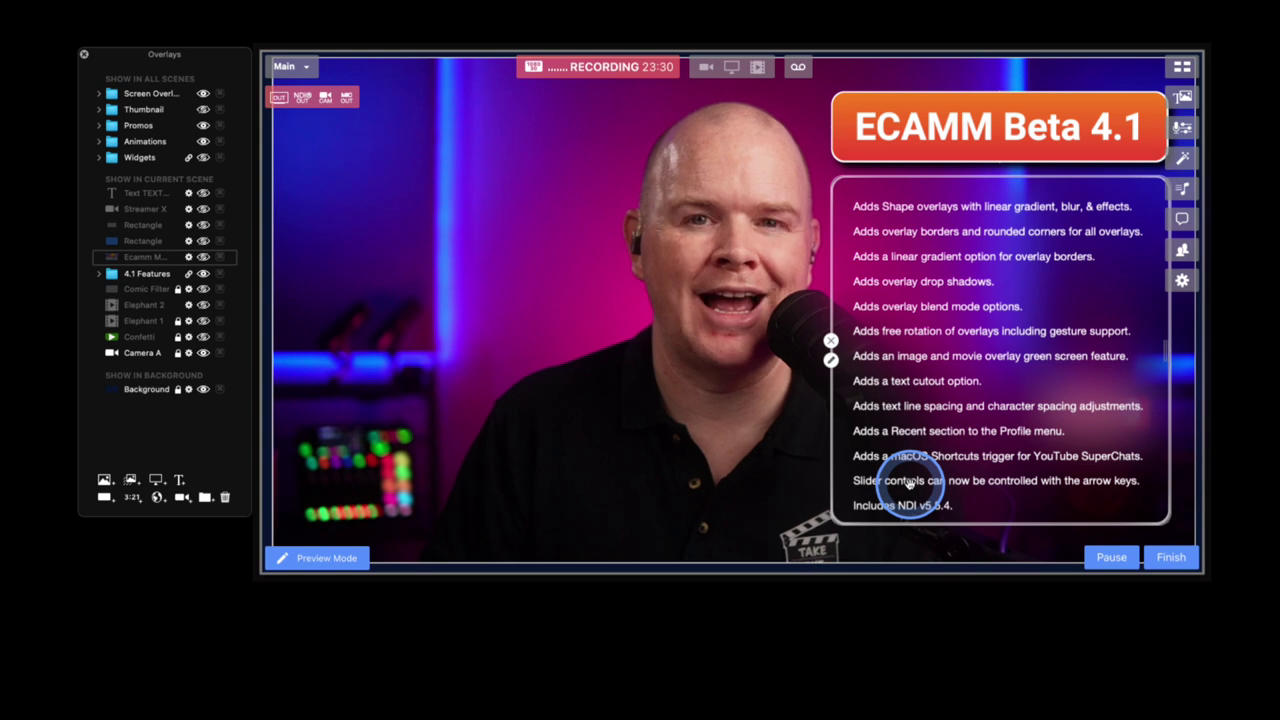
- Open the settings of the feature list text overlay and adjust its corner radius slightly upward in small increments
{"action": "left_click", "coordinate": [830, 358]}
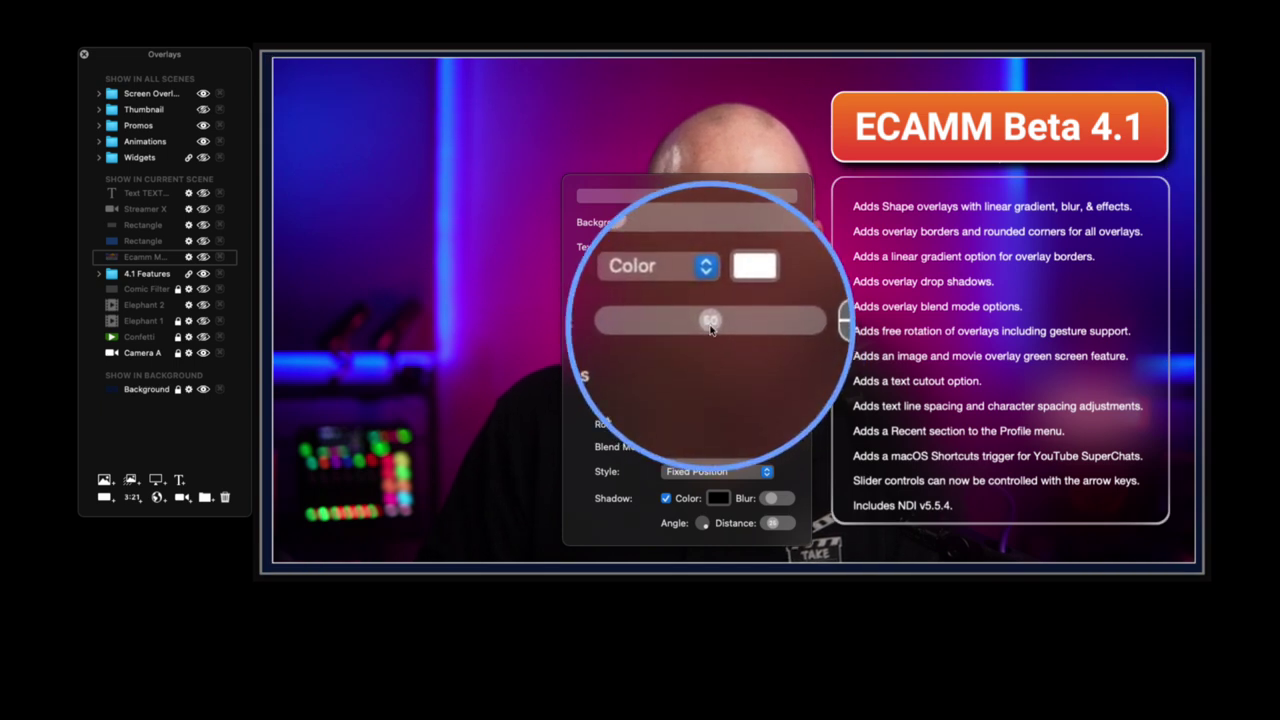
{"action": "left_click_drag", "start_coordinate": [712, 326], "coordinate": [742, 326]}
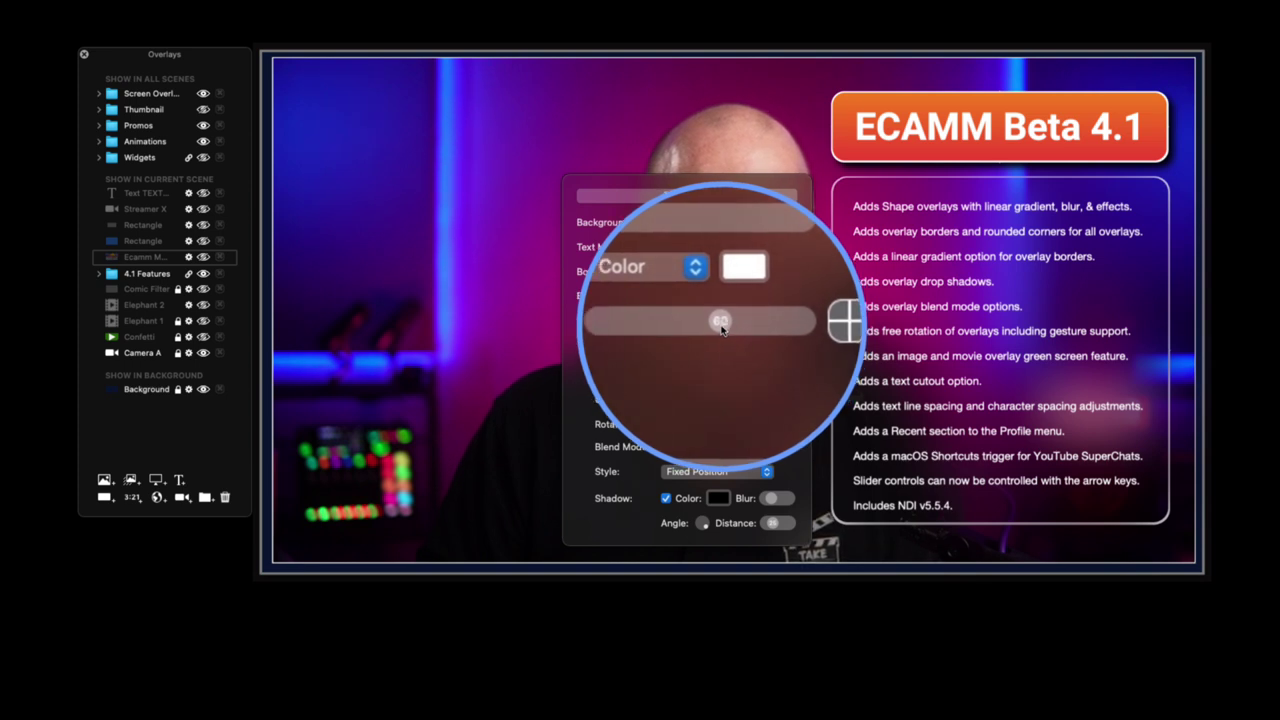
{"action": "key", "text": "Right"}
{"action": "key", "text": "Right"}
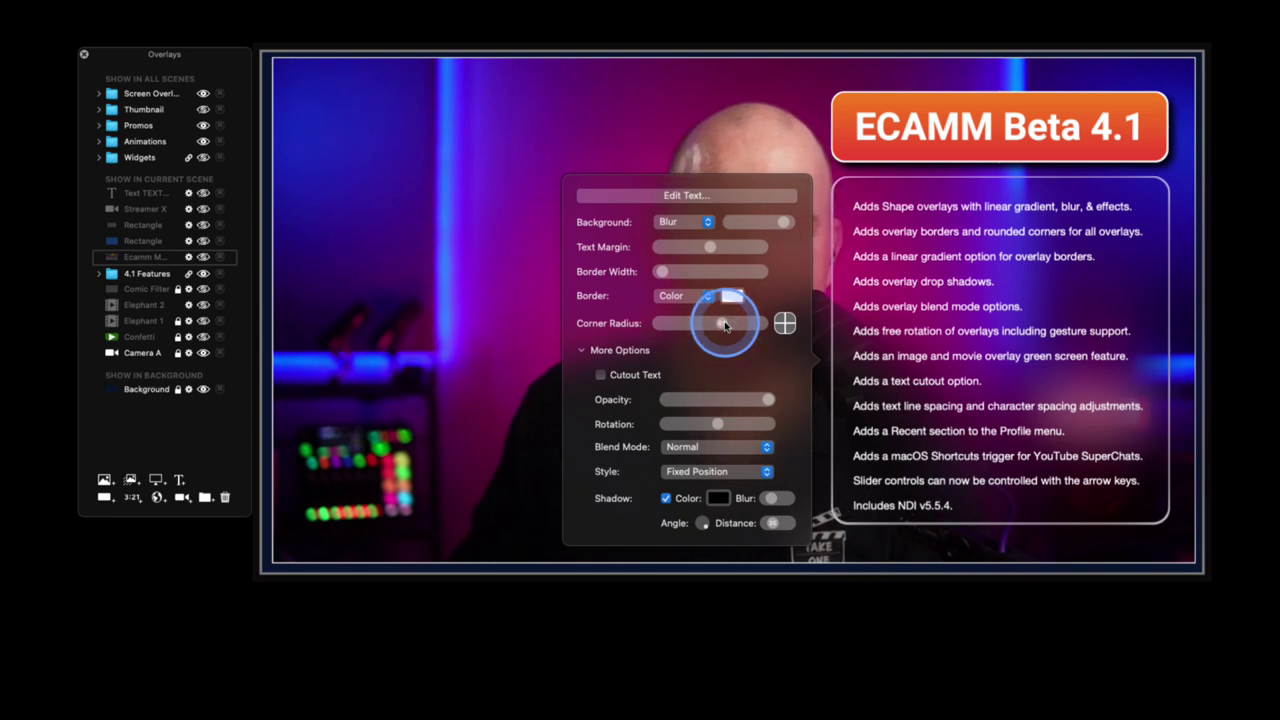
{"action": "key", "text": "Left"}
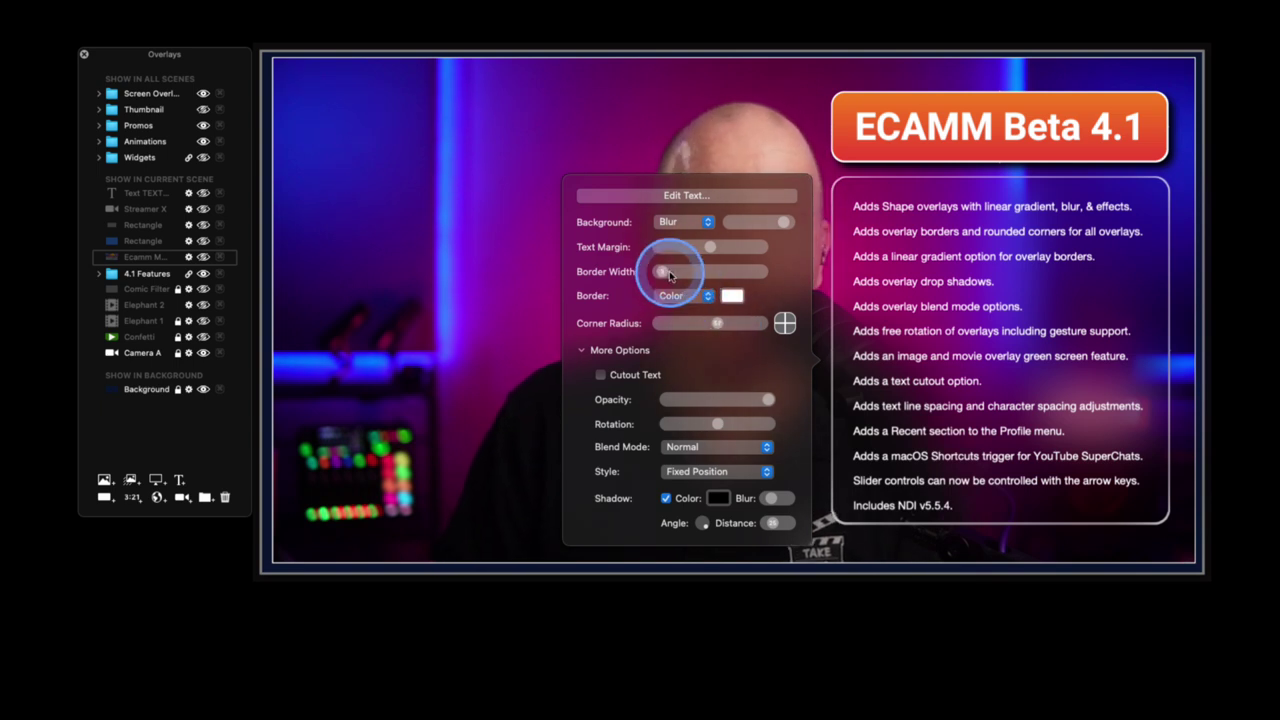
- Make the feature list overlay's white border slightly thicker, fine-tune the width in small increments, and close the overlay settings
{"action": "left_click_drag", "start_coordinate": [667, 276], "coordinate": [669, 276]}
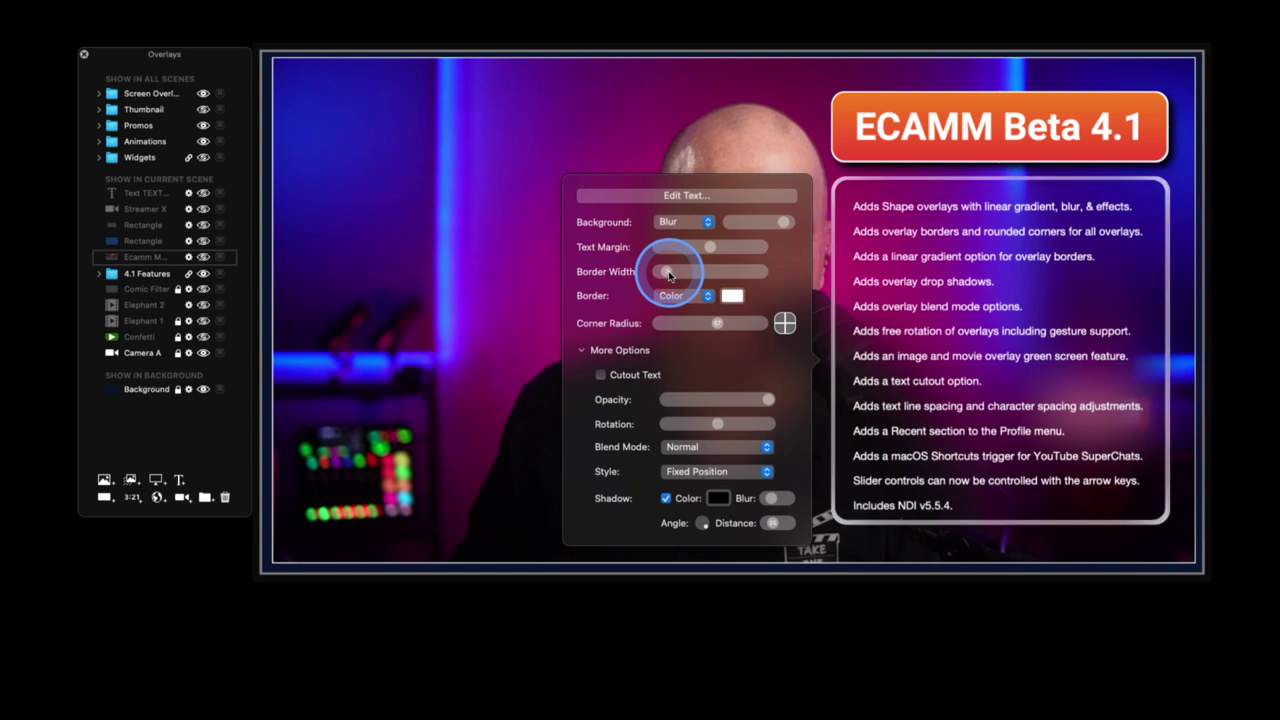
{"action": "key", "text": "Left"}
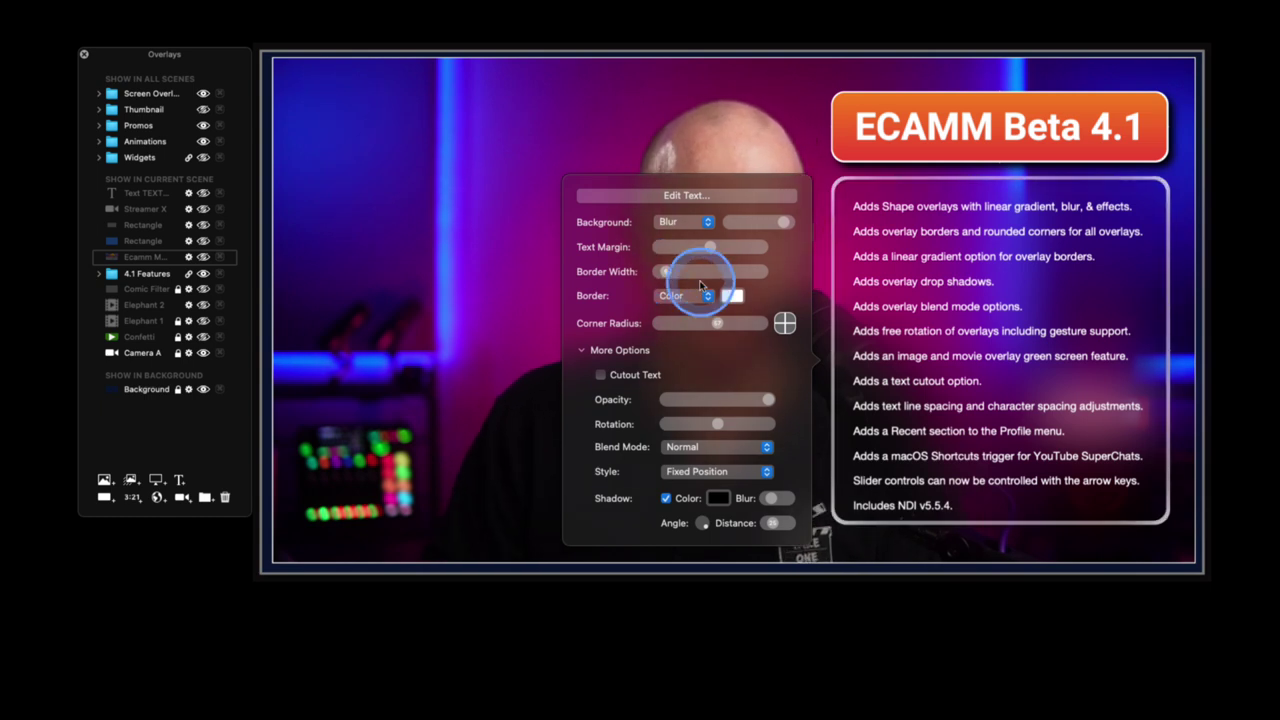
{"action": "mouse_move", "coordinate": [832, 358]}
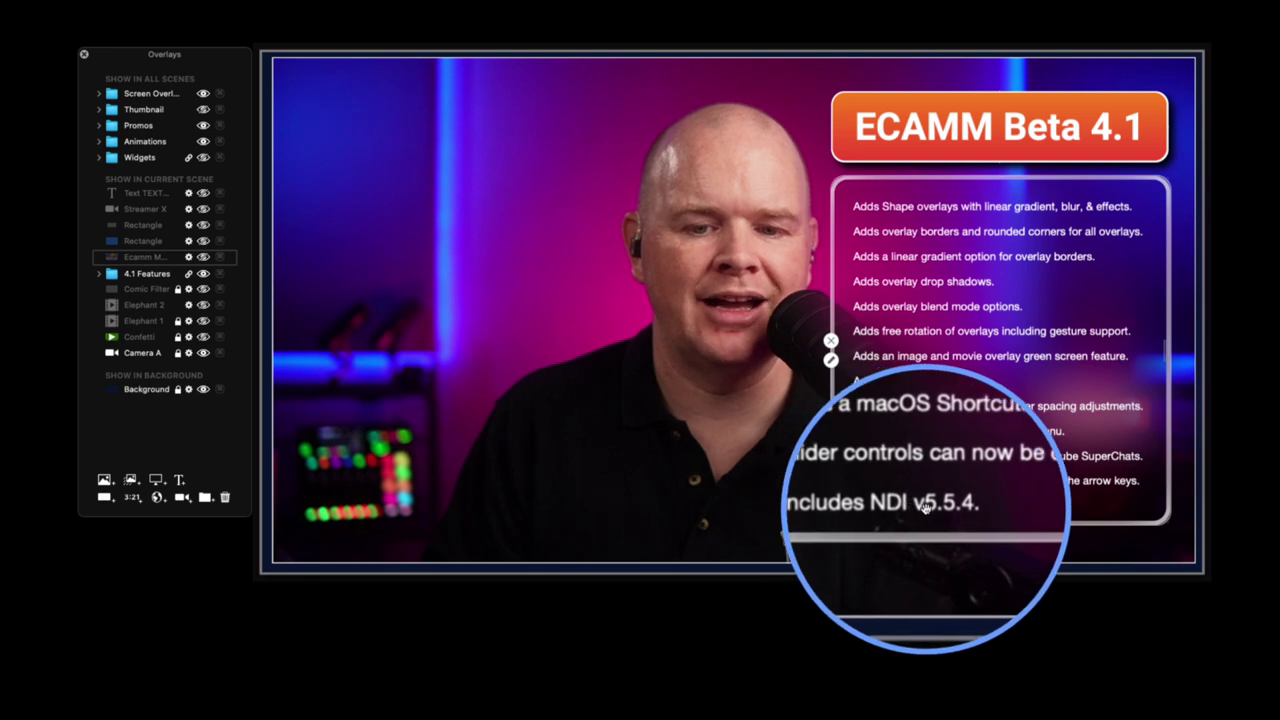
{"action": "mouse_move", "coordinate": [993, 441]}
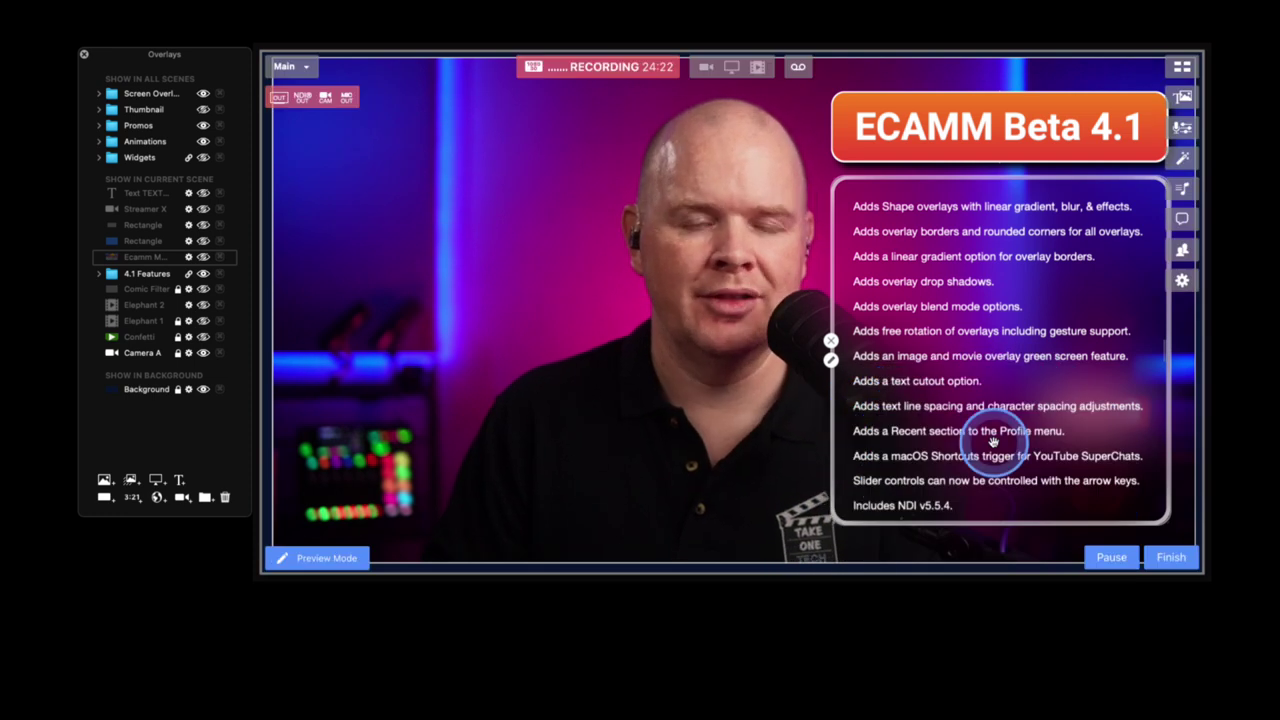